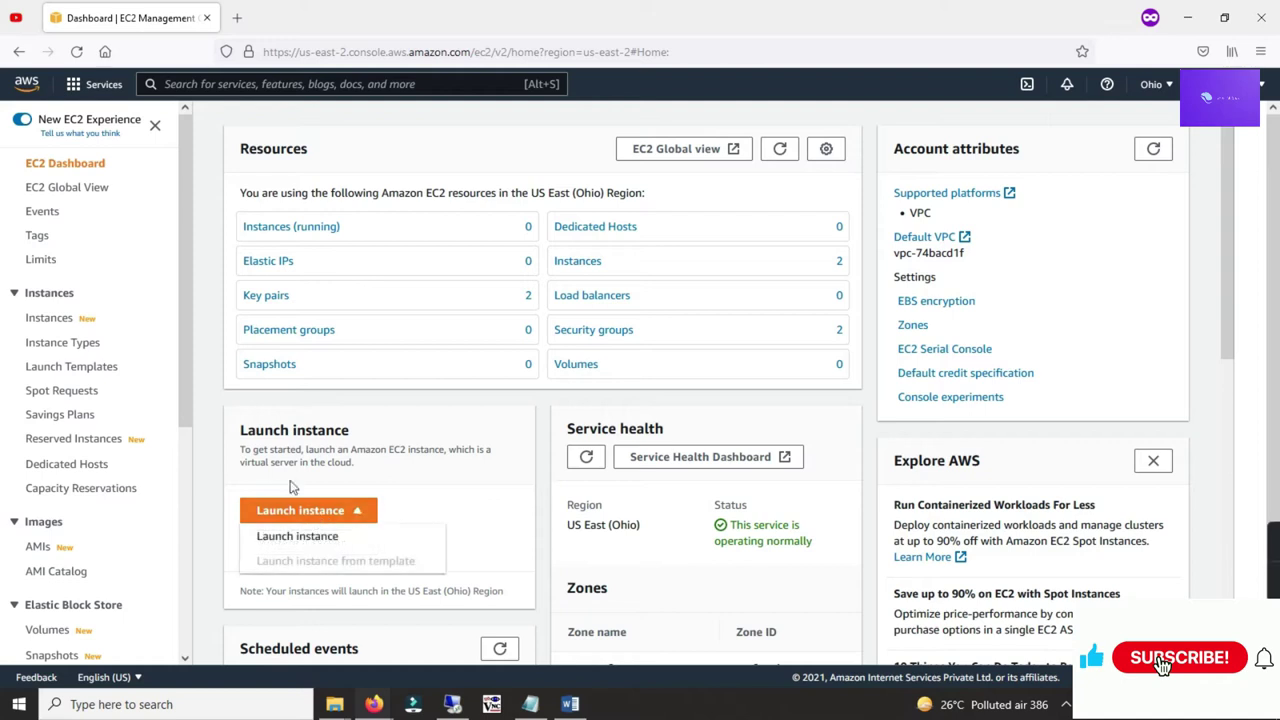
Step: Start an EC2 launch with Ubuntu Server 20.04 LTS, then abandon it for the dashboard
left_click(305, 536)
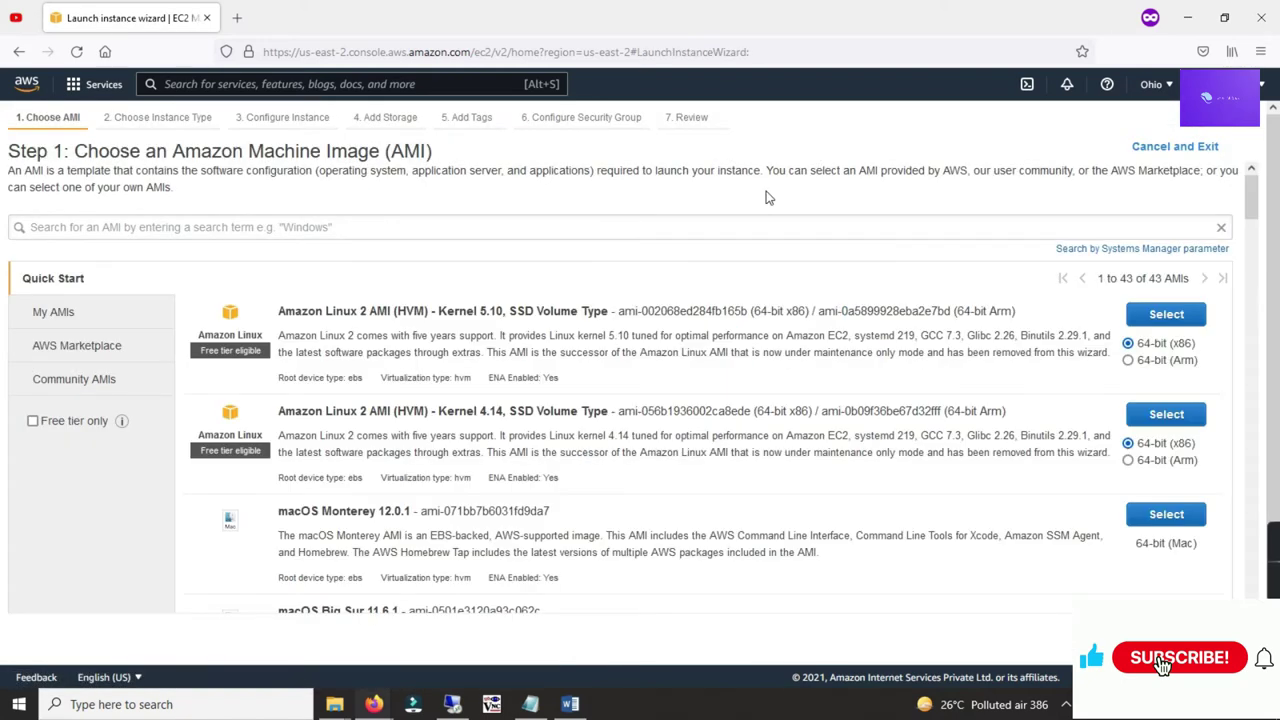
scroll(901, 330, "down", 5)
scroll(903, 336, "down", 3)
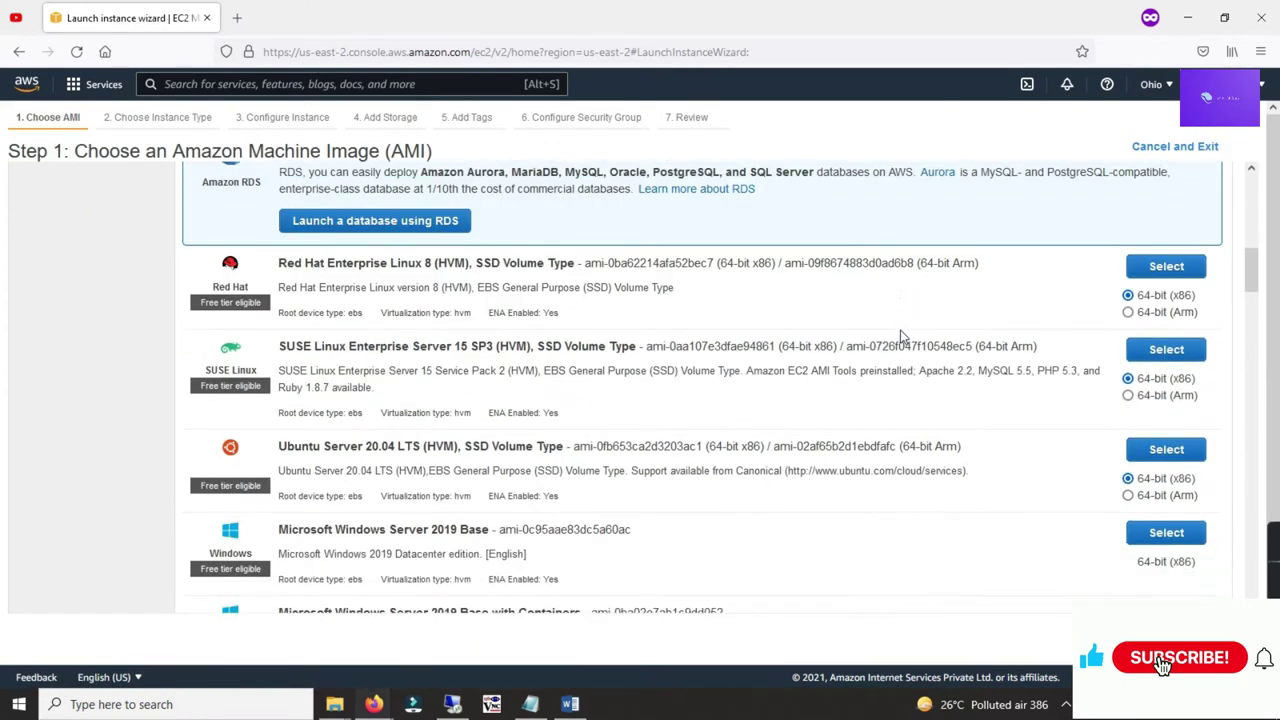
left_click_drag(345, 432, 425, 440)
left_click(748, 448)
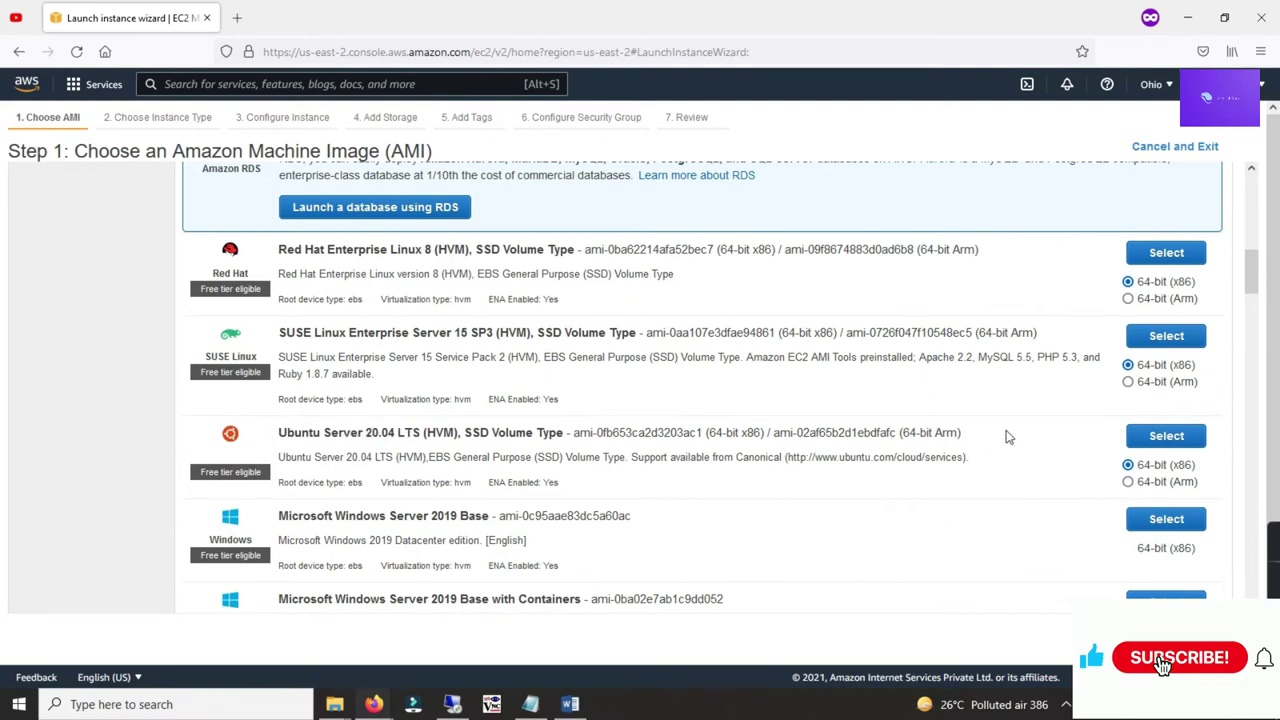
left_click(1148, 437)
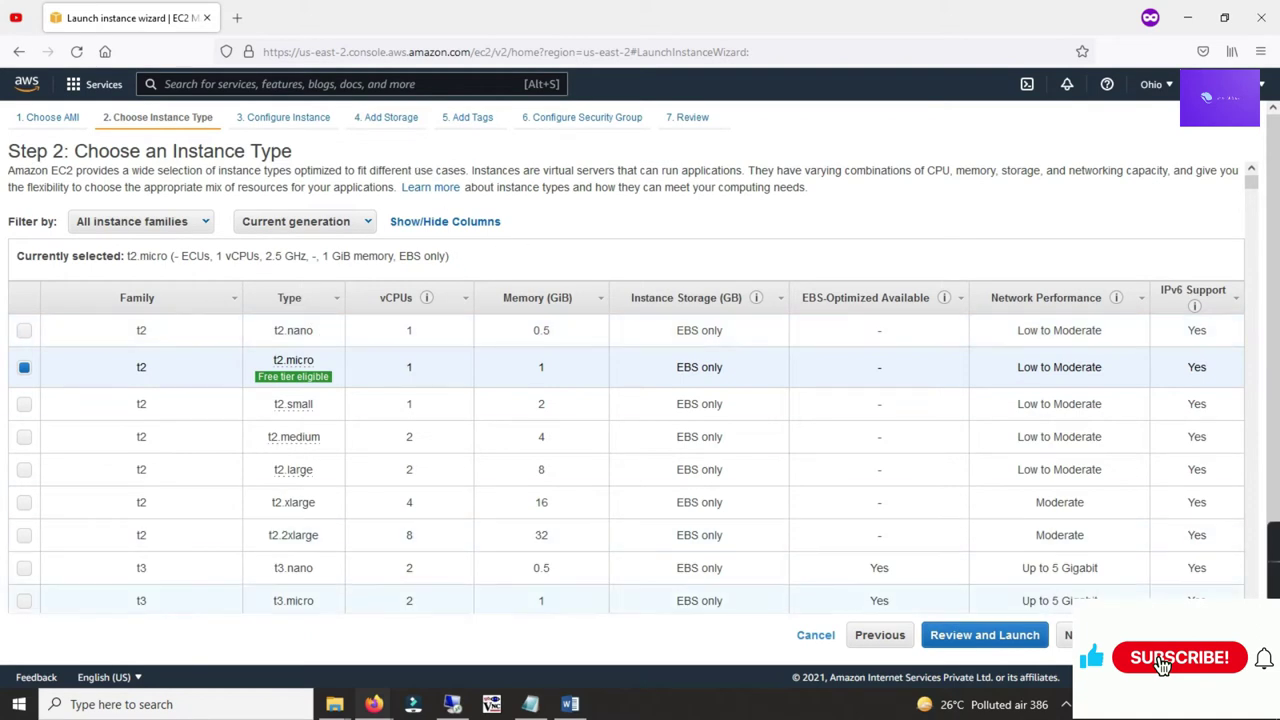
left_click(816, 635)
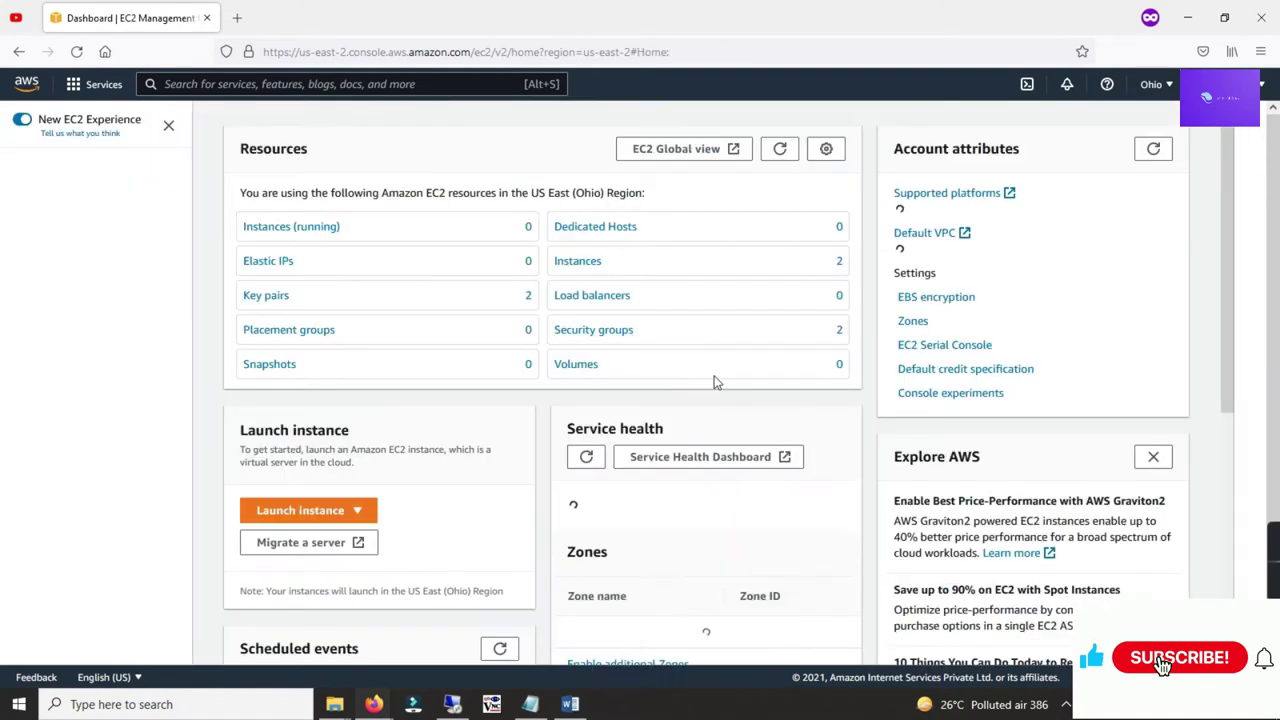
Step: Find IAM through the service search and go to its list of 12 roles
left_click(205, 85)
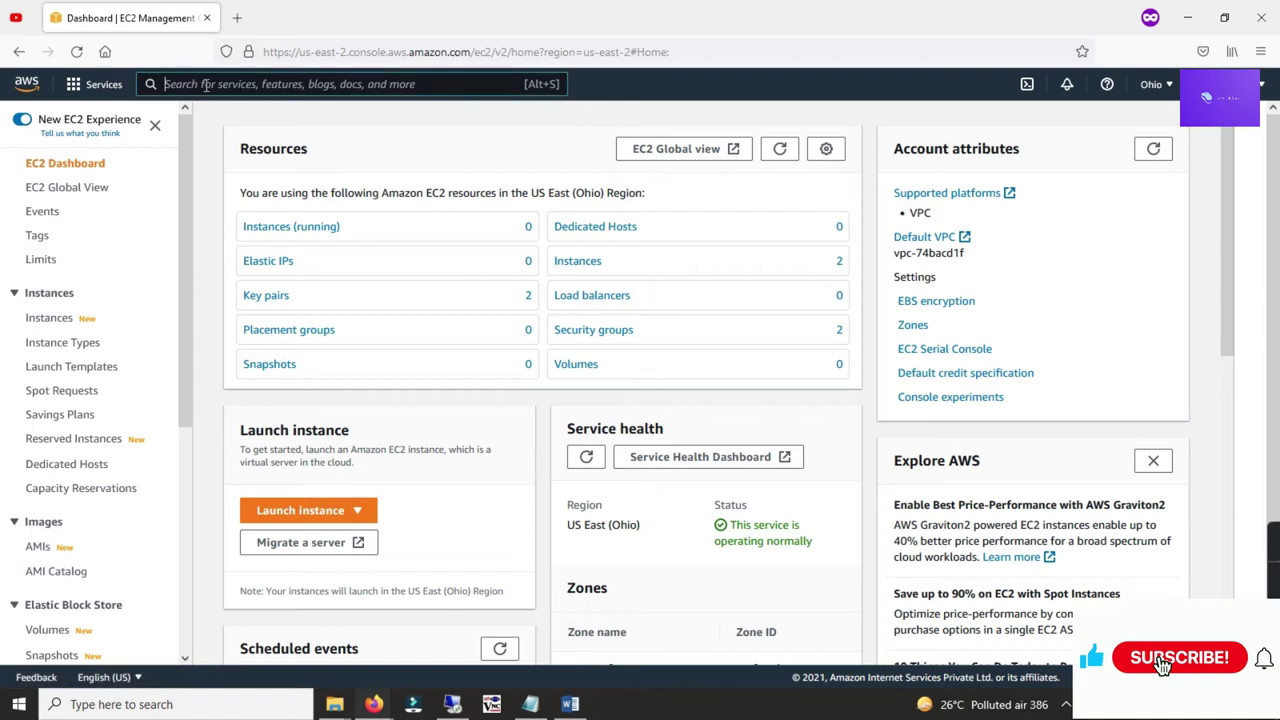
type("iam")
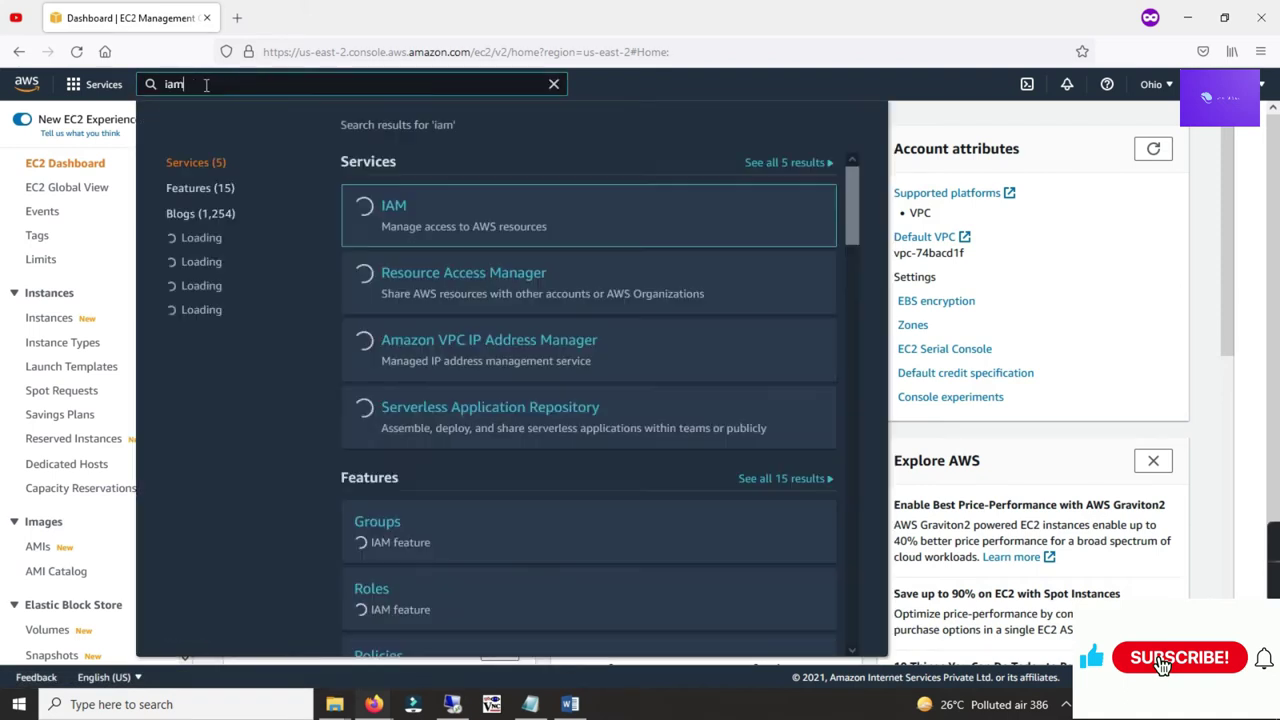
left_click(537, 190)
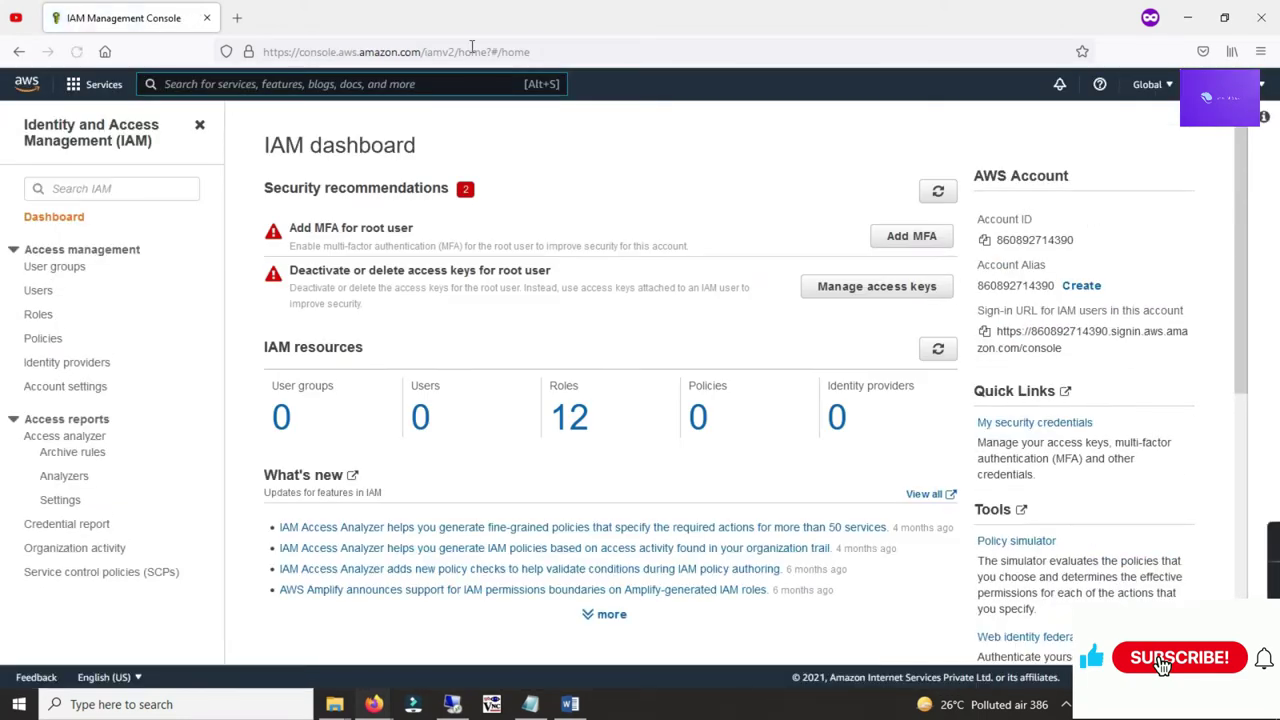
key("alt+s")
left_click(38, 314)
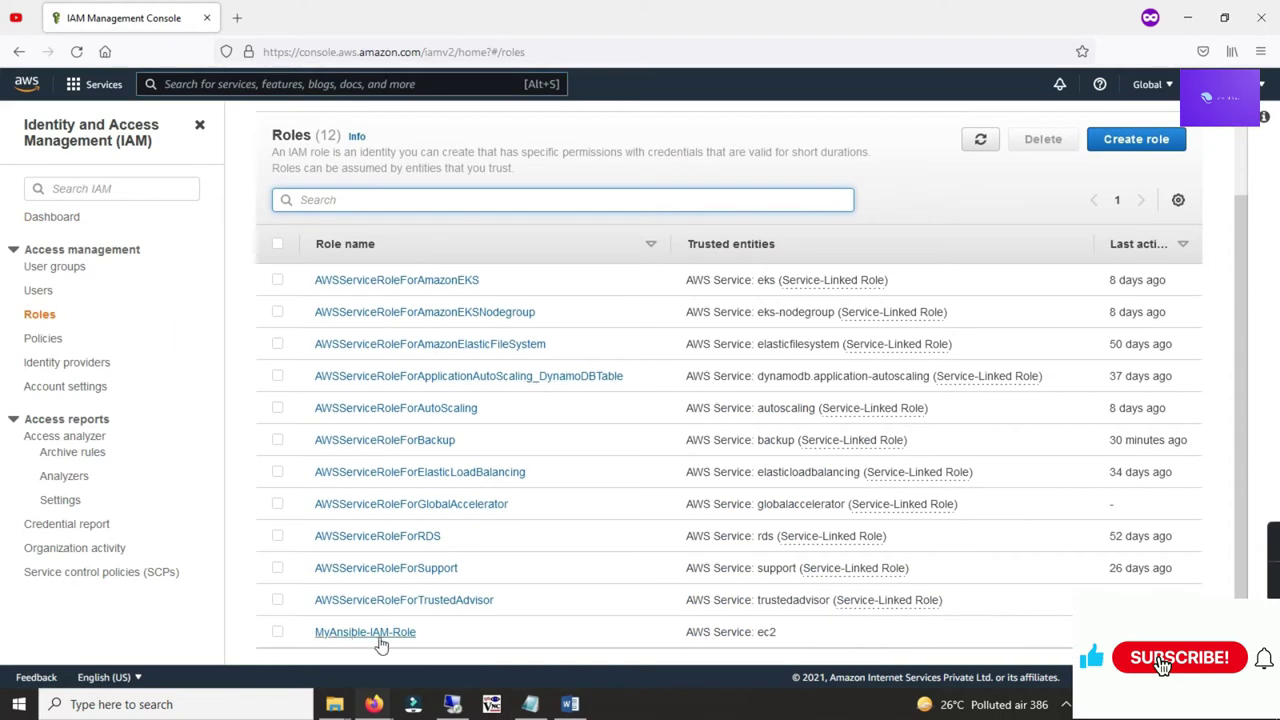
left_click(1133, 143)
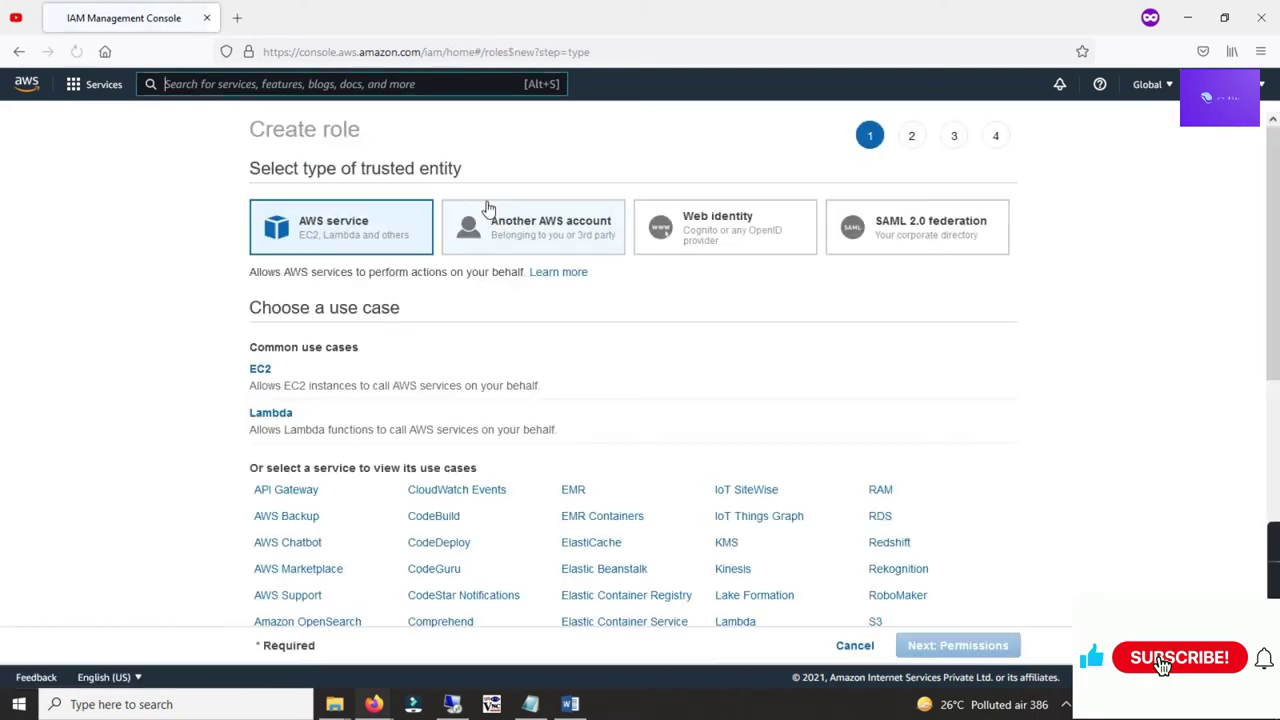
Step: Choose EC2 as the role's trusted use case and attach the AmazonEC2FullAccess policy
left_click(259, 370)
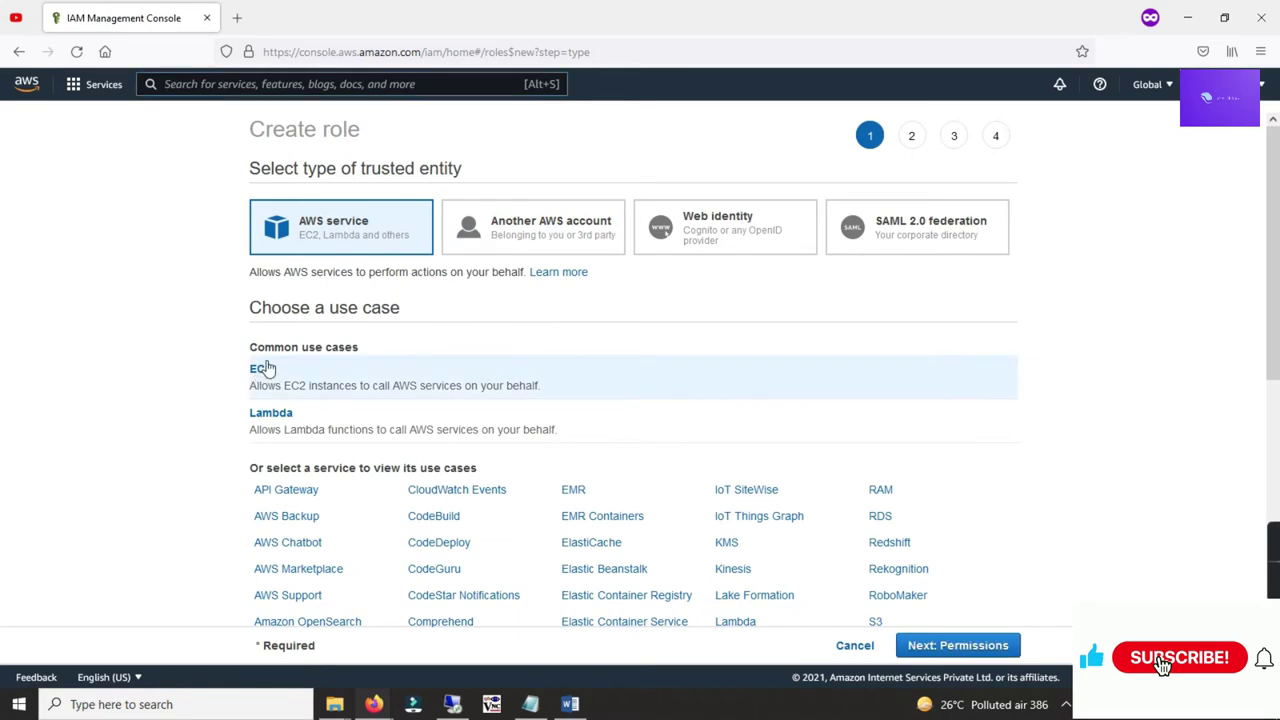
left_click(918, 647)
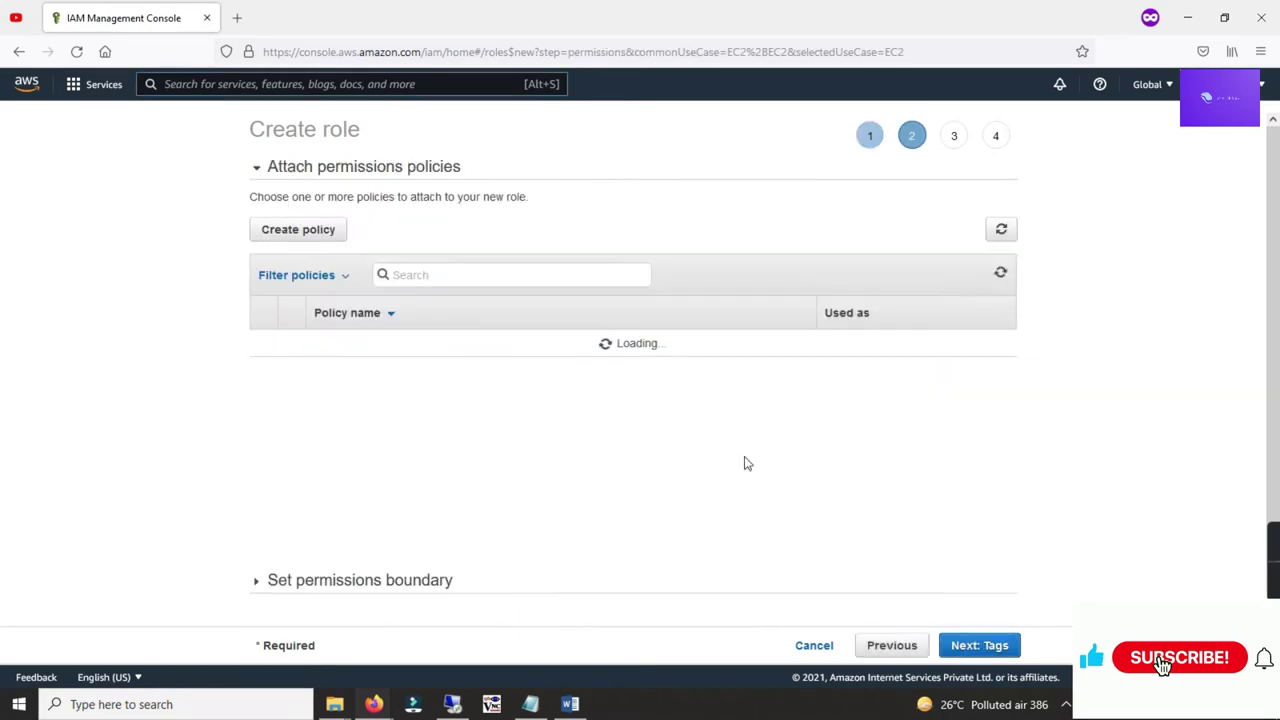
type("ec2")
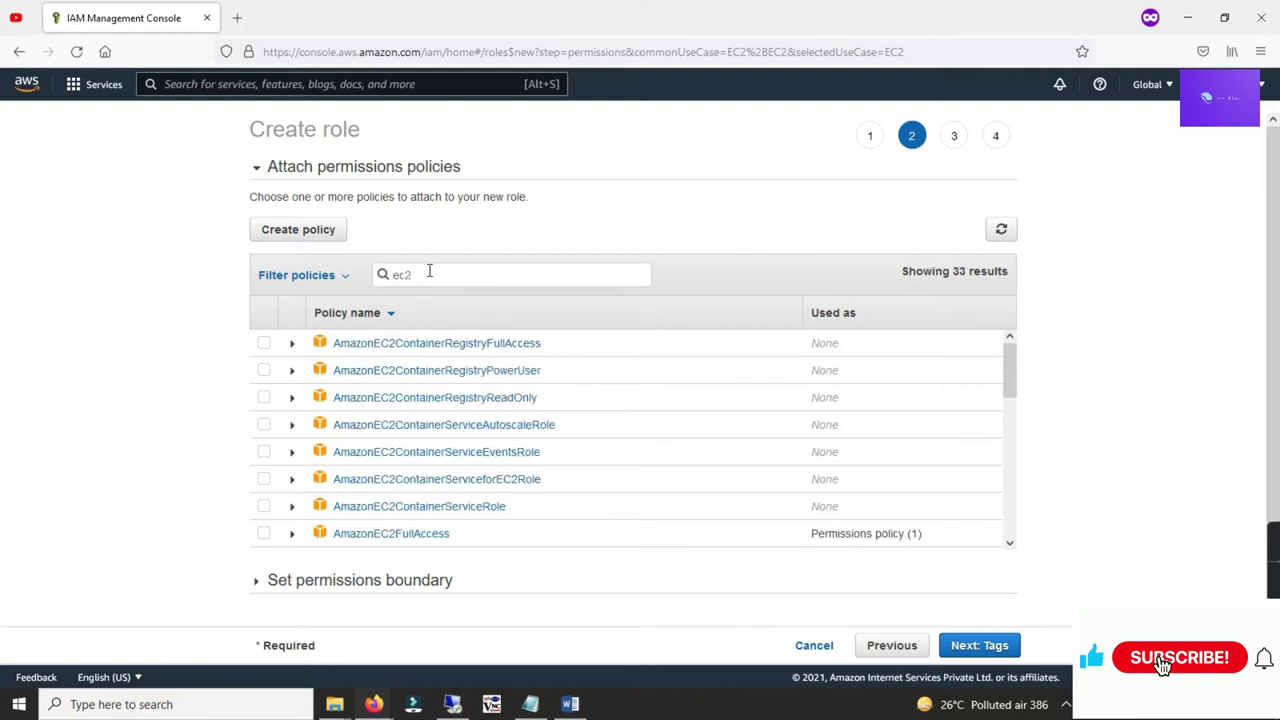
left_click(262, 536)
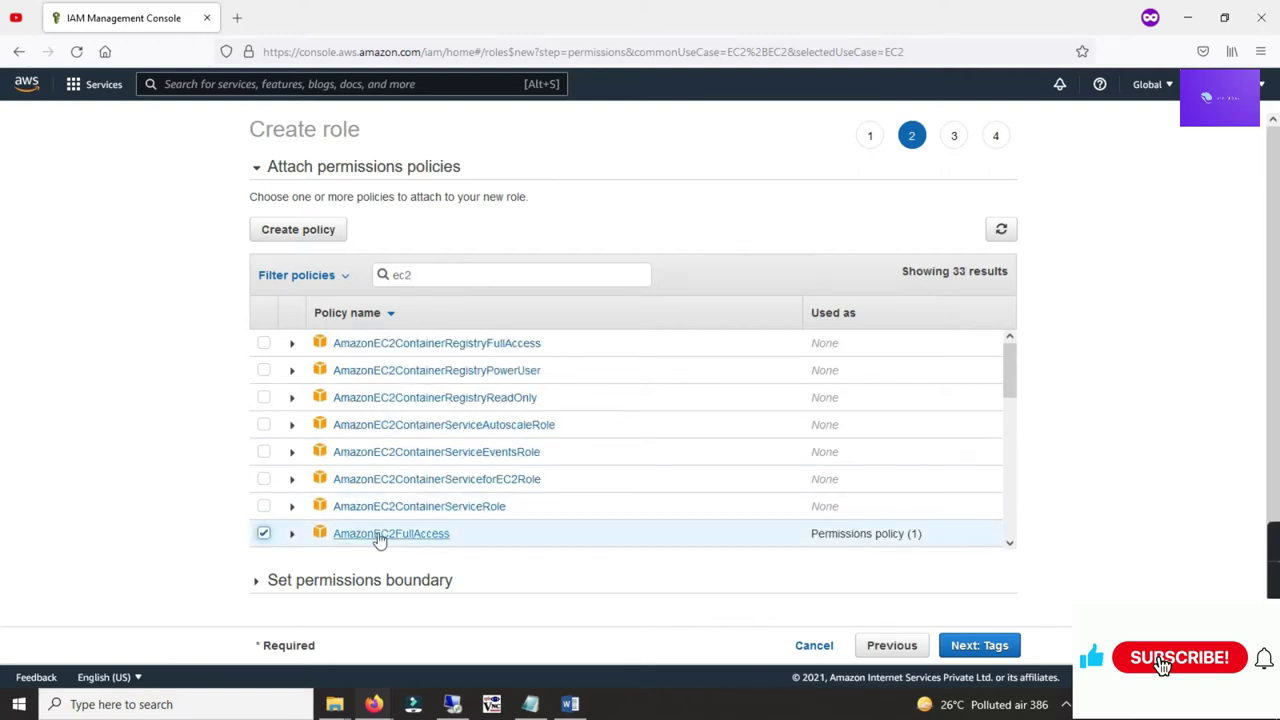
Step: Skip tags, name the role terrafrom-role, and create it
left_click(996, 652)
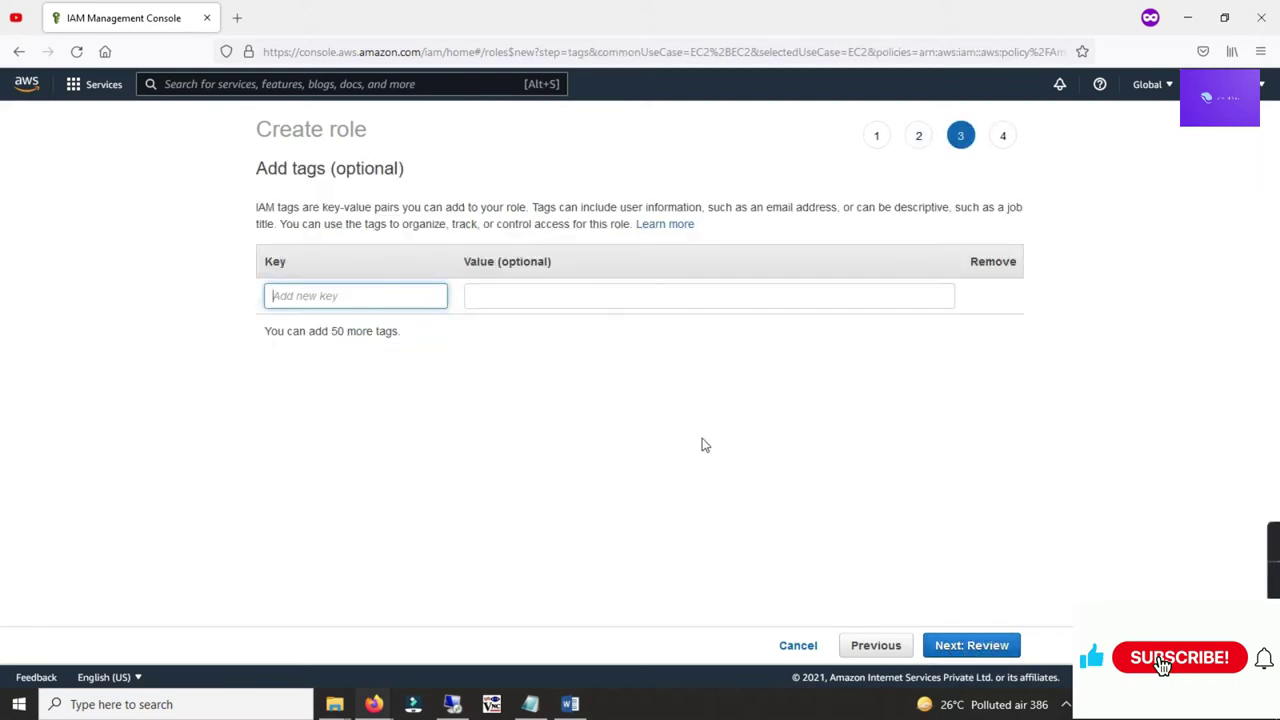
left_click(983, 648)
right_click(983, 648)
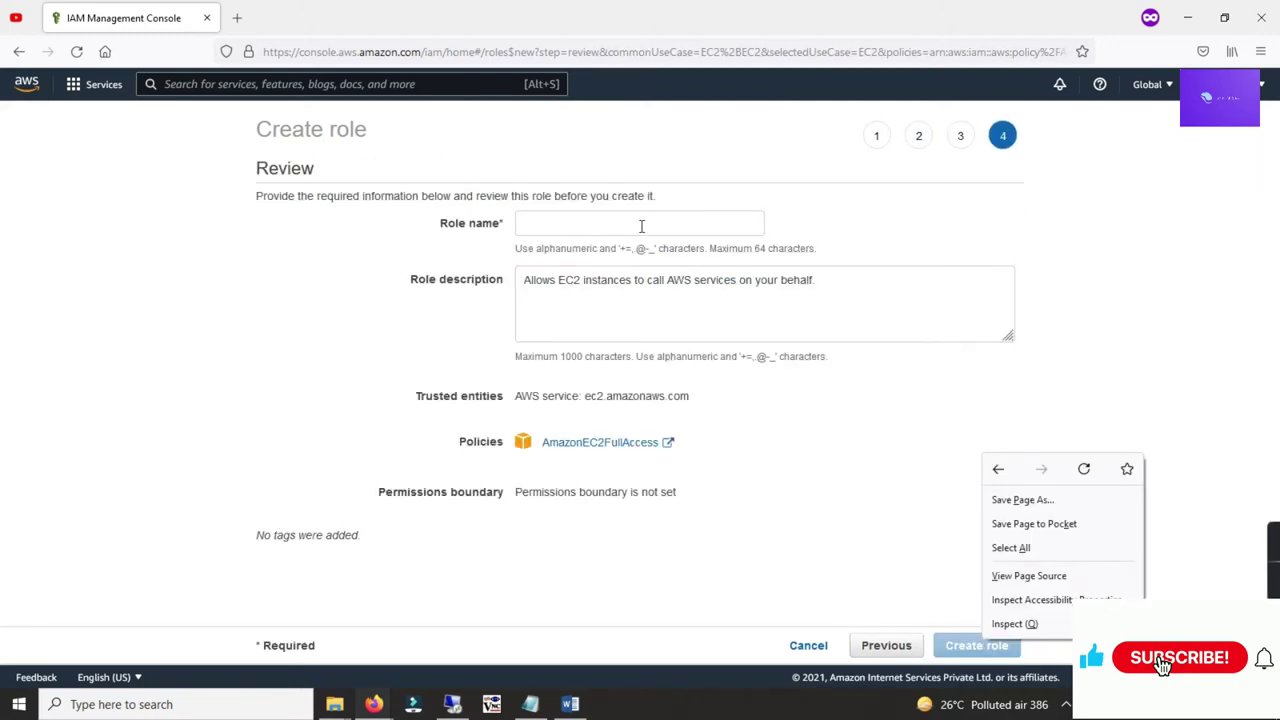
left_click(634, 229)
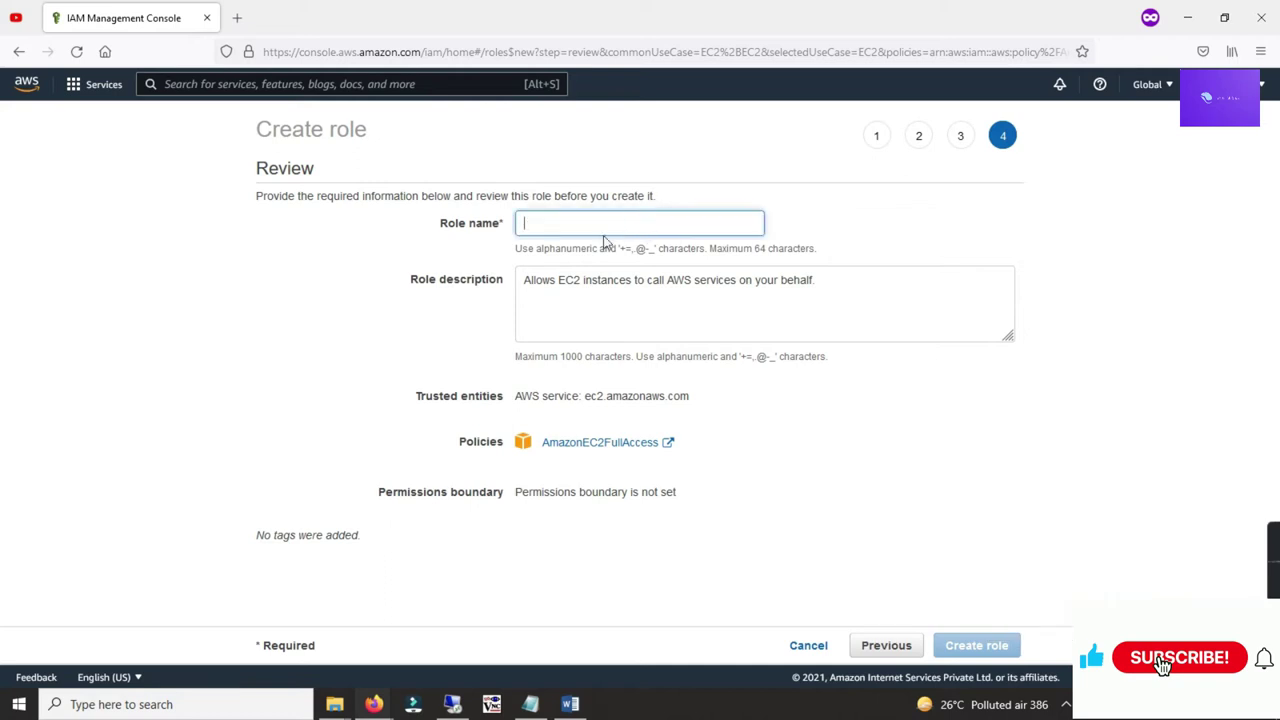
type("terrafrom-role")
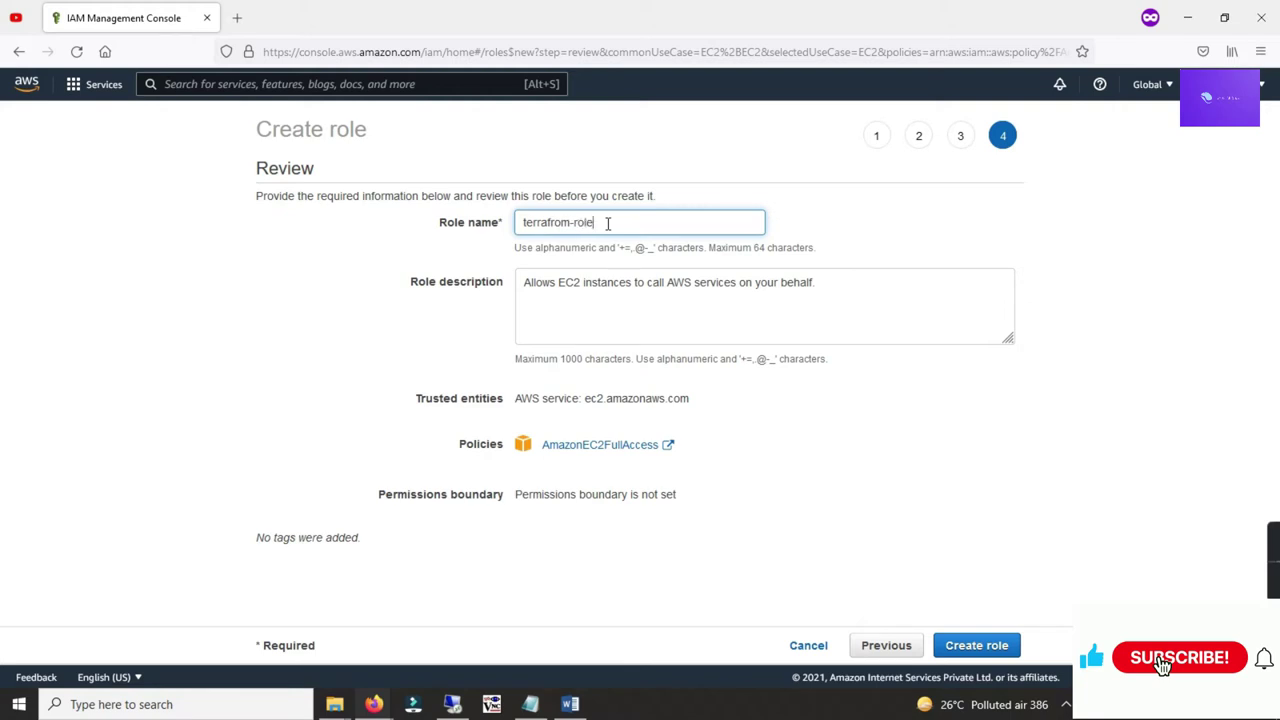
left_click(531, 282)
left_click_drag(531, 282, 634, 282)
left_click(634, 282)
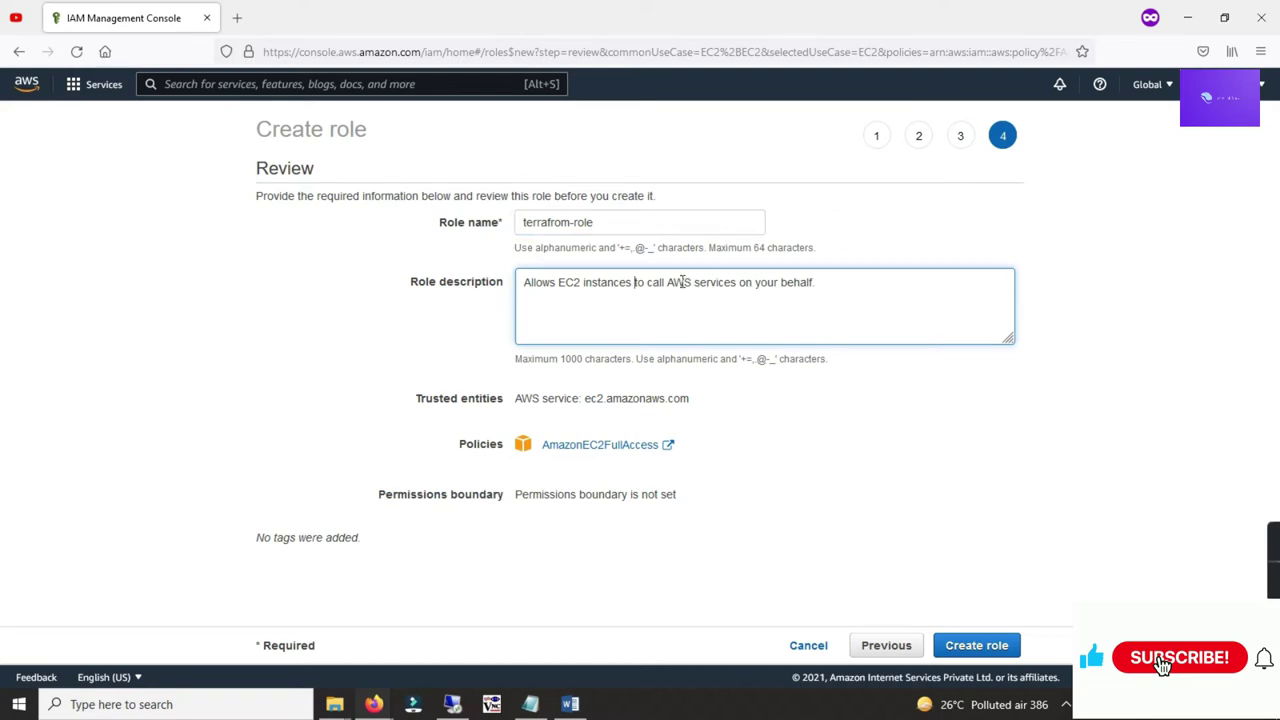
left_click(977, 649)
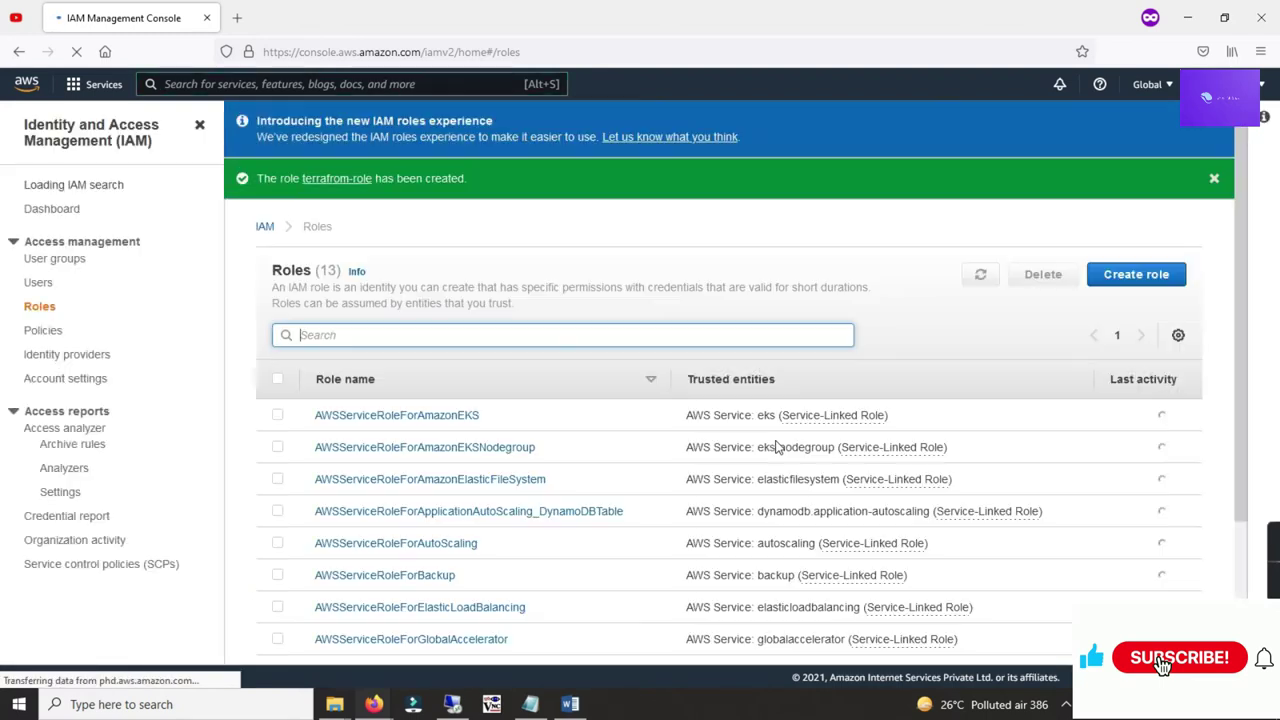
Step: Check terrafrom-role in the roles list, then switch to the EC2 console through Services
scroll(561, 354, "down", 3)
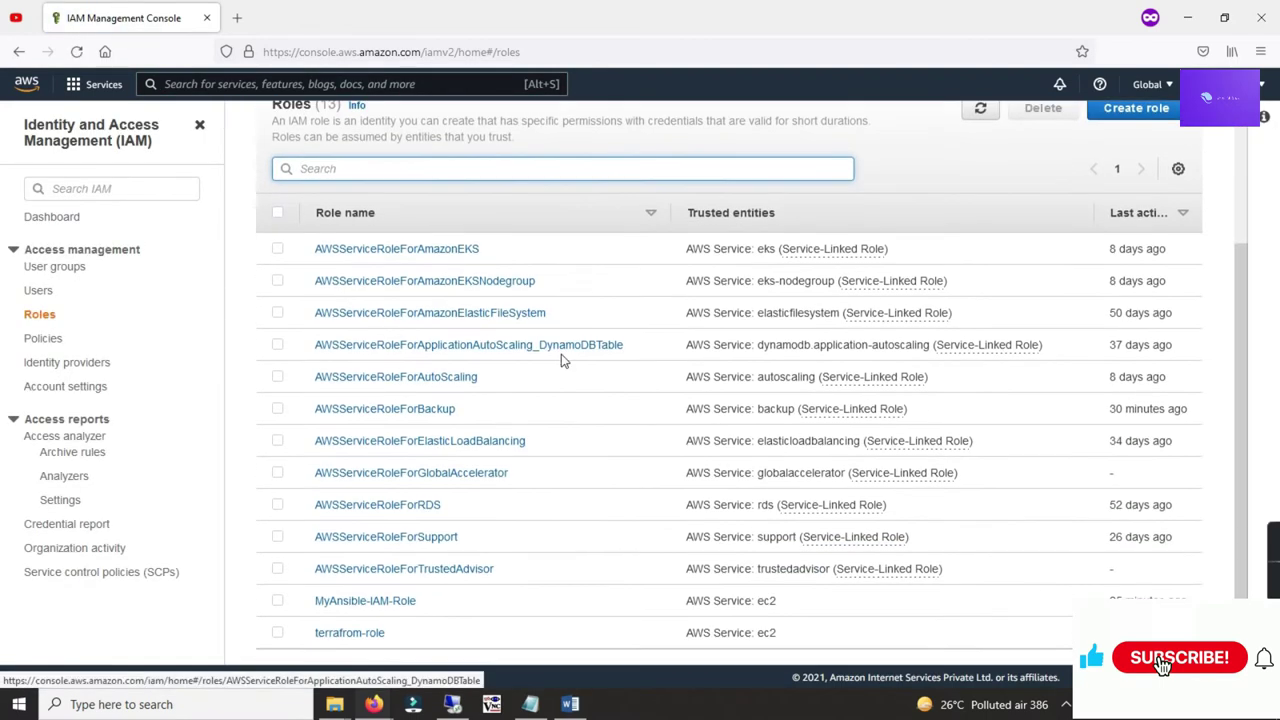
scroll(405, 545, "up", 3)
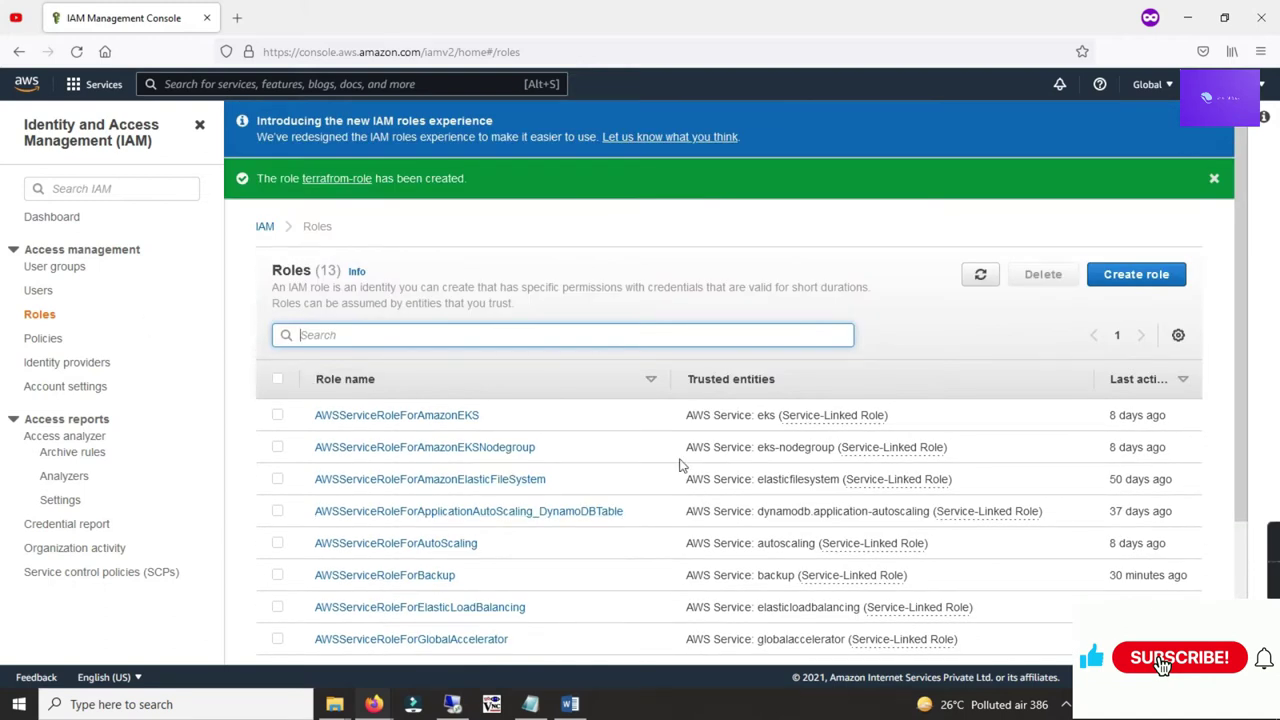
left_click(100, 84)
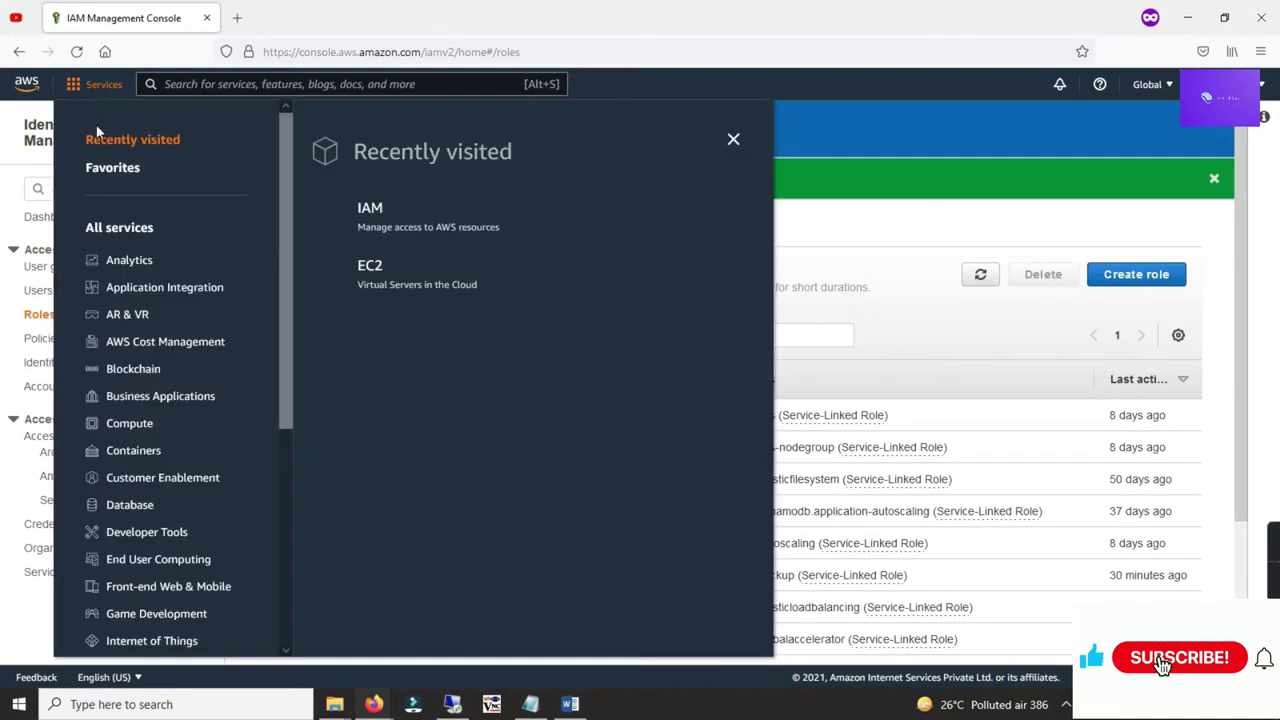
left_click(370, 267)
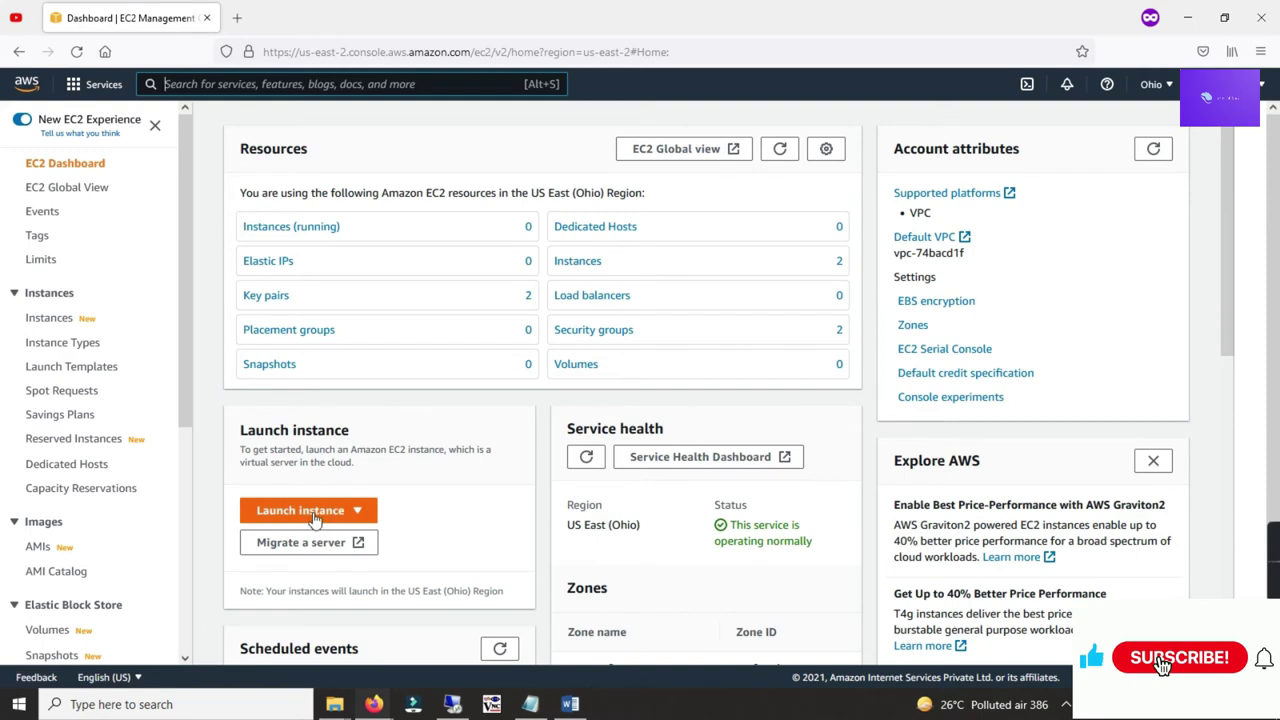
Step: Launch a new instance using the Ubuntu Server 20.04 LTS image
left_click(316, 514)
left_click(300, 535)
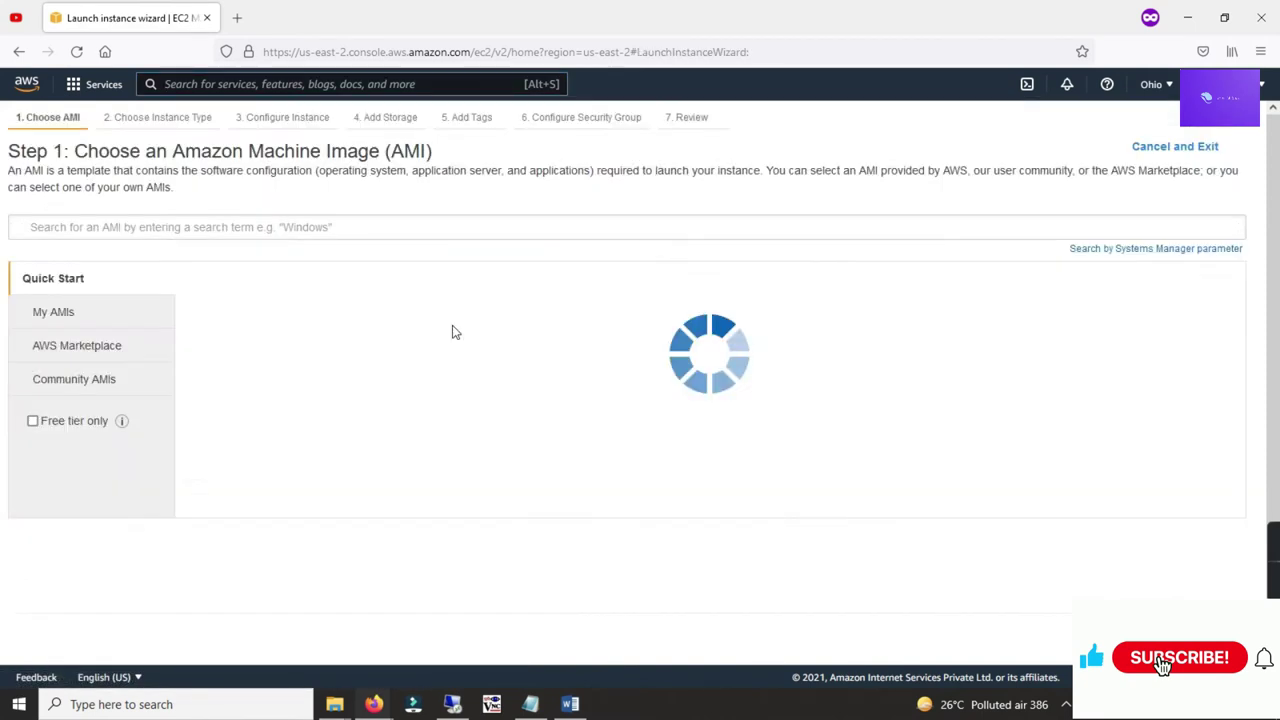
scroll(560, 390, "down", 6)
scroll(570, 401, "down", 5)
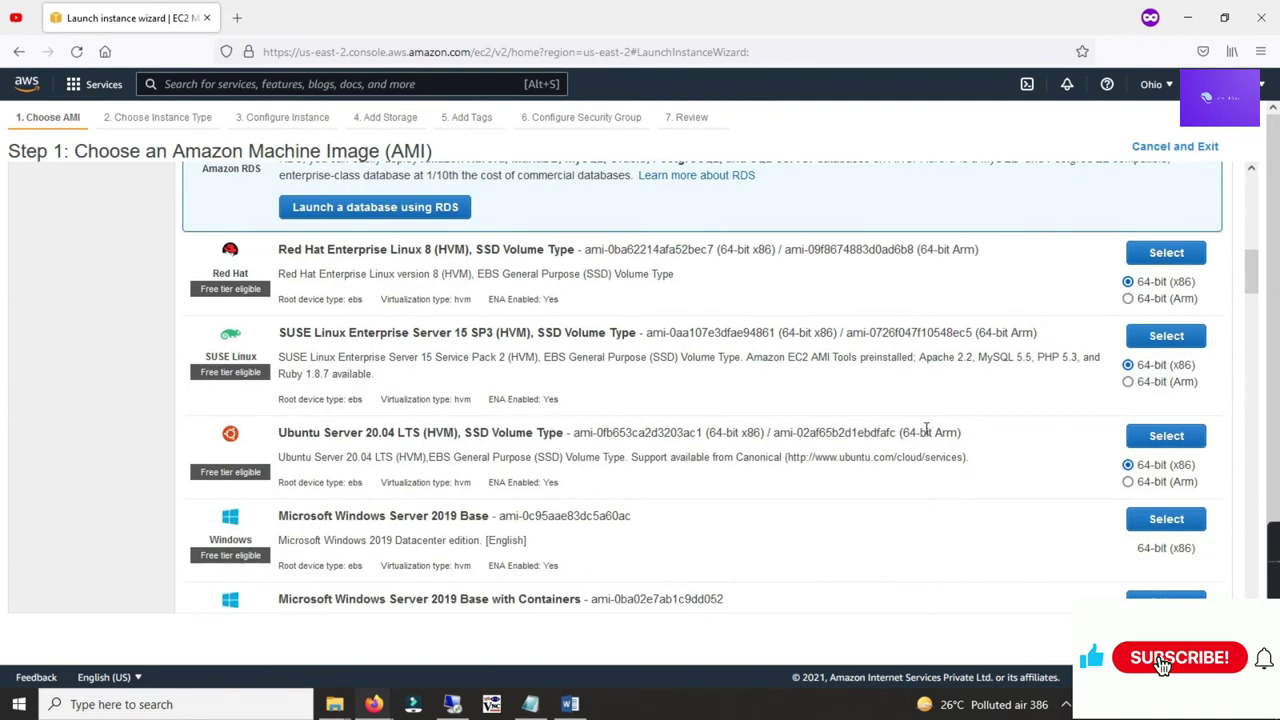
left_click(1138, 436)
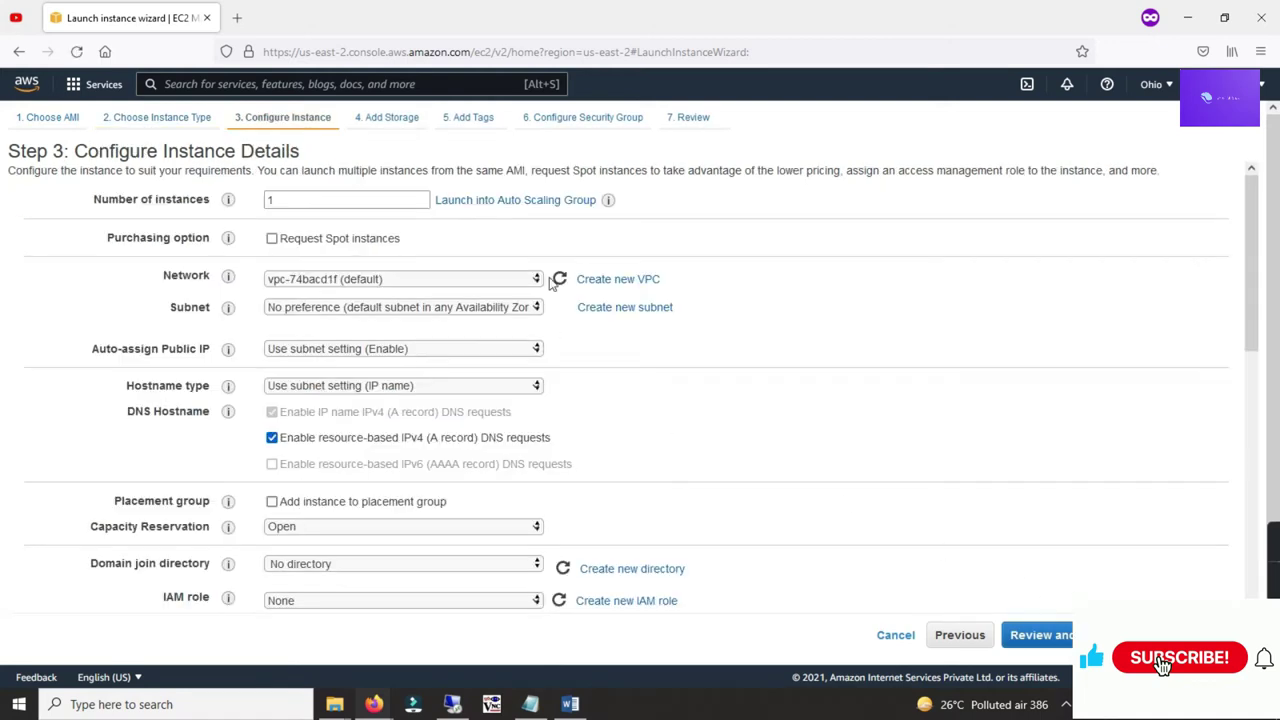
Step: Give the instance the terrafrom-role IAM role and continue to Add Storage
scroll(537, 270, "down", 3)
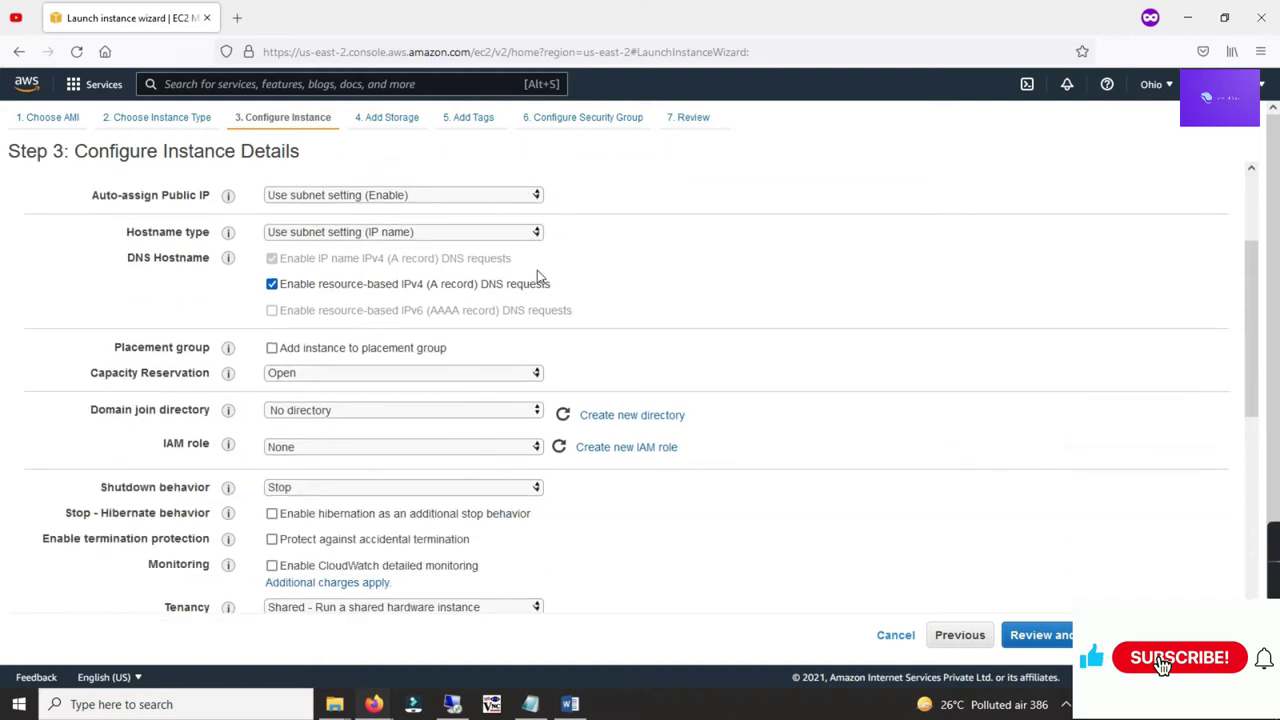
scroll(474, 391, "up", 2)
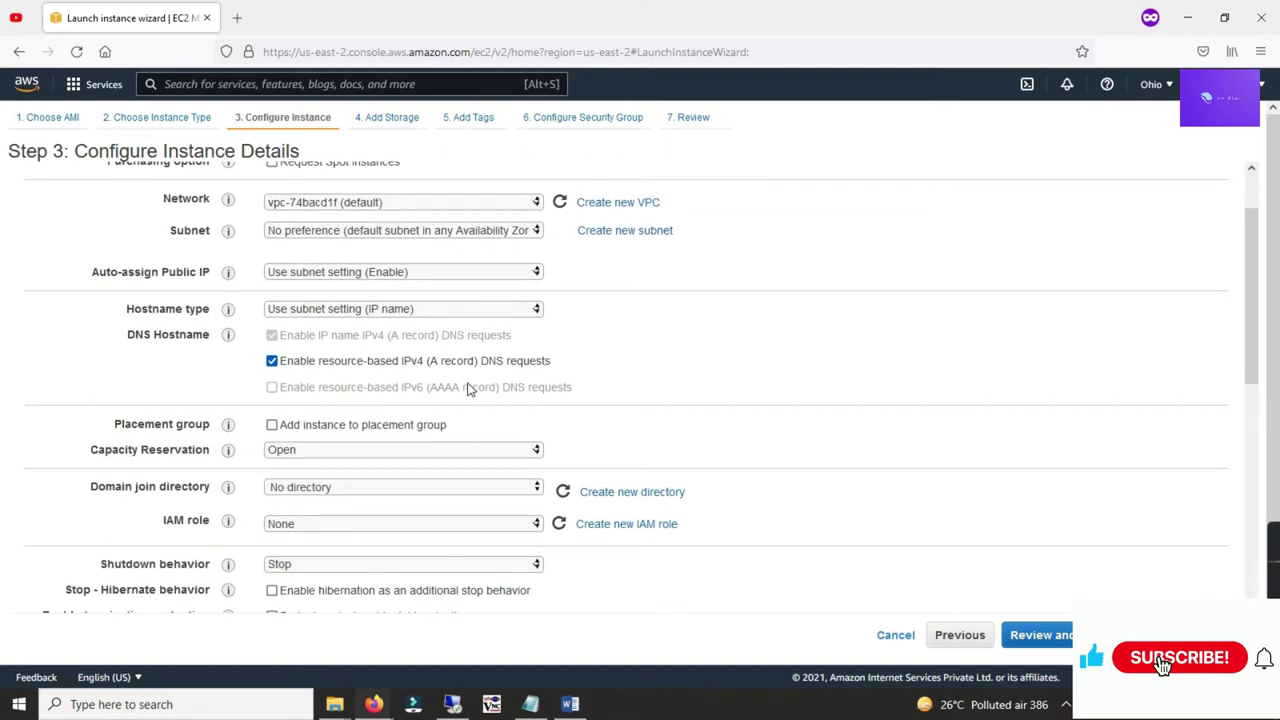
left_click(477, 524)
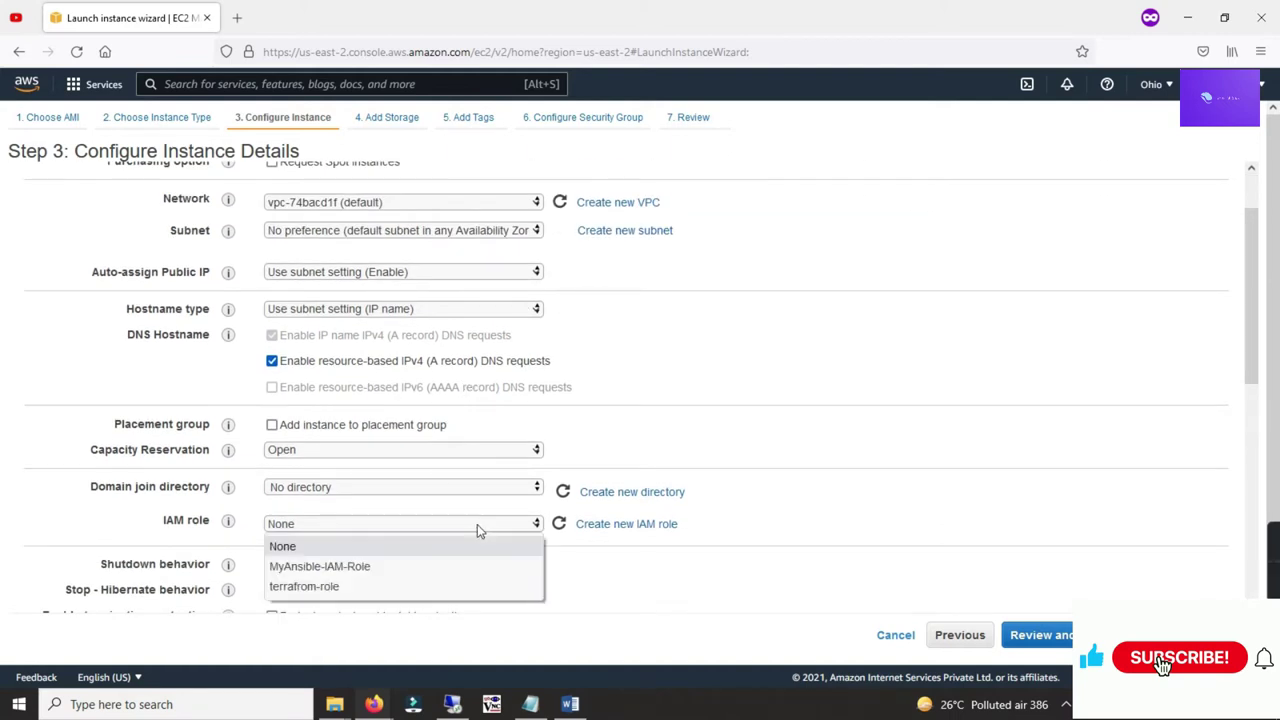
left_click(337, 587)
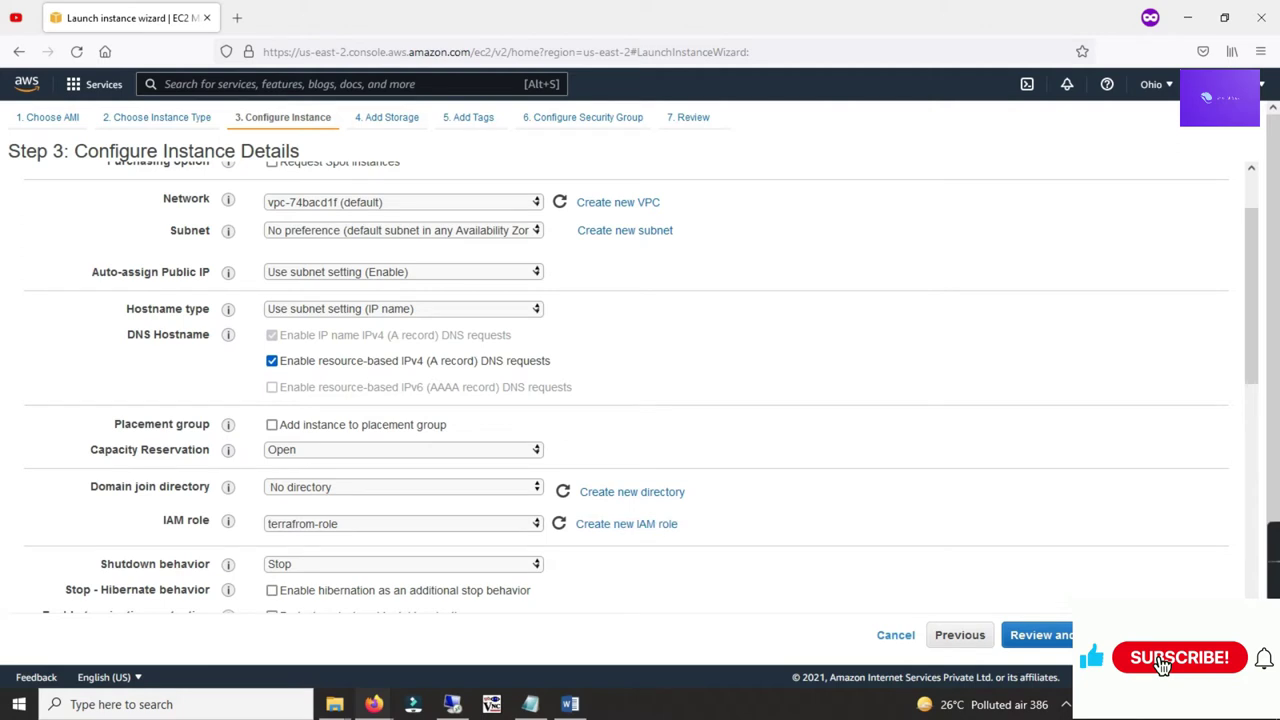
left_click(1150, 635)
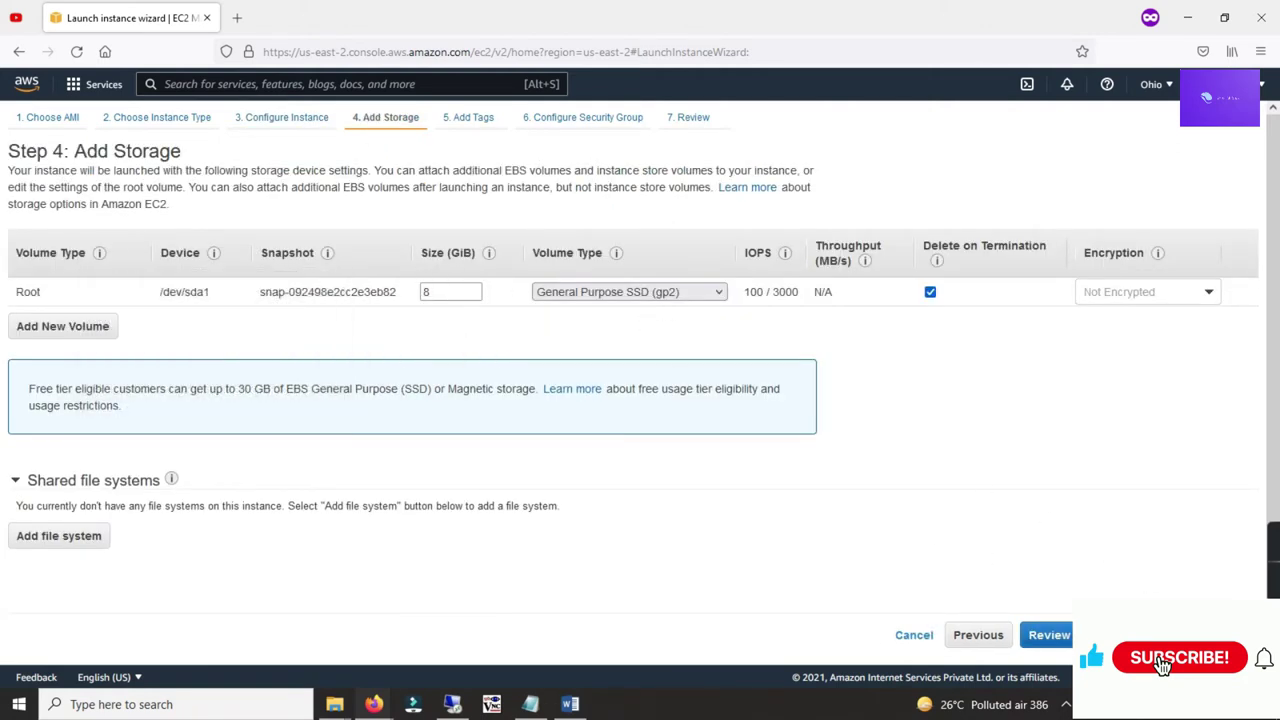
Step: Tag the instance Name = Jenkins and move on to the security group name
left_click(468, 117)
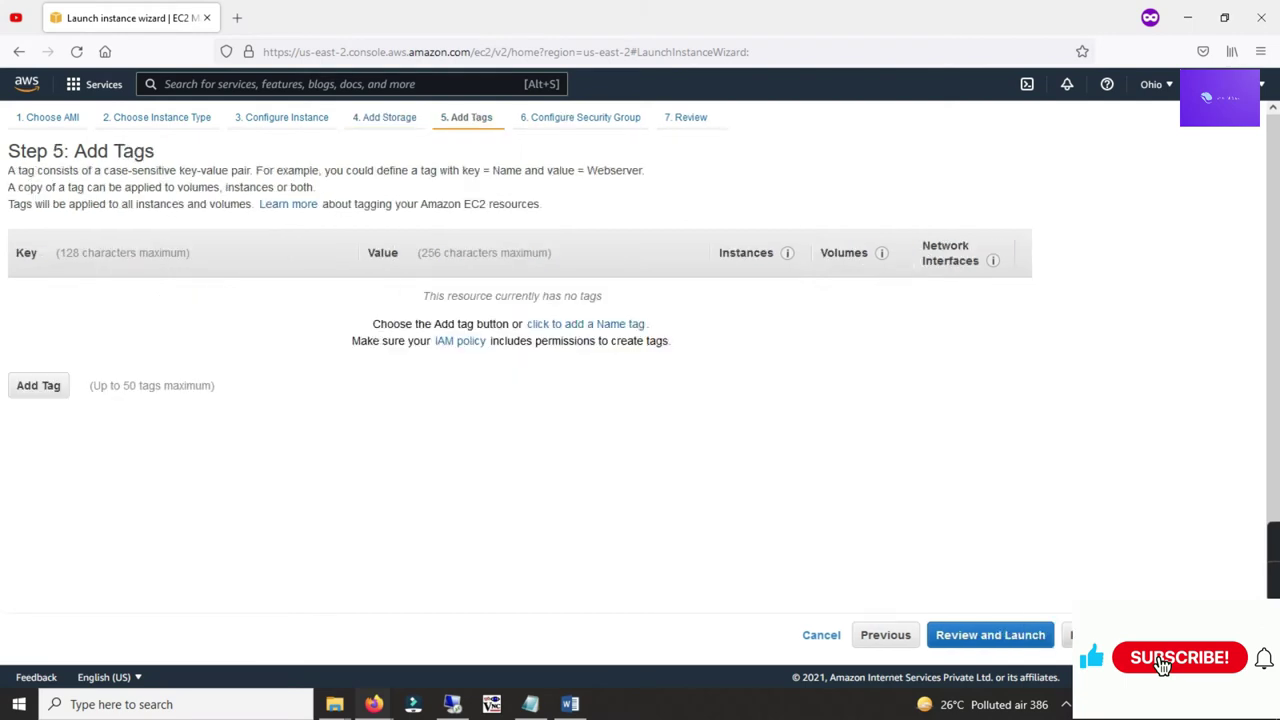
left_click(38, 385)
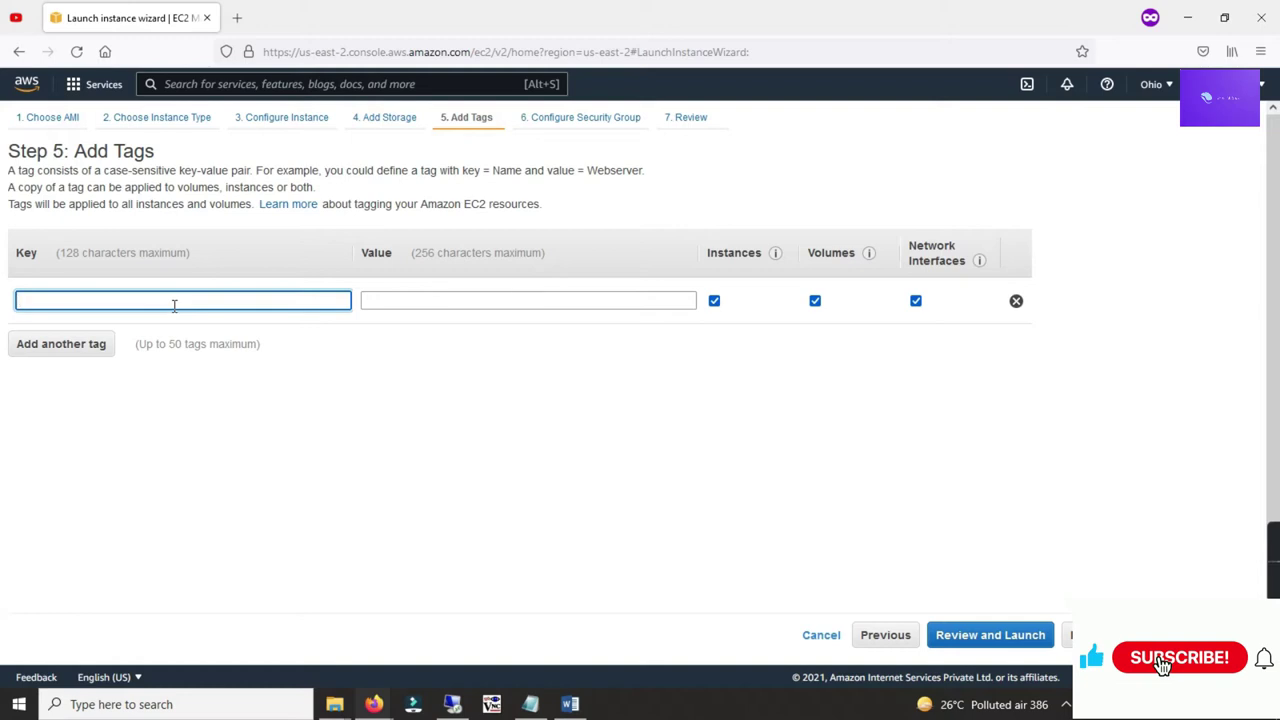
type("Name")
key("Tab")
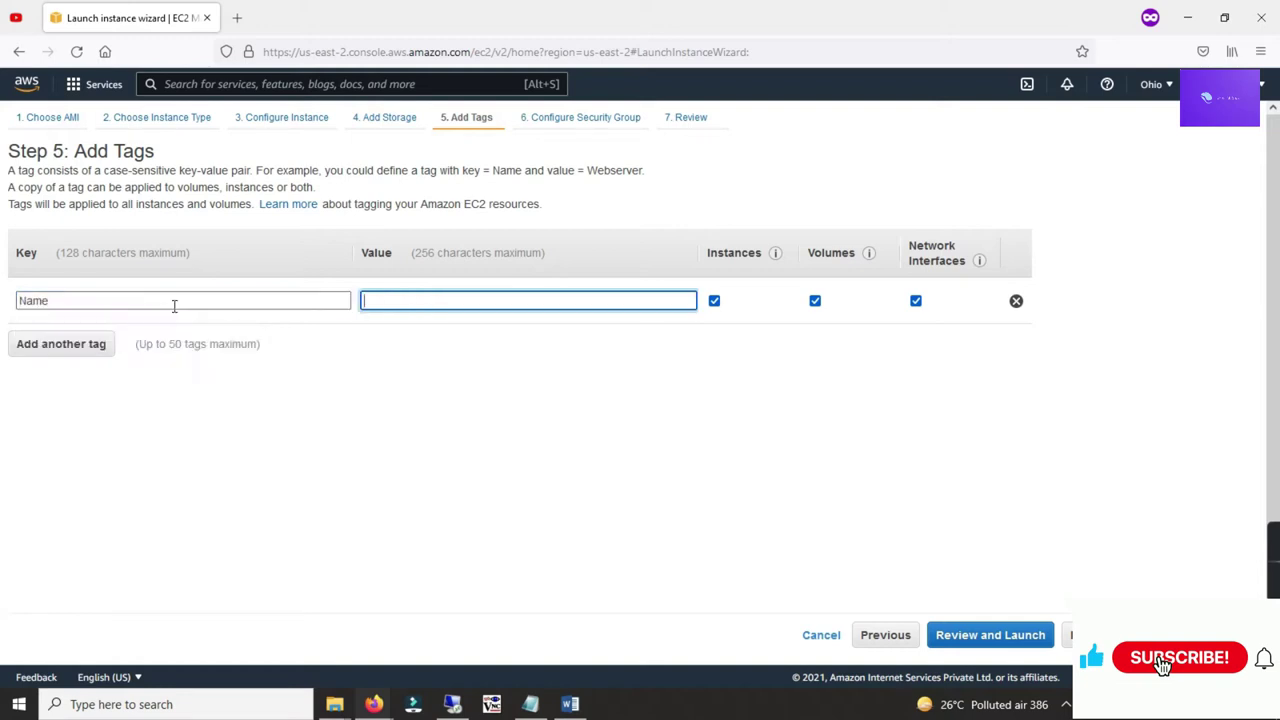
type("Jenkin")
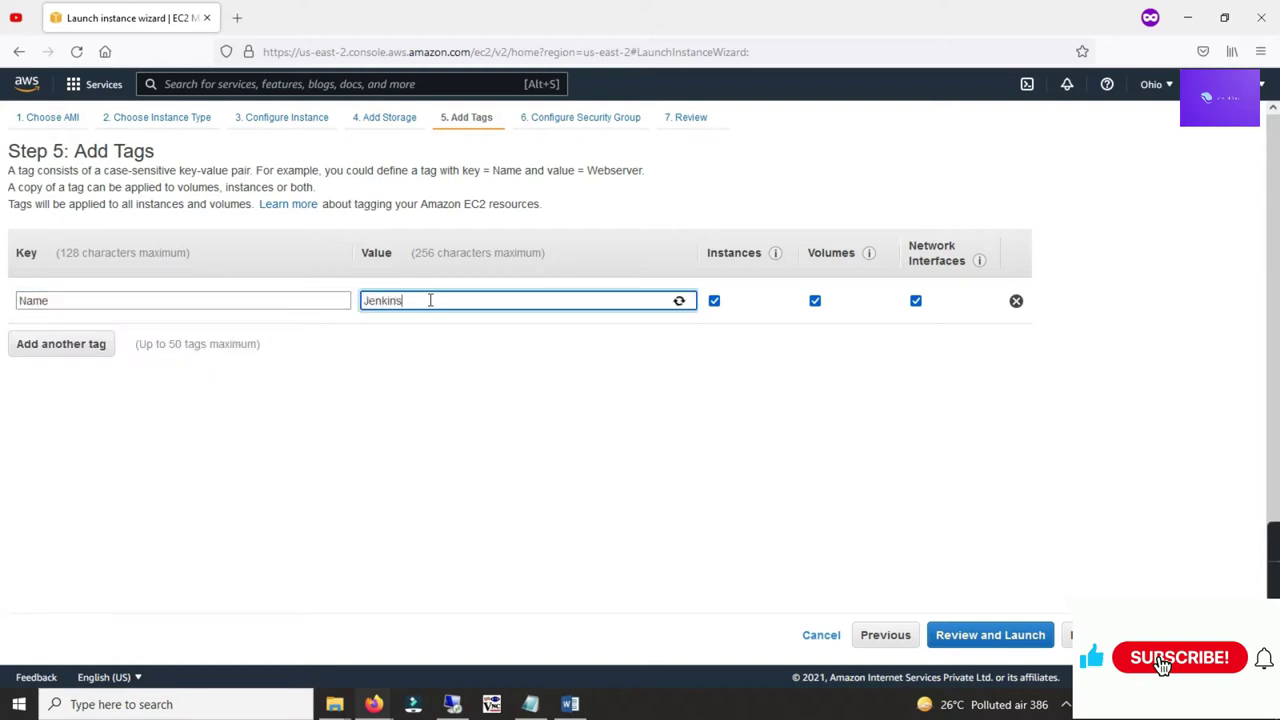
type("s")
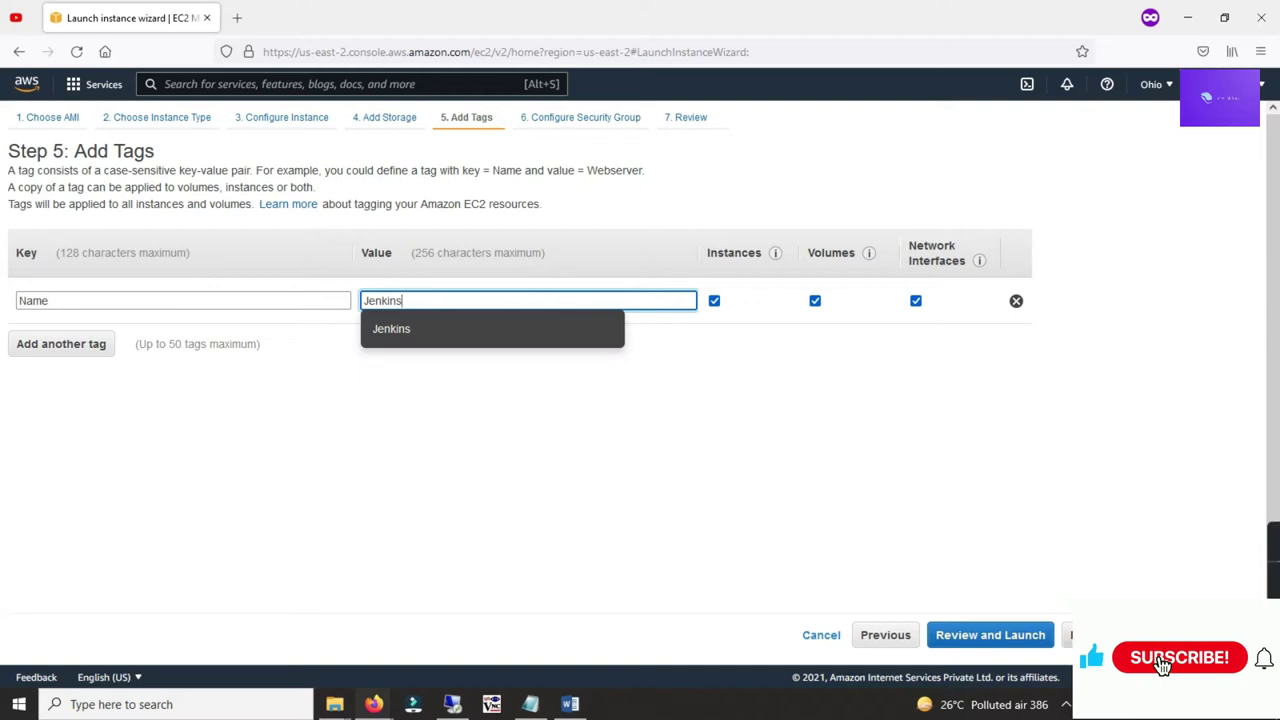
left_click(1100, 635)
left_click(323, 261)
triple_click(323, 261)
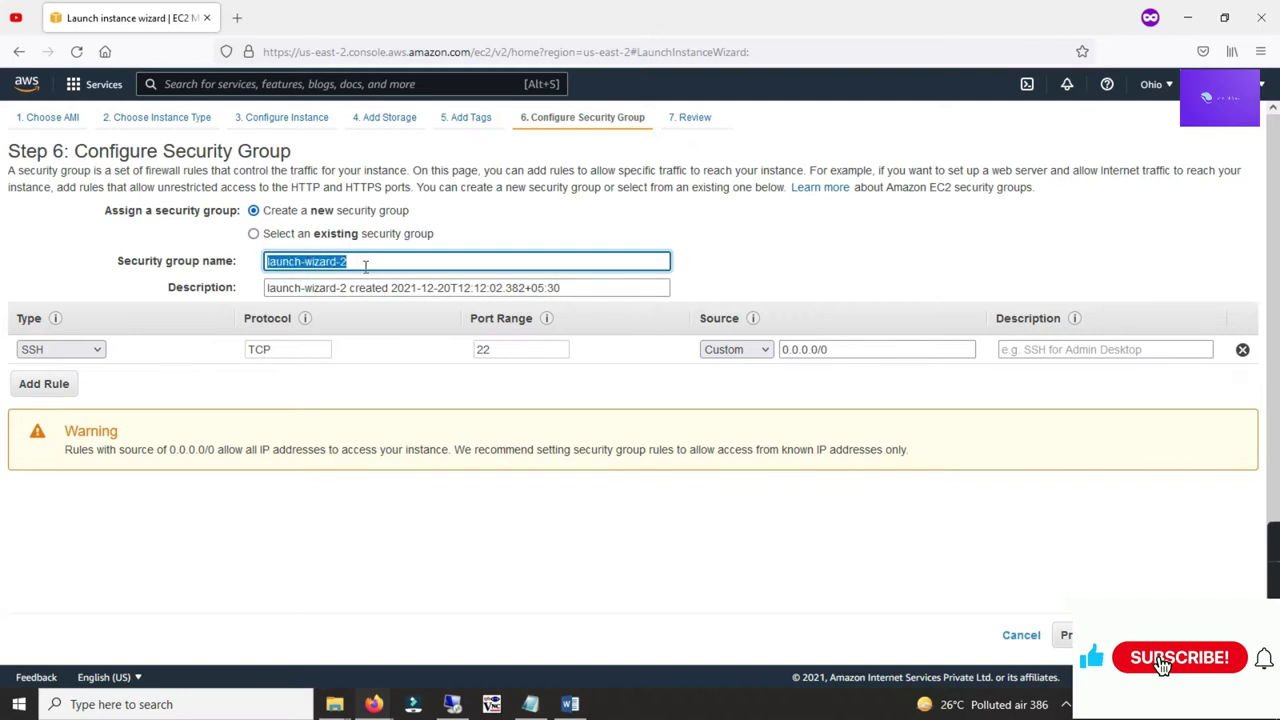
Step: Name the group jenkins-sg, allow SSH and All TCP from Anywhere, then review and launch
type("jenkins-sg")
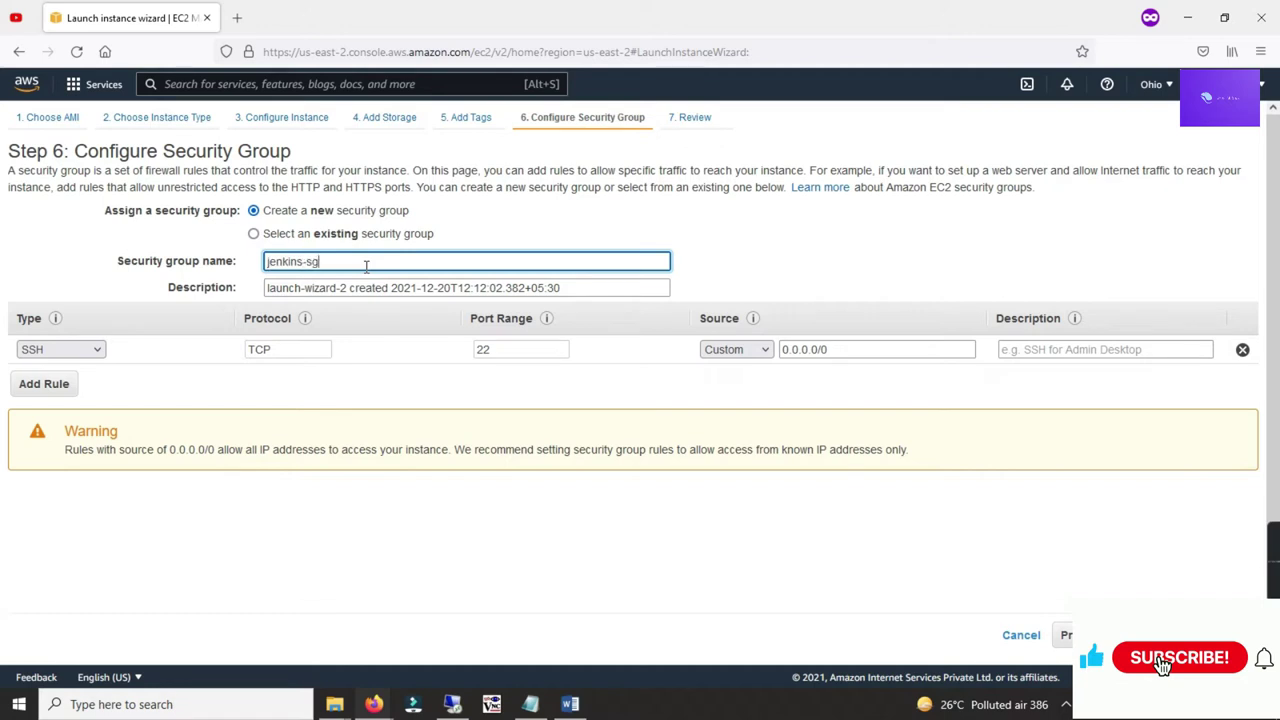
left_click(45, 384)
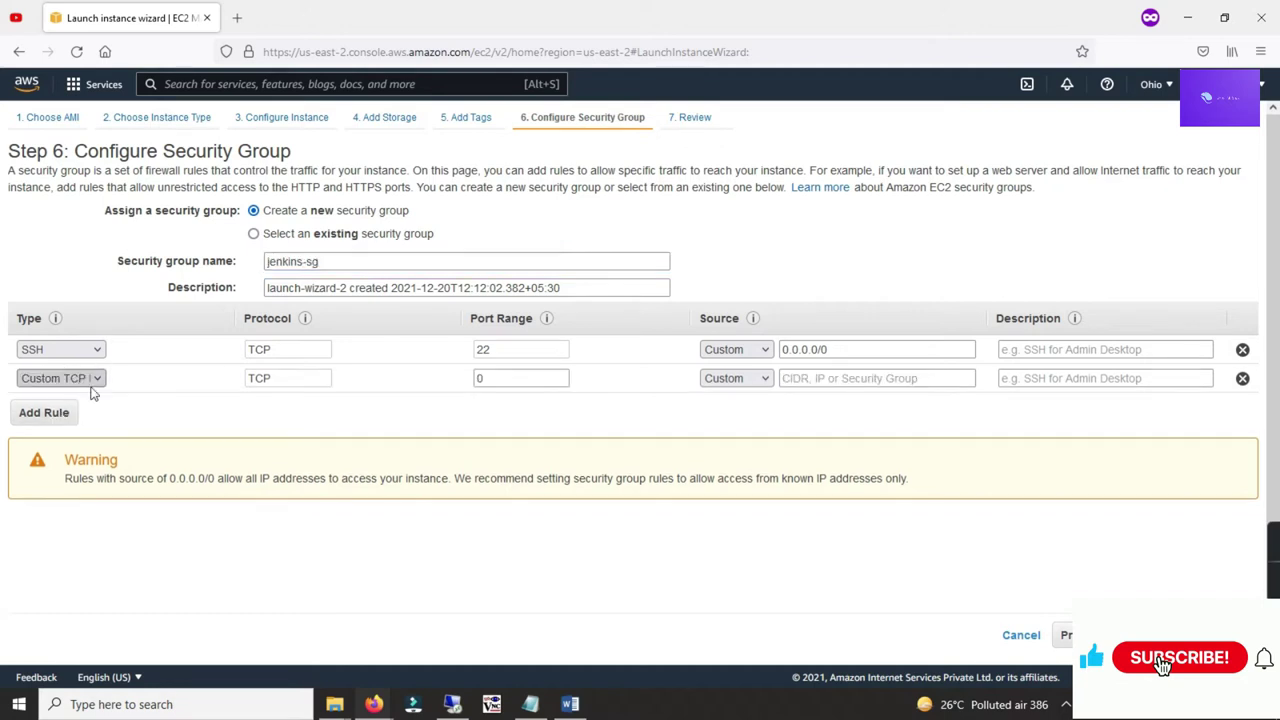
left_click(78, 386)
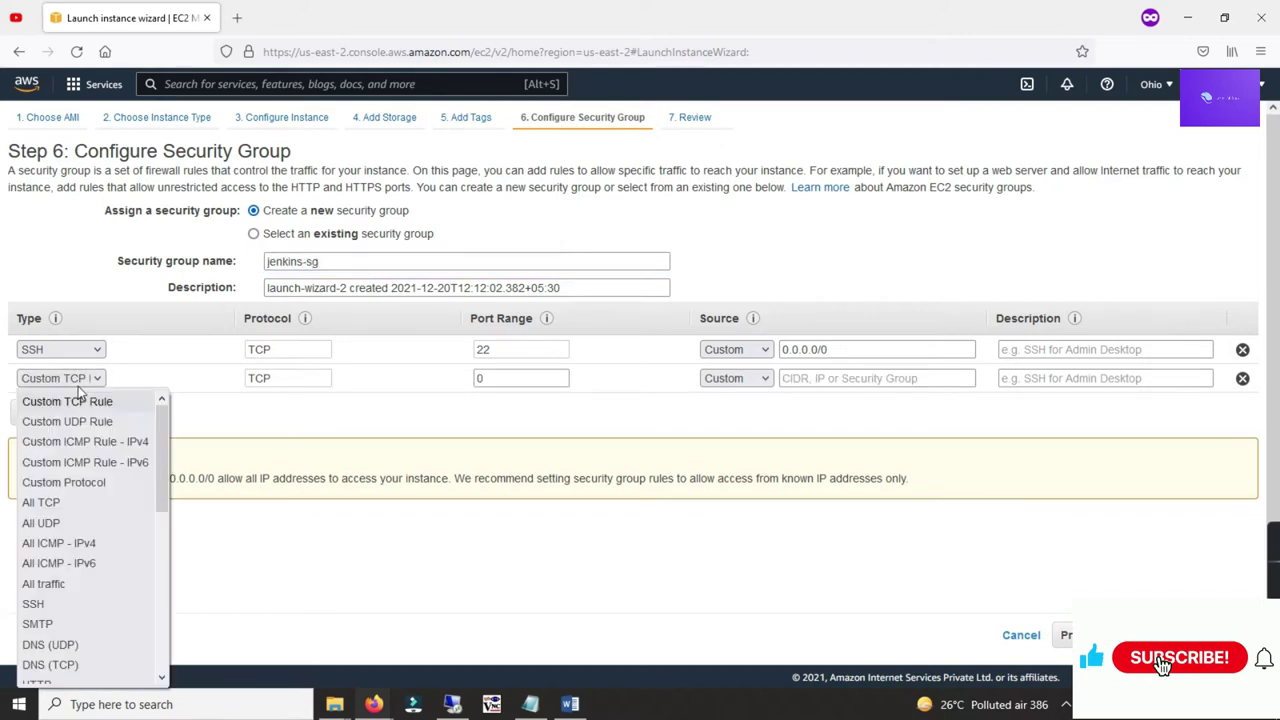
left_click(45, 502)
left_click(736, 378)
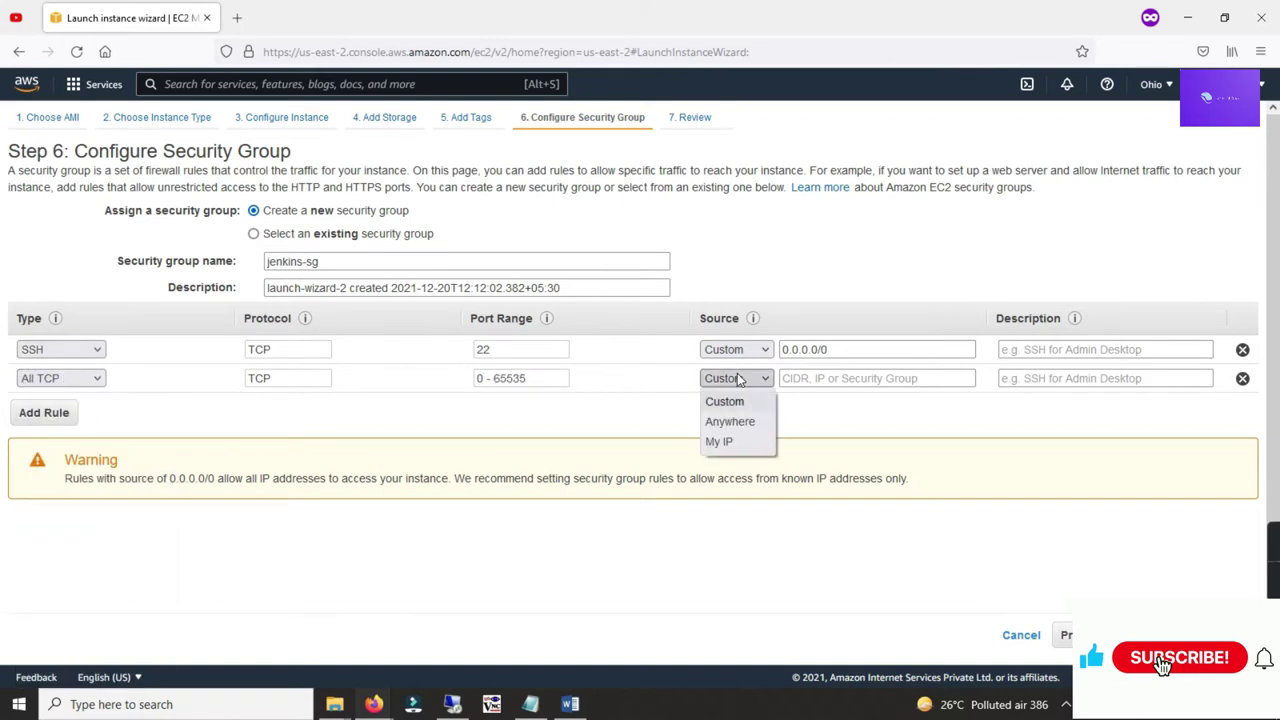
left_click(732, 421)
left_click(736, 357)
left_click(728, 391)
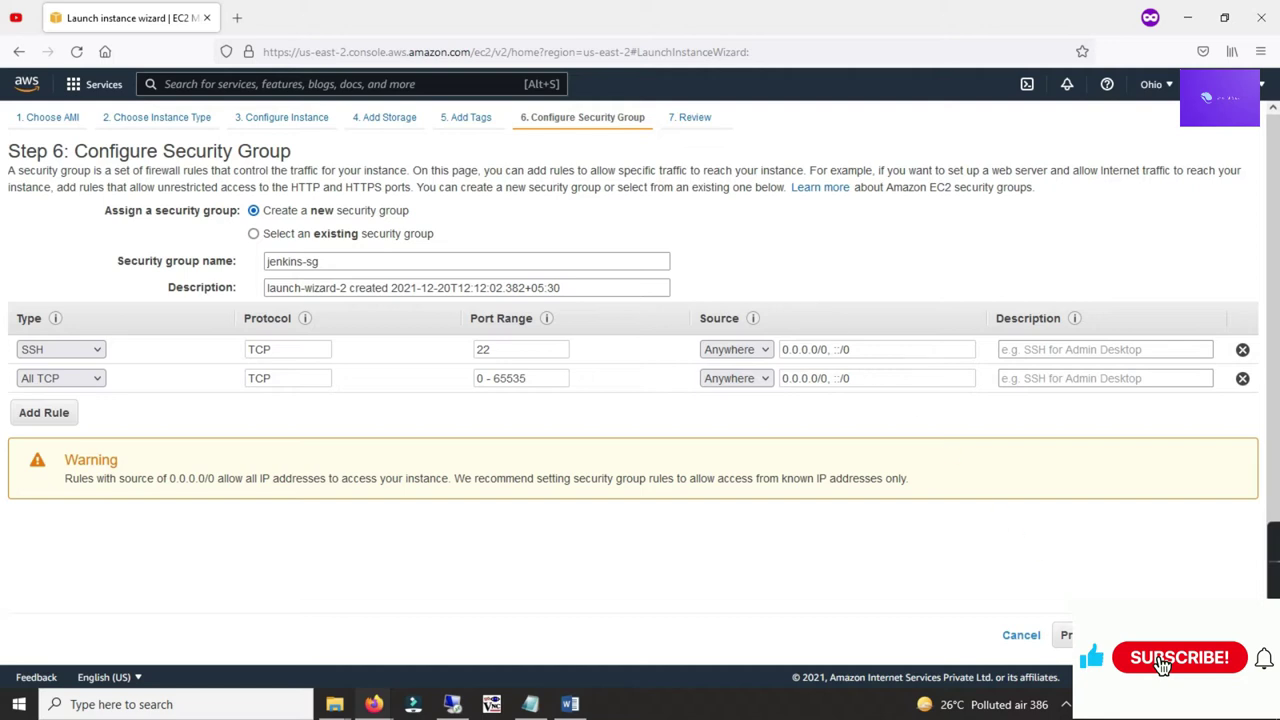
left_click(1150, 635)
left_click(1150, 635)
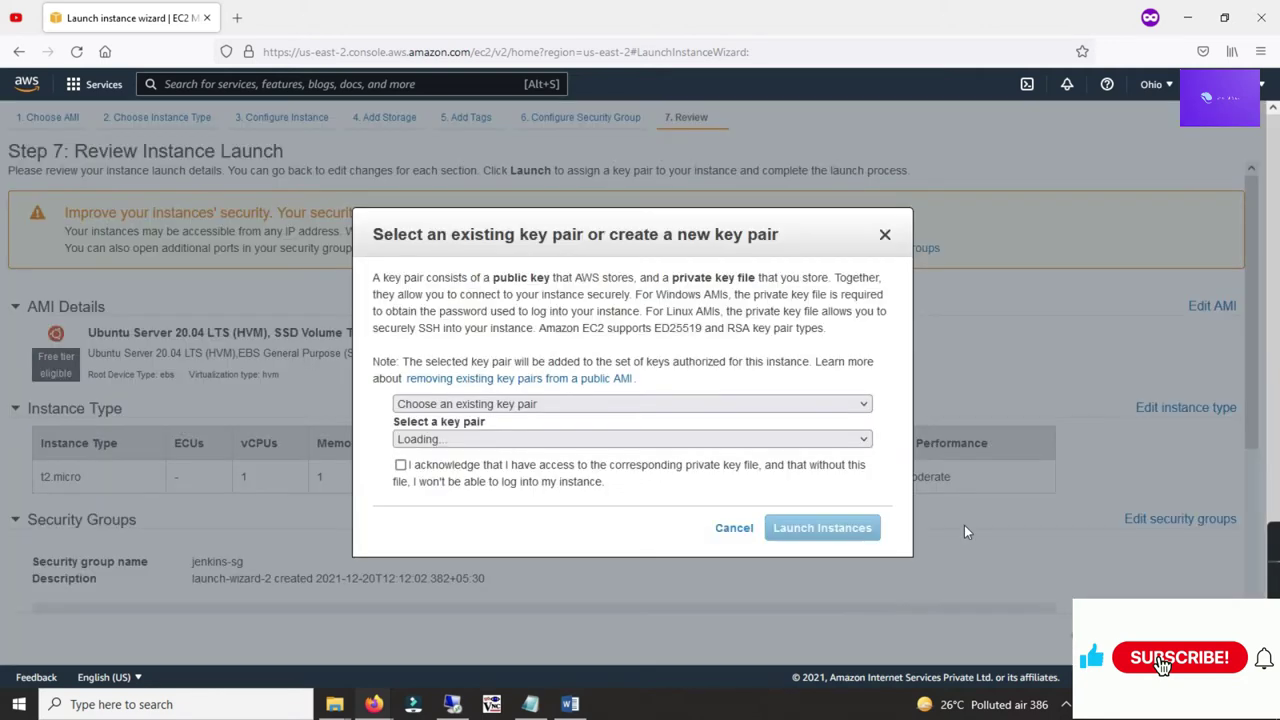
Step: Launch the instance with the terra key pair after acknowledging the private key file
left_click(437, 439)
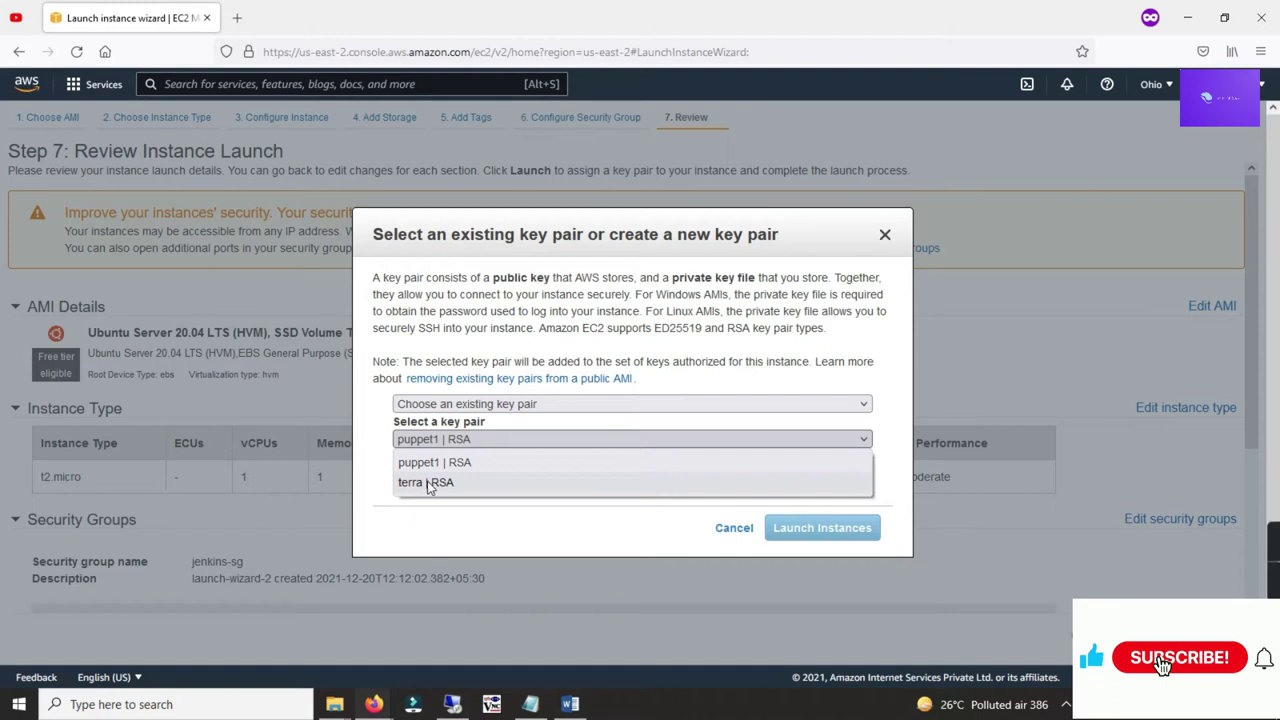
left_click(429, 482)
left_click(400, 466)
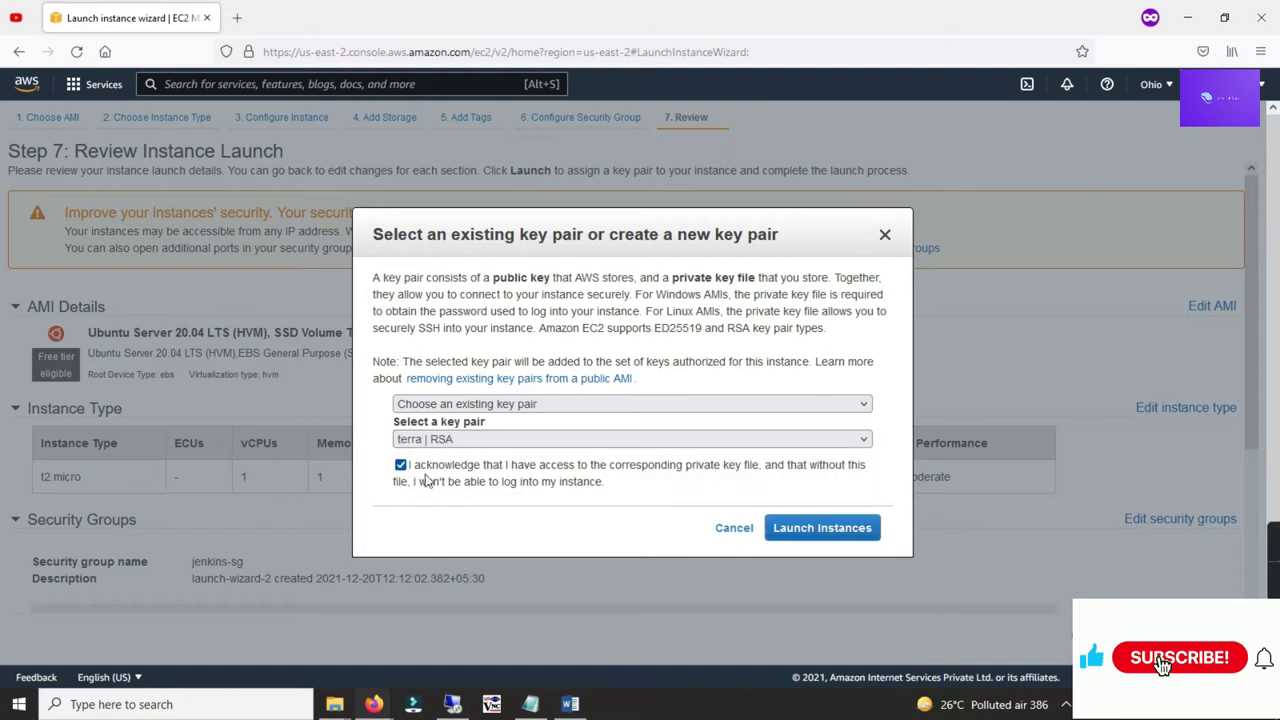
mouse_move(340, 700)
left_click(278, 616)
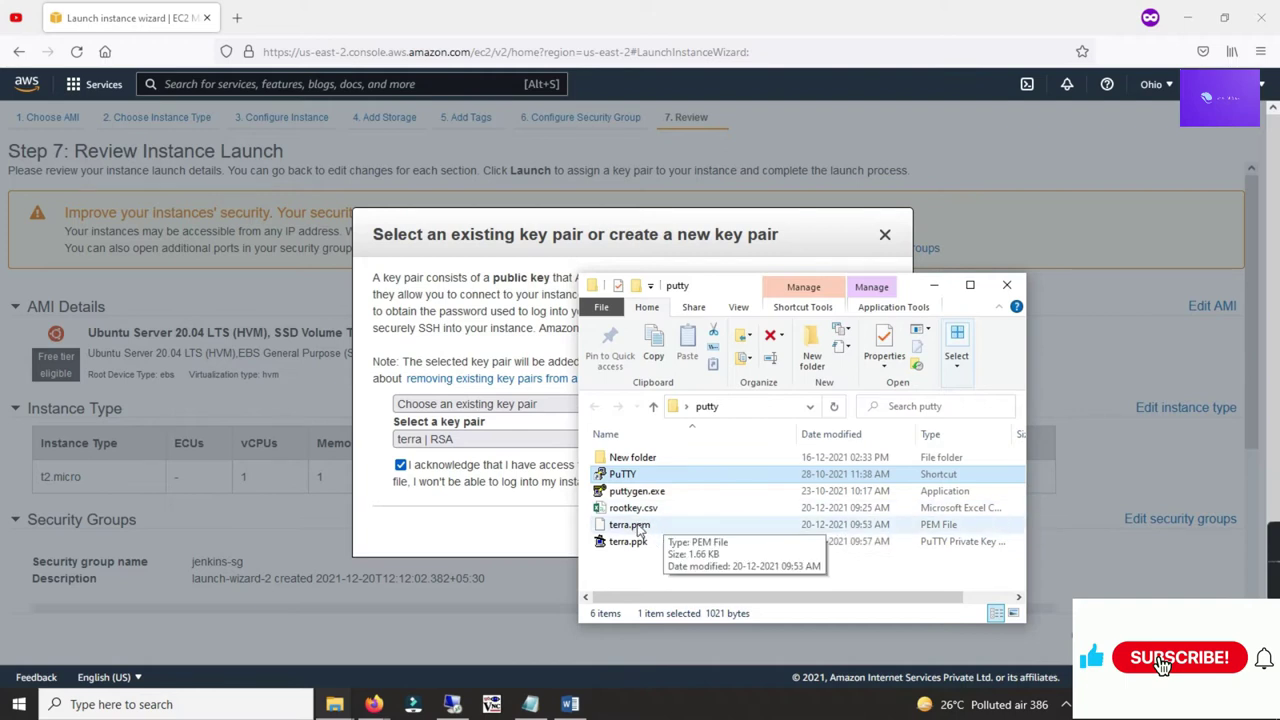
left_click(678, 227)
left_click(830, 530)
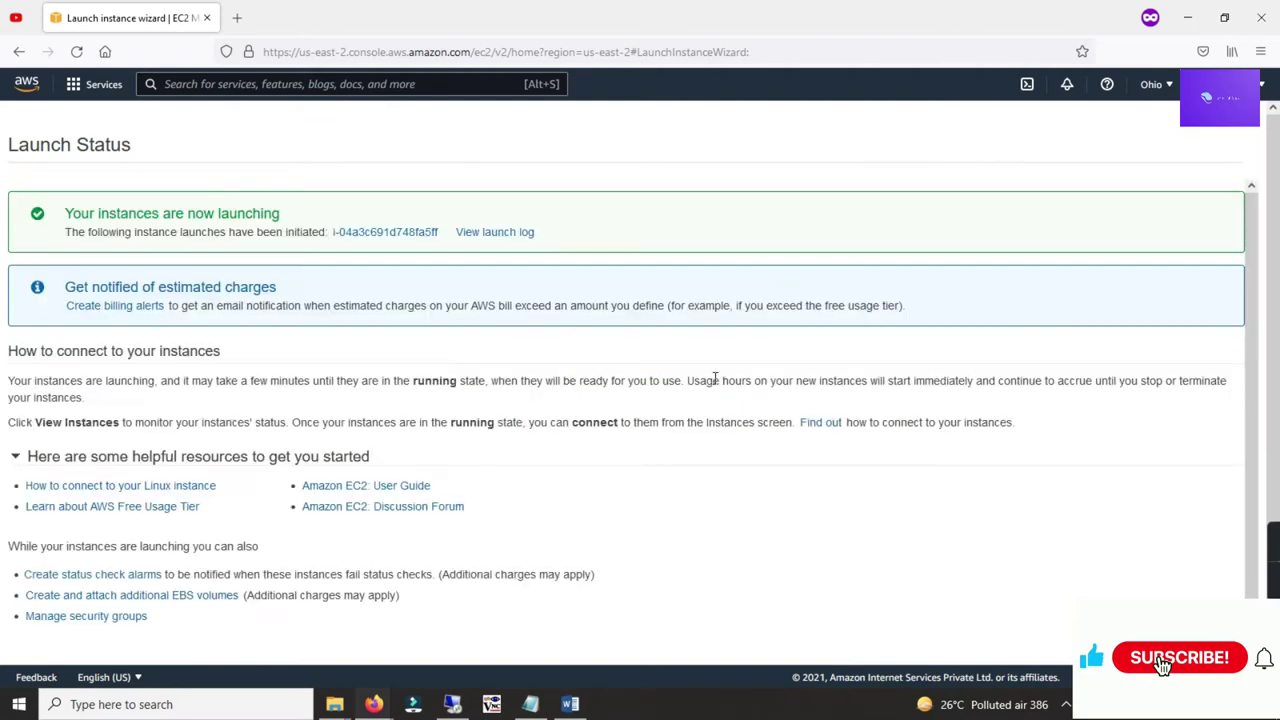
Step: Refresh the list, select the Jenkins instance, and copy its public IPv4 18.221.6.243
scroll(660, 424, "down", 1)
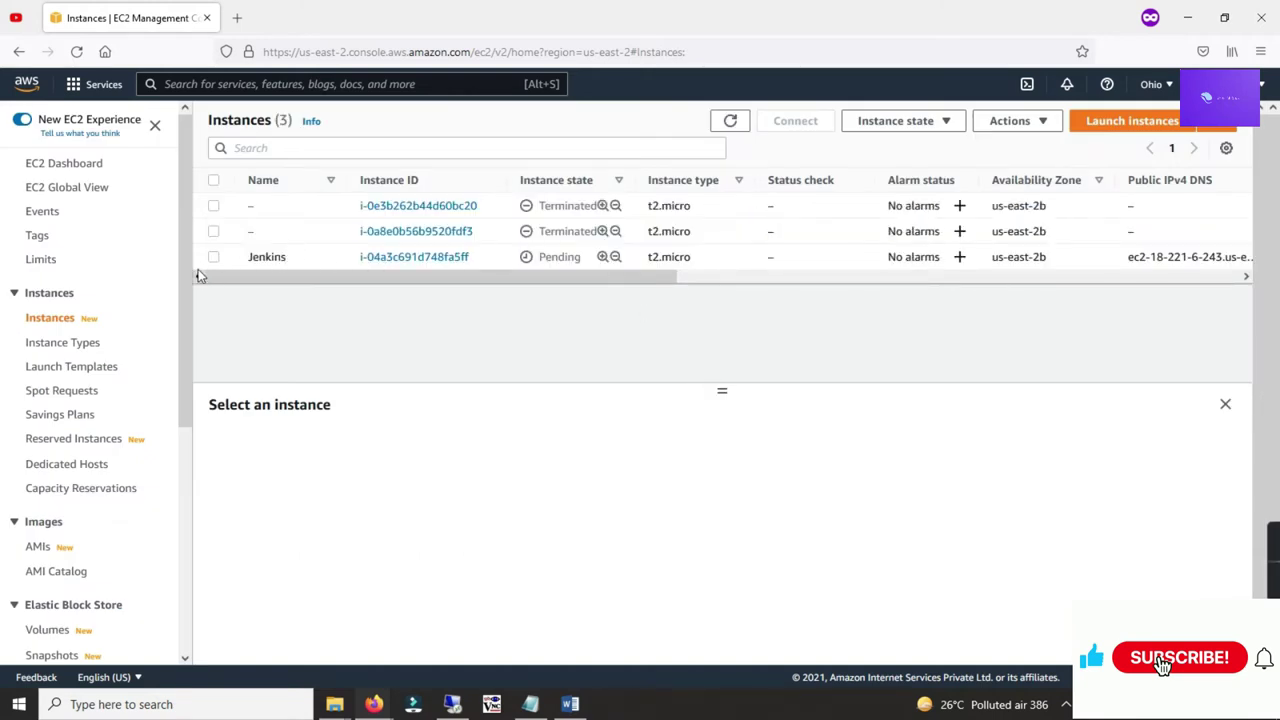
left_click(268, 259)
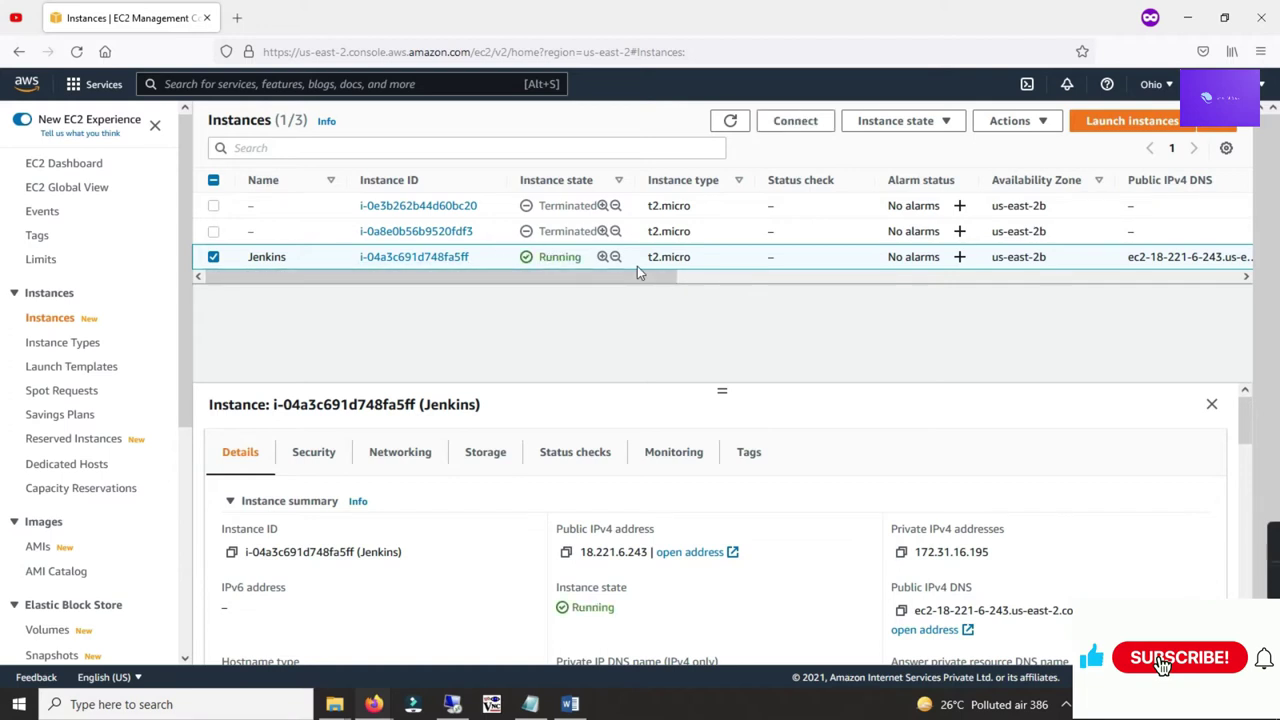
left_click(730, 121)
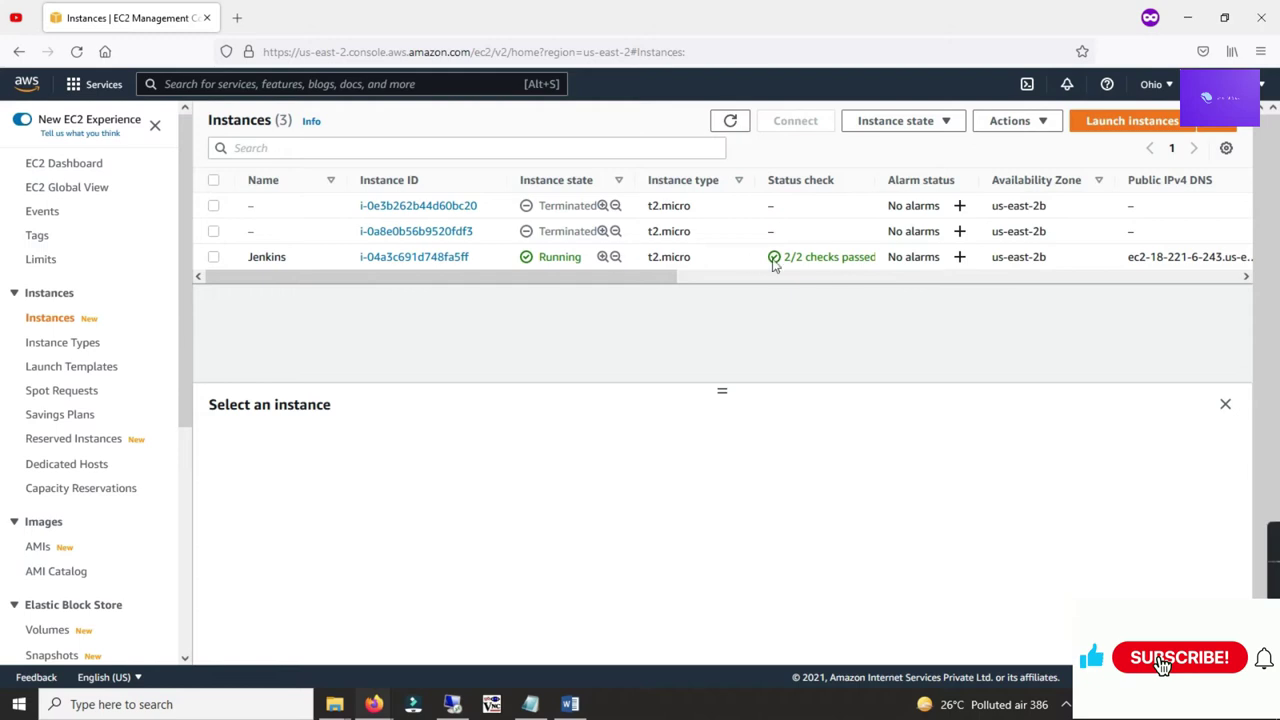
left_click(213, 259)
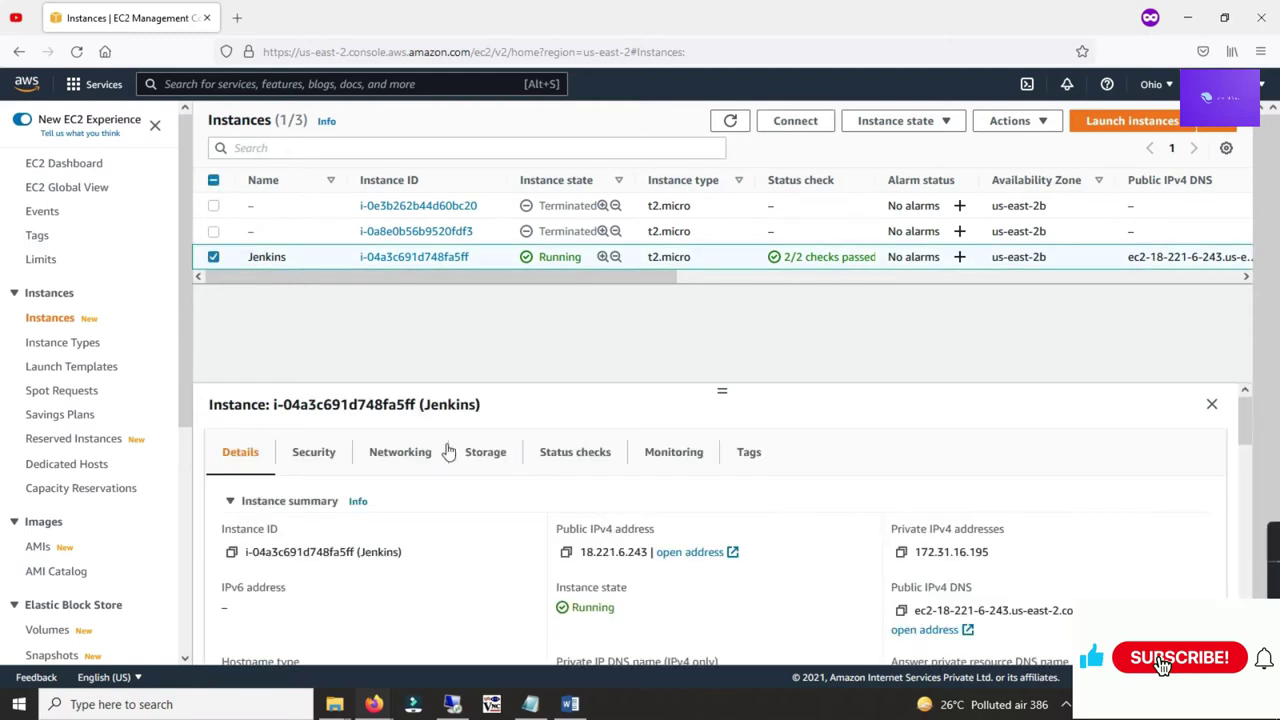
left_click(567, 552)
Step: Bring the putty folder window forward and maximize it
mouse_move(335, 704)
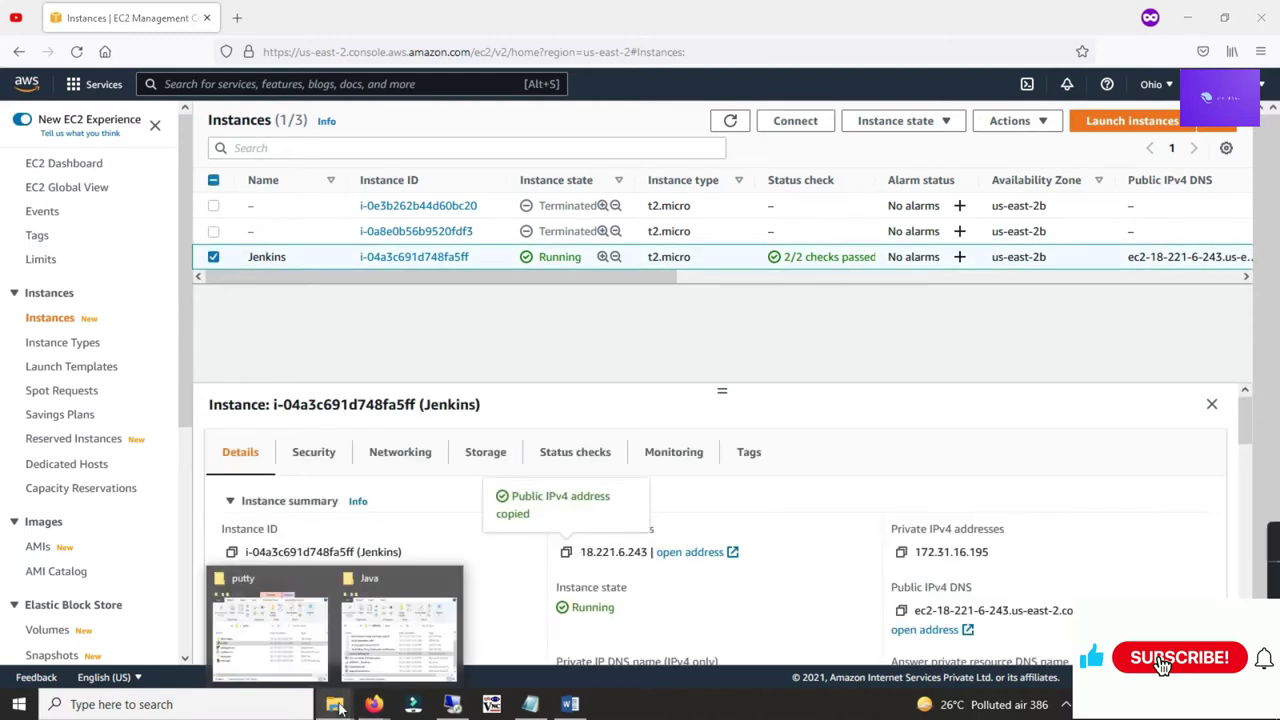
left_click(285, 627)
left_click(970, 286)
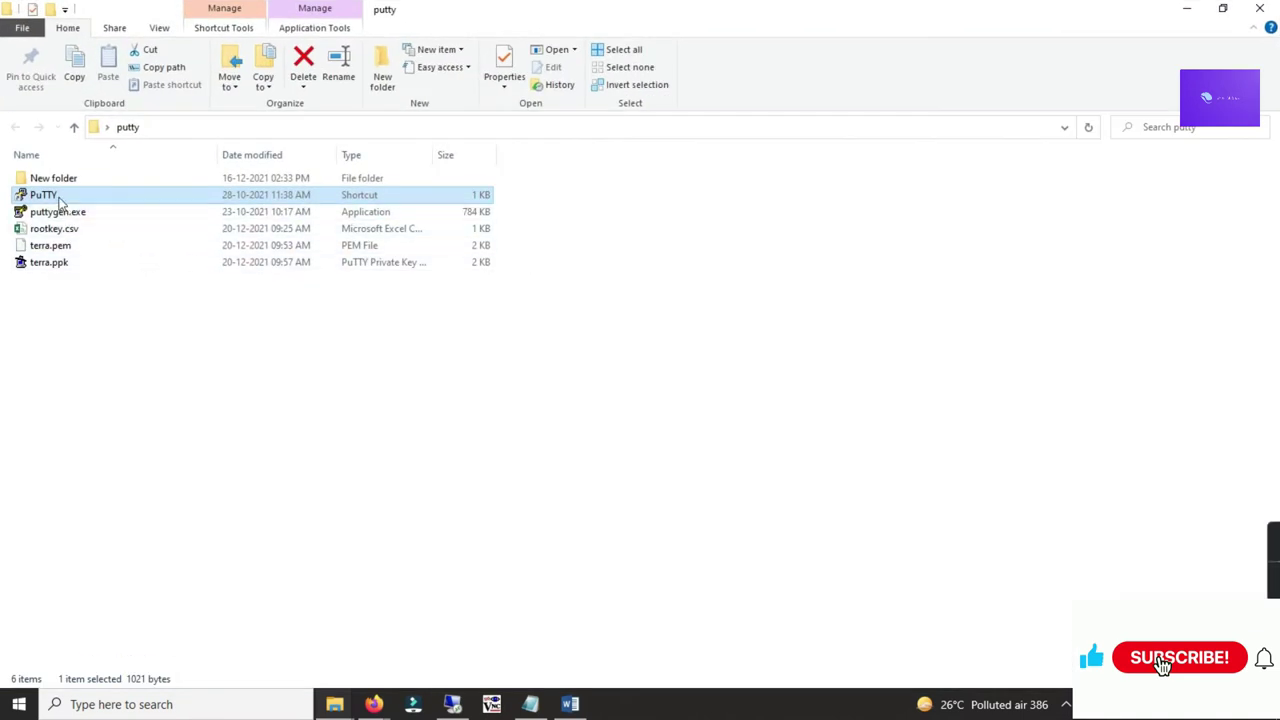
Step: Paste 18.221.6.243 as the PuTTY host name and set a Courier New bold 14-point font
right_click(601, 277)
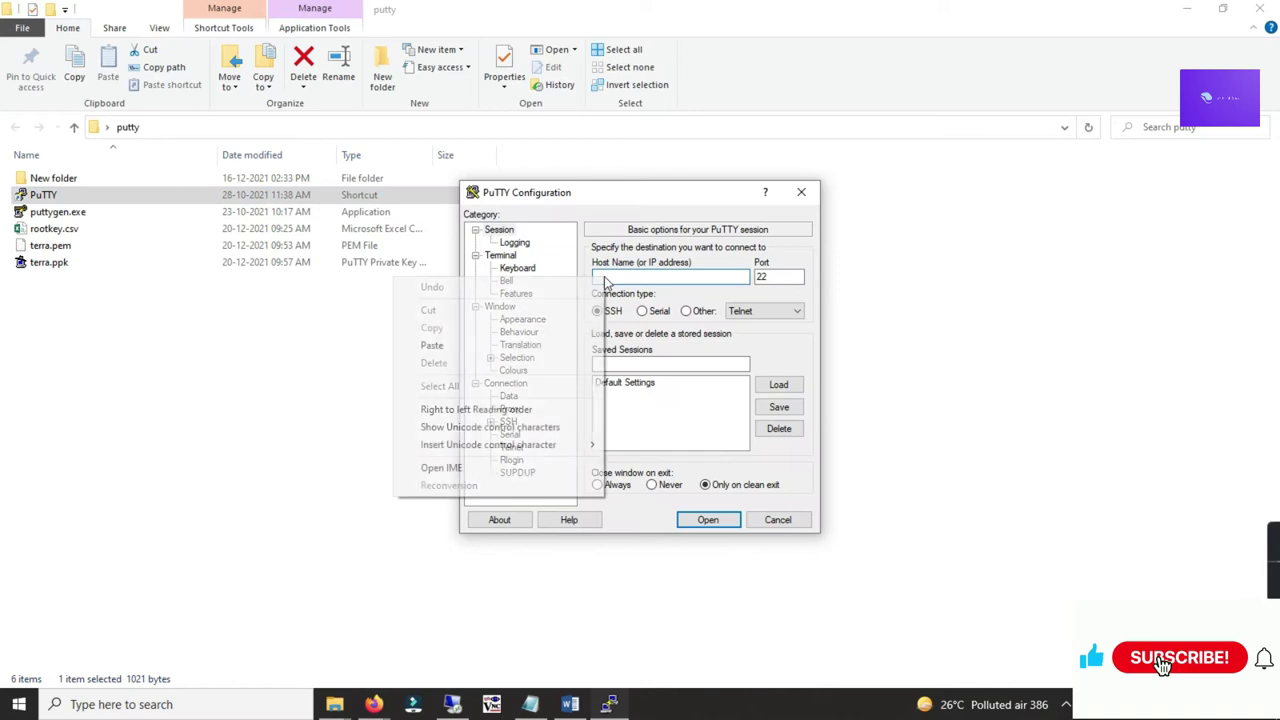
left_click(480, 350)
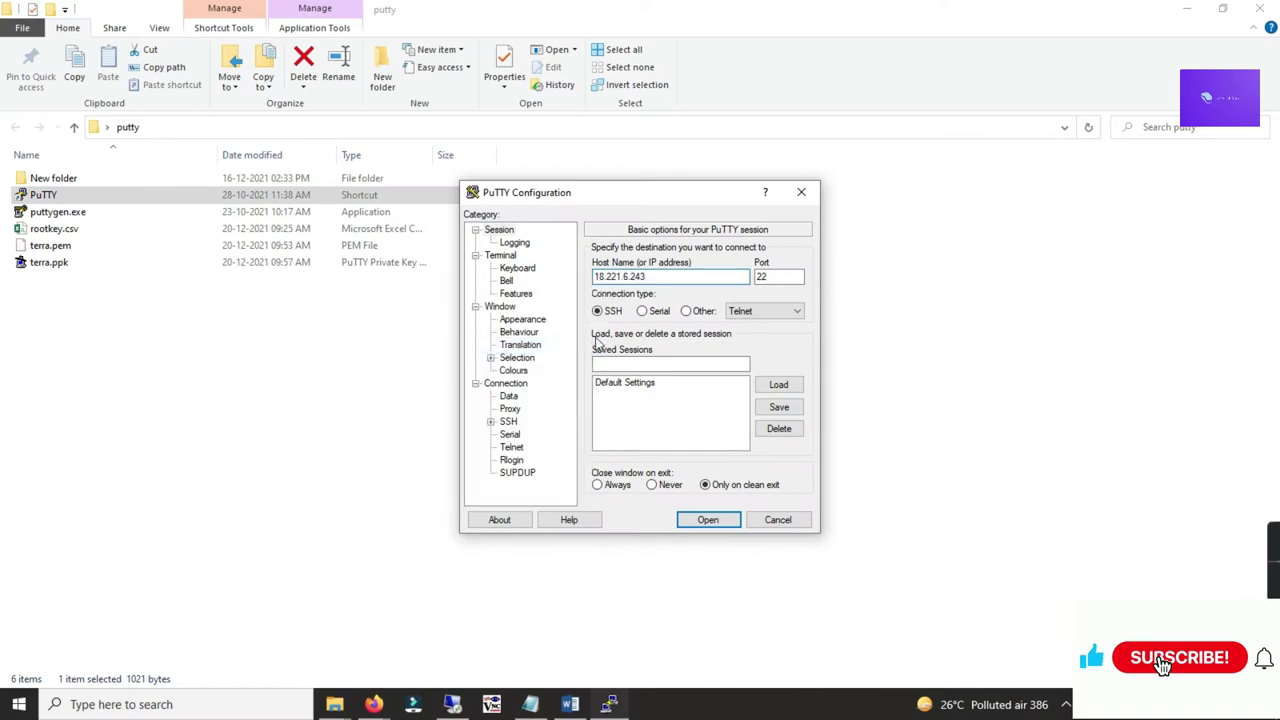
left_click(519, 332)
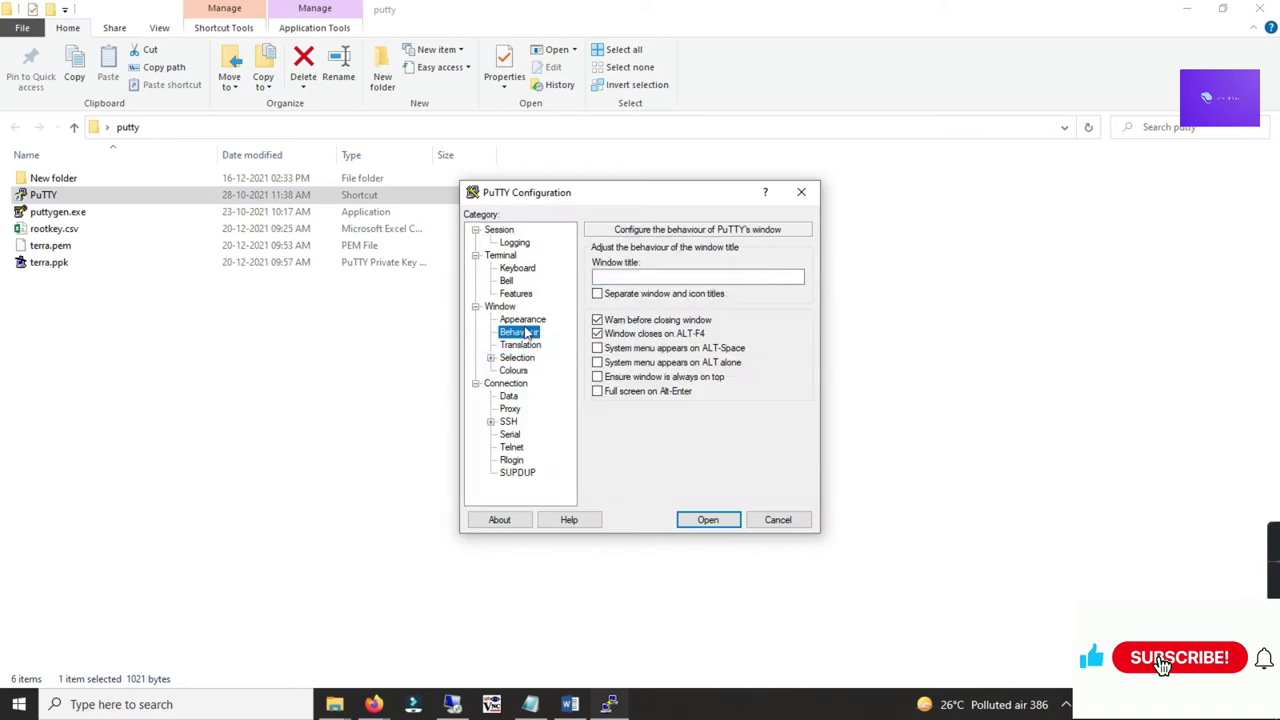
left_click(530, 320)
left_click(795, 345)
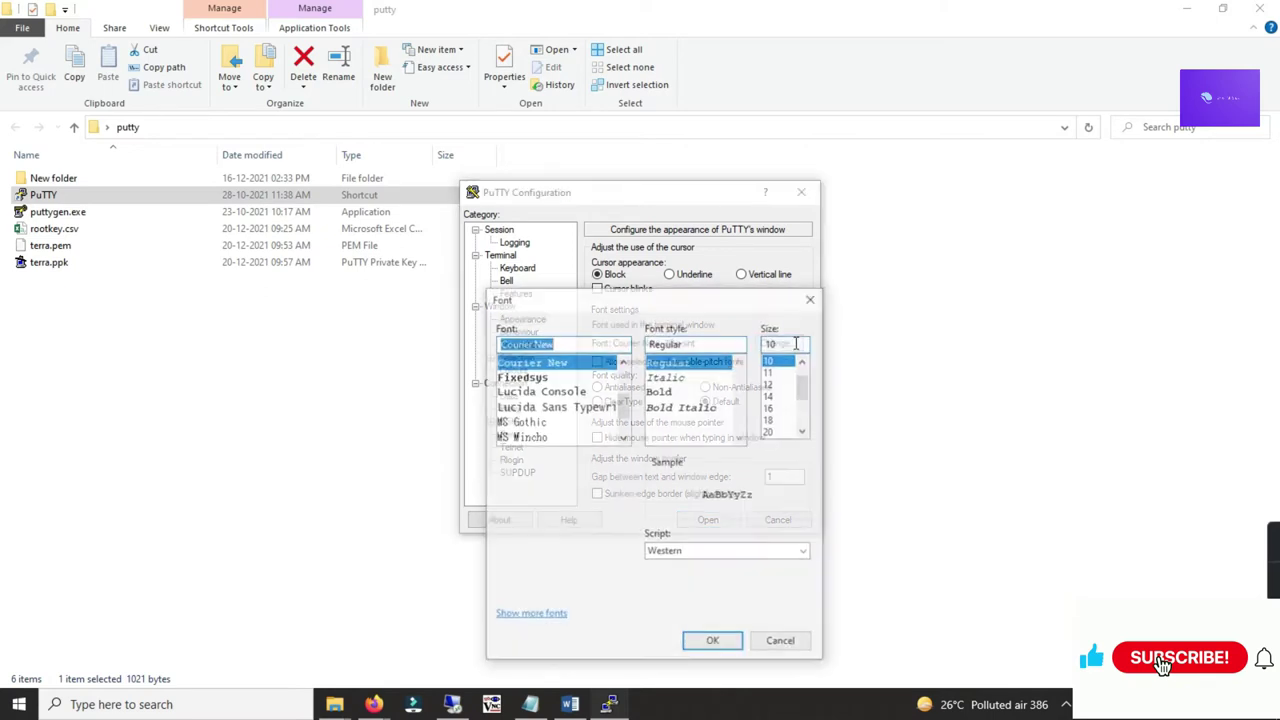
left_click(771, 395)
left_click(672, 392)
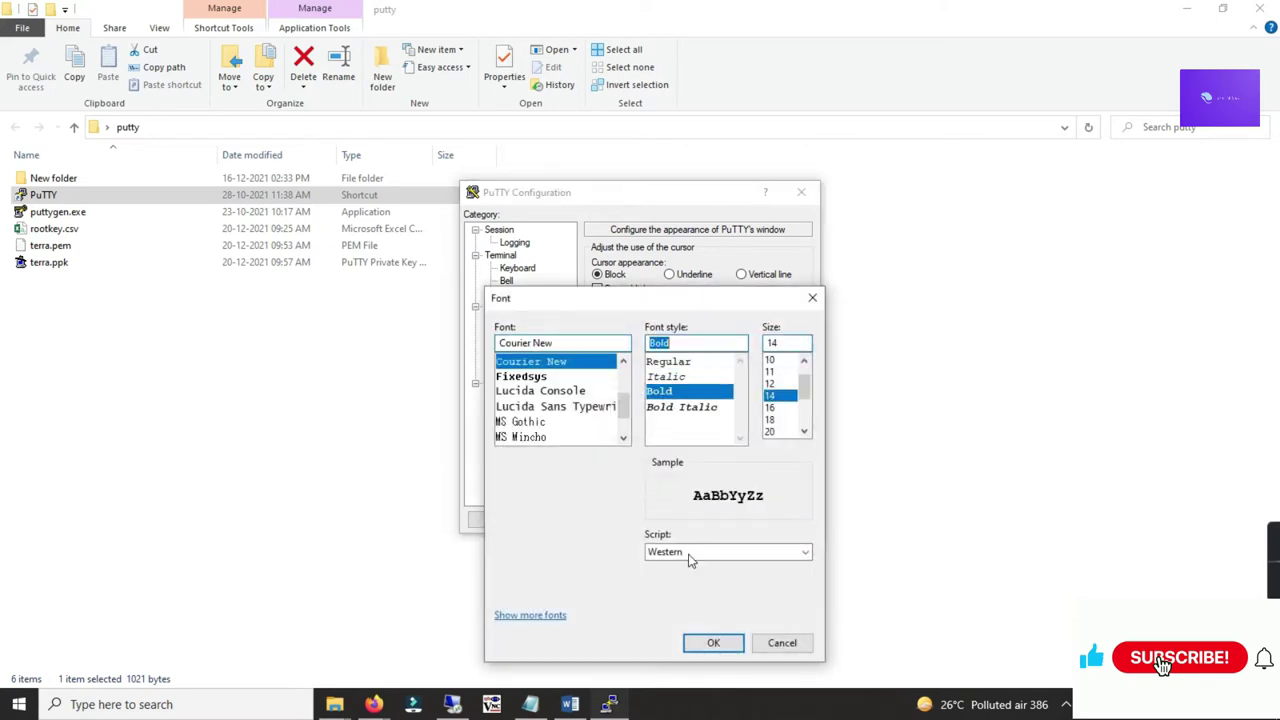
left_click(713, 643)
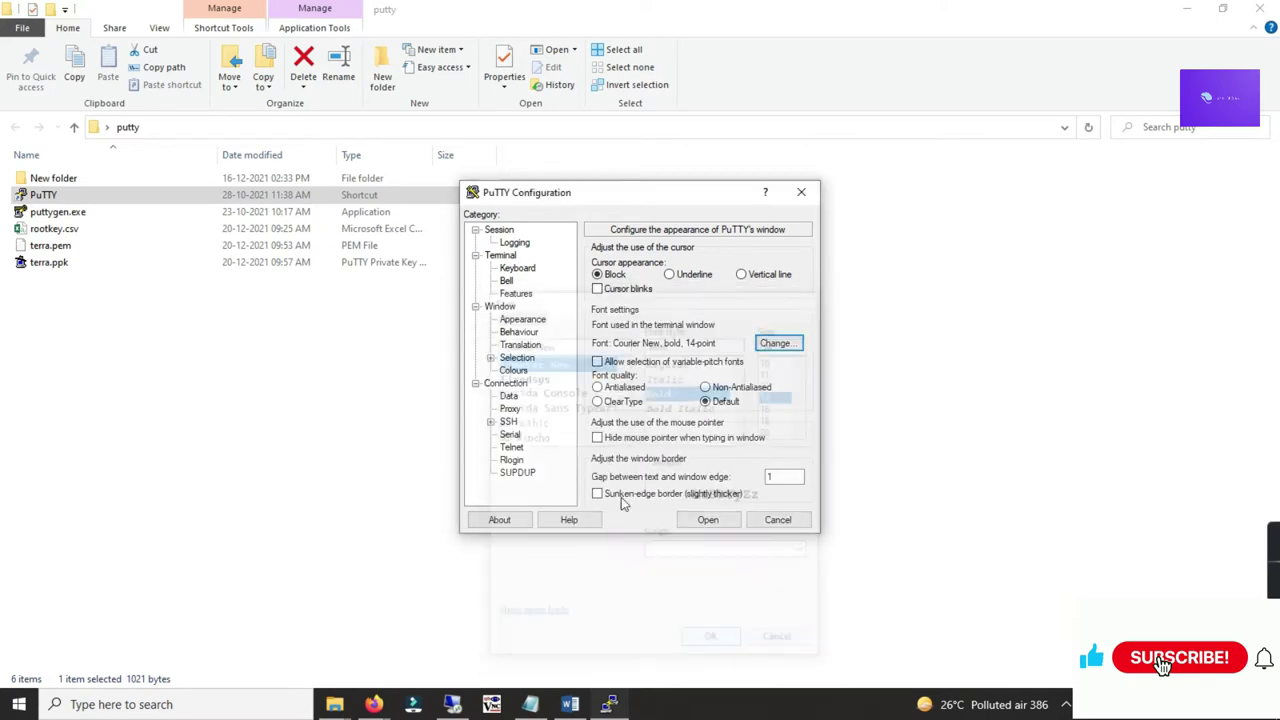
Step: Use terra.ppk as the SSH authentication key and open the session
left_click(508, 422)
left_click(491, 422)
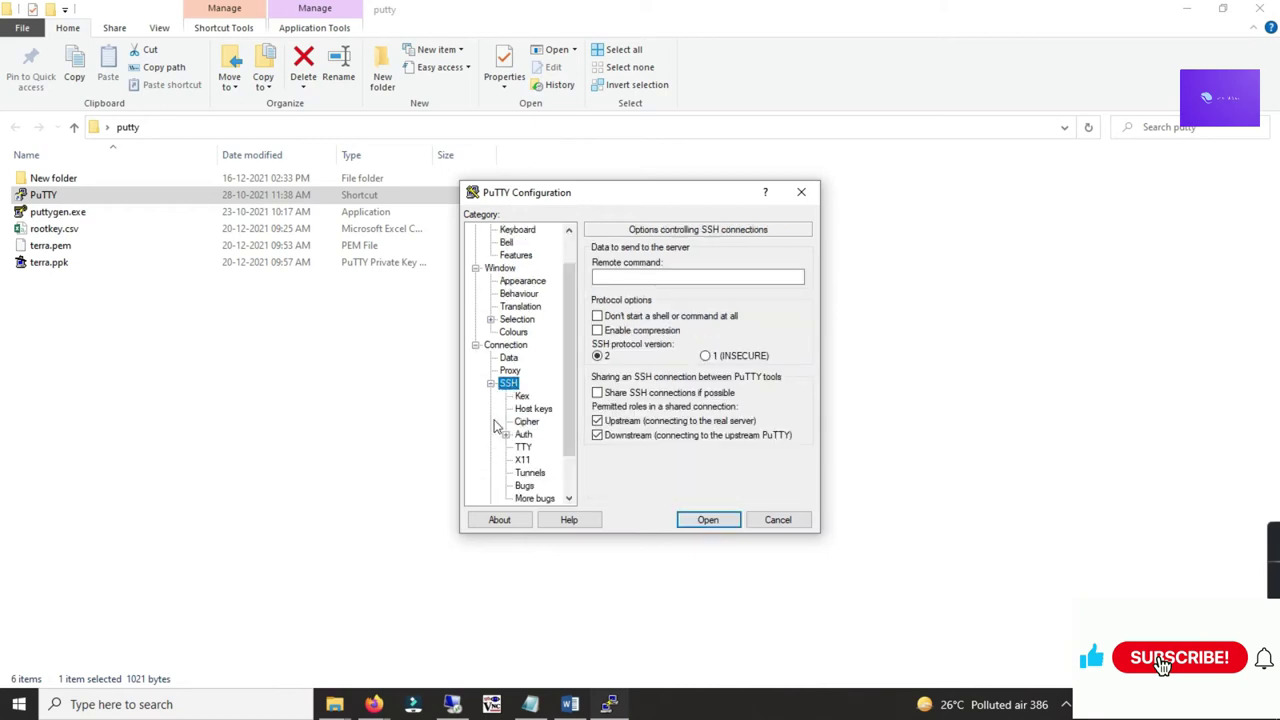
left_click(527, 435)
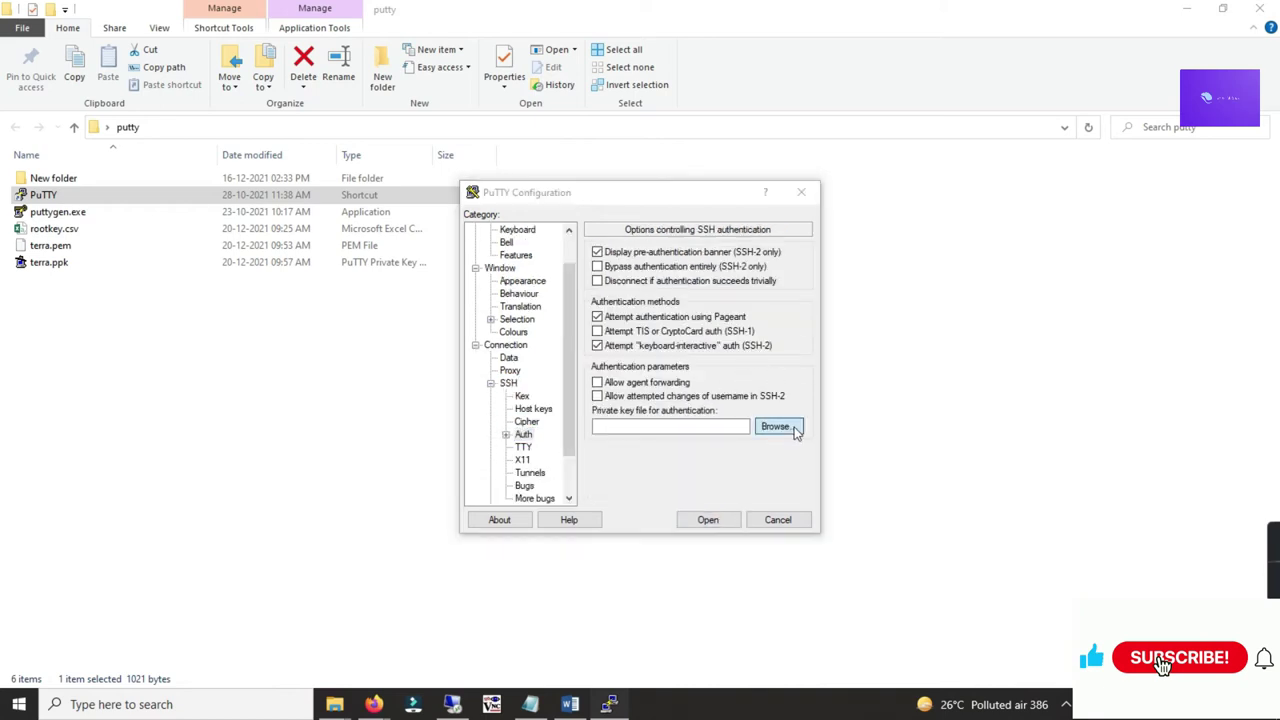
left_click(790, 427)
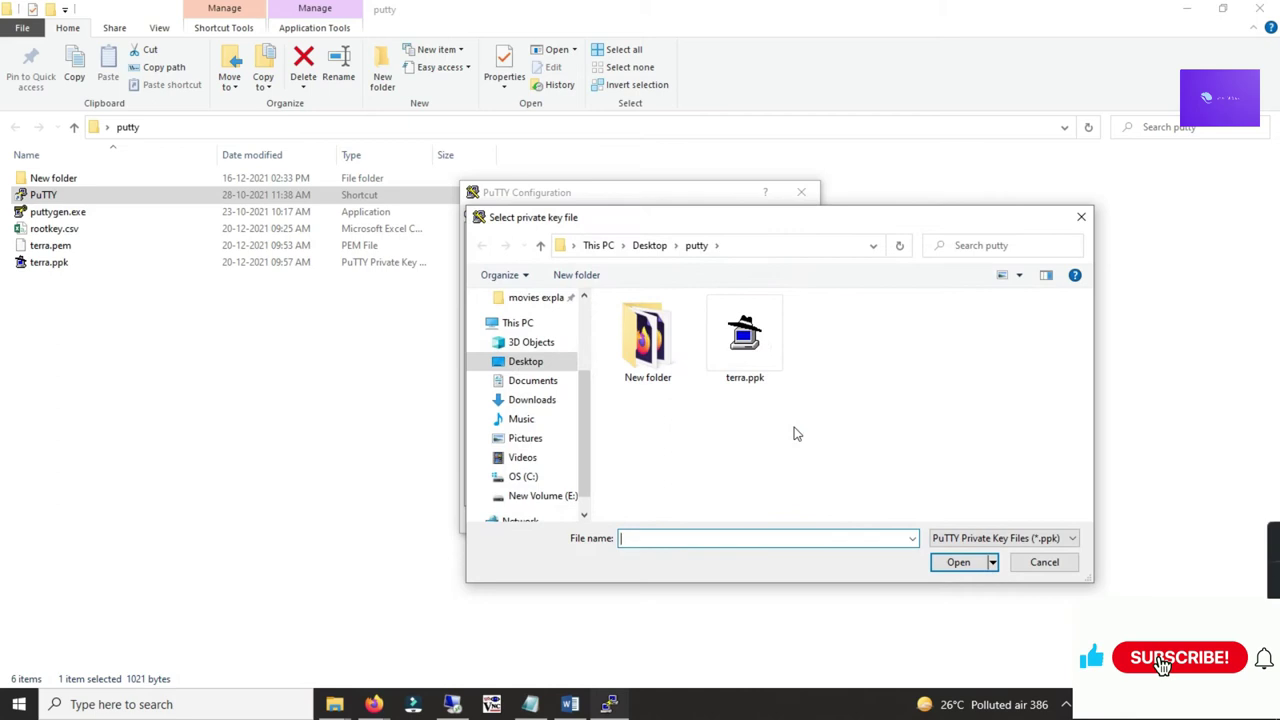
left_click(748, 342)
left_click(958, 562)
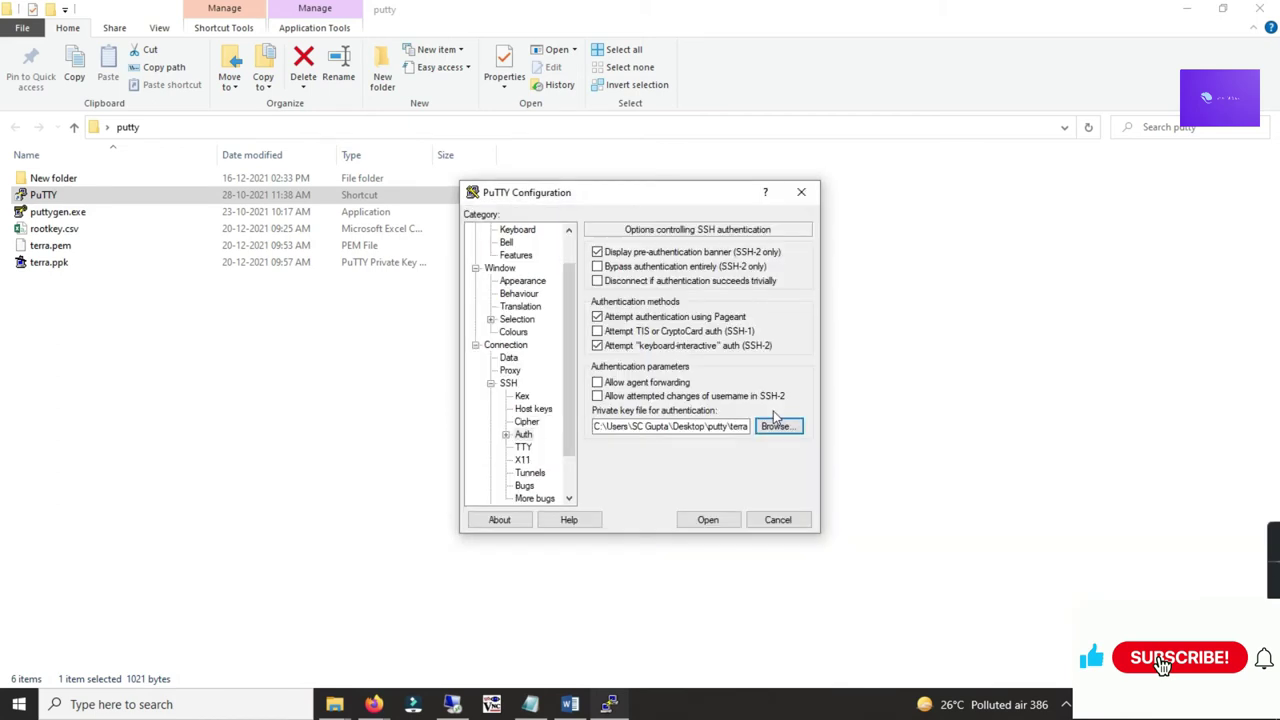
left_click(712, 520)
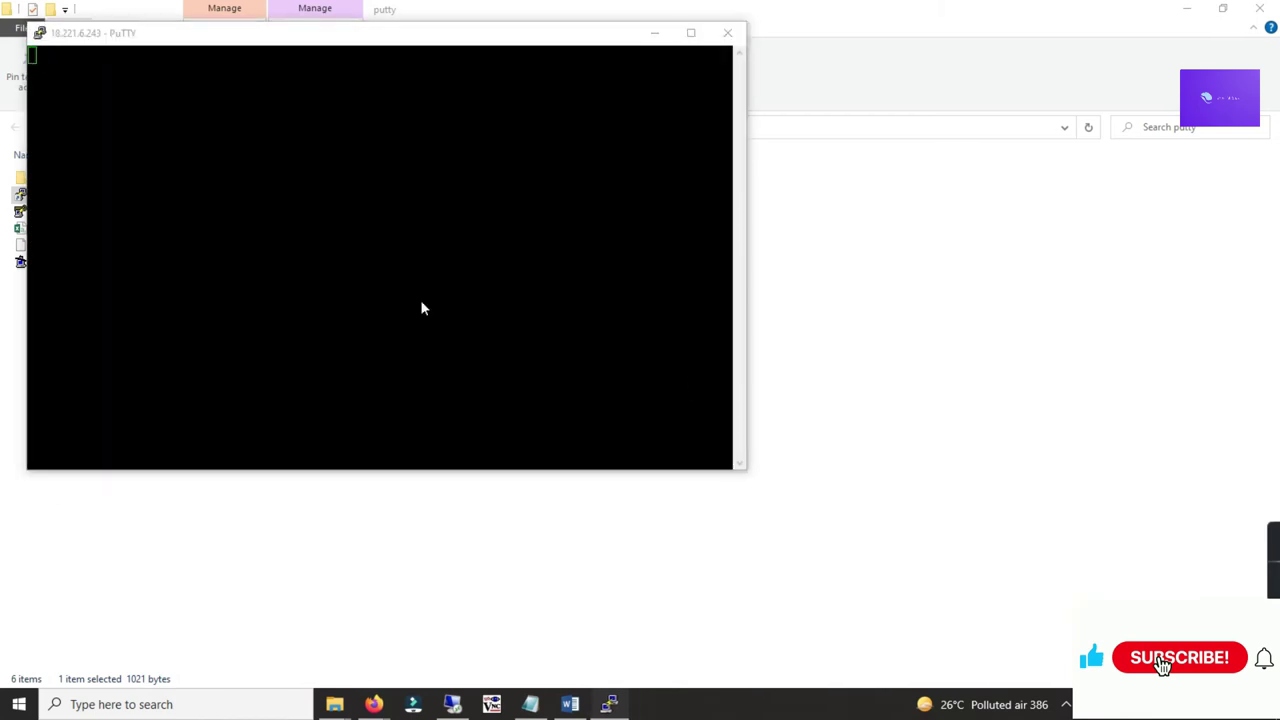
Step: Accept the server's host key and log in to the PuTTY session as ubuntu
left_click(317, 311)
type("ec2")
key("BackSpace")
key("BackSpace")
key("BackSpace")
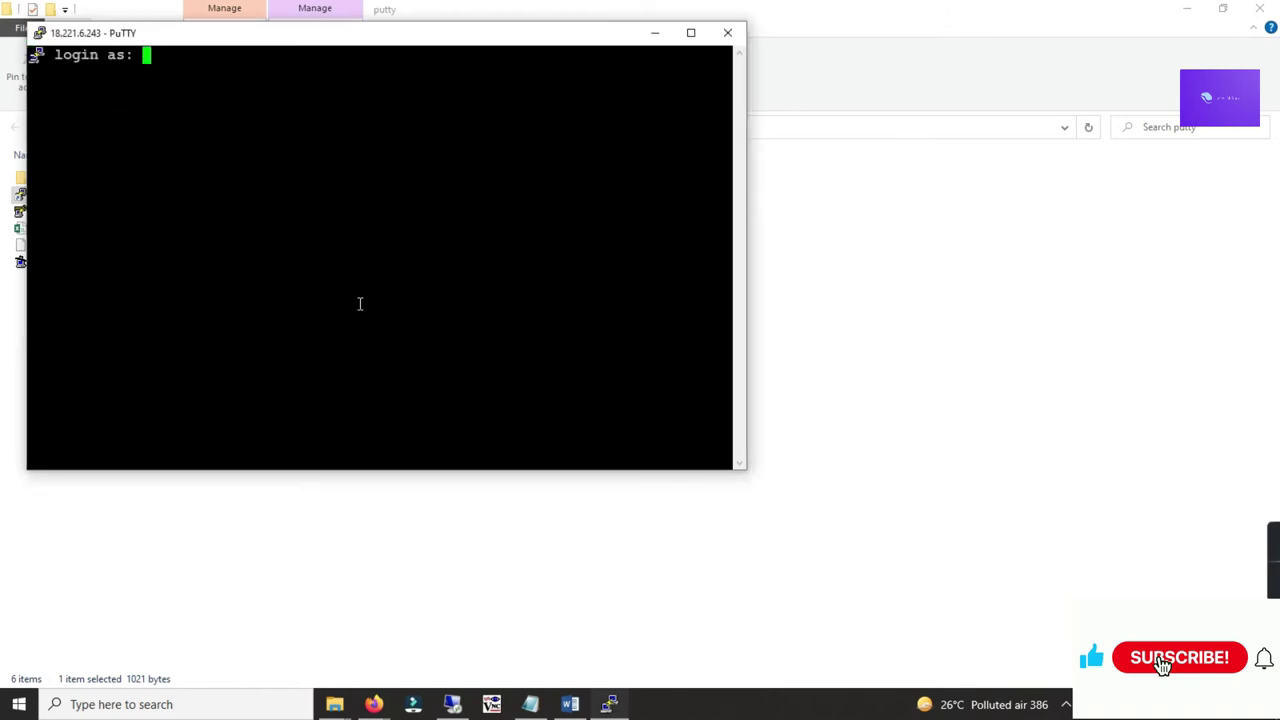
type("ubuntu")
key("Return")
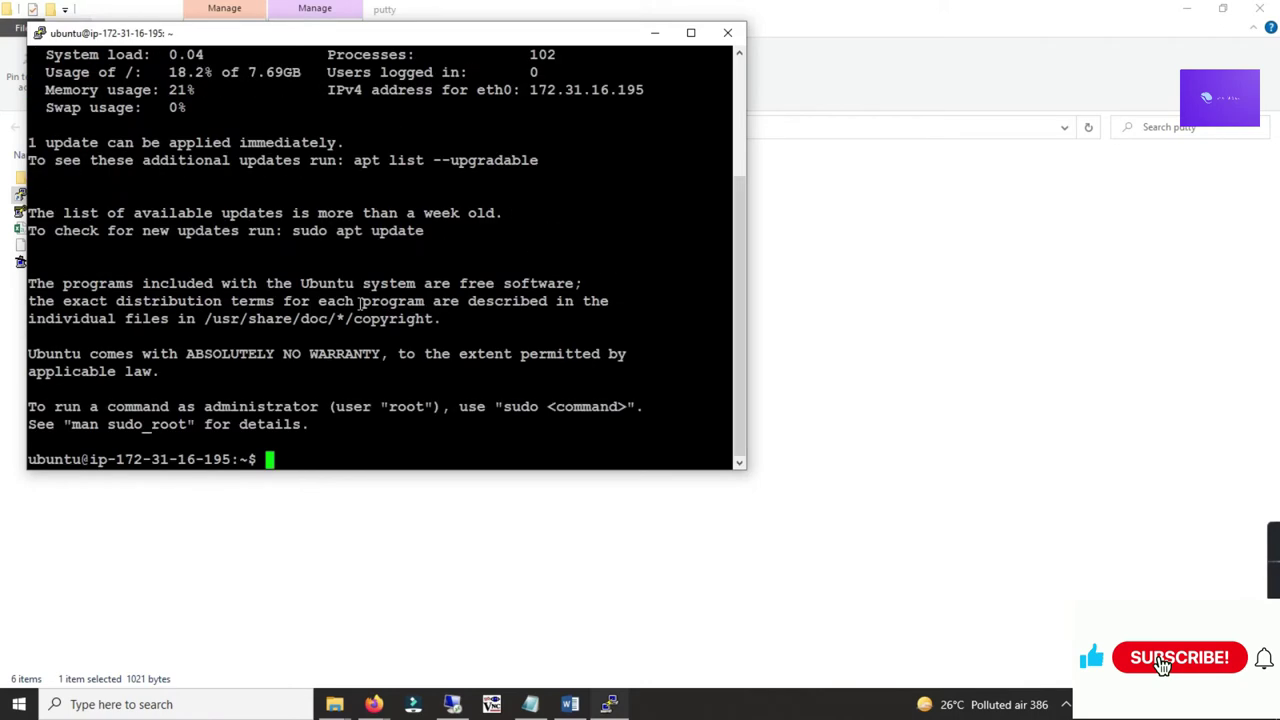
Step: Switch to a root shell with sudo su and check the installed Java version
key("ctrl+l")
type("sudo su")
key("Return")
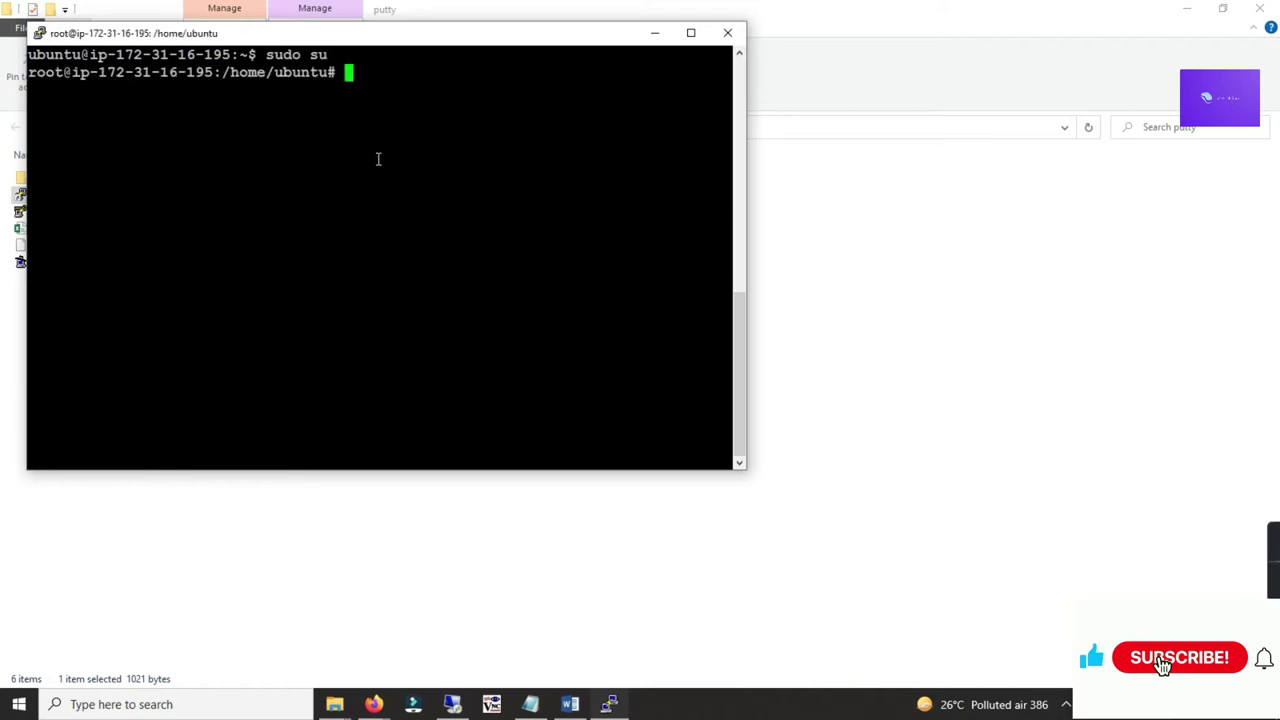
type("java -ver")
key("BackSpace")
key("BackSpace")
key("BackSpace")
type("-version")
key("Return")
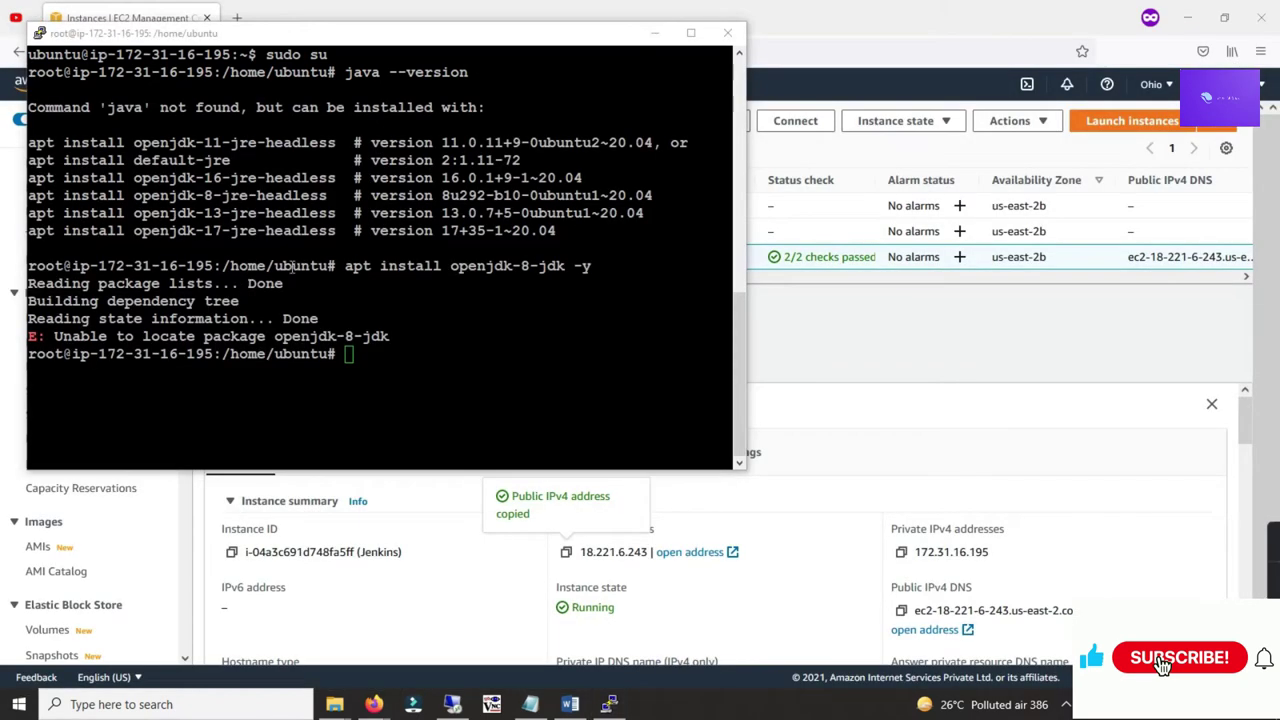
left_click(388, 362)
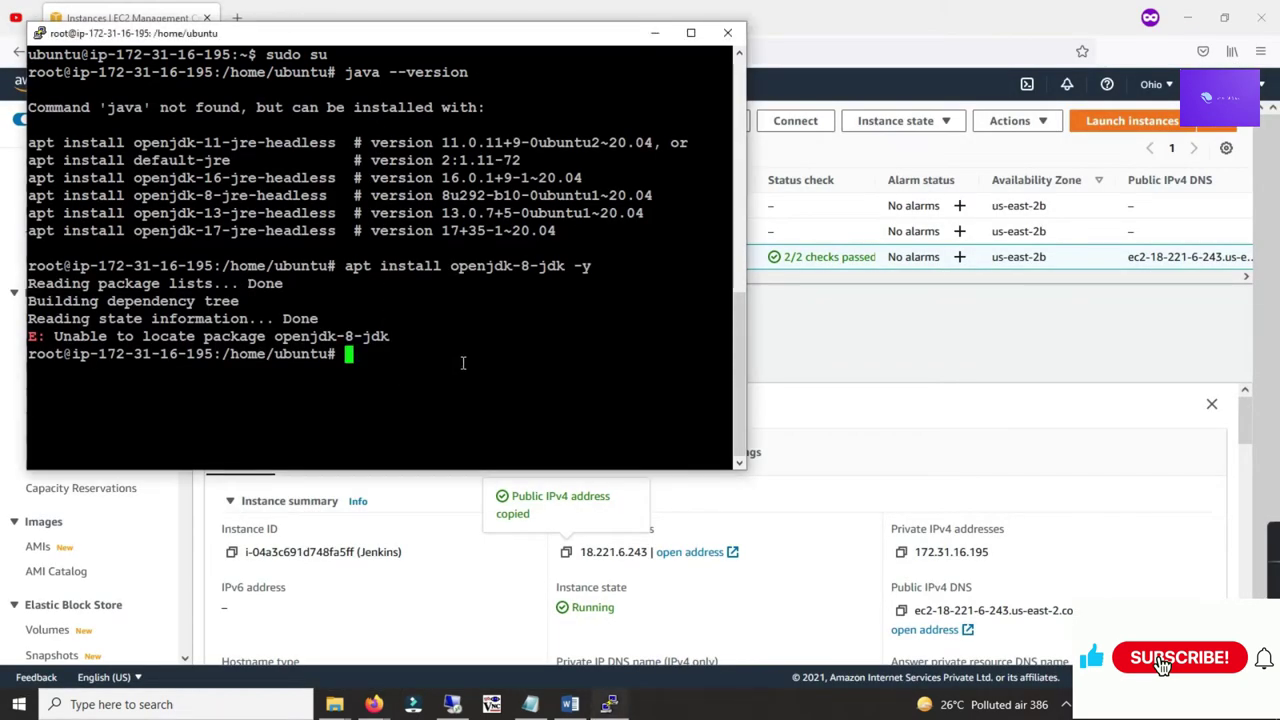
Step: Copy 'sudo apt install default-jdk' from the Word notes and run it in PuTTY, answering y
left_click(569, 704)
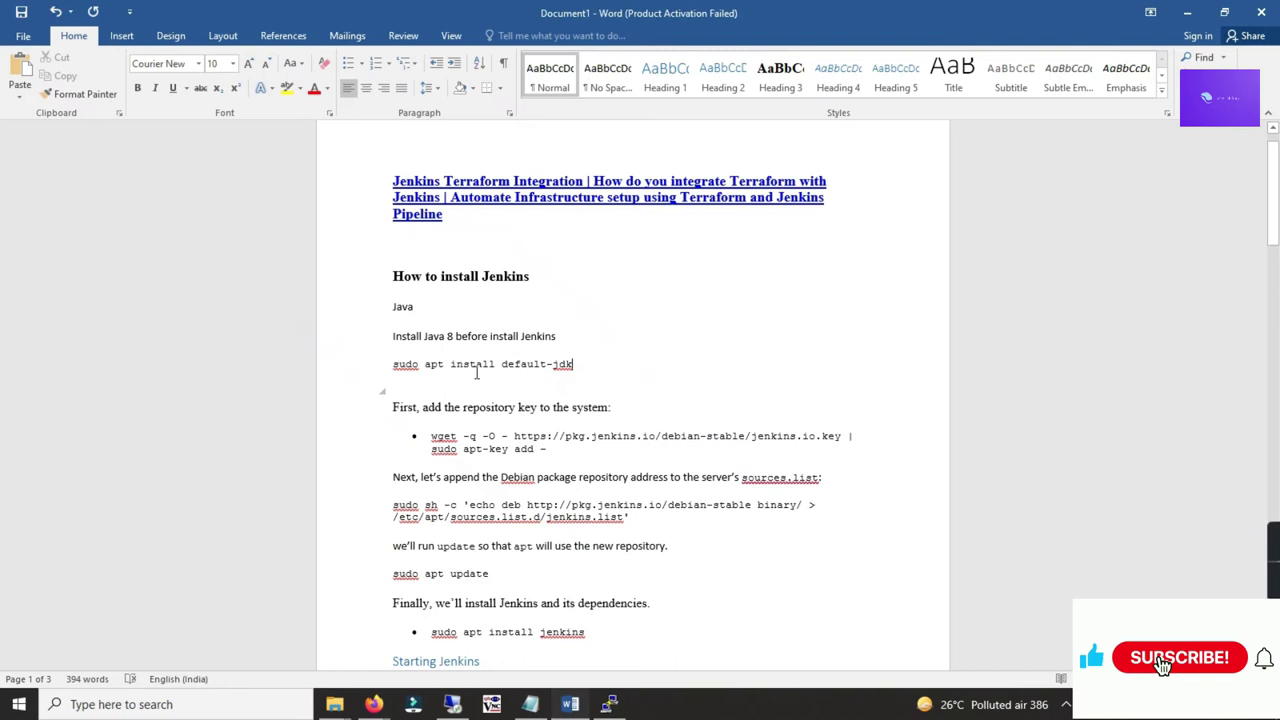
left_click_drag(576, 368, 393, 367)
key("ctrl+c")
key("alt+Tab")
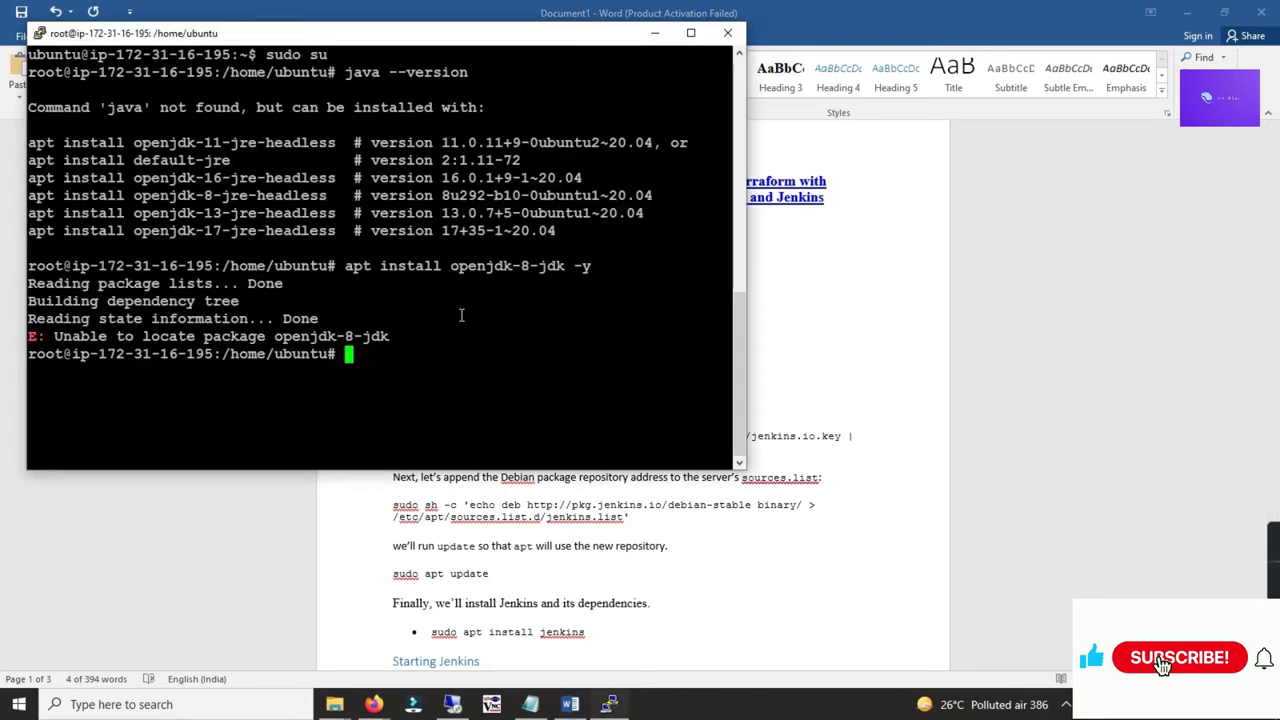
right_click(455, 362)
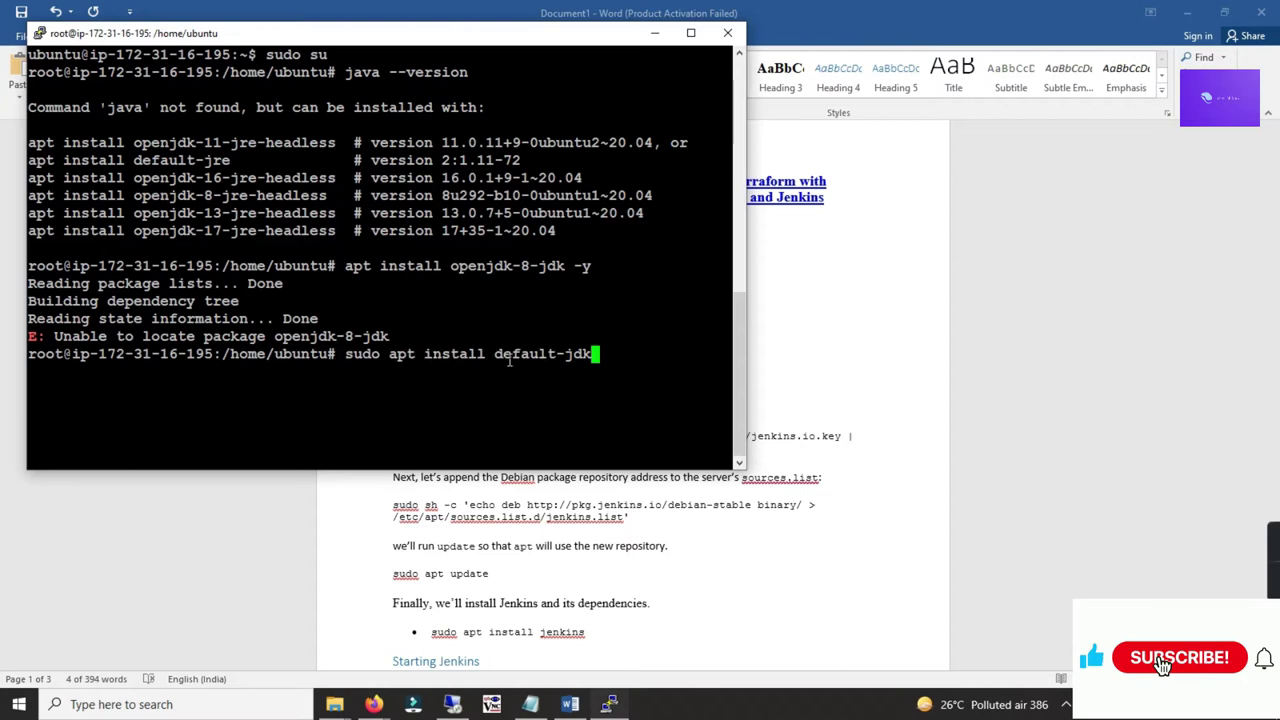
key("Return")
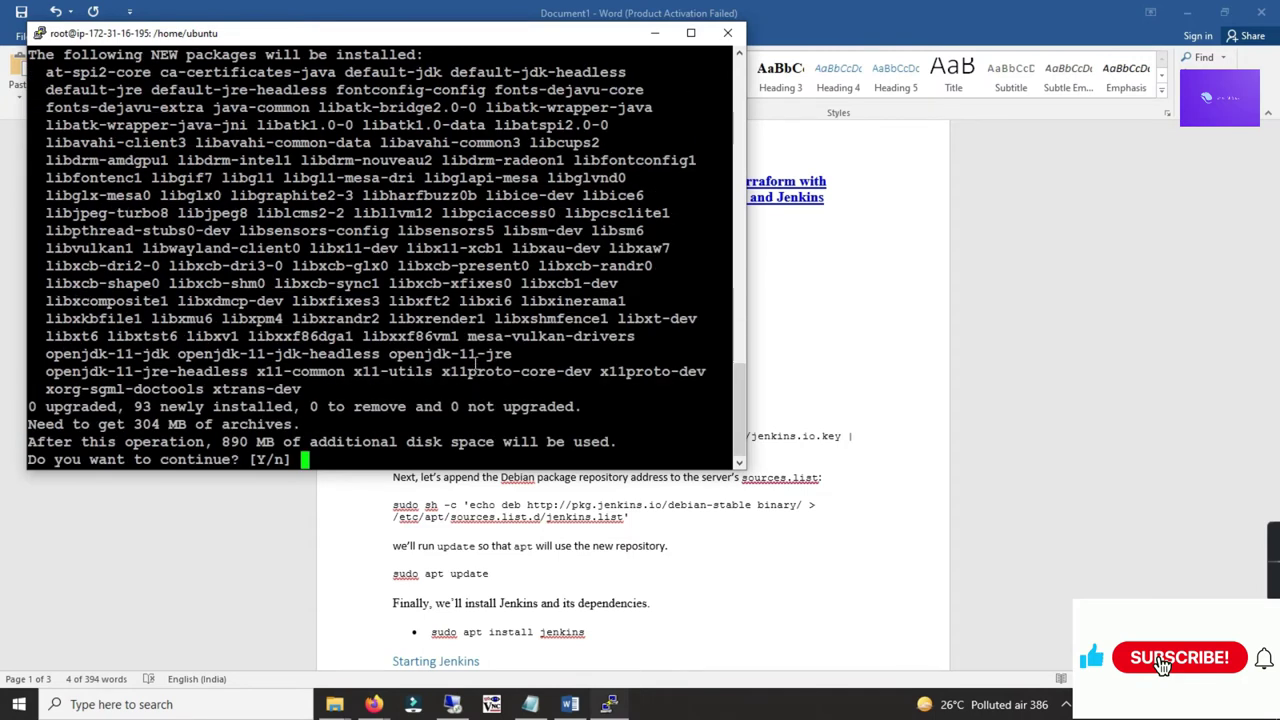
type("y")
key("Return")
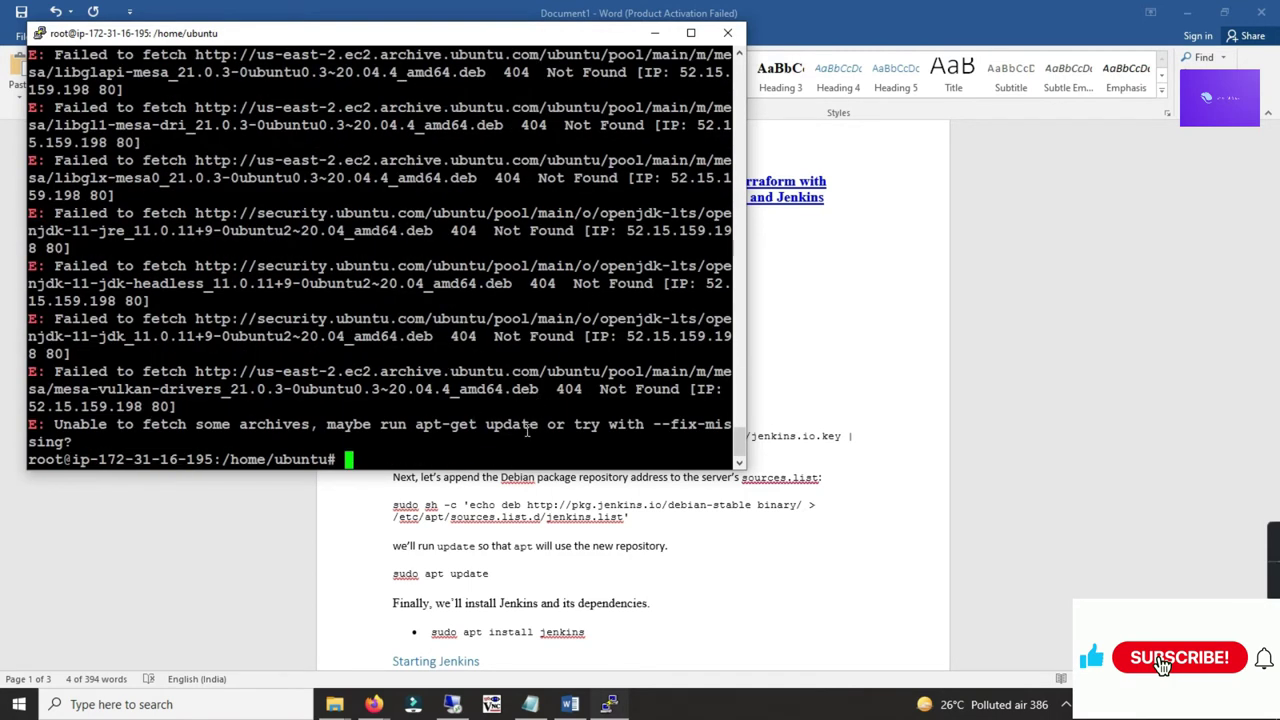
Step: Refresh package lists with apt-get update, then rerun the default-jdk install with -y
type("apt-get update")
key("Return")
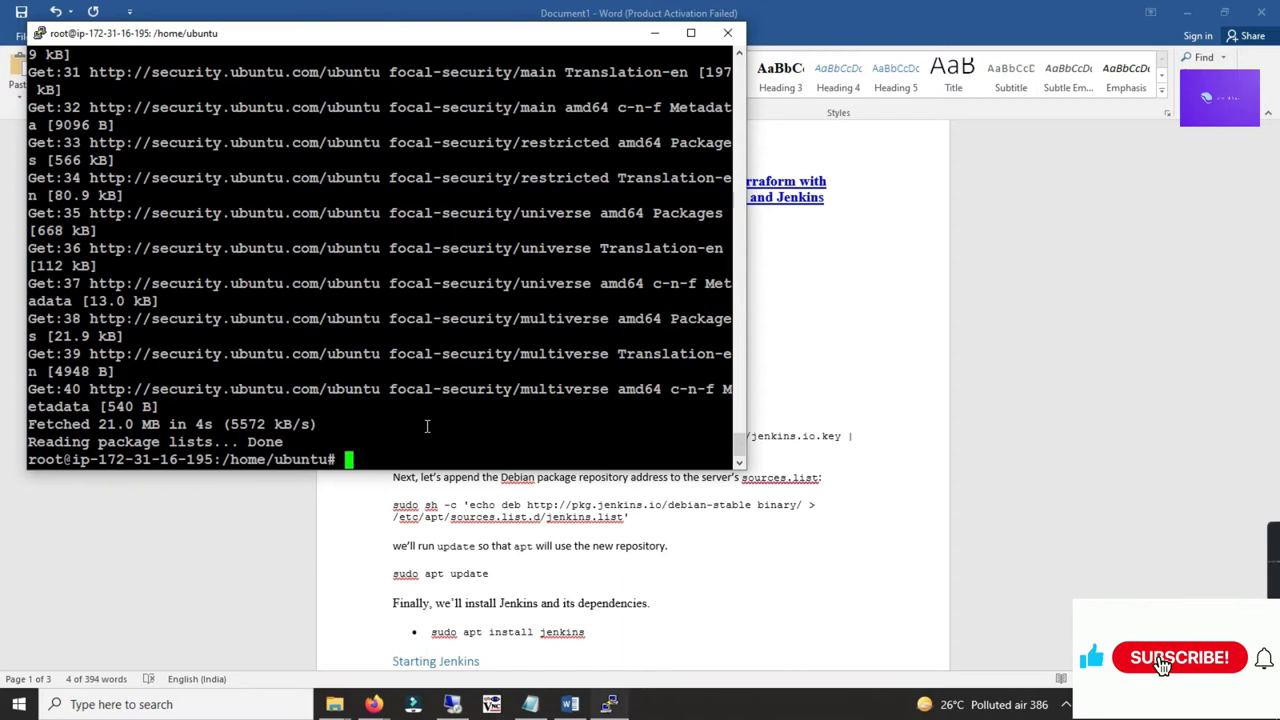
key("ctrl+l")
key("Up")
key("Up")
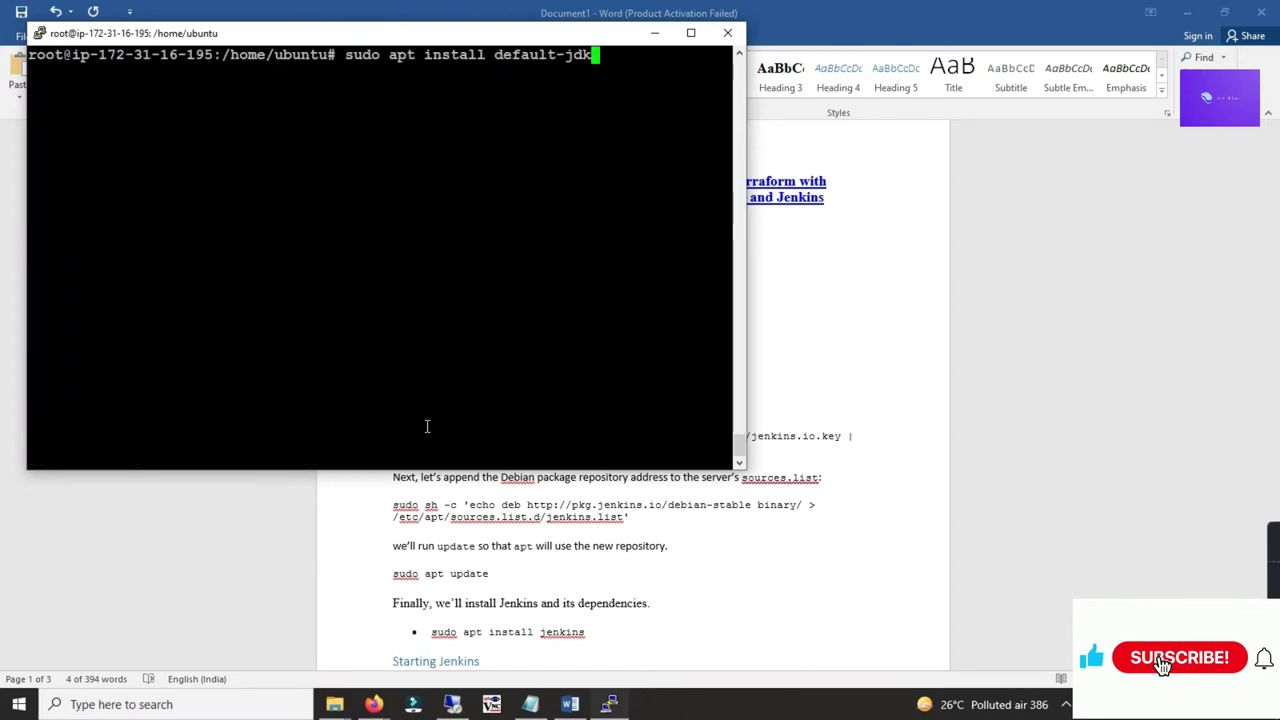
type("-y")
key("Return")
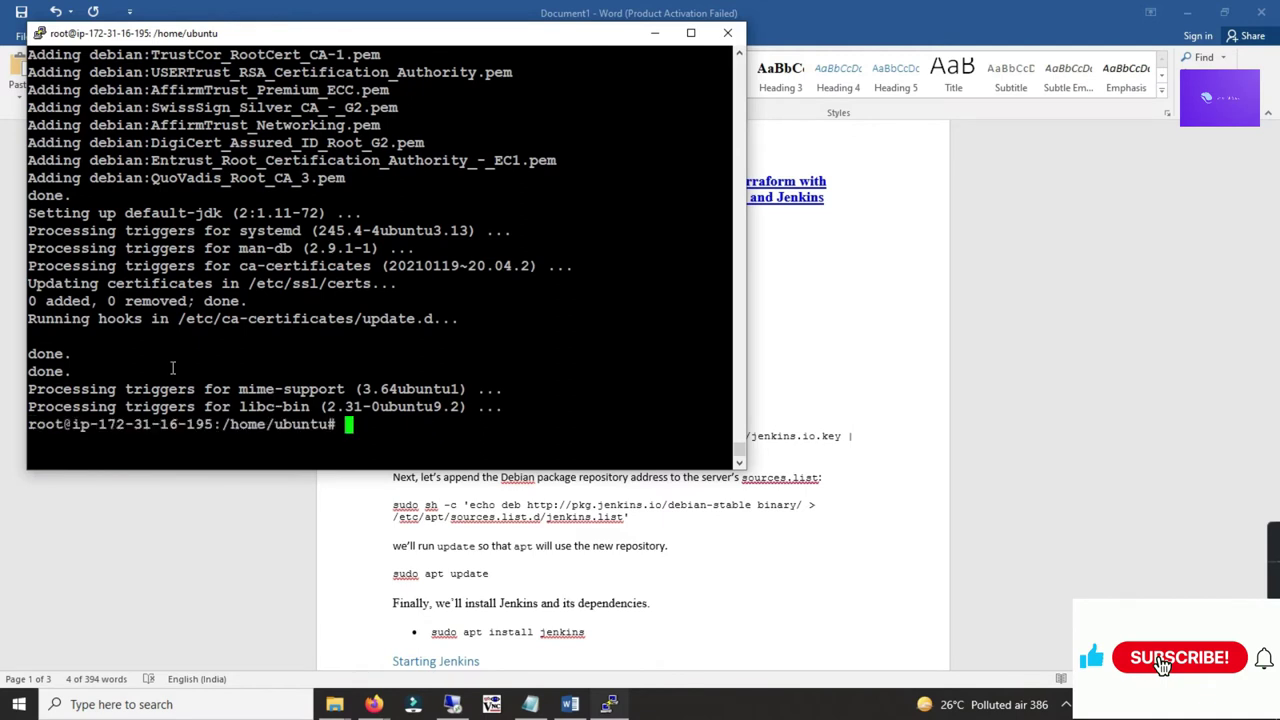
Step: Clear the terminal and return to the Word setup notes
left_click_drag(78, 371, 276, 378)
double_click(365, 426)
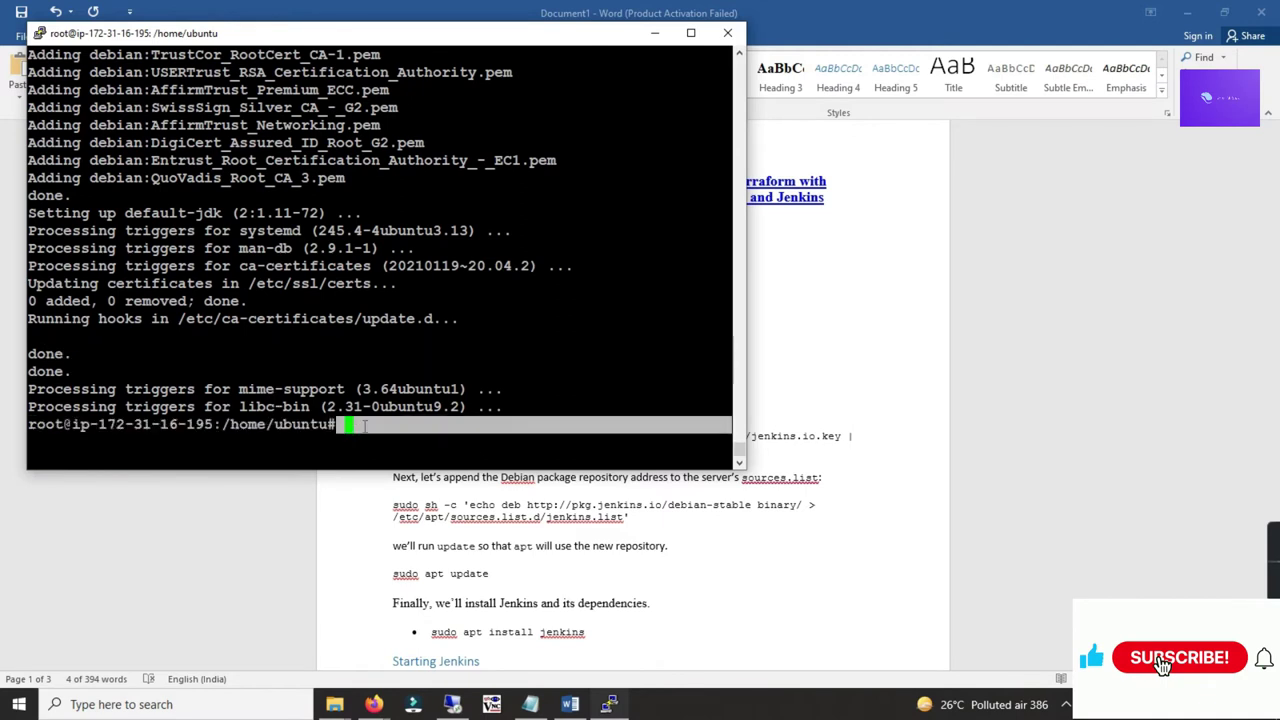
key("ctrl+l")
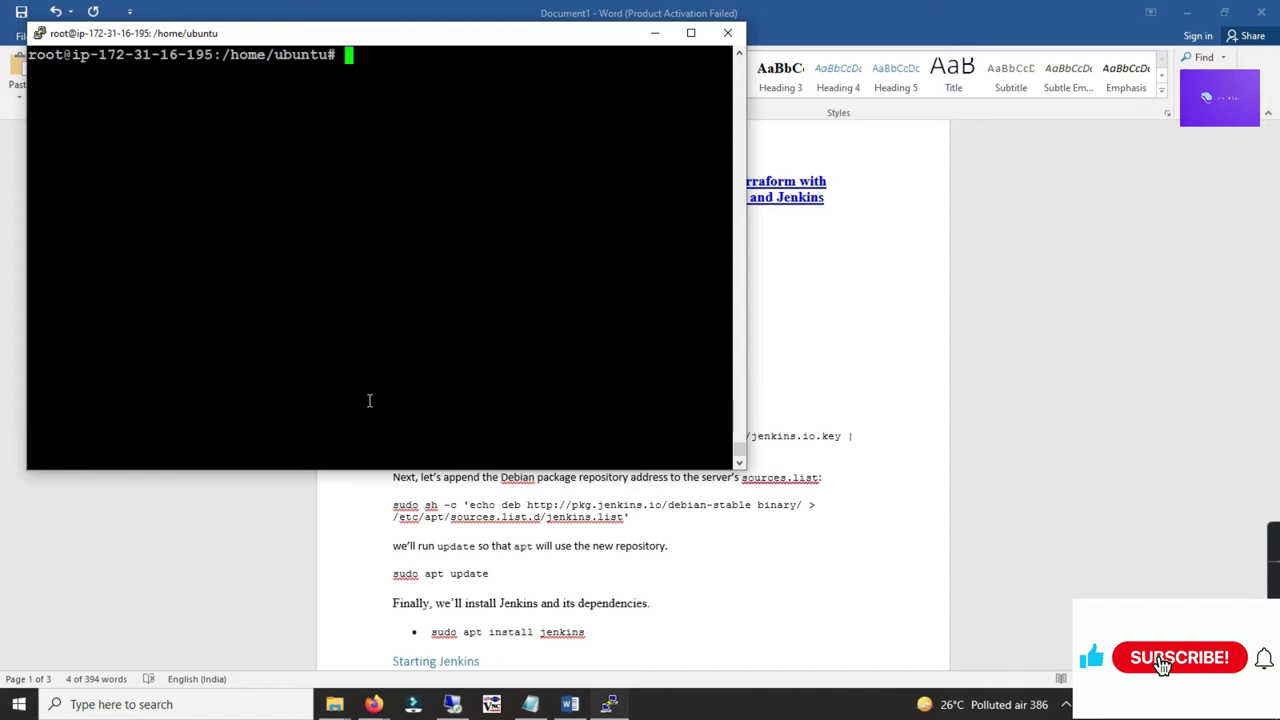
key("alt+Tab")
scroll(420, 310, "down", 1)
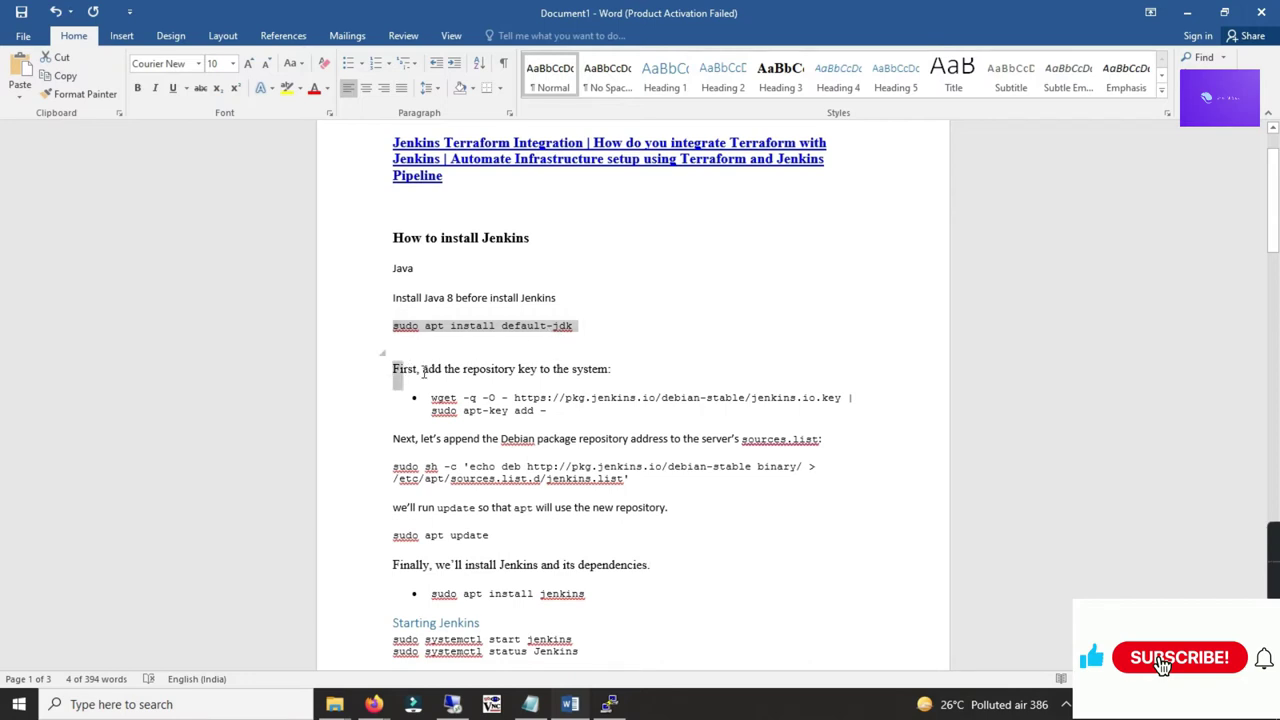
Step: Copy the wget Jenkins repository key command from the Word notes and run it in PuTTY
left_click_drag(393, 369, 570, 370)
left_click(634, 366)
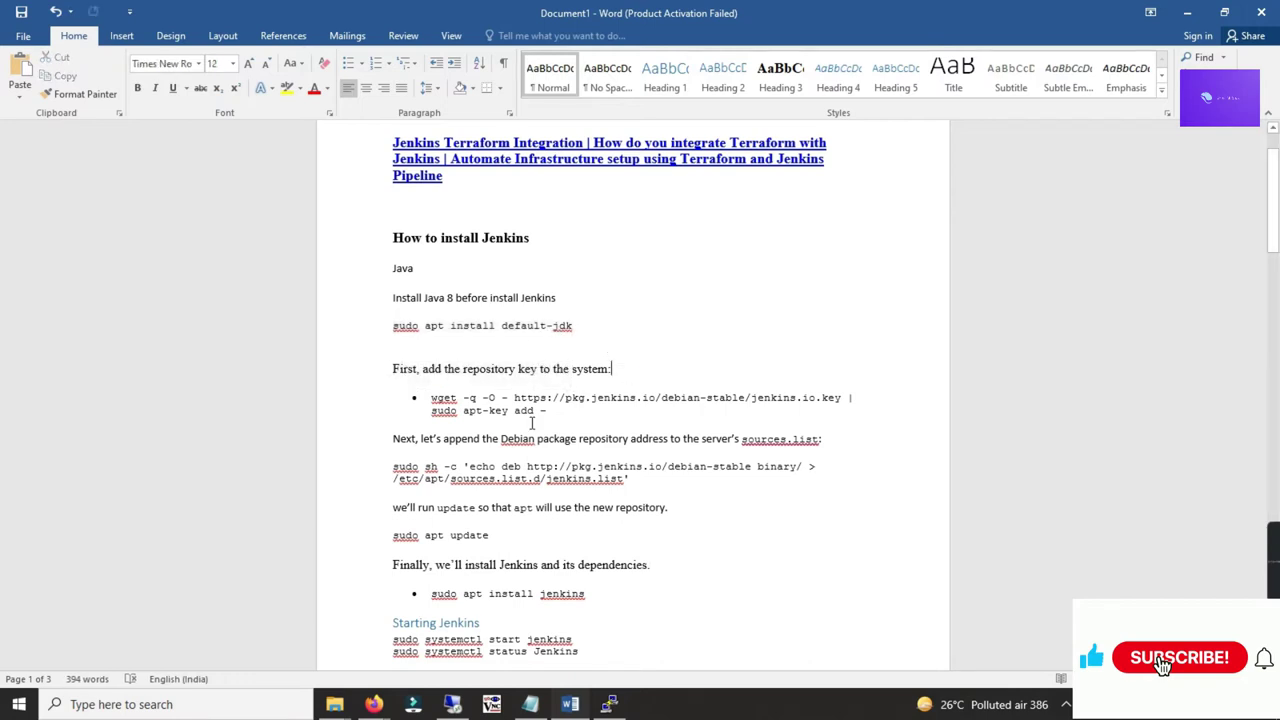
left_click_drag(433, 398, 551, 407)
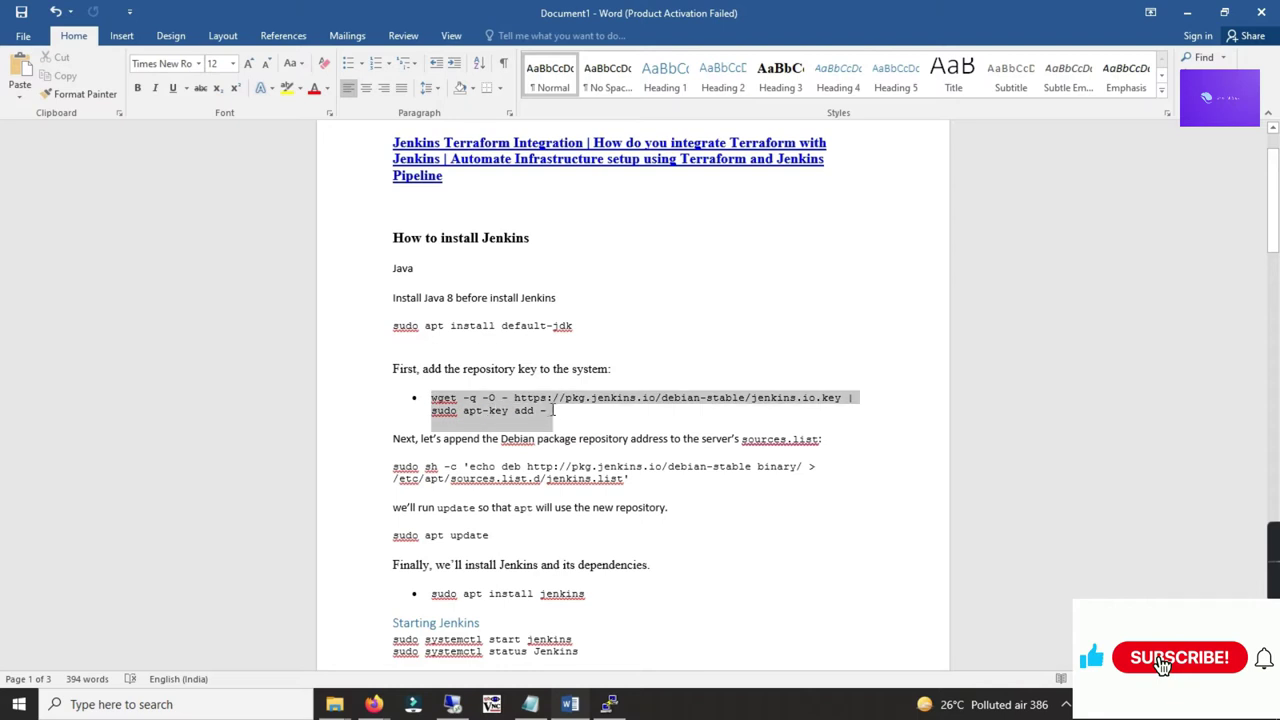
key("ctrl+c")
key("alt+Tab")
right_click(398, 169)
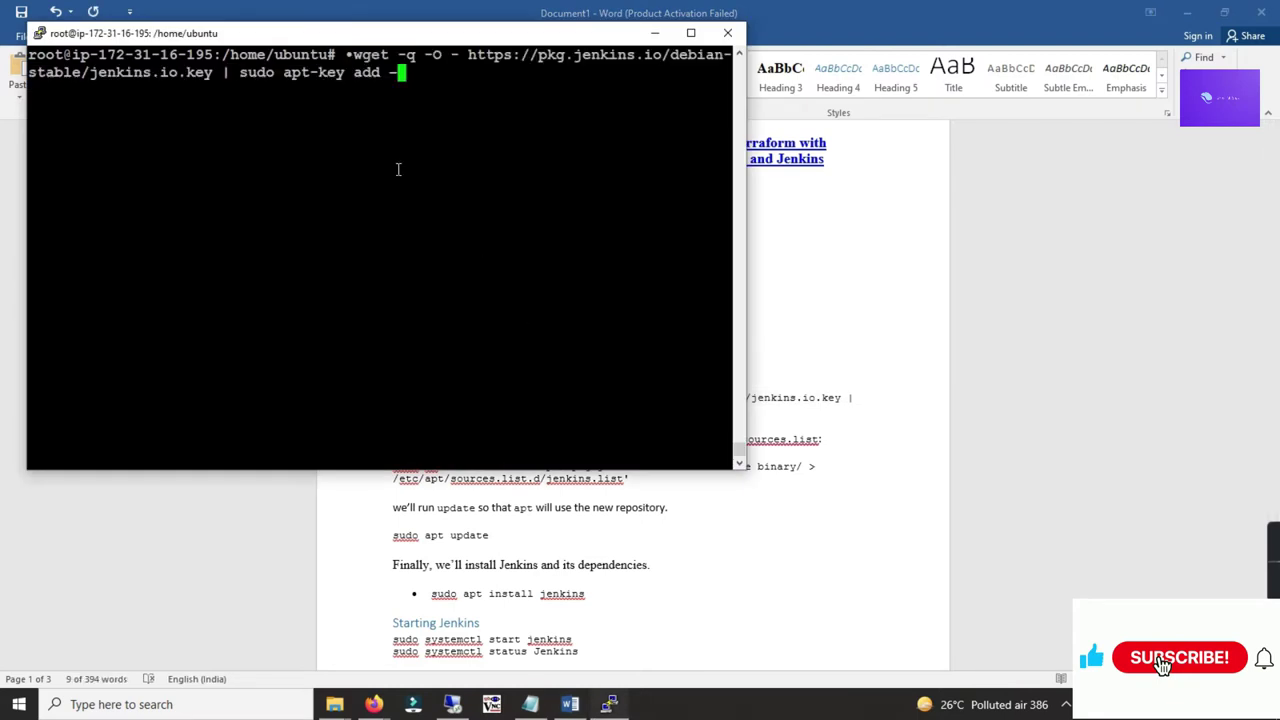
key("Up")
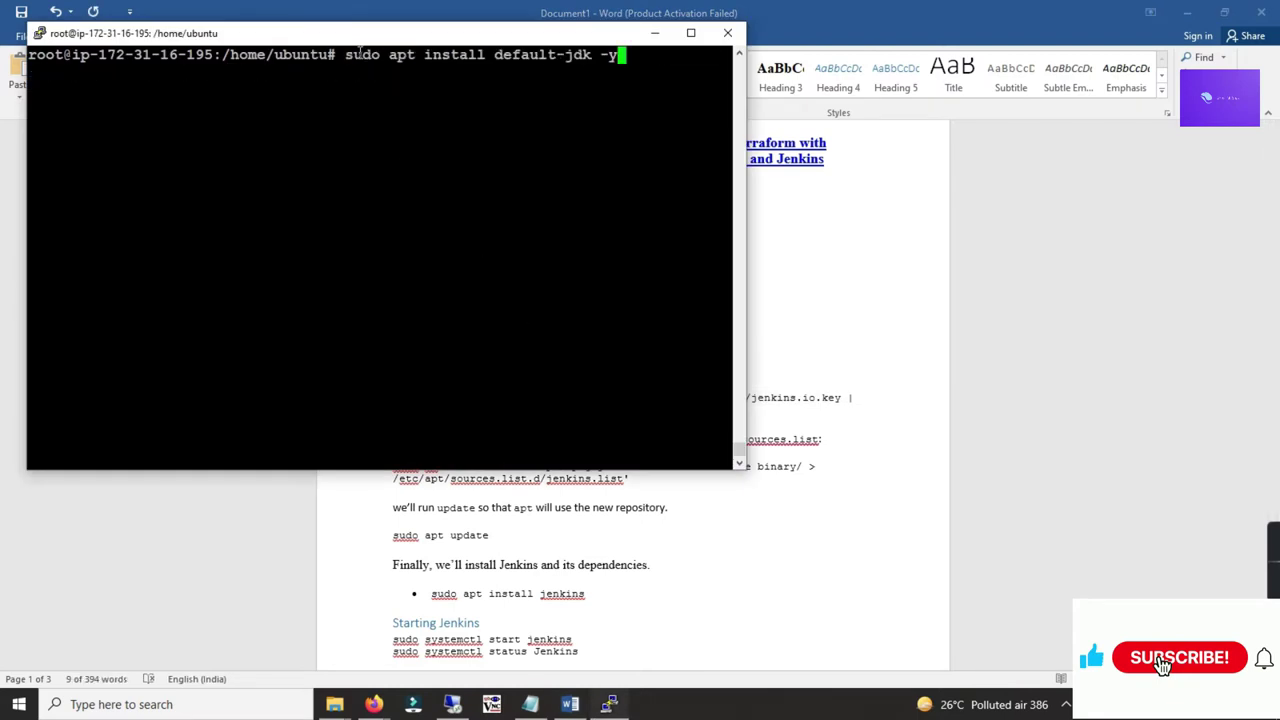
key("Down")
key("Home")
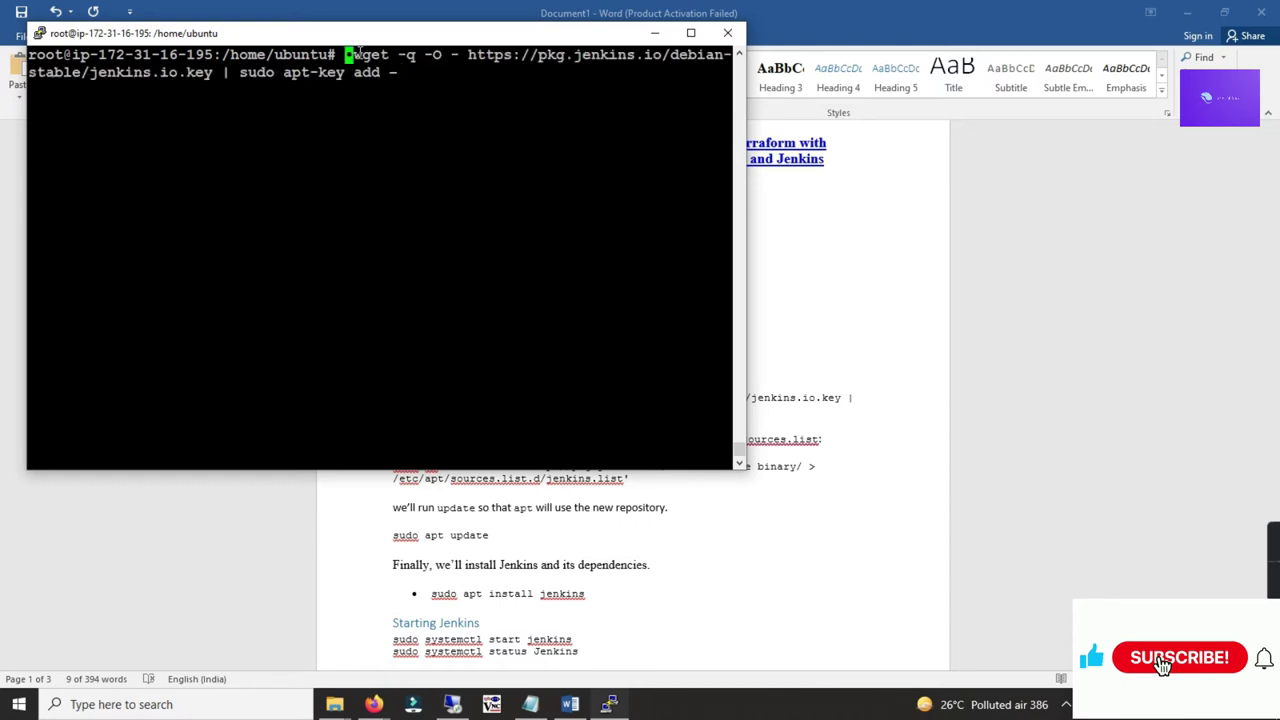
key("Right")
key("Right")
key("Right")
key("Right")
key("Right")
key("Right")
key("Right")
key("Right")
key("Right")
key("Right")
key("Right")
key("Right")
key("Right")
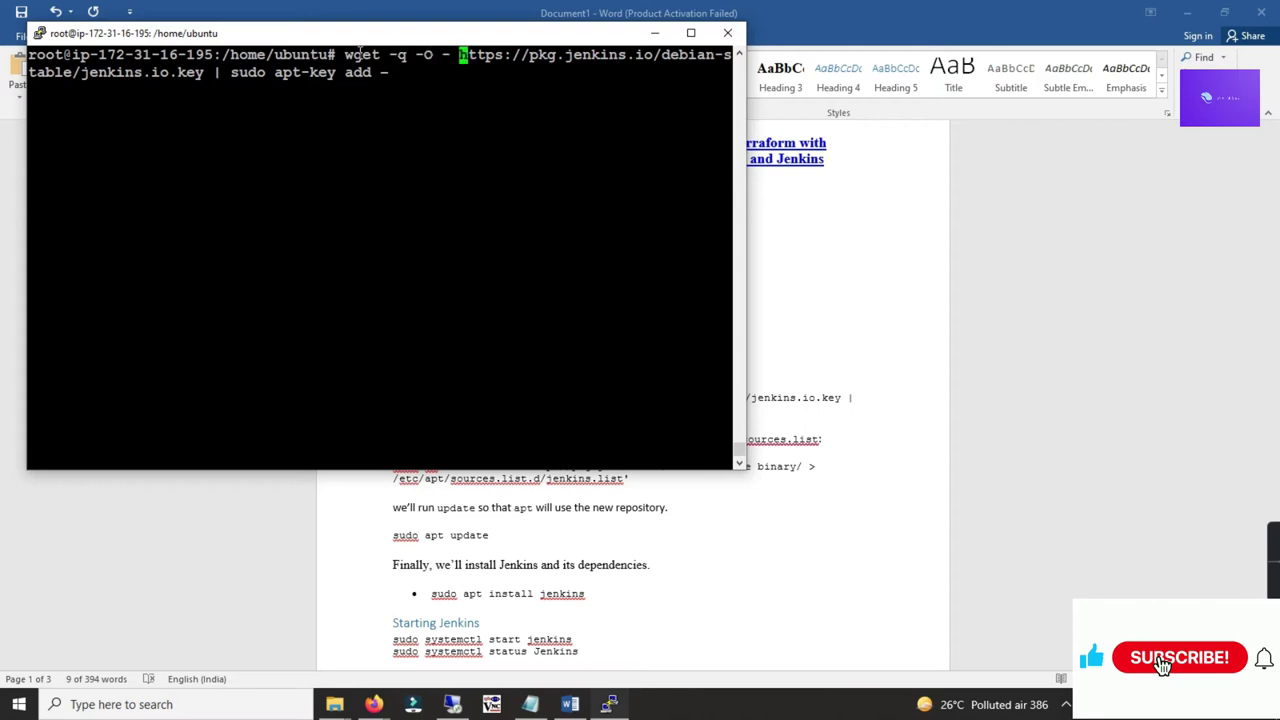
key("Right")
key("Right")
key("Right")
key("Right")
key("Right")
key("Right")
key("Right")
key("Right")
key("Return")
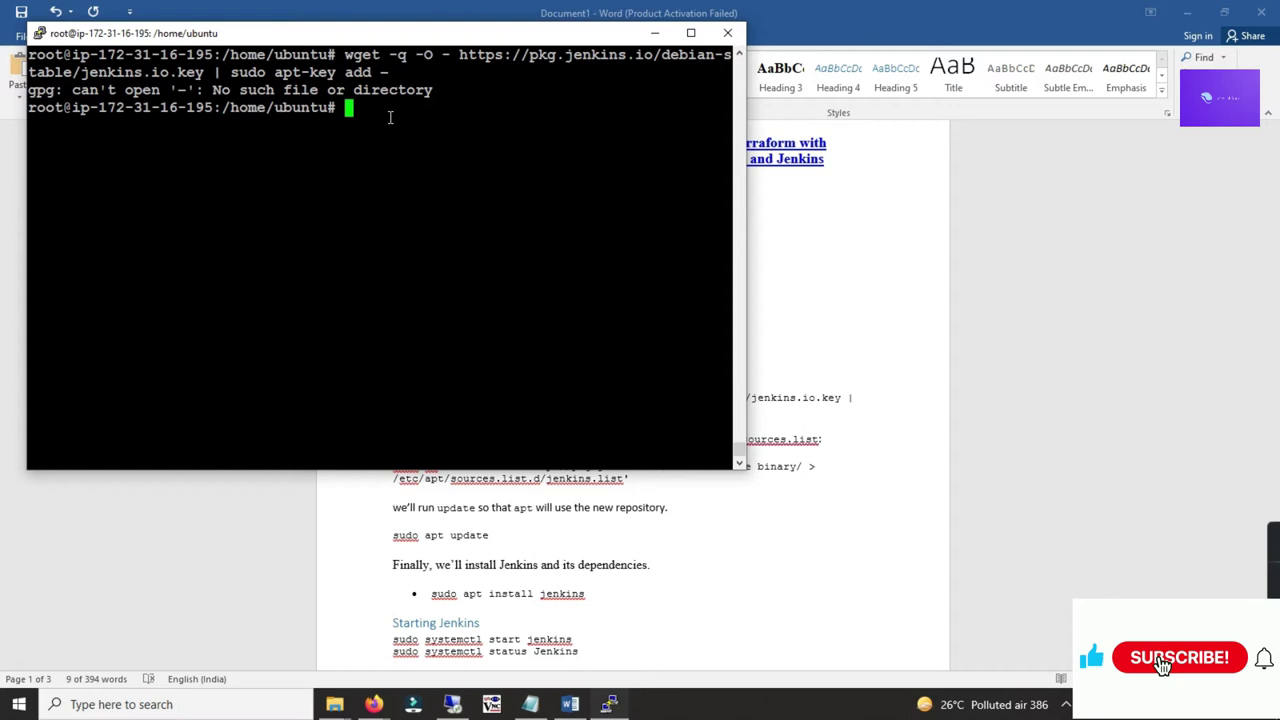
Step: Install wget on the server with apt install wget
type("apt install wget")
key("Return")
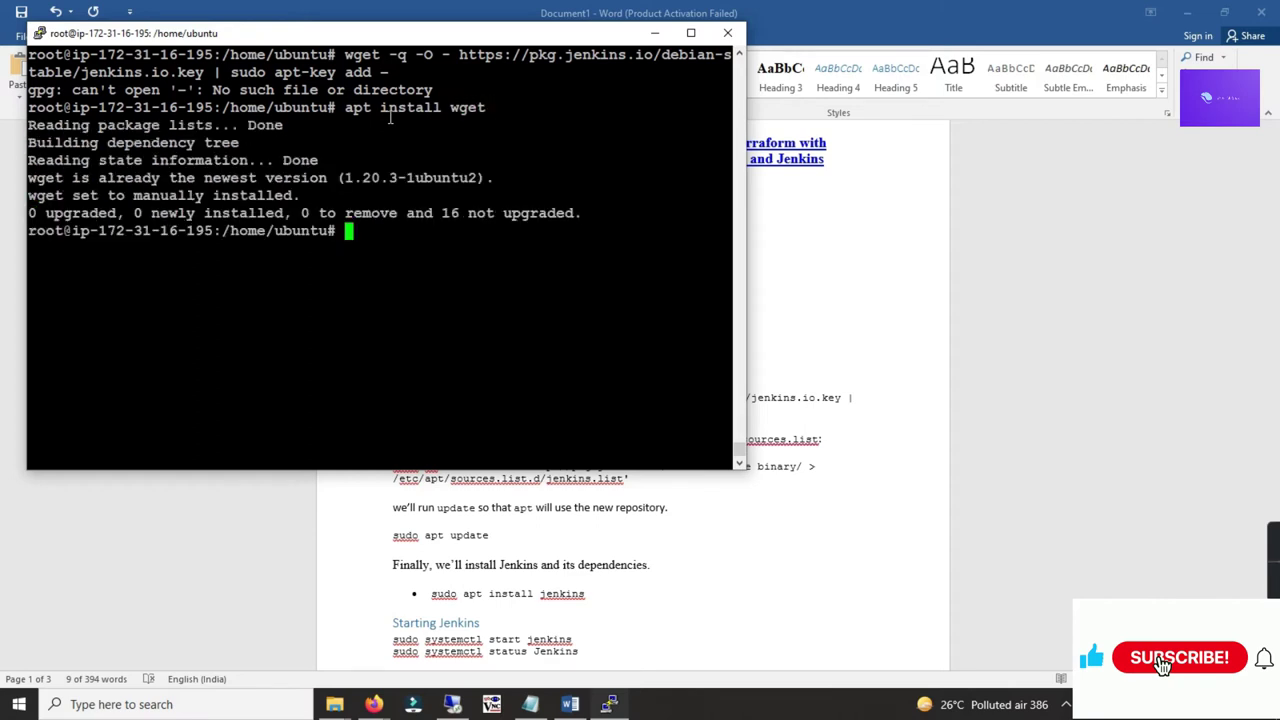
key("Up")
key("Up")
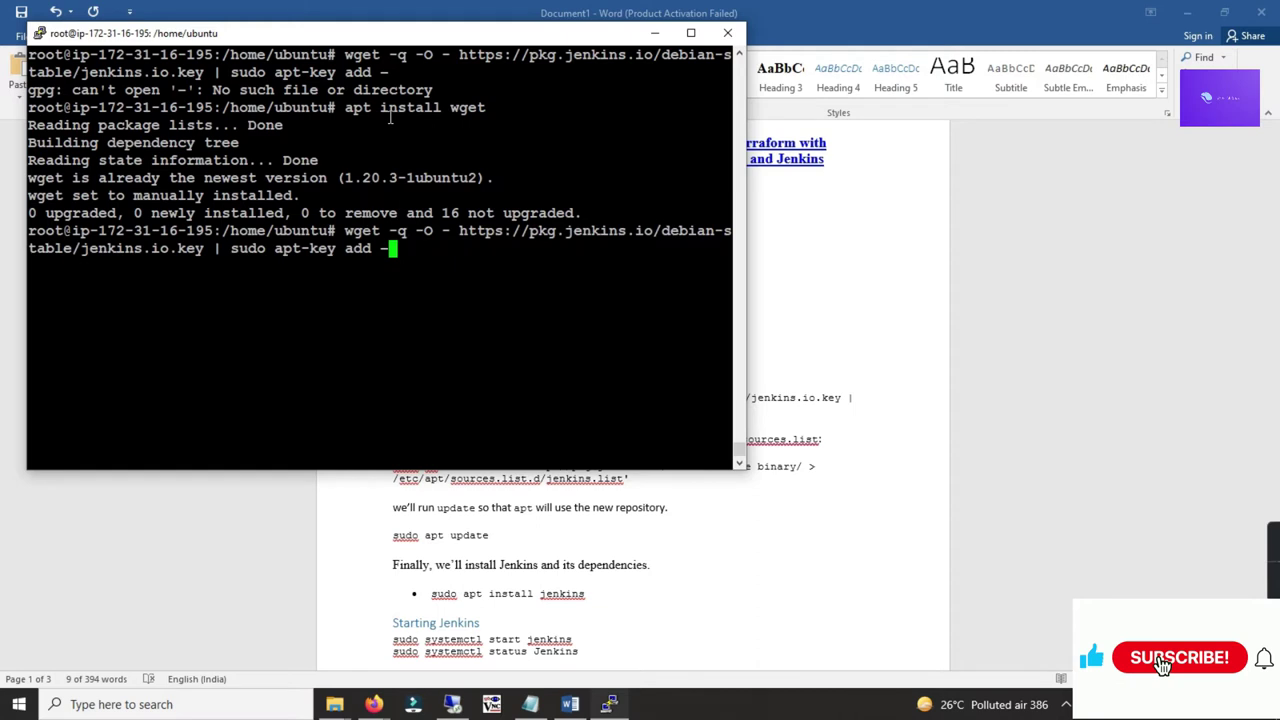
Step: Recopy the wget key command from the notes and erase the badly pasted line
key("alt+Tab")
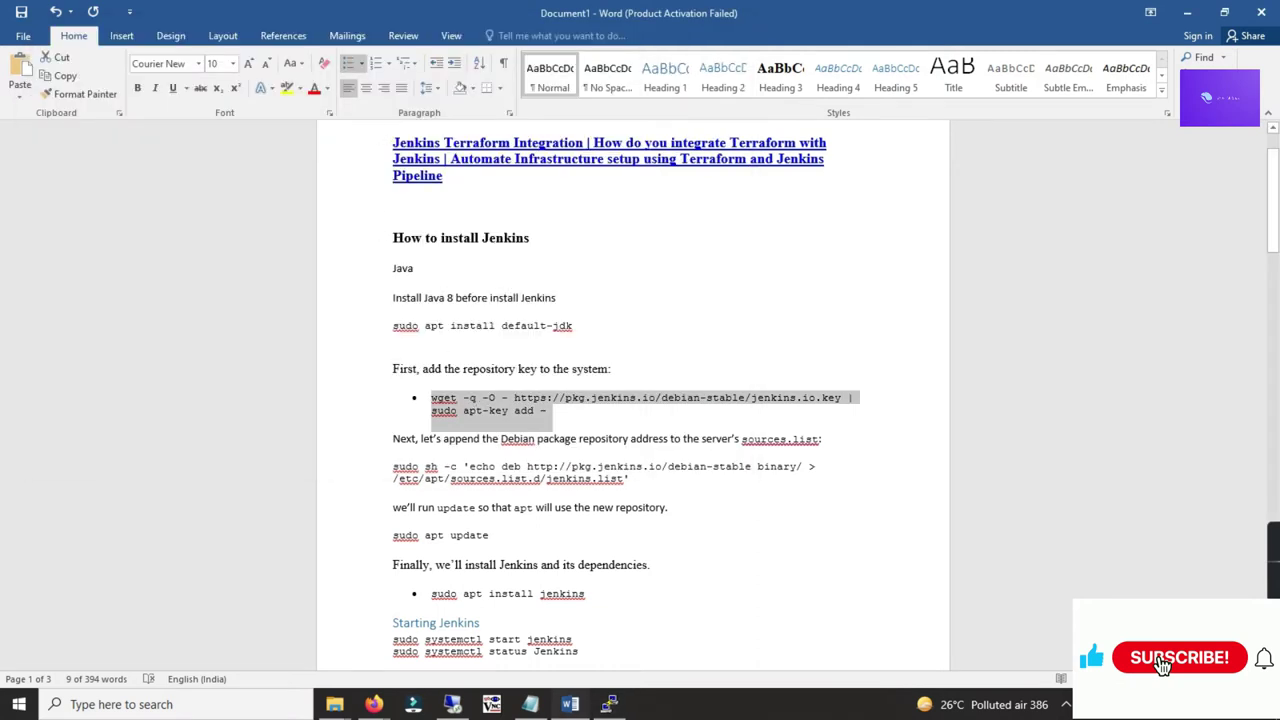
left_click(467, 397)
left_click_drag(433, 397, 548, 410)
key("ctrl+c")
key("alt+Tab")
right_click(594, 306)
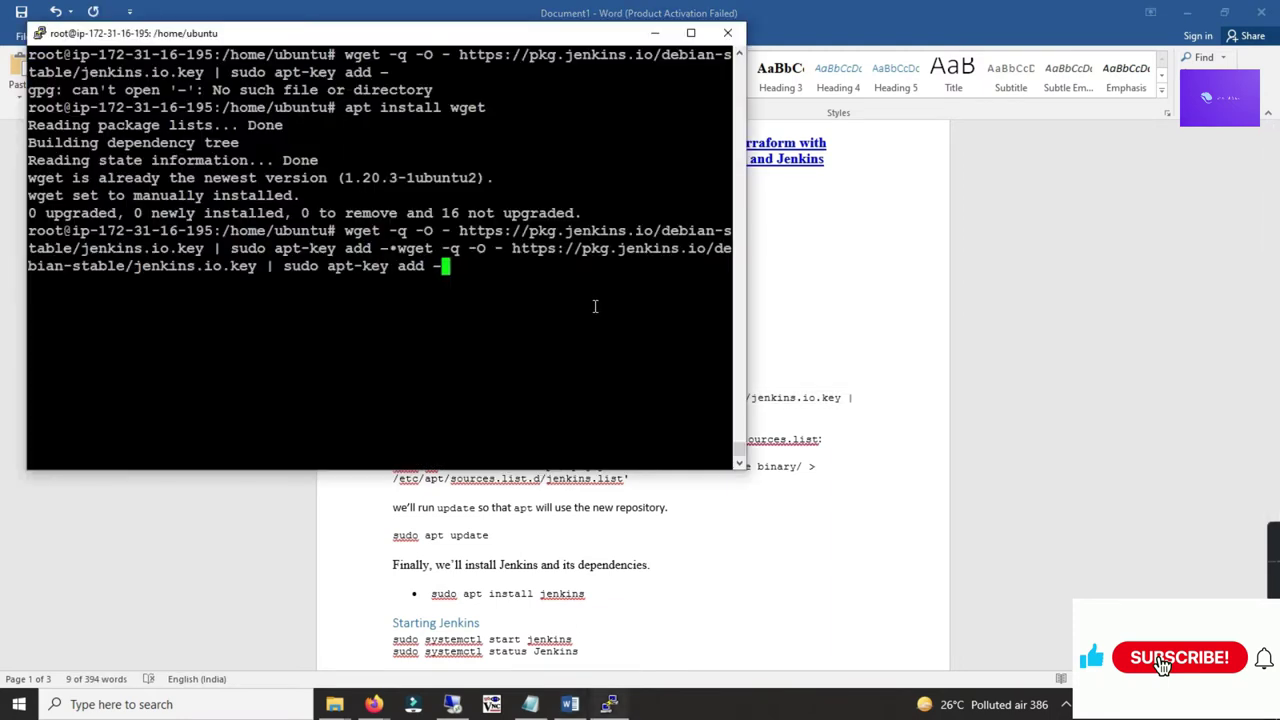
key("BackSpace")
key("BackSpace")
key("BackSpace")
key("BackSpace")
key("BackSpace")
key("BackSpace")
key("BackSpace")
key("BackSpace")
key("BackSpace")
key("BackSpace")
key("BackSpace")
key("BackSpace")
key("BackSpace")
key("BackSpace")
key("BackSpace")
key("BackSpace")
key("BackSpace")
key("BackSpace")
key("BackSpace")
key("BackSpace")
key("BackSpace")
key("BackSpace")
key("BackSpace")
key("BackSpace")
key("BackSpace")
key("BackSpace")
key("BackSpace")
key("BackSpace")
key("BackSpace")
key("BackSpace")
key("BackSpace")
key("BackSpace")
key("BackSpace")
key("BackSpace")
key("BackSpace")
key("BackSpace")
key("BackSpace")
key("BackSpace")
key("BackSpace")
key("BackSpace")
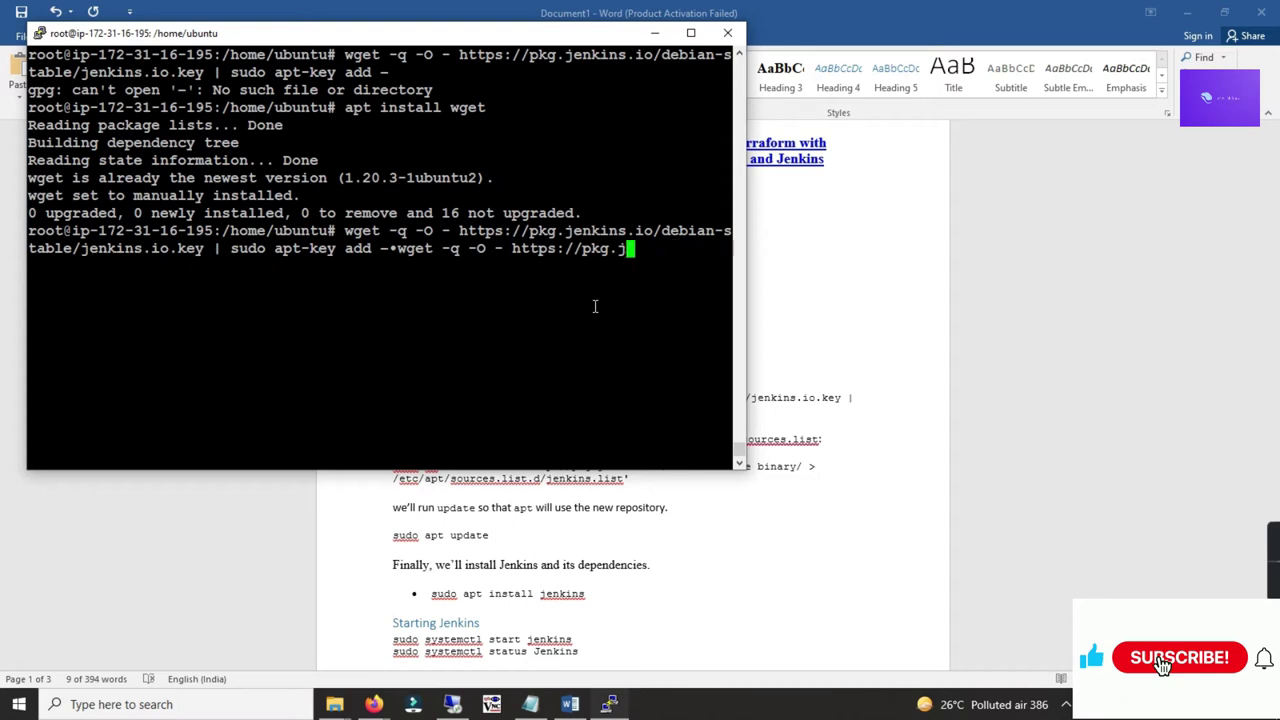
key("BackSpace")
key("BackSpace")
key("BackSpace")
key("BackSpace")
key("BackSpace")
key("BackSpace")
key("BackSpace")
key("BackSpace")
key("BackSpace")
key("BackSpace")
key("BackSpace")
key("BackSpace")
key("BackSpace")
key("BackSpace")
key("BackSpace")
key("BackSpace")
key("BackSpace")
key("BackSpace")
key("BackSpace")
key("BackSpace")
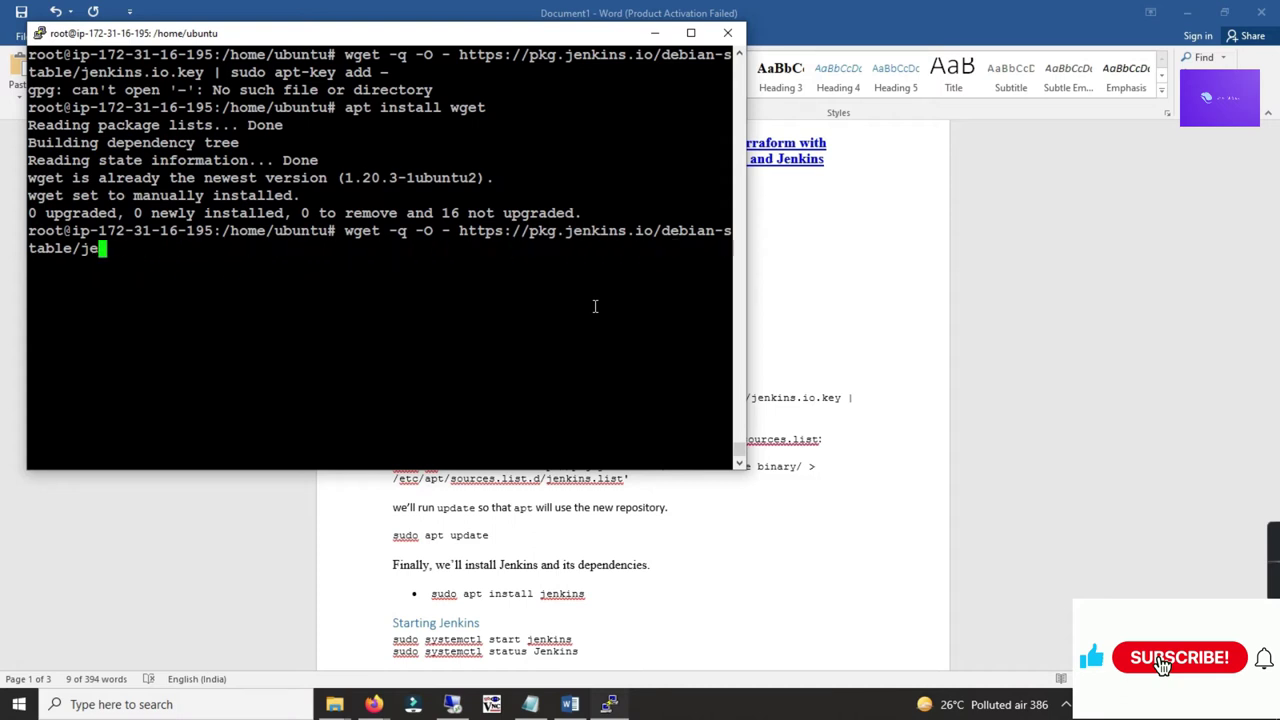
key("BackSpace")
key("BackSpace")
key("BackSpace")
key("BackSpace")
key("BackSpace")
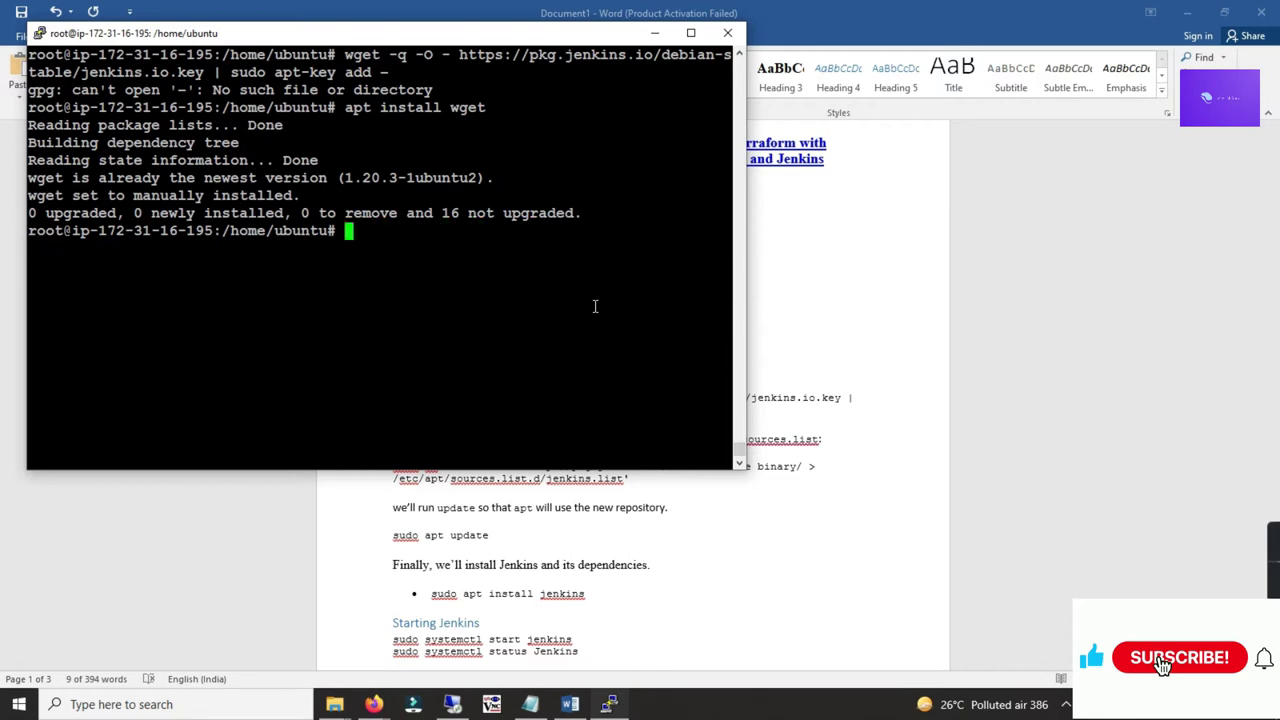
Step: Repaste the wget key command, remove the stray bullet, fix the trailing dash, and run it
right_click(512, 294)
key("Home")
key("Delete")
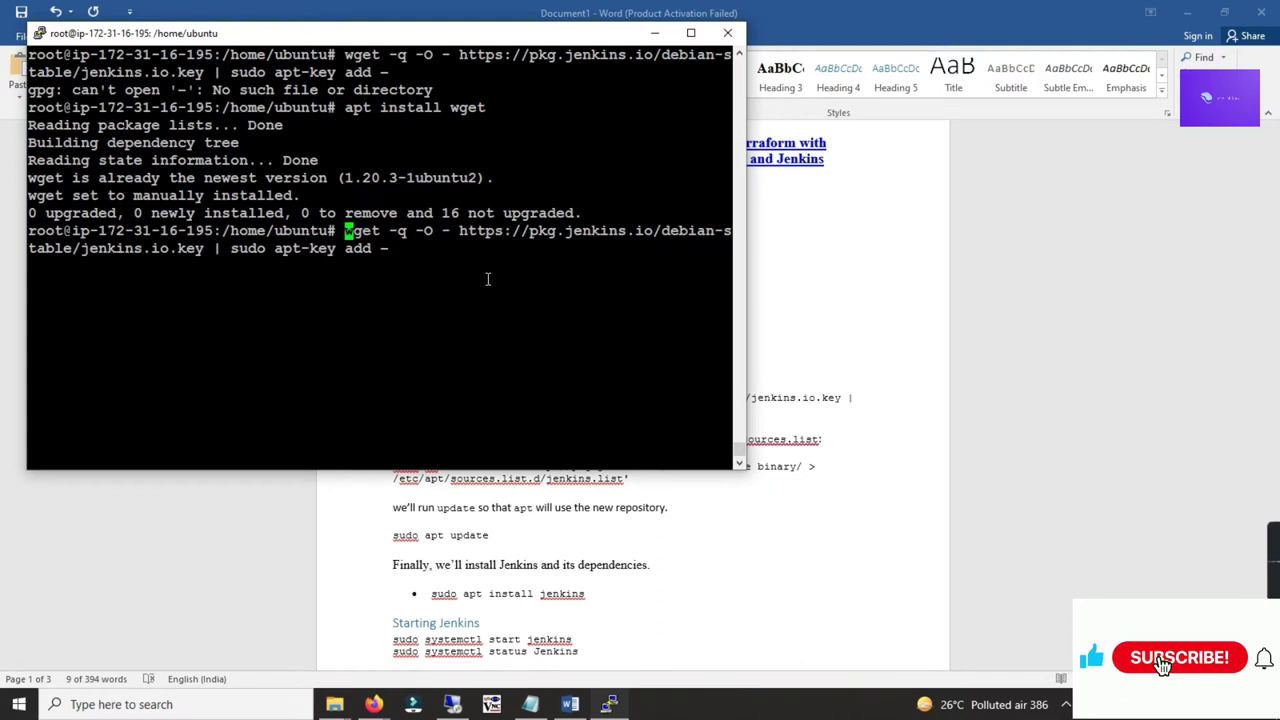
key("Up")
key("Up")
key("BackSpace")
type("-")
key("Return")
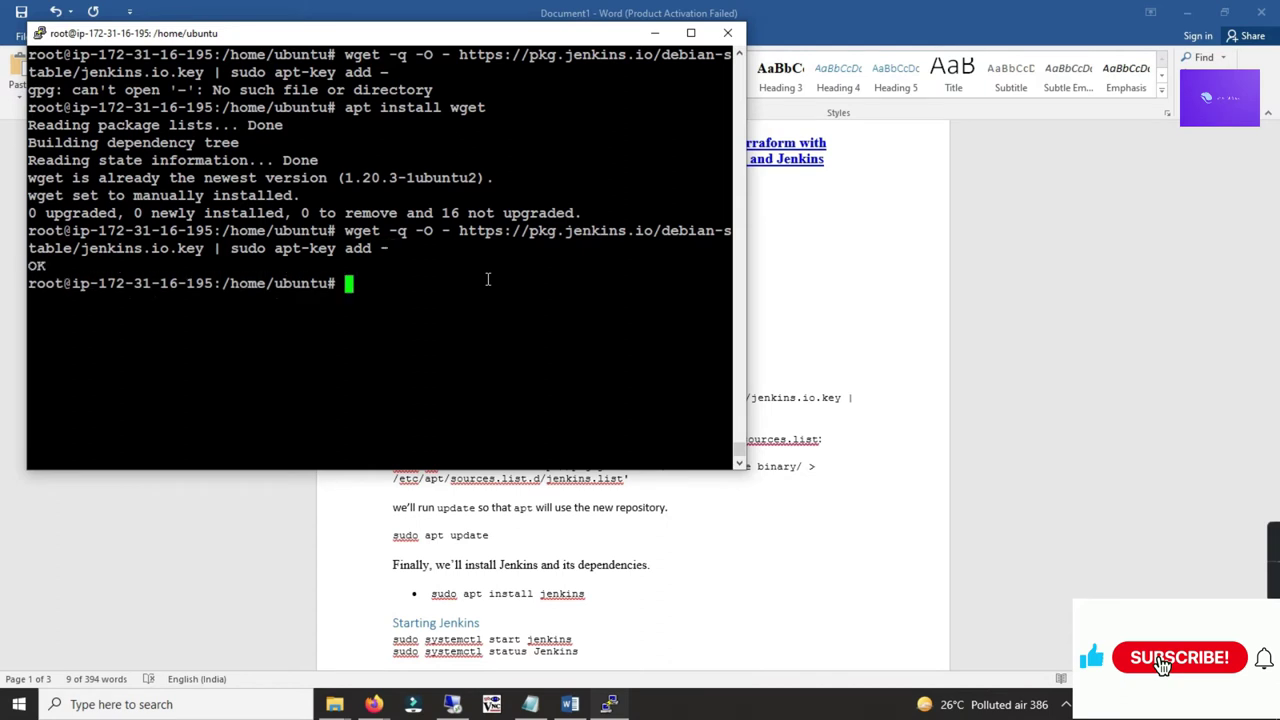
left_click_drag(66, 261, 30, 250)
left_click(42, 266)
Step: Run the sudo sh -c 'echo deb …' command to write the Jenkins source to jenkins.list
key("alt+Tab")
scroll(191, 334, "down", 2)
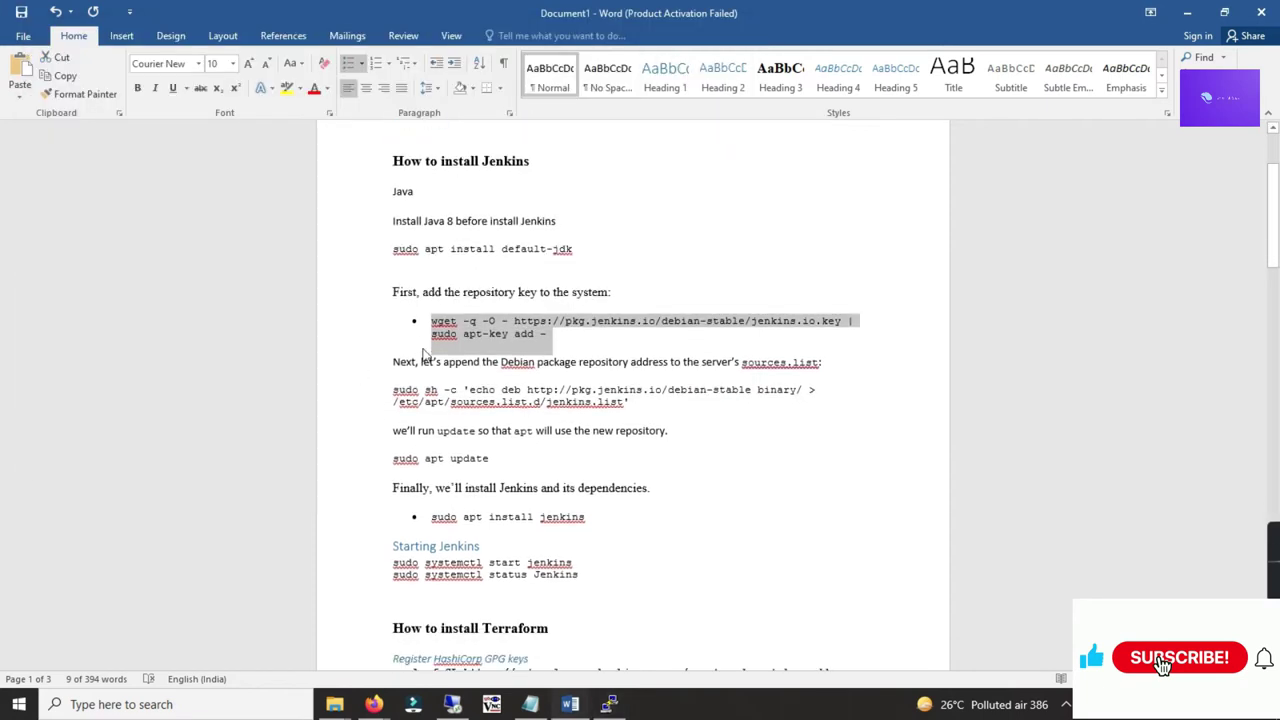
left_click_drag(598, 362, 668, 363)
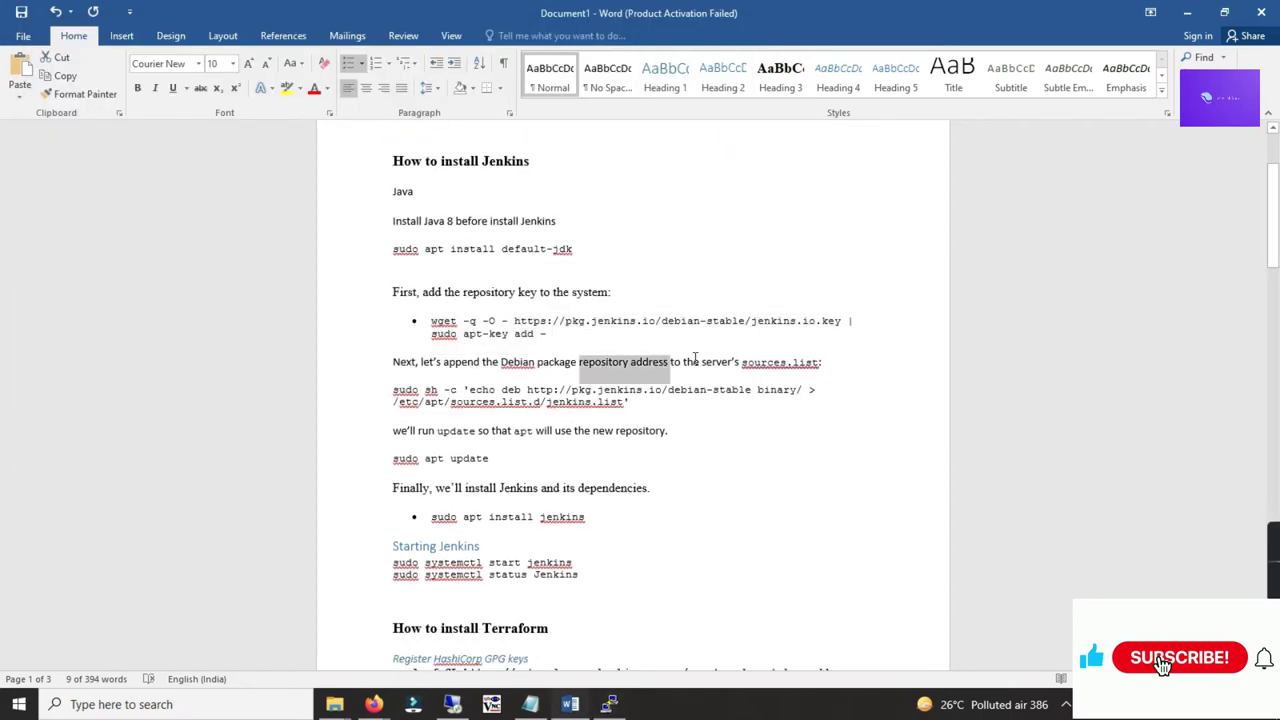
left_click_drag(397, 394, 628, 400)
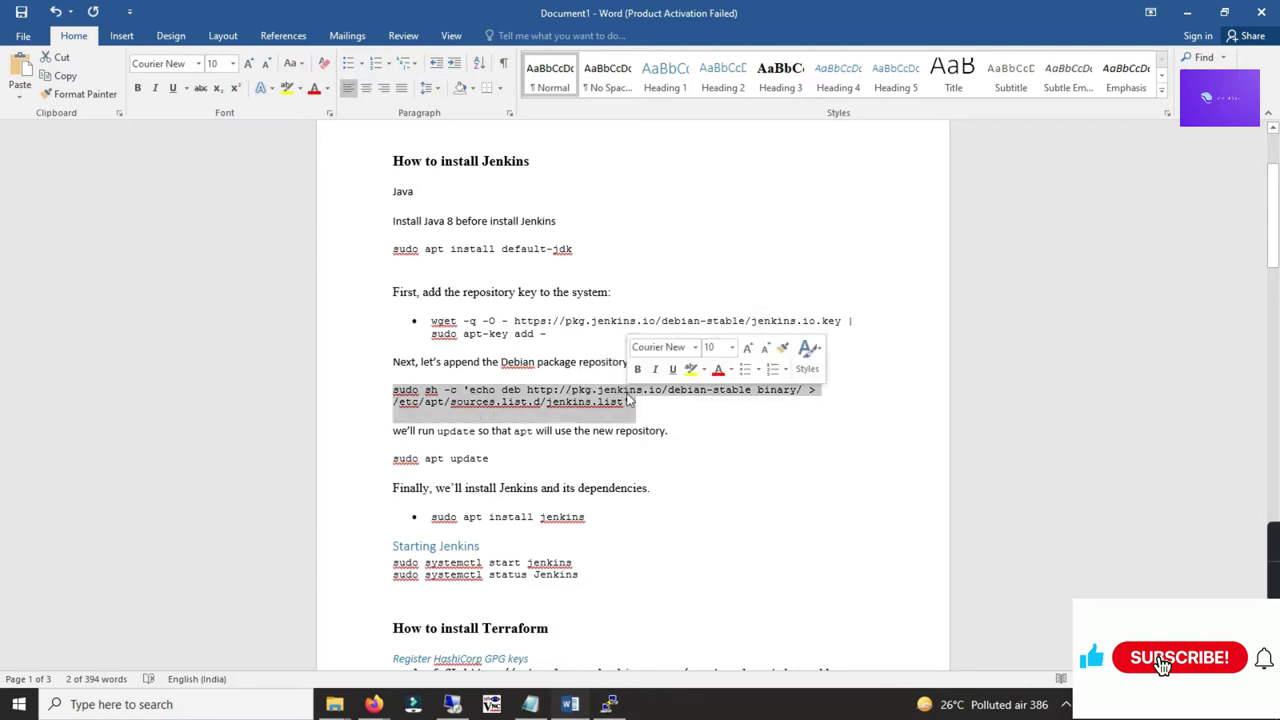
key("alt+Tab")
right_click(541, 300)
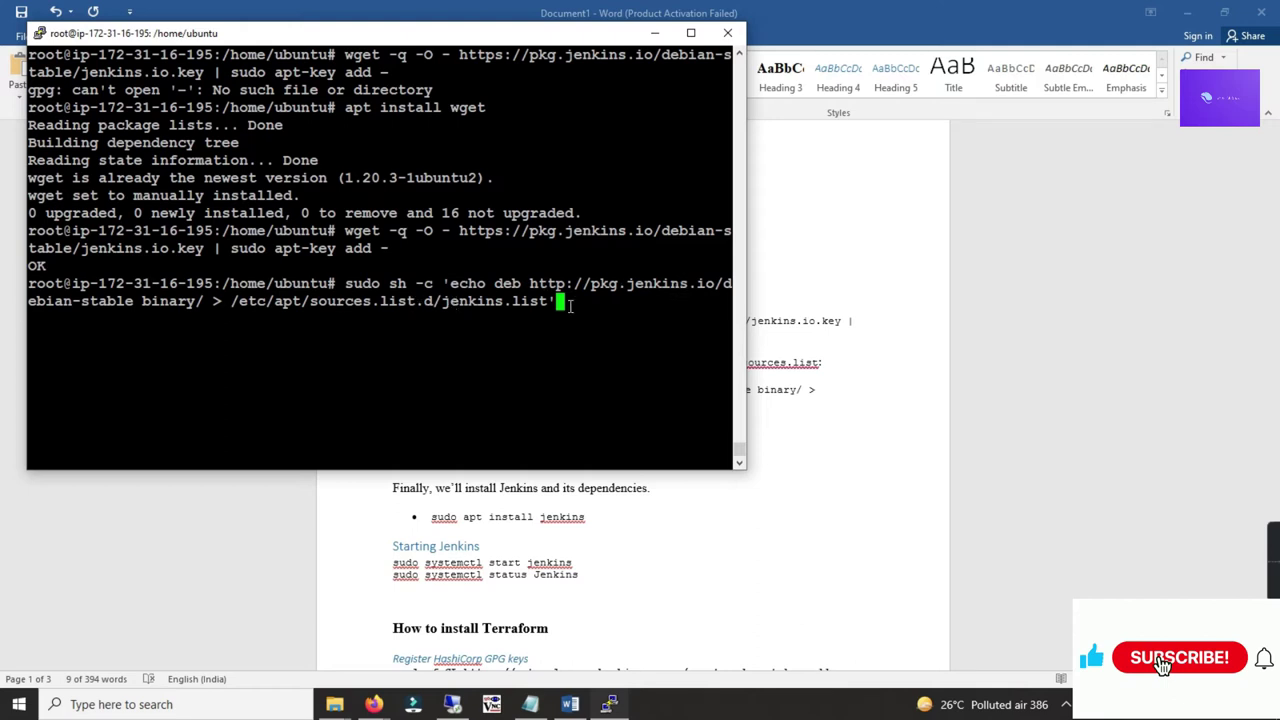
key("Return")
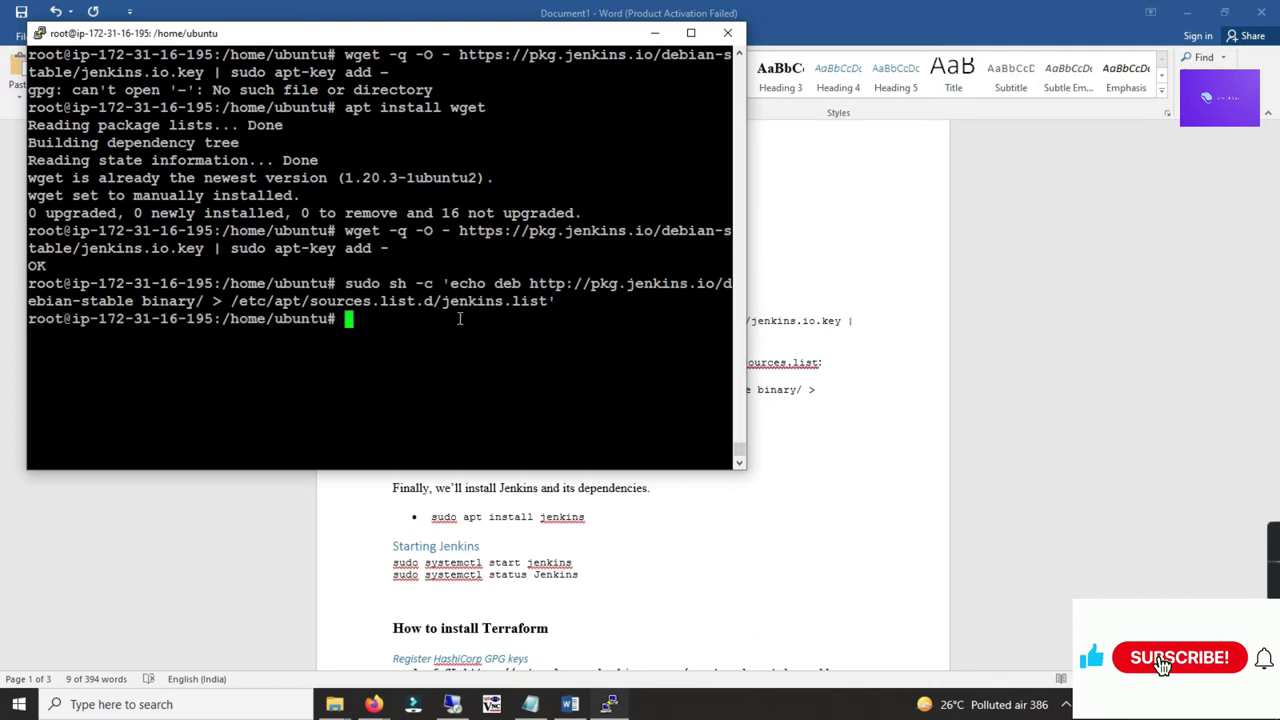
key("ctrl+l")
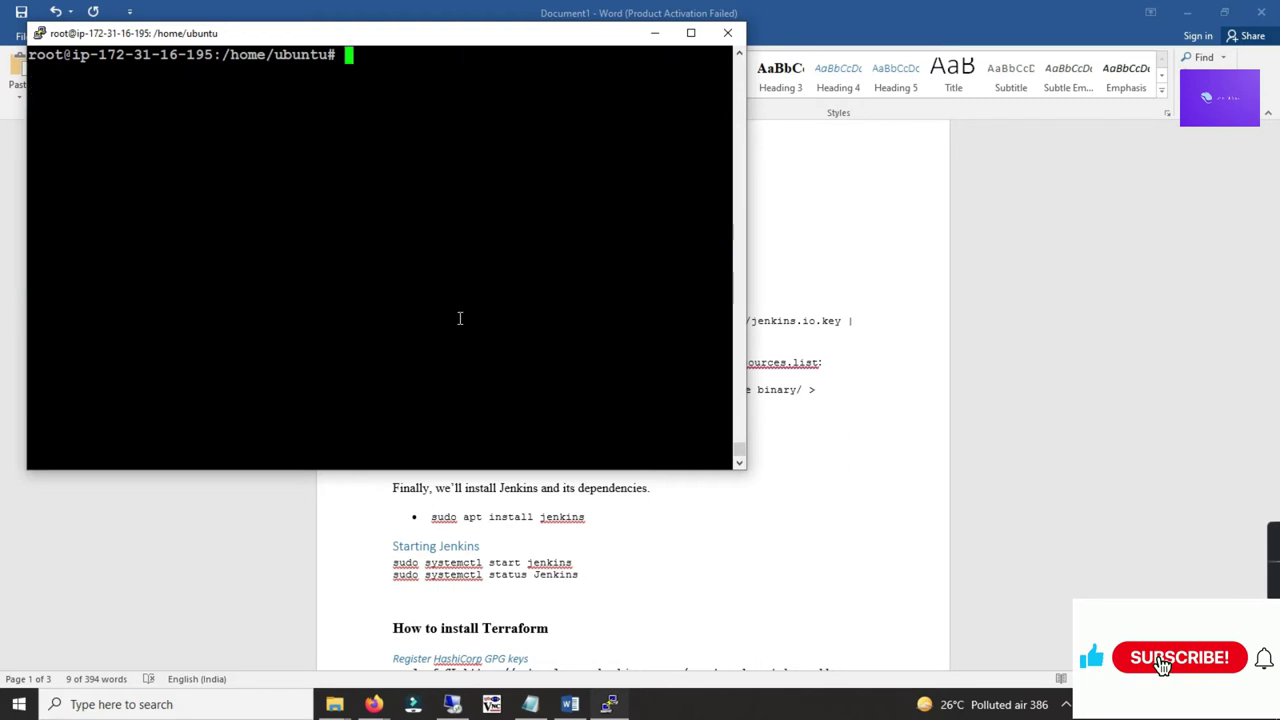
Step: Copy the sudo apt update command from the Word notes for the terminal
key("alt+Tab")
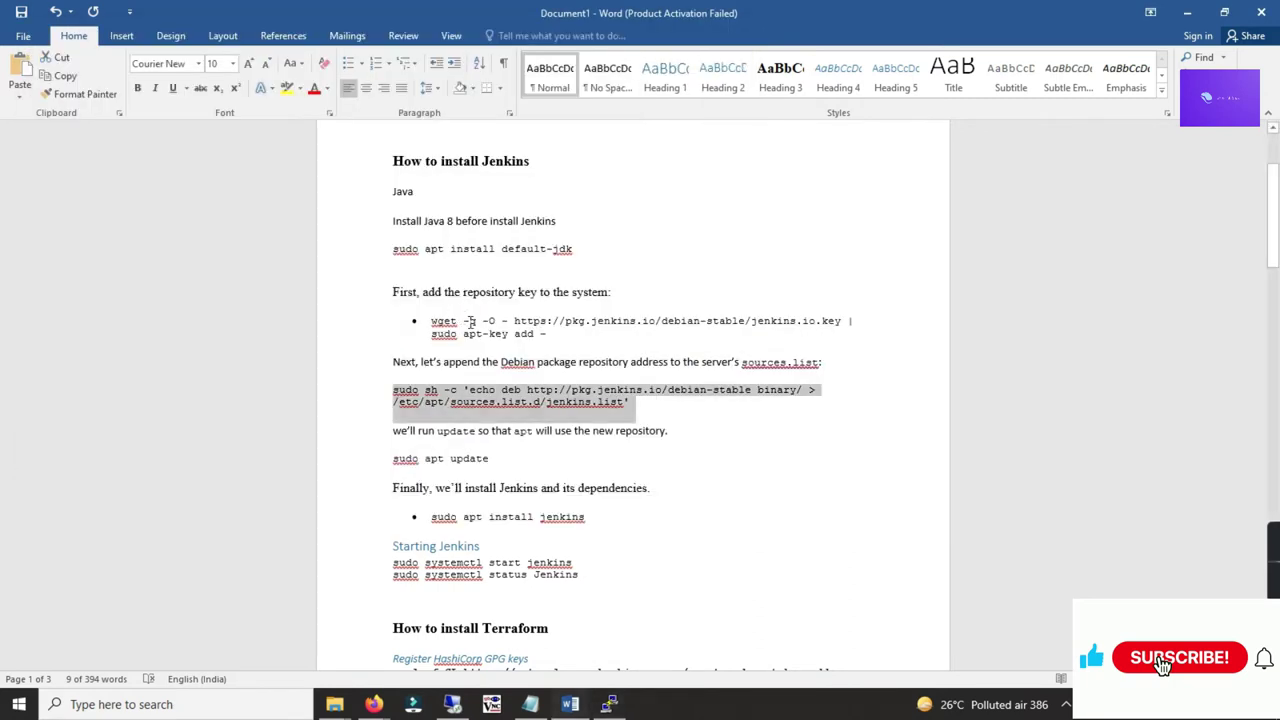
scroll(509, 350, "down", 2)
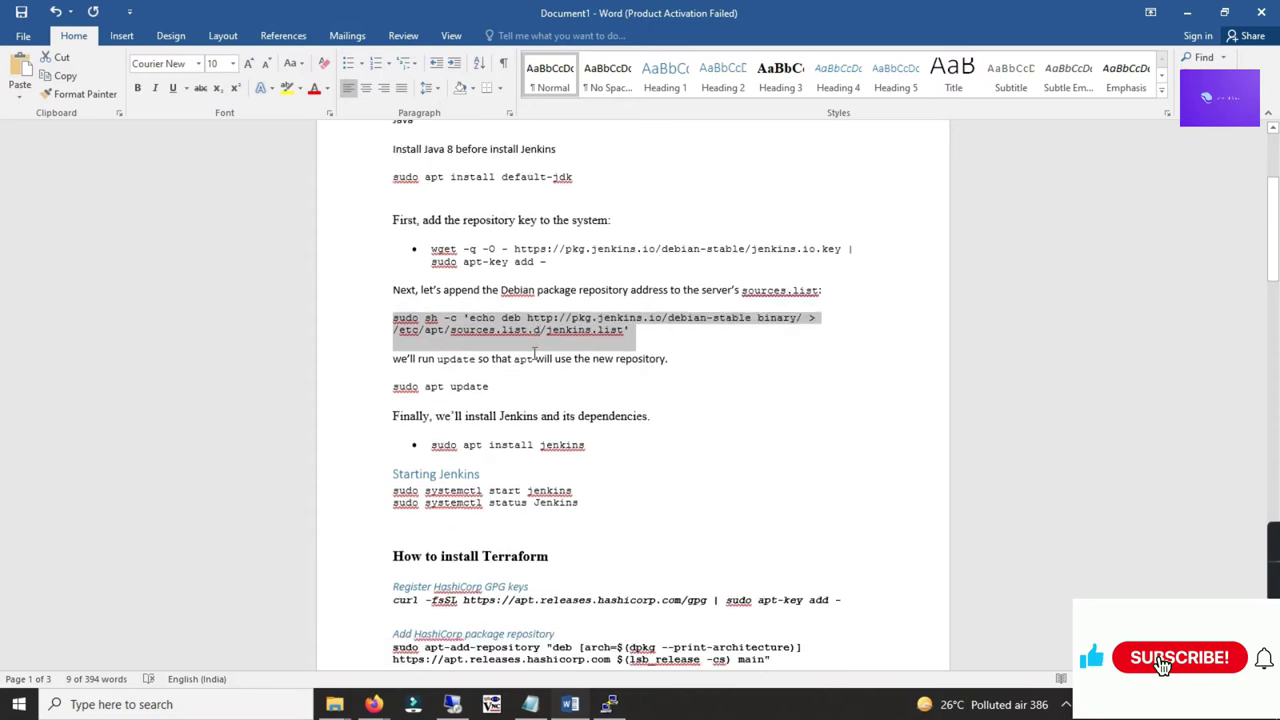
scroll(509, 350, "down", 1)
left_click_drag(420, 316, 392, 343)
left_click(587, 320)
key("alt+Tab")
Step: Refresh the server's package lists with sudo apt update
right_click(526, 295)
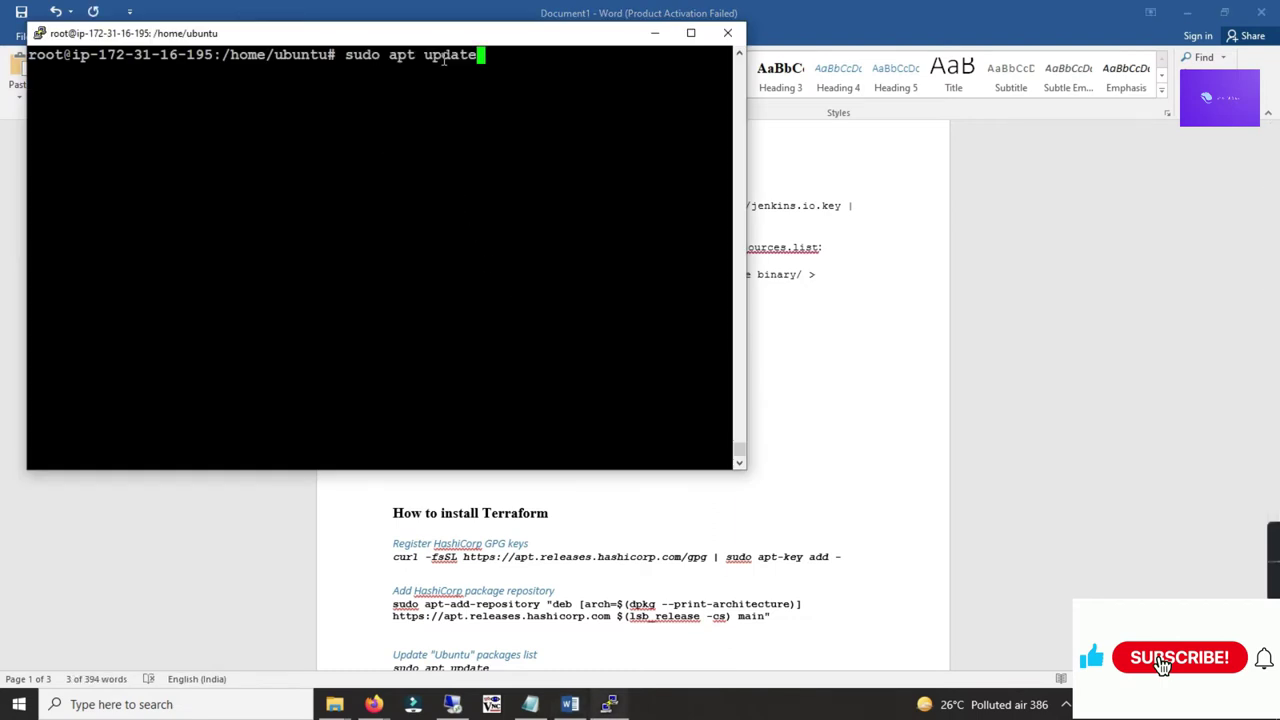
key("Return")
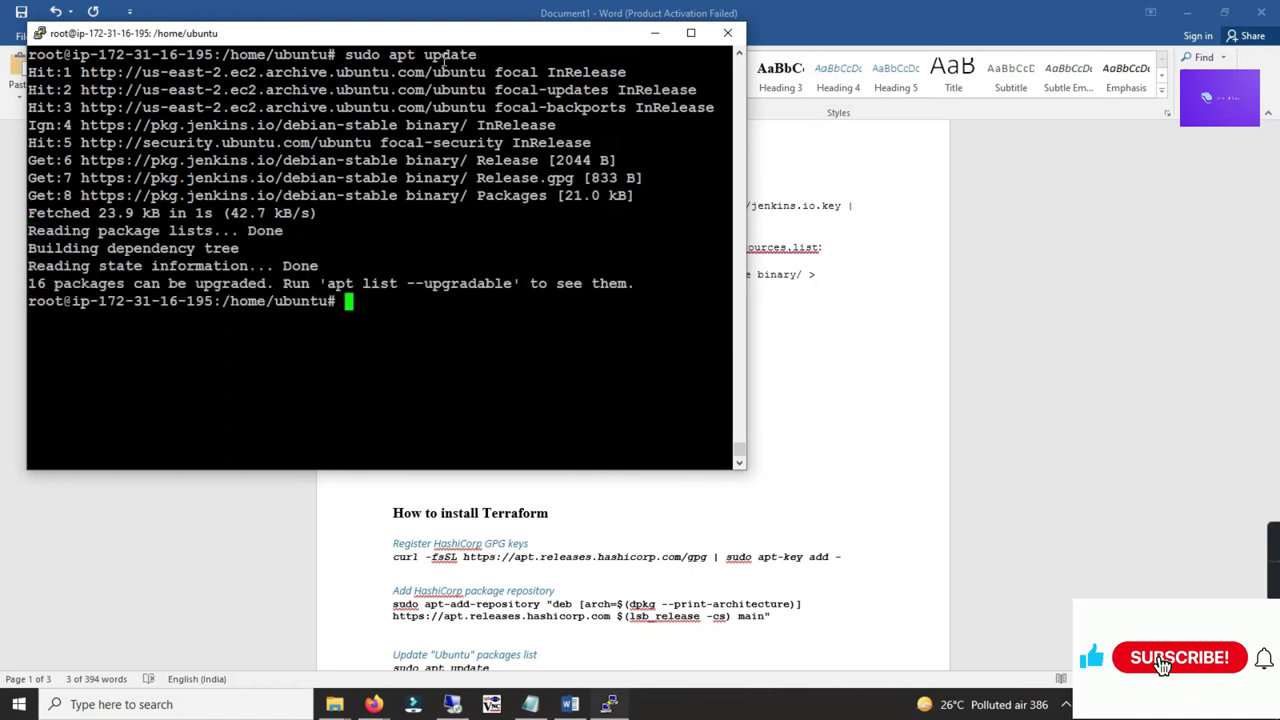
left_click_drag(194, 283, 250, 283)
left_click(322, 279)
Step: Install Jenkins 2.319.1 with sudo apt install jenkins, removing the stray bullet and confirming with y
key("alt+Tab")
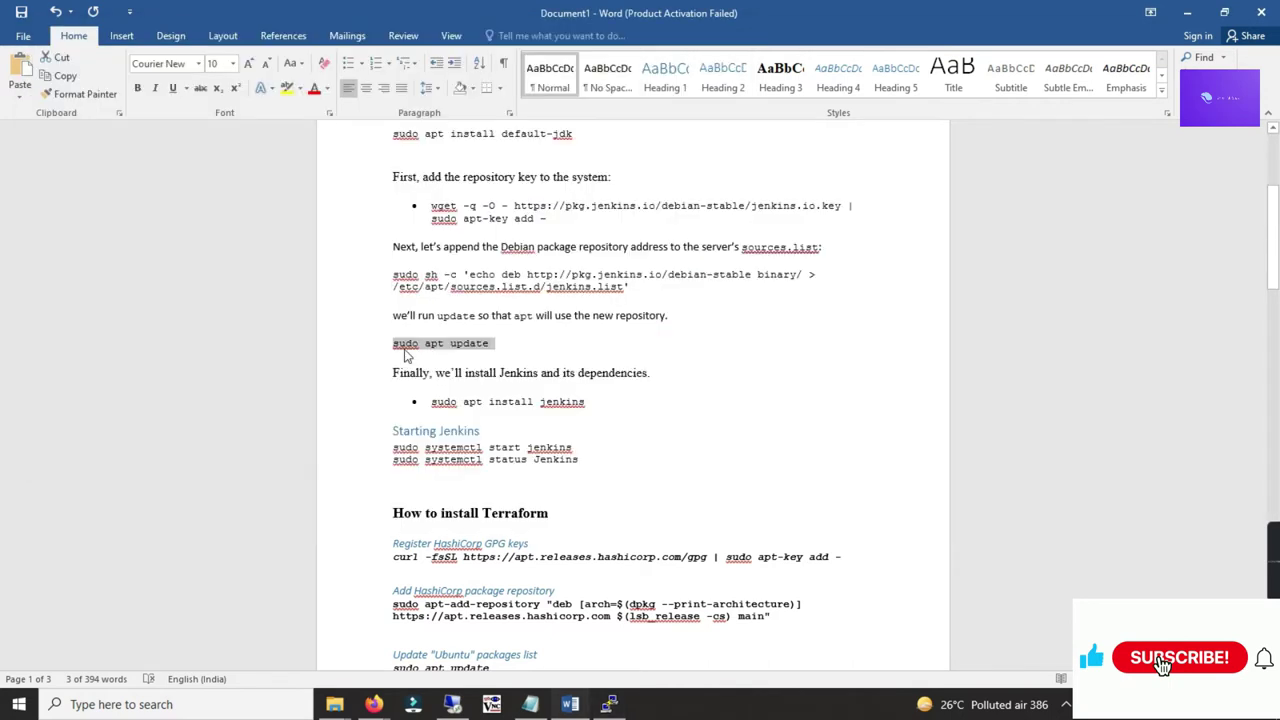
scroll(446, 368, "down", 2)
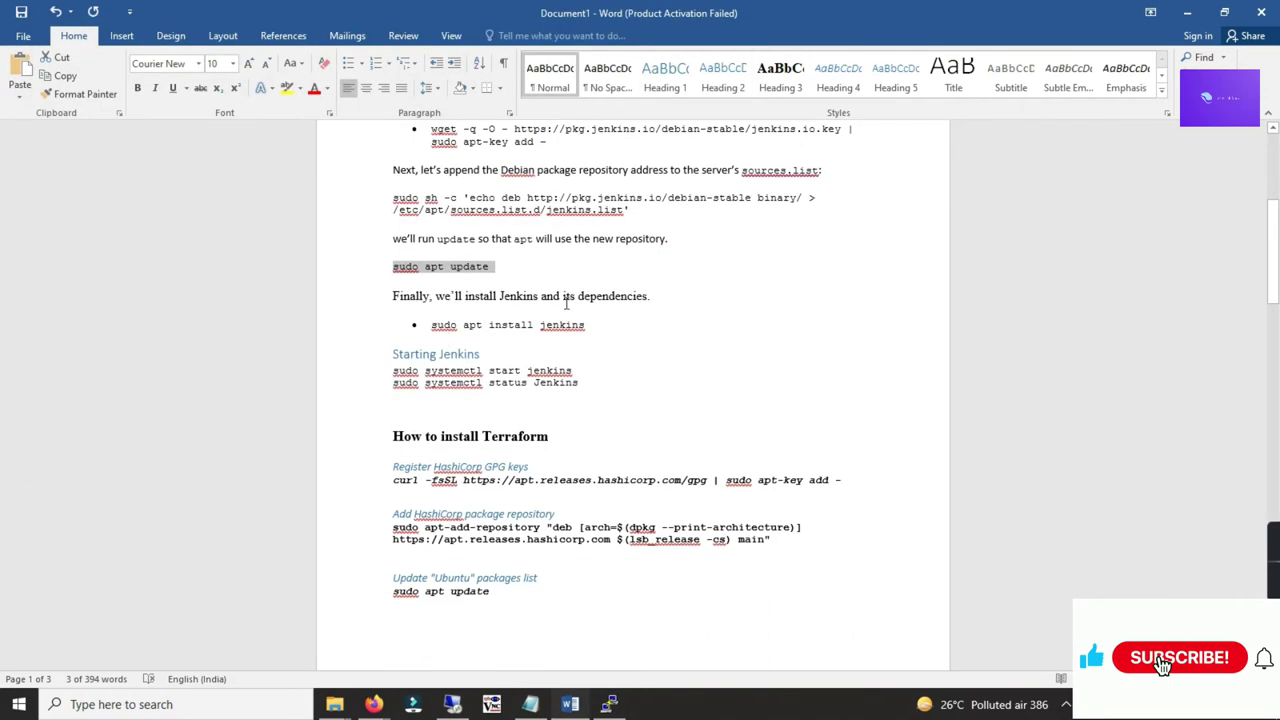
left_click_drag(431, 324, 588, 326)
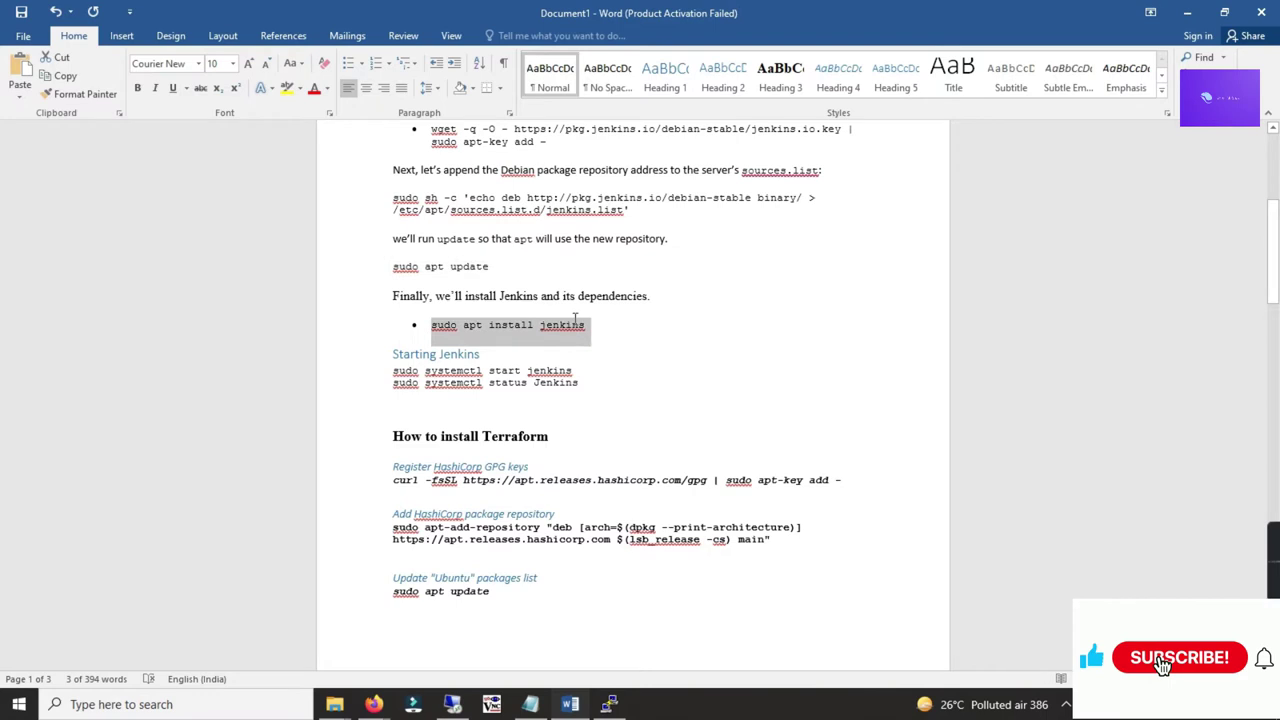
key("alt+Tab")
right_click(469, 314)
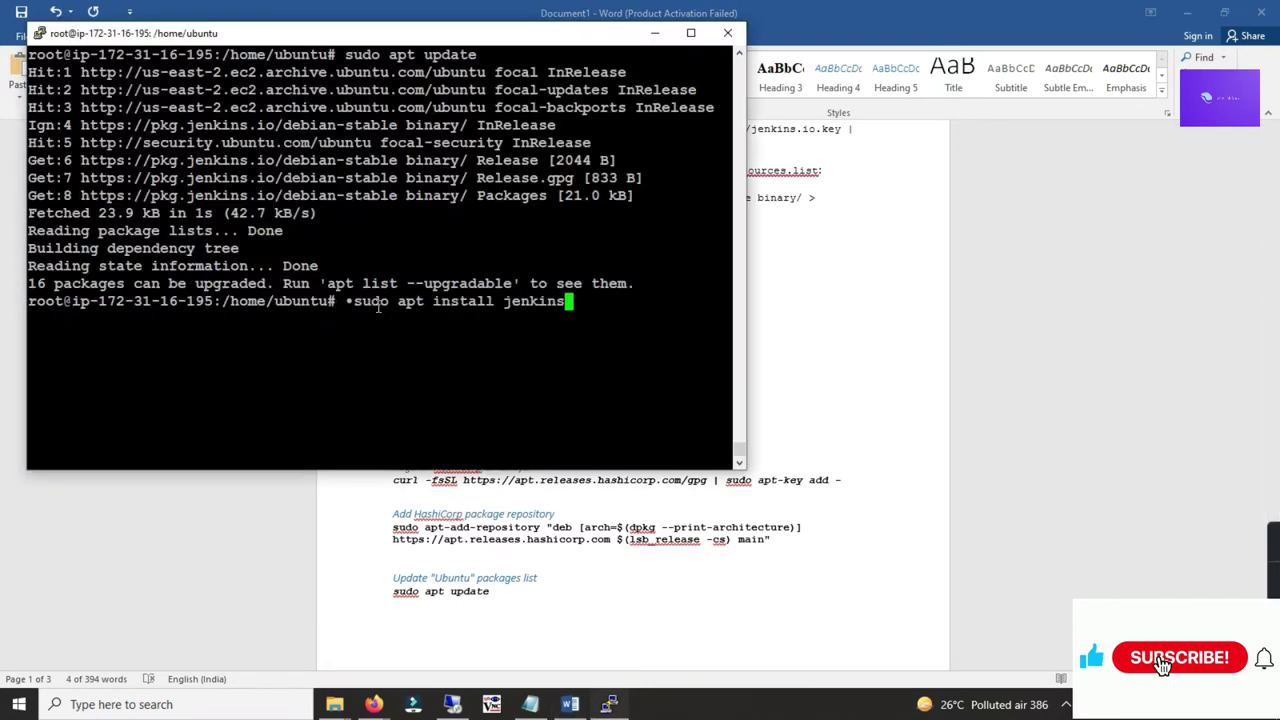
key("Home")
key("Delete")
key("Right")
key("Right")
key("Right")
key("Right")
key("Right")
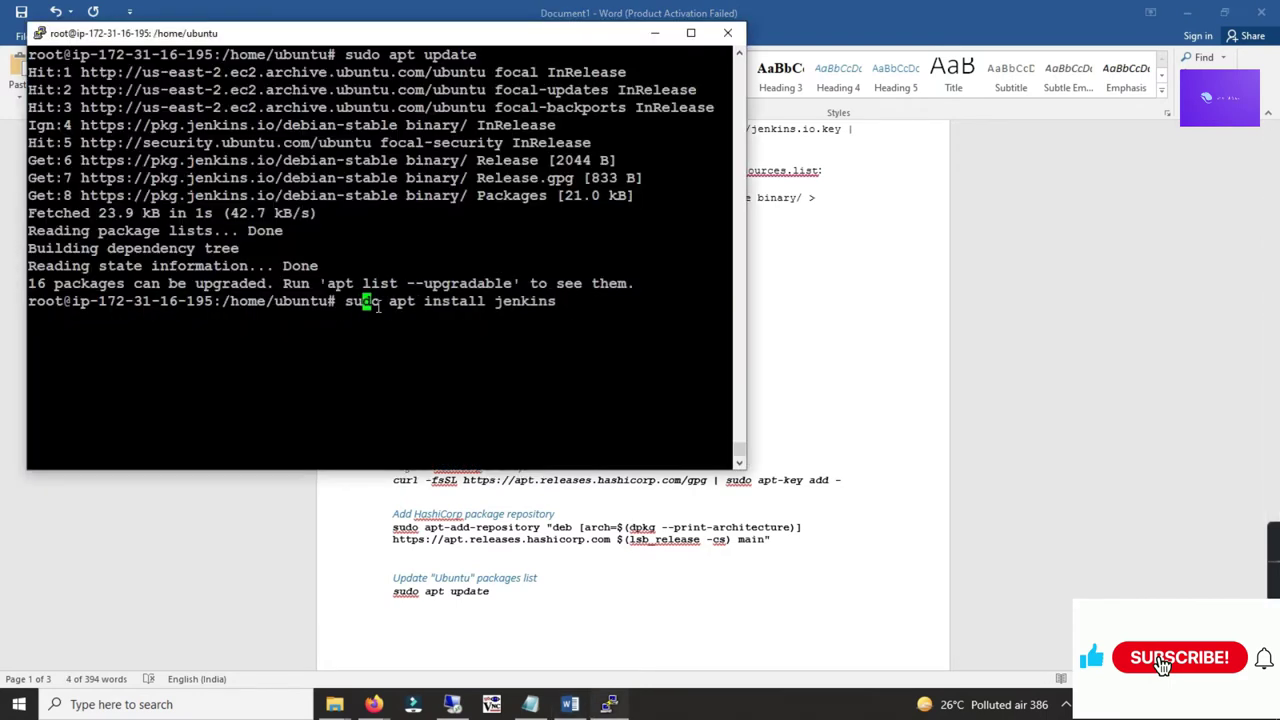
key("Right")
key("Right")
key("Right")
key("Right")
key("Right")
key("Right")
key("Right")
key("Right")
key("Right")
key("Return")
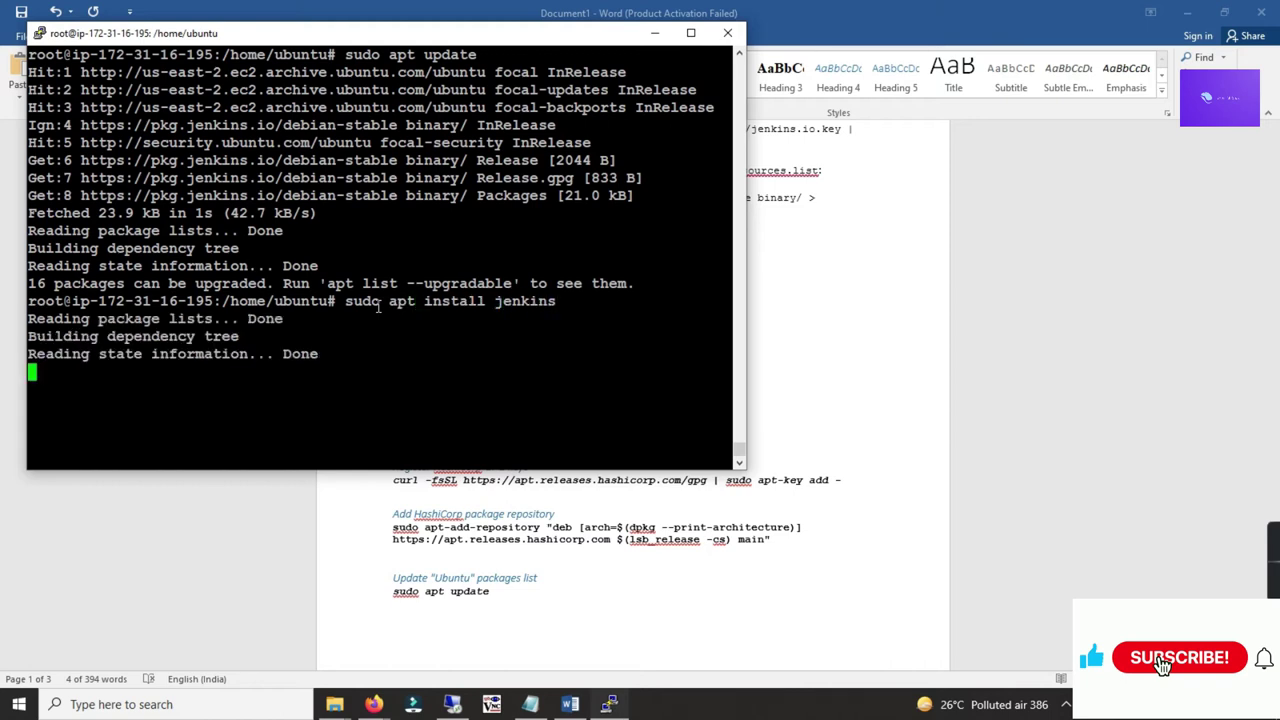
type("y")
key("Return")
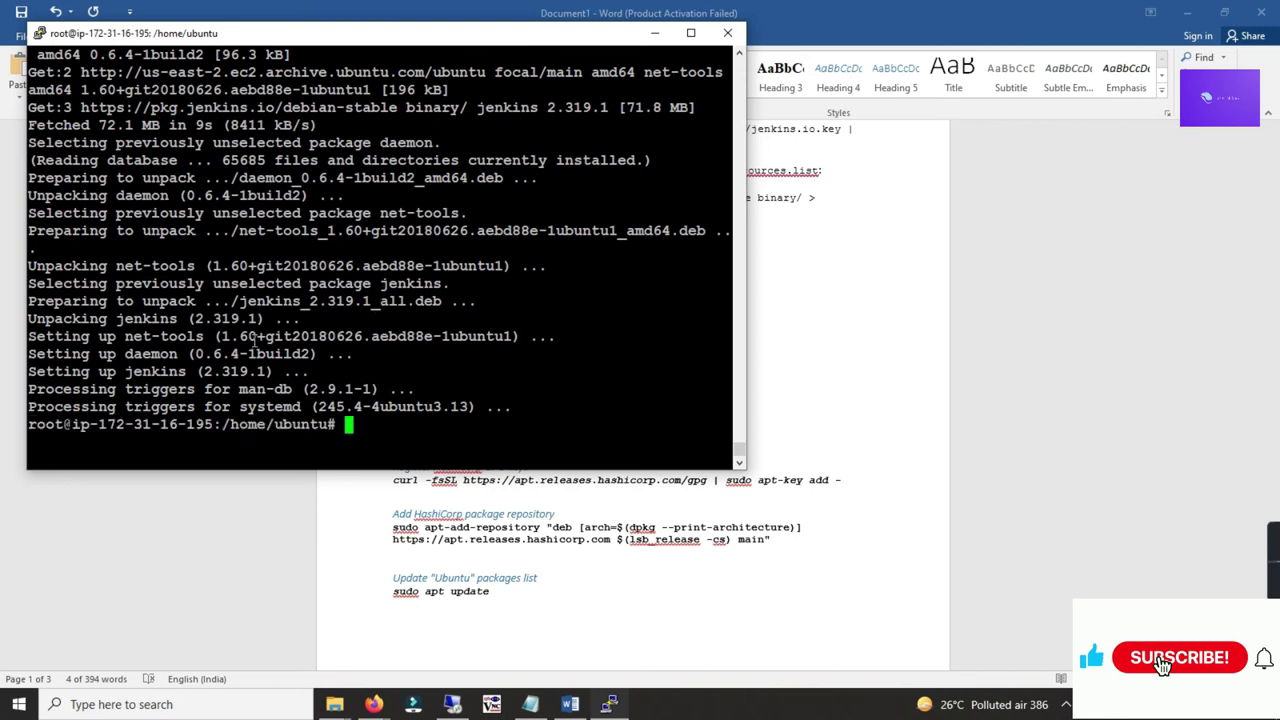
key("ctrl+l")
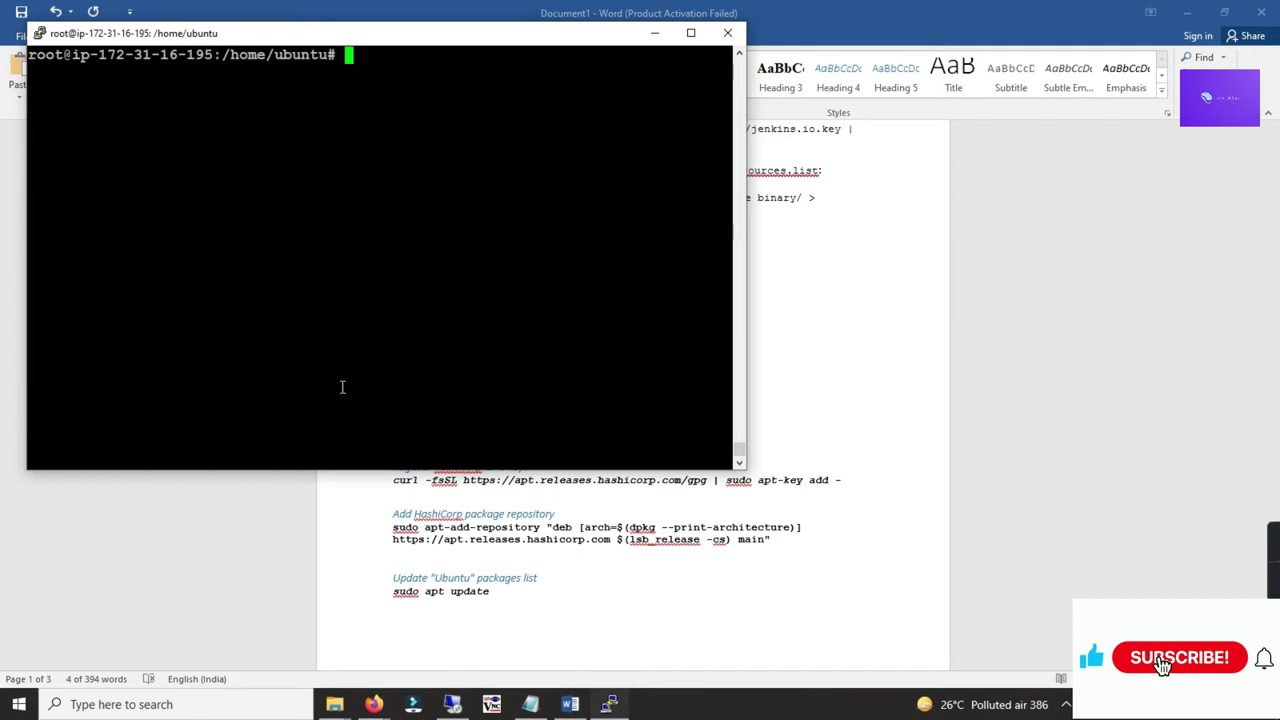
key("alt+Tab")
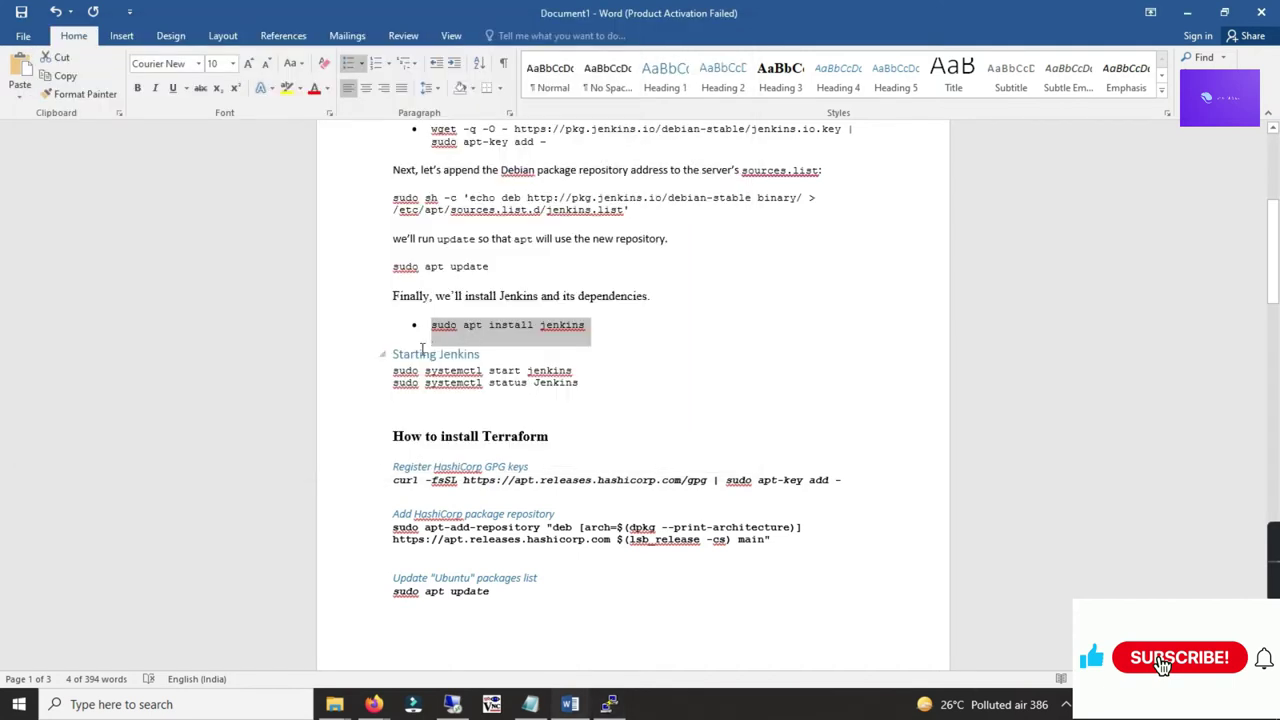
Step: Start the Jenkins service using the start command copied from the Word notes
left_click_drag(576, 372, 393, 370)
key("ctrl+c")
key("alt+Tab")
right_click(430, 269)
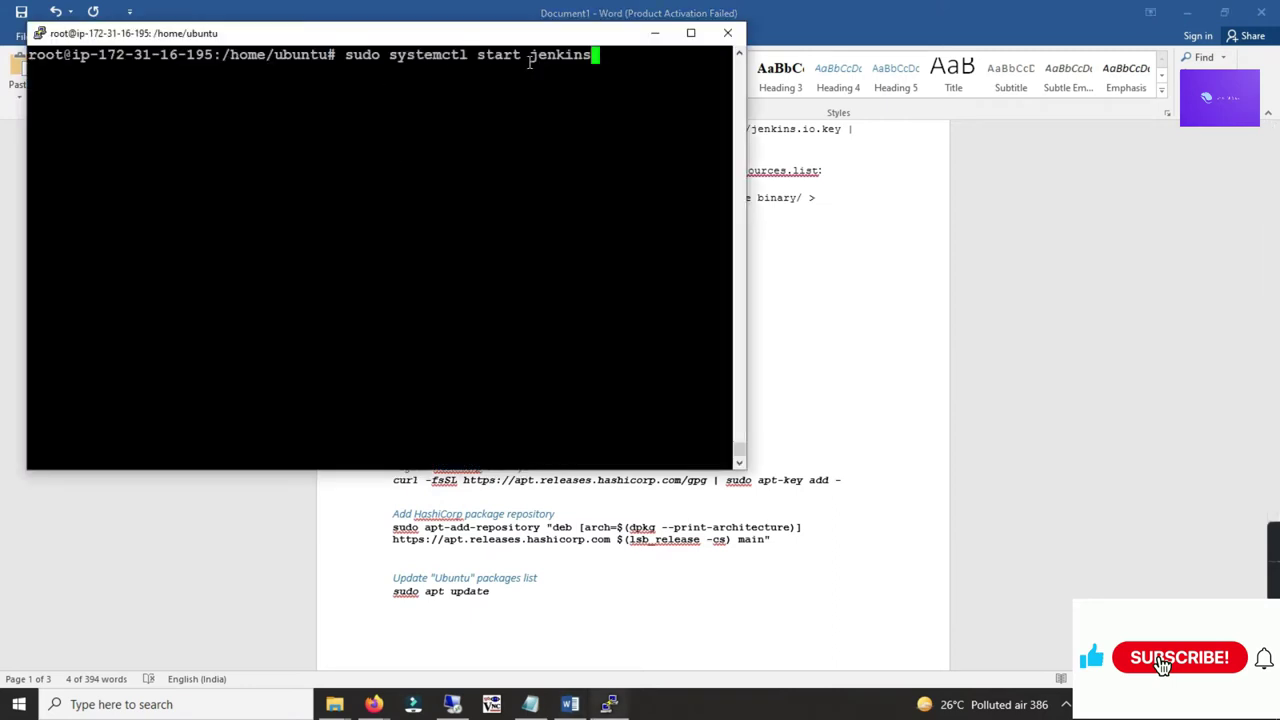
key("Return")
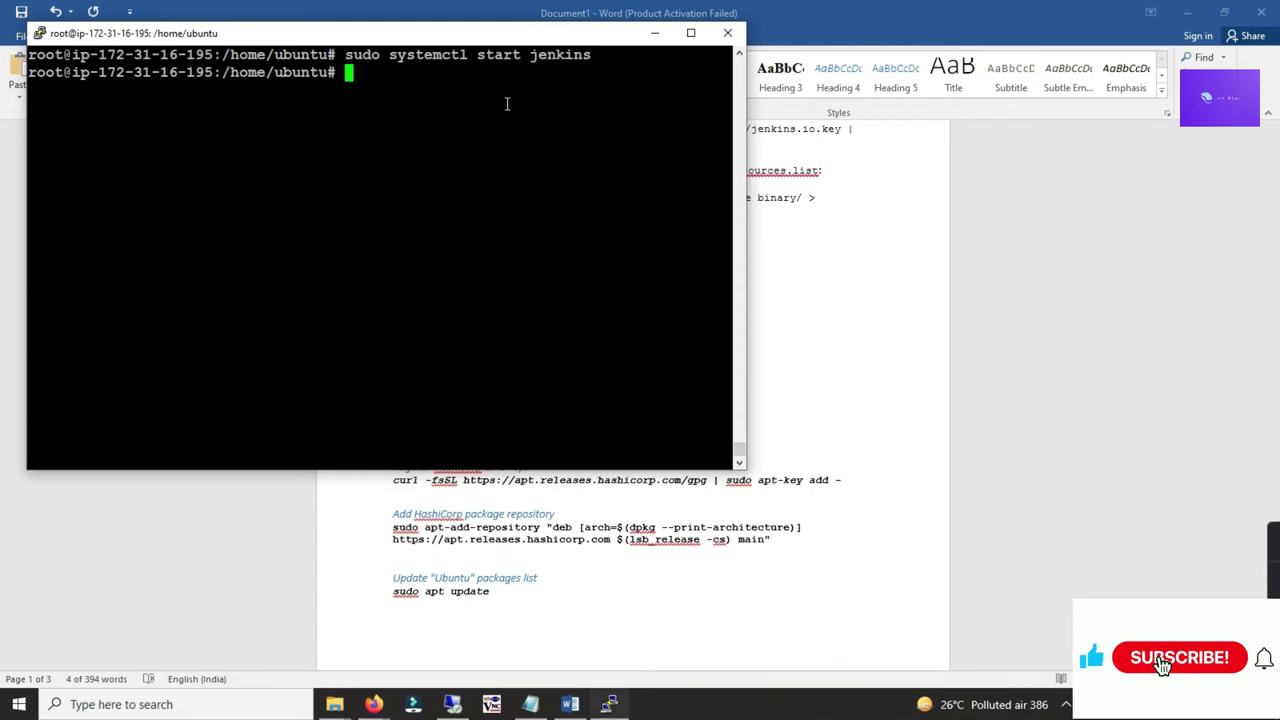
Step: Check the Jenkins service status, showing active (exited), then quit the status view
key("alt+Tab")
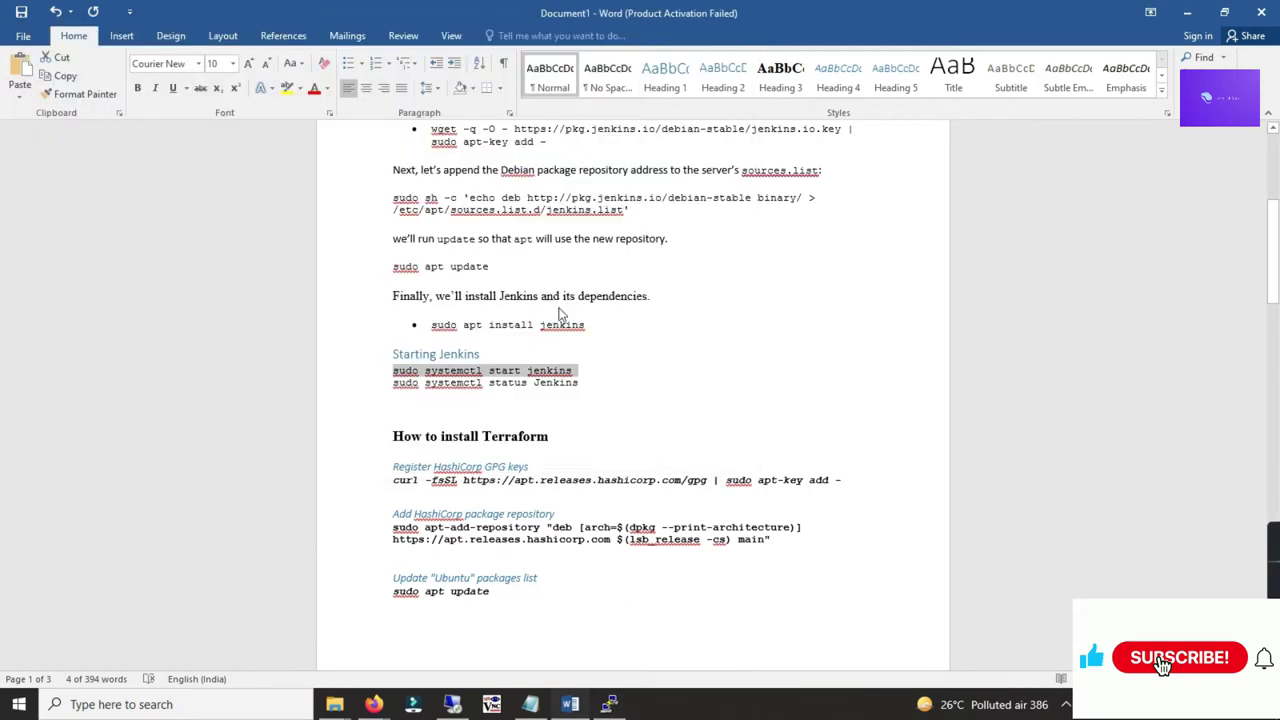
key("alt+Tab")
key("Up")
key("BackSpace")
key("BackSpace")
key("BackSpace")
key("BackSpace")
key("BackSpace")
key("BackSpace")
key("BackSpace")
key("BackSpace")
key("BackSpace")
key("BackSpace")
key("BackSpace")
key("BackSpace")
key("BackSpace")
type("status jenkins")
key("Return")
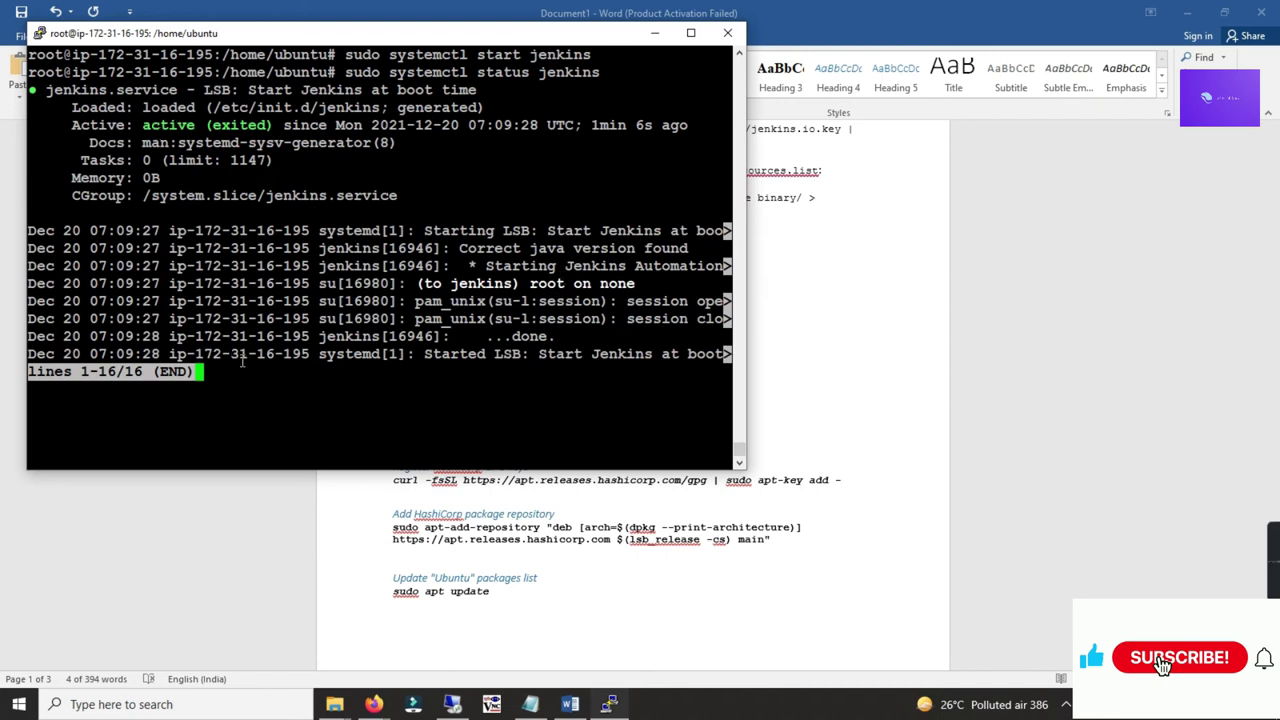
key("q")
key("Return")
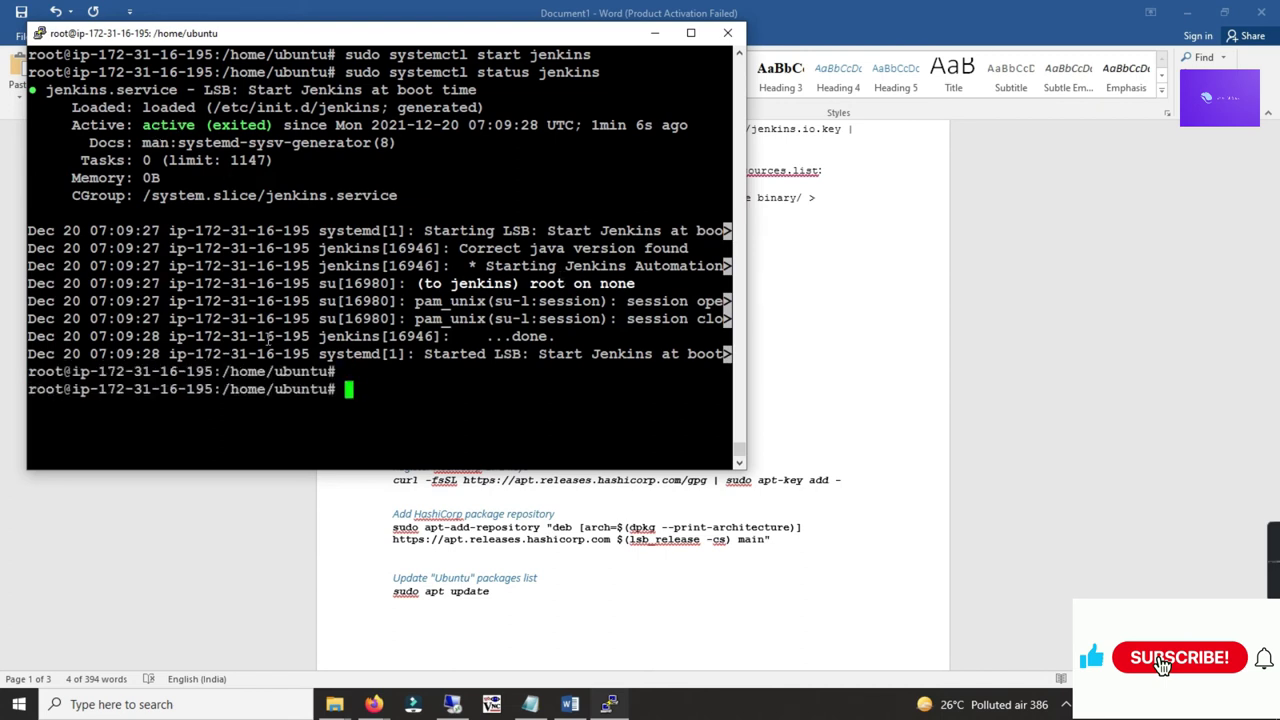
key("alt+Tab")
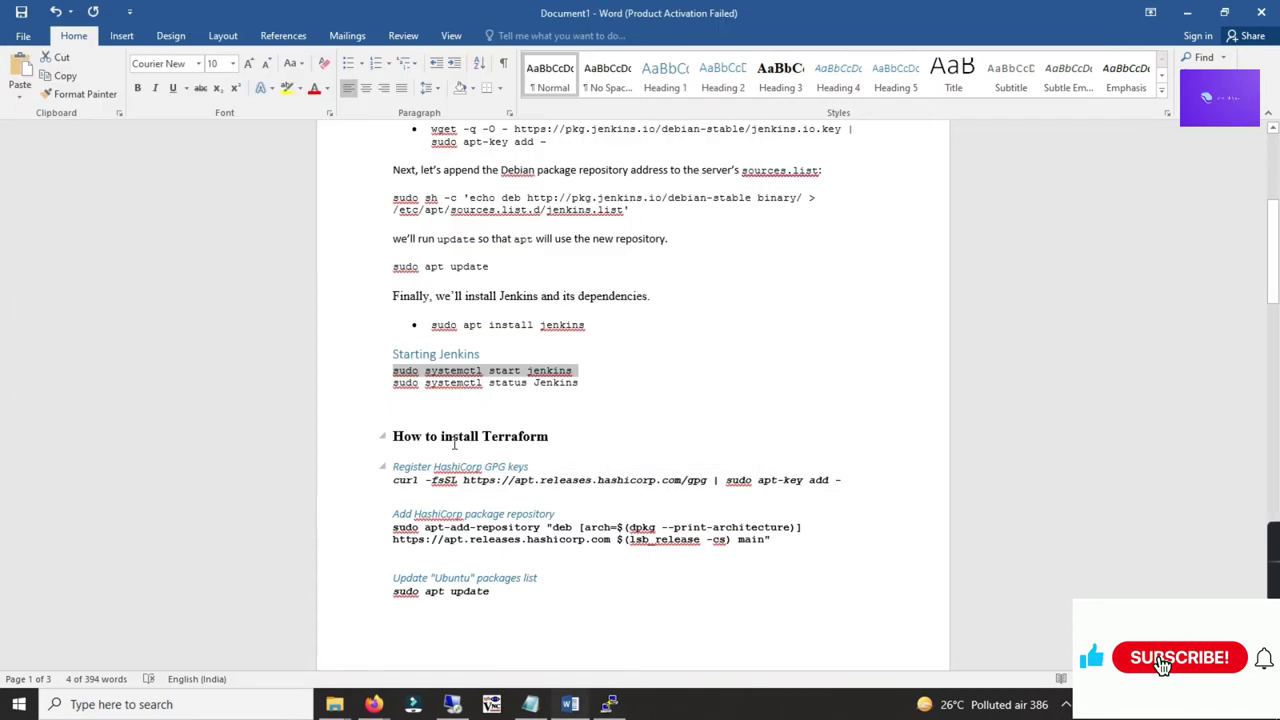
Step: Register the HashiCorp GPG key with the guide's curl command, confirming OK
scroll(407, 320, "down", 3)
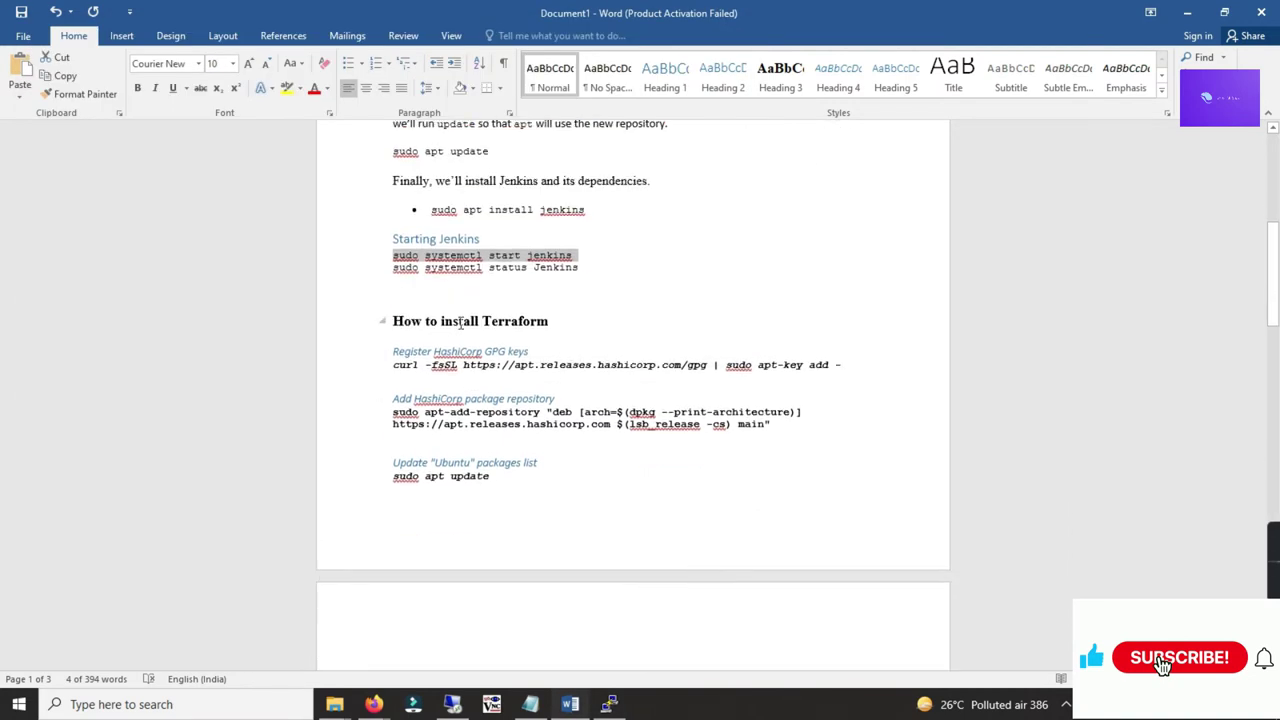
left_click_drag(405, 350, 530, 351)
left_click(549, 356)
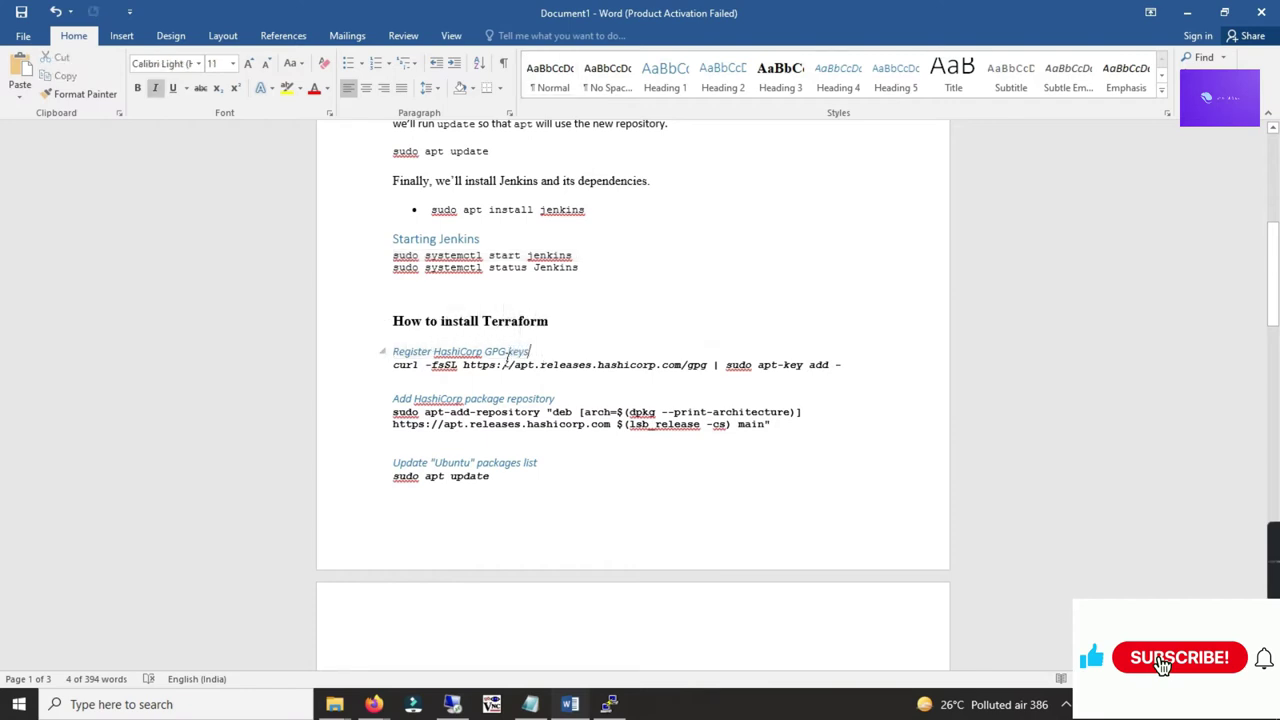
left_click_drag(393, 365, 845, 364)
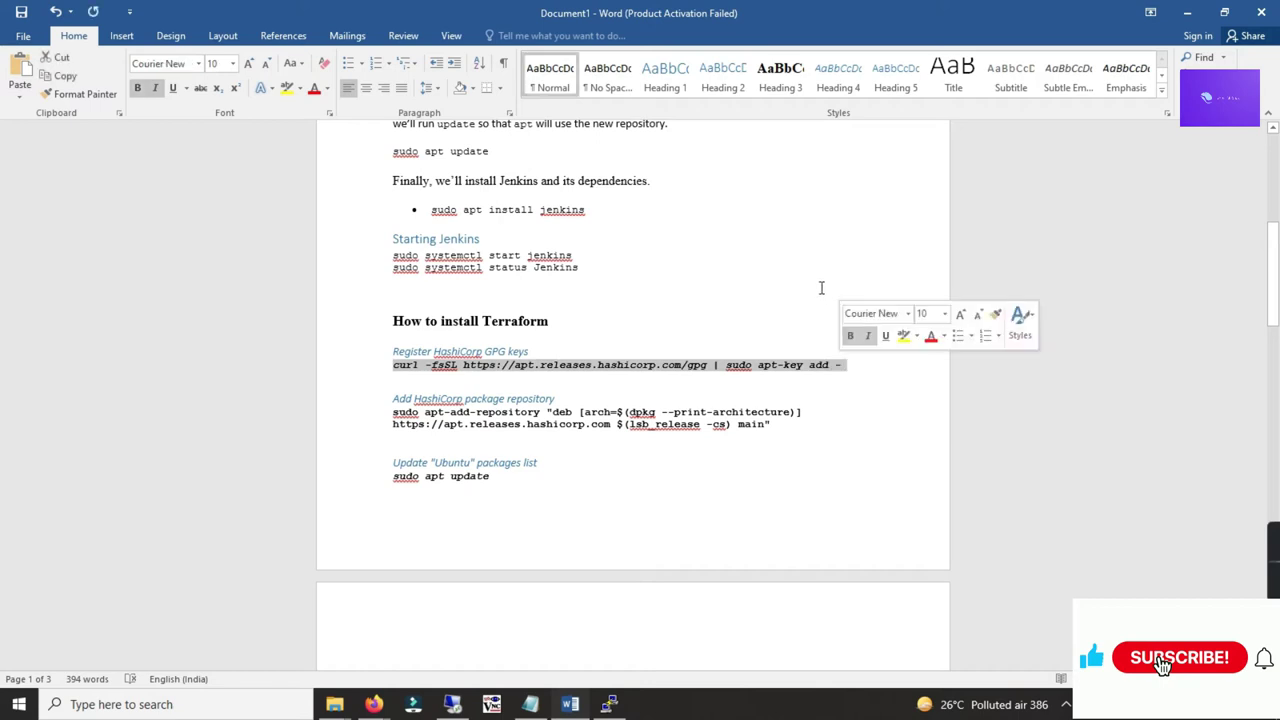
key("Right")
key("BackSpace")
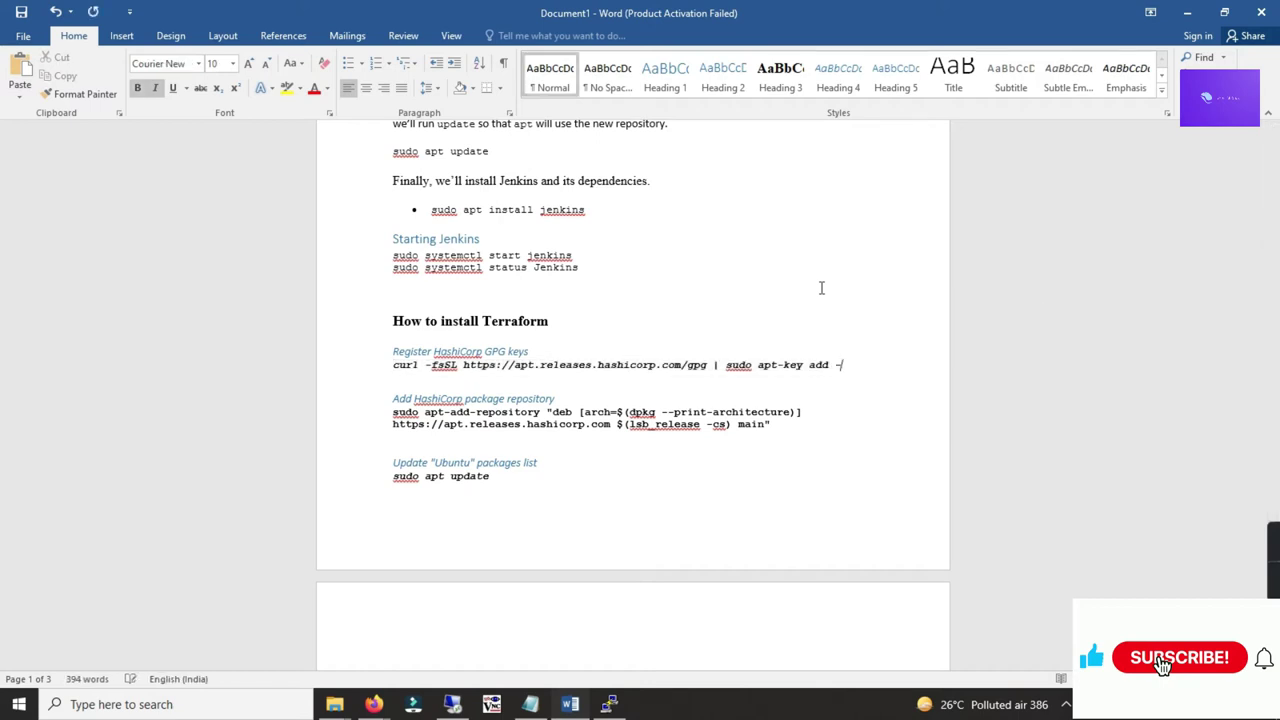
key("shift+Home")
key("alt+Tab")
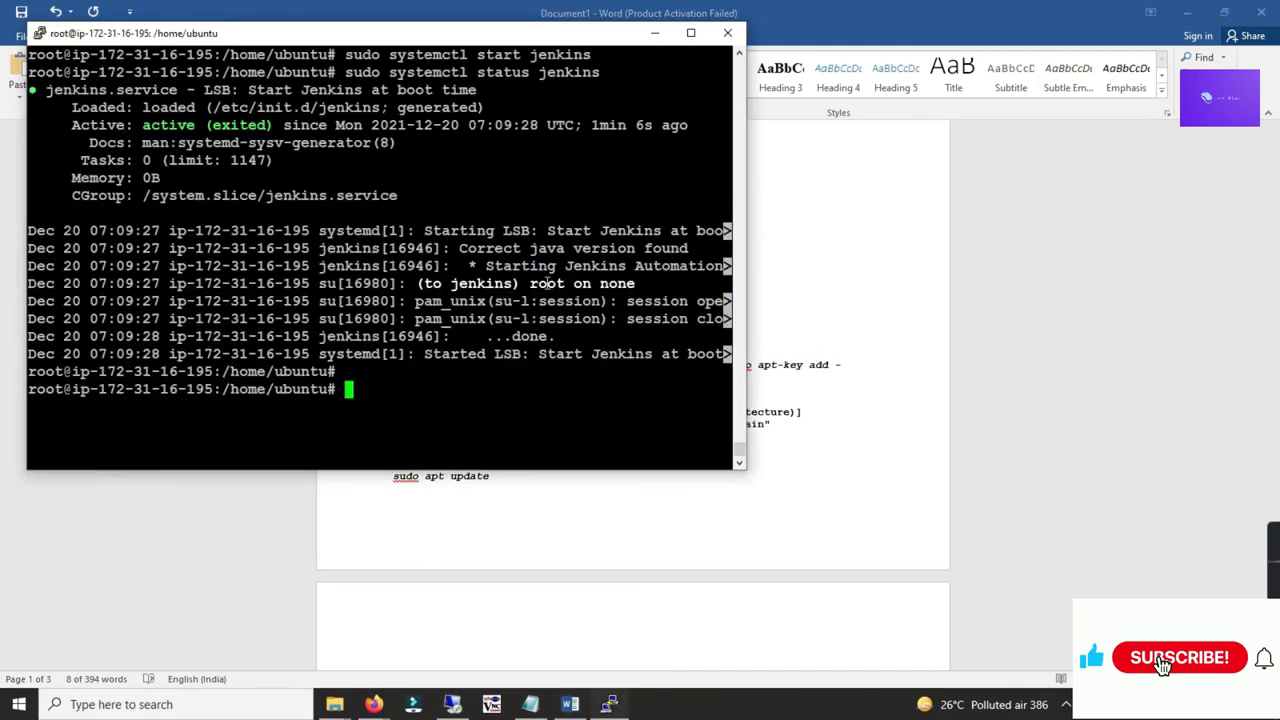
key("ctrl+l")
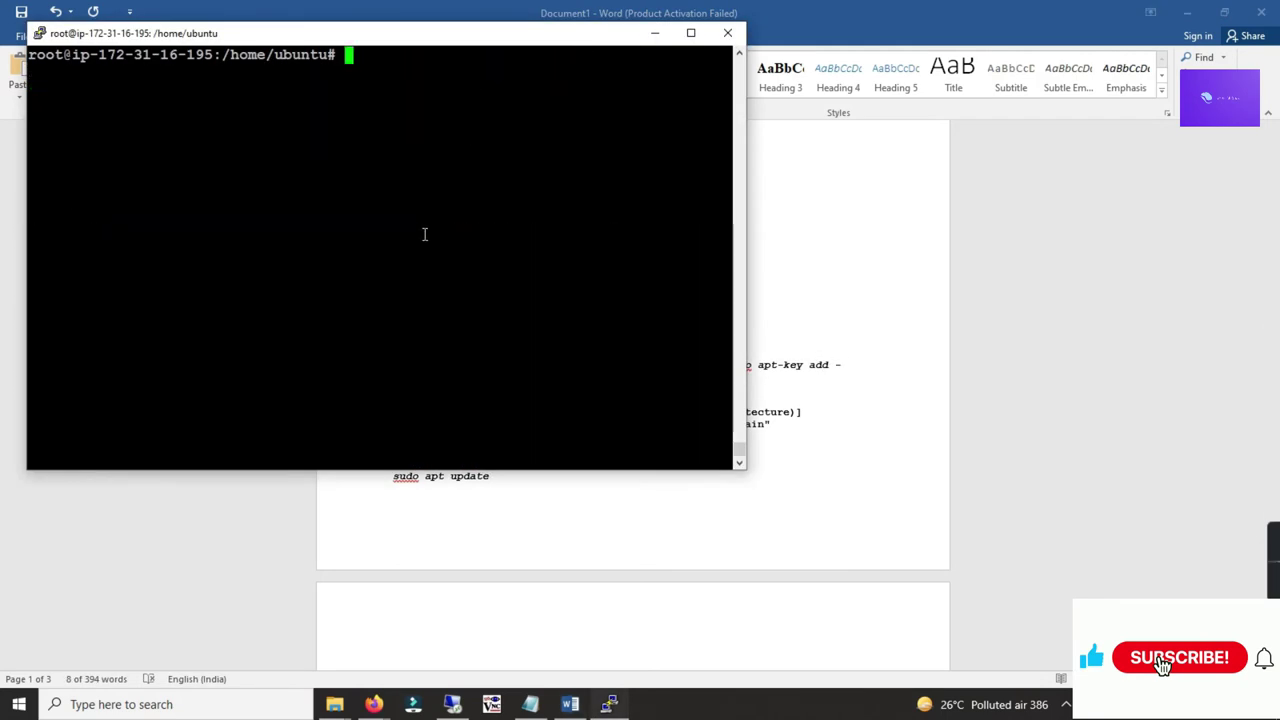
right_click(424, 234)
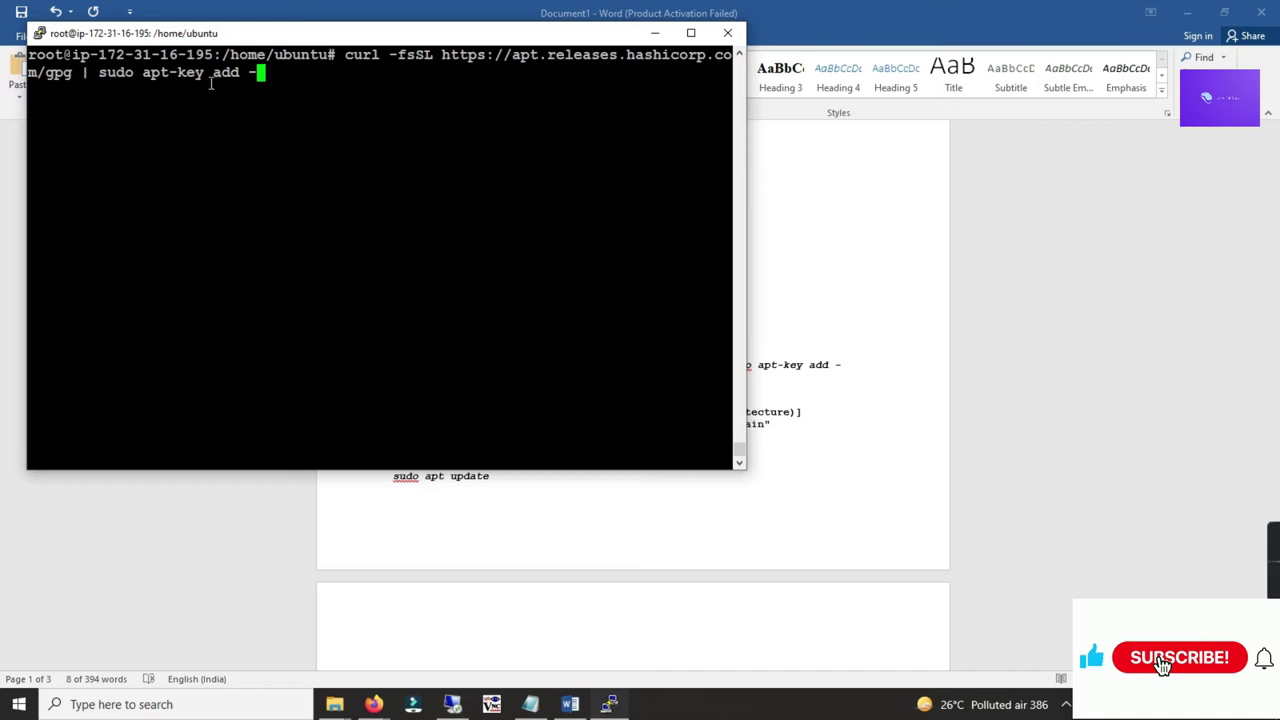
key("Return")
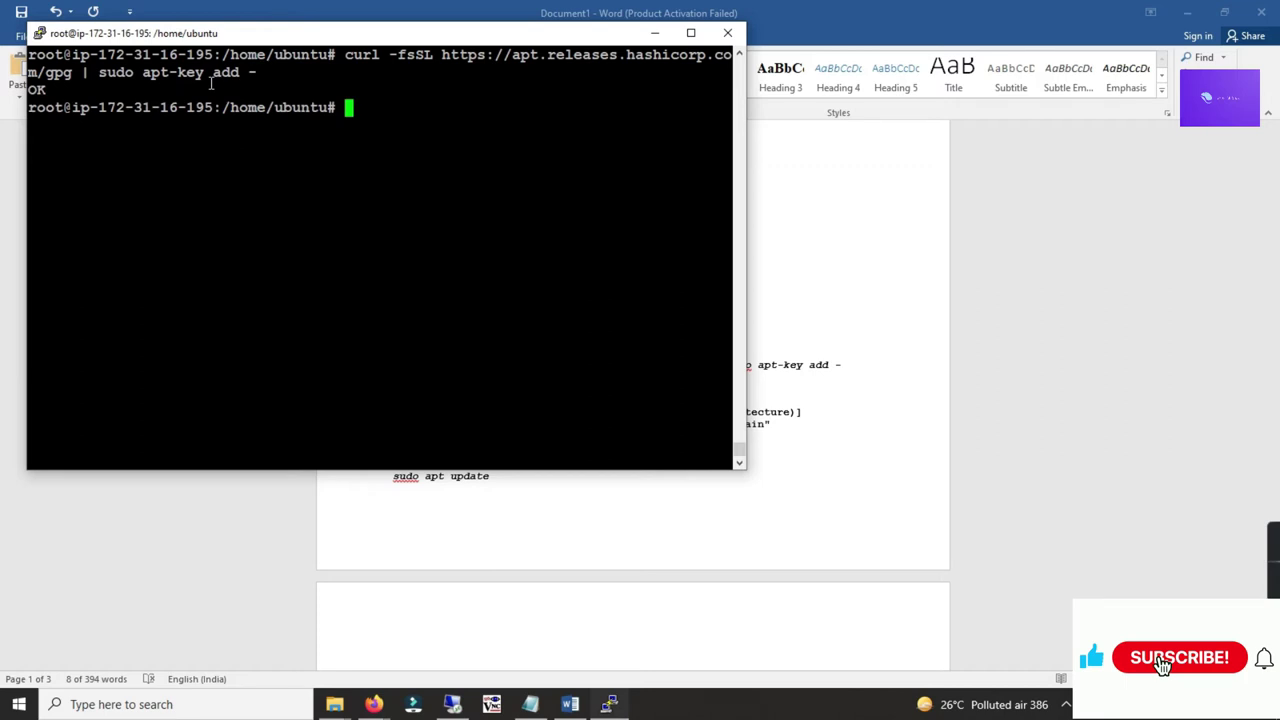
triple_click(50, 89)
left_click(50, 89)
Step: Add the HashiCorp package repository with the apt-add-repository command
key("alt+Tab")
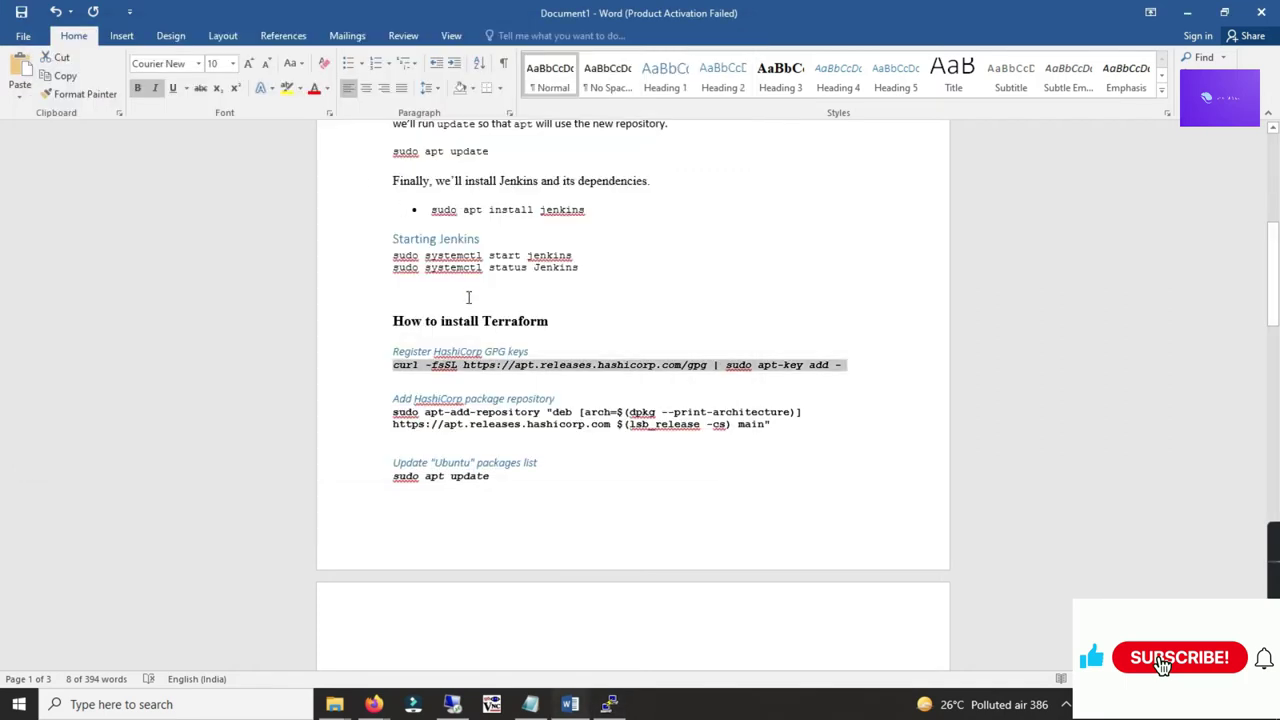
scroll(424, 305, "down", 1)
scroll(447, 337, "down", 2)
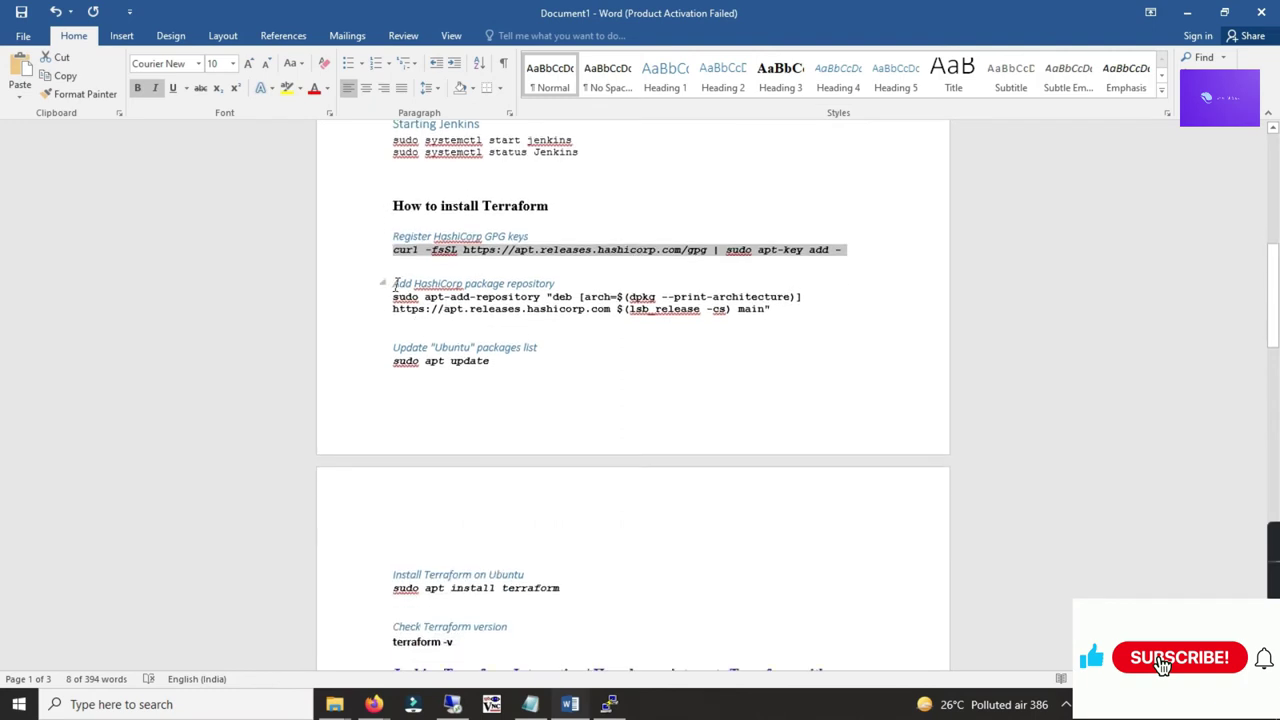
left_click_drag(390, 284, 556, 286)
left_click(393, 309)
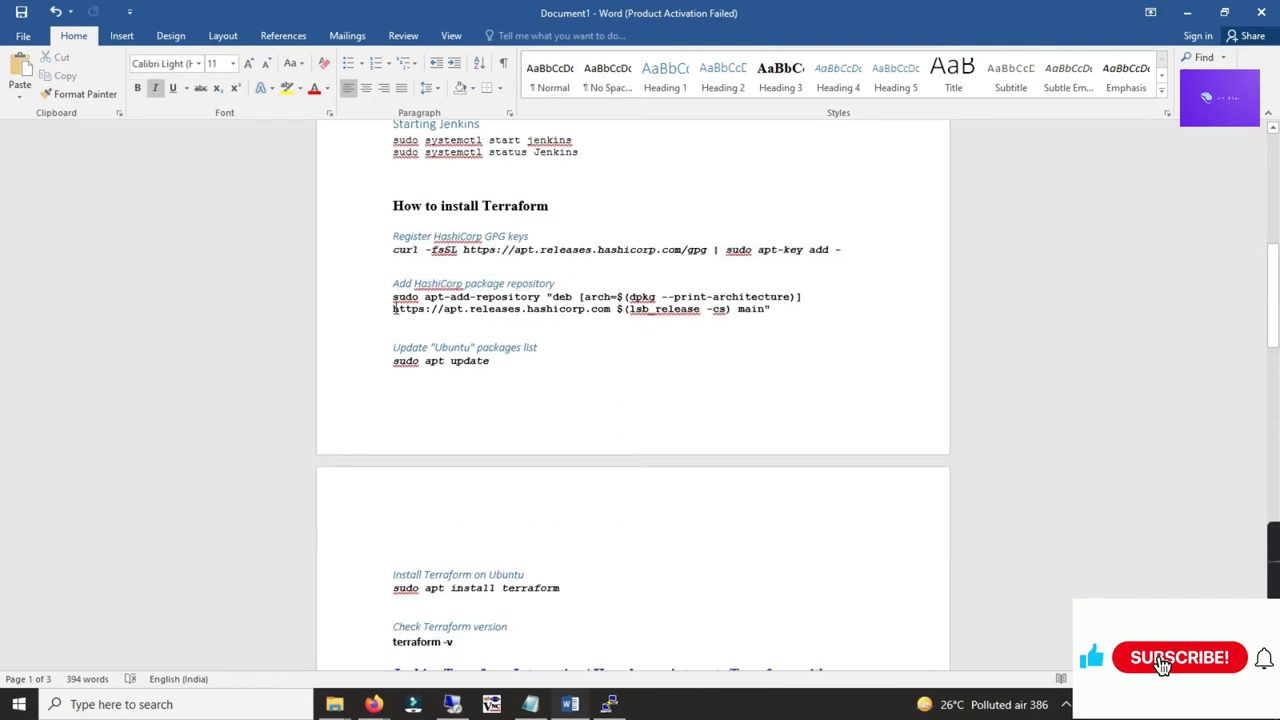
left_click_drag(393, 297, 776, 310)
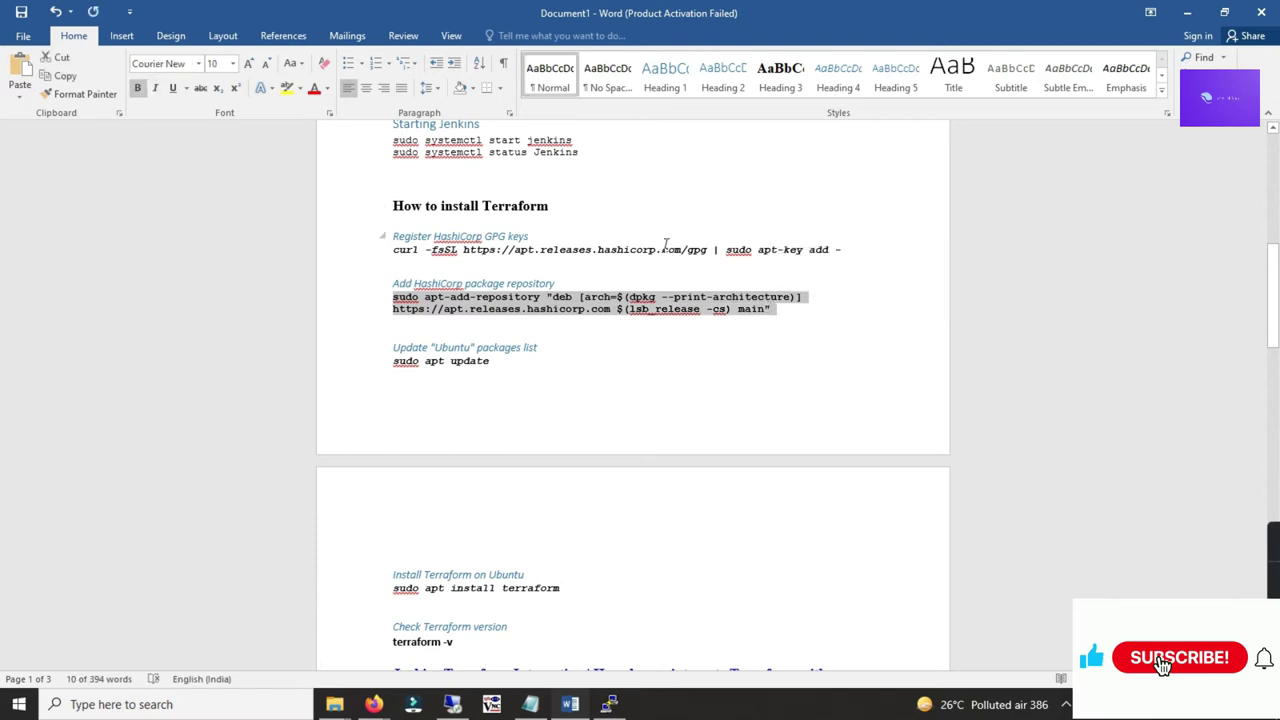
key("alt+Tab")
right_click(489, 277)
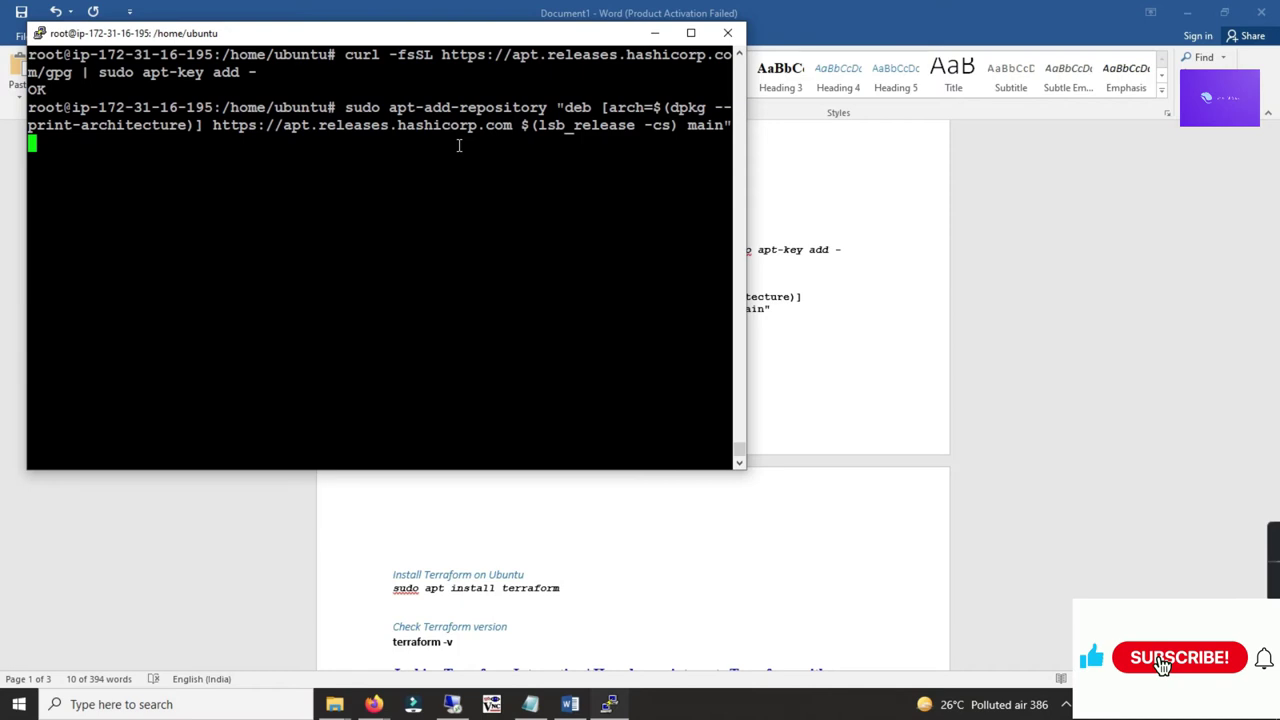
key("Return")
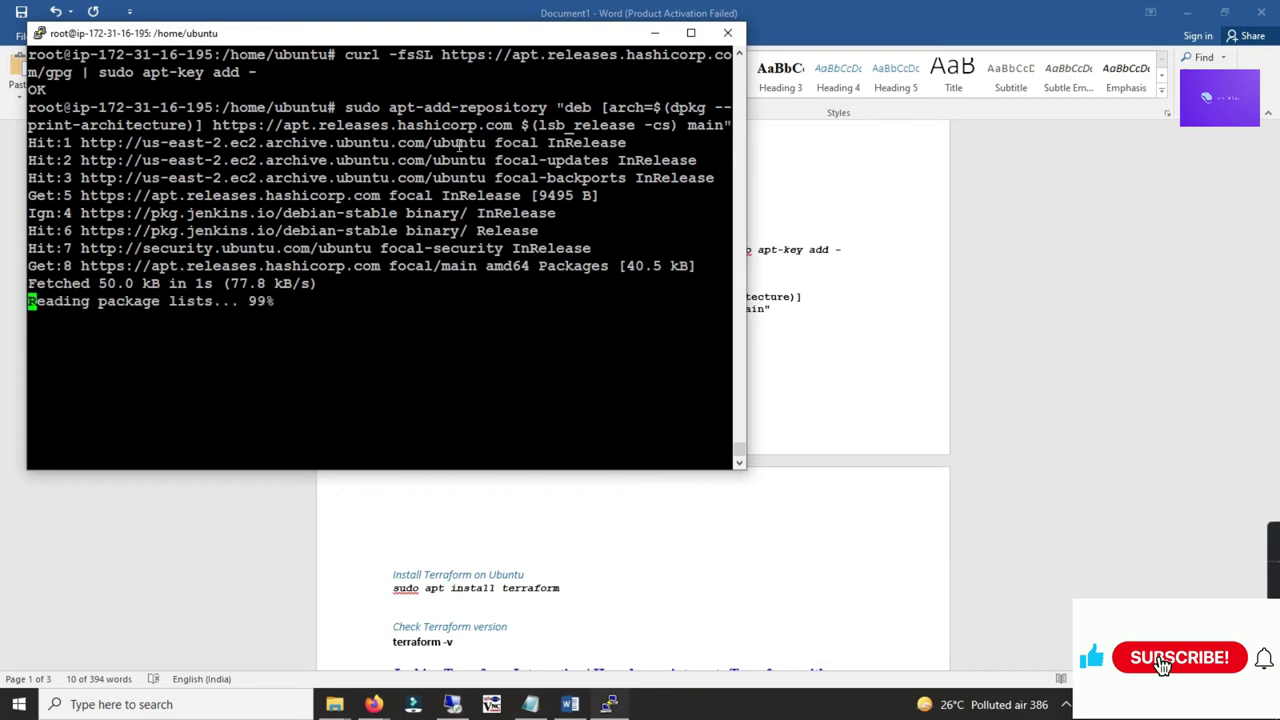
double_click(265, 301)
left_click(350, 318)
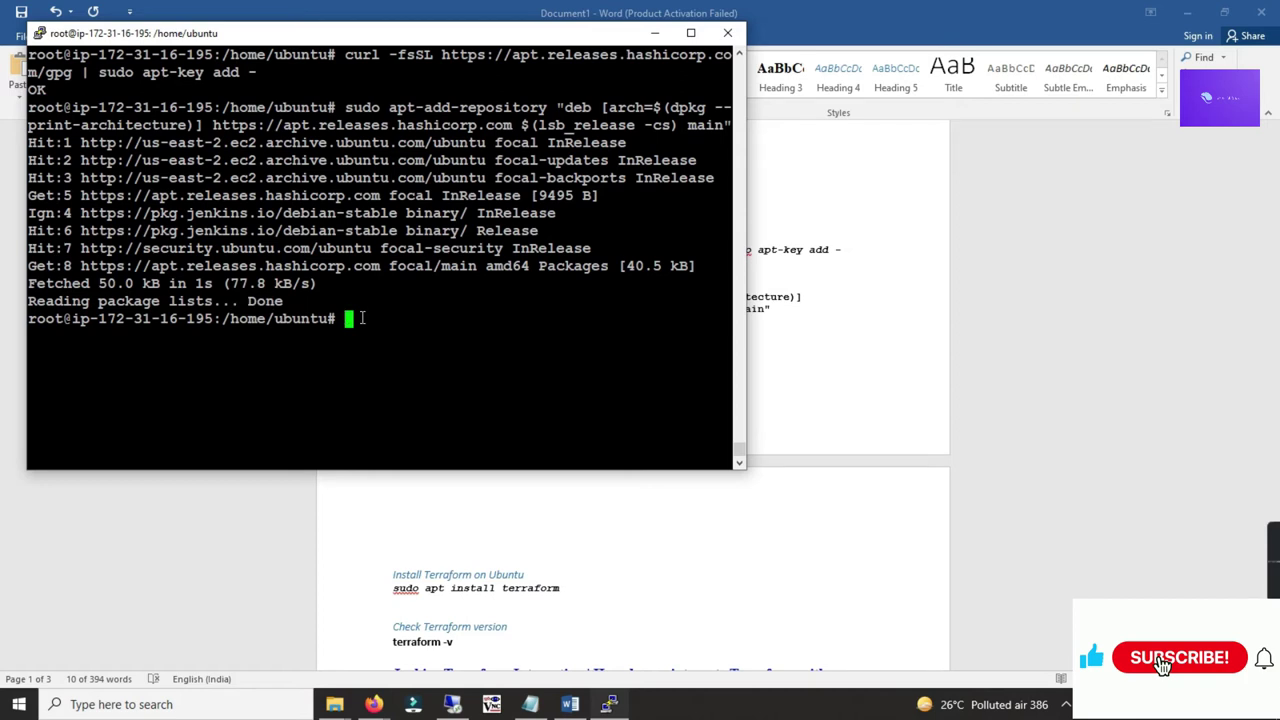
key("ctrl+l")
Step: Refresh the package lists with sudo apt update
key("alt+Tab")
scroll(530, 308, "down", 1)
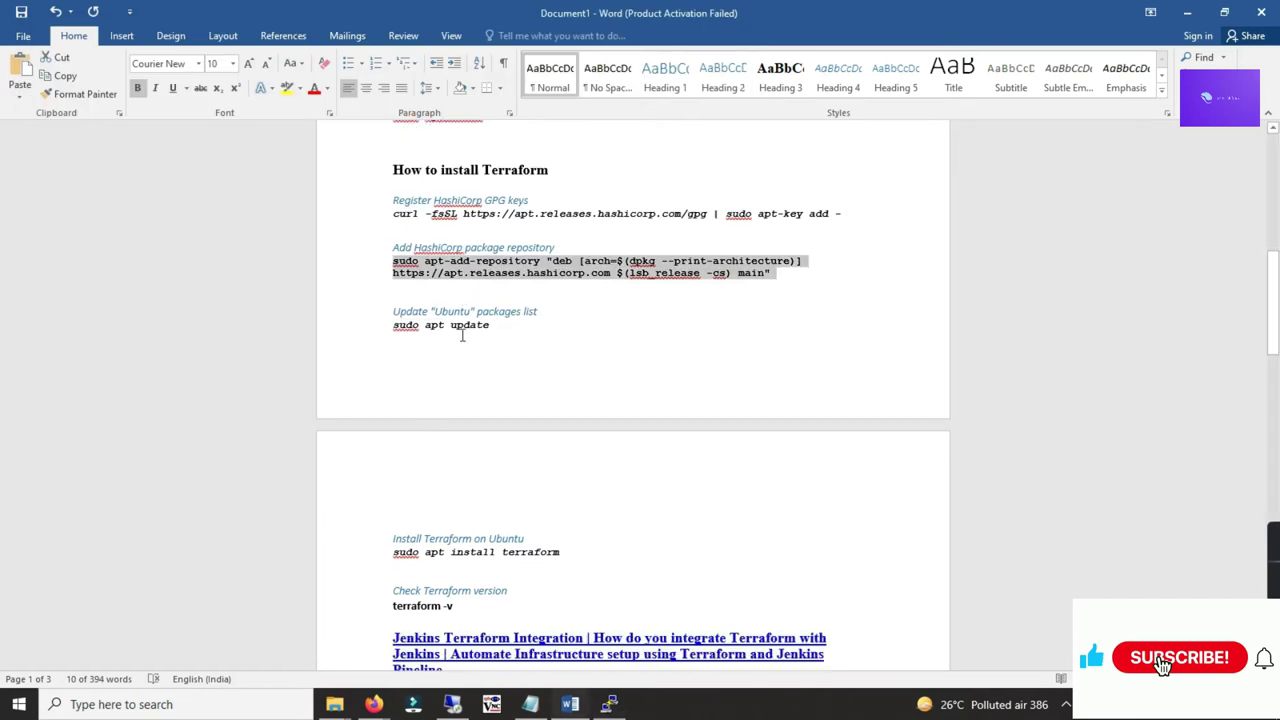
left_click_drag(494, 322, 401, 328)
key("ctrl+c")
key("alt+Tab")
right_click(497, 253)
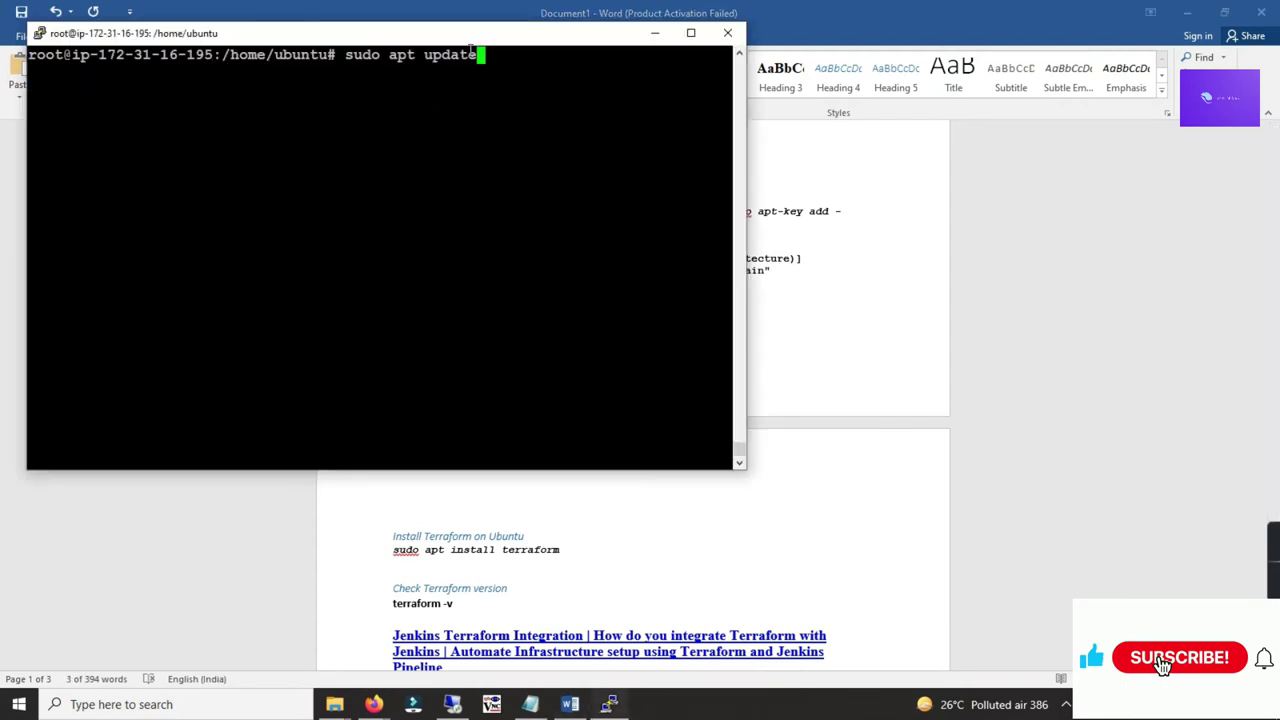
key("Return")
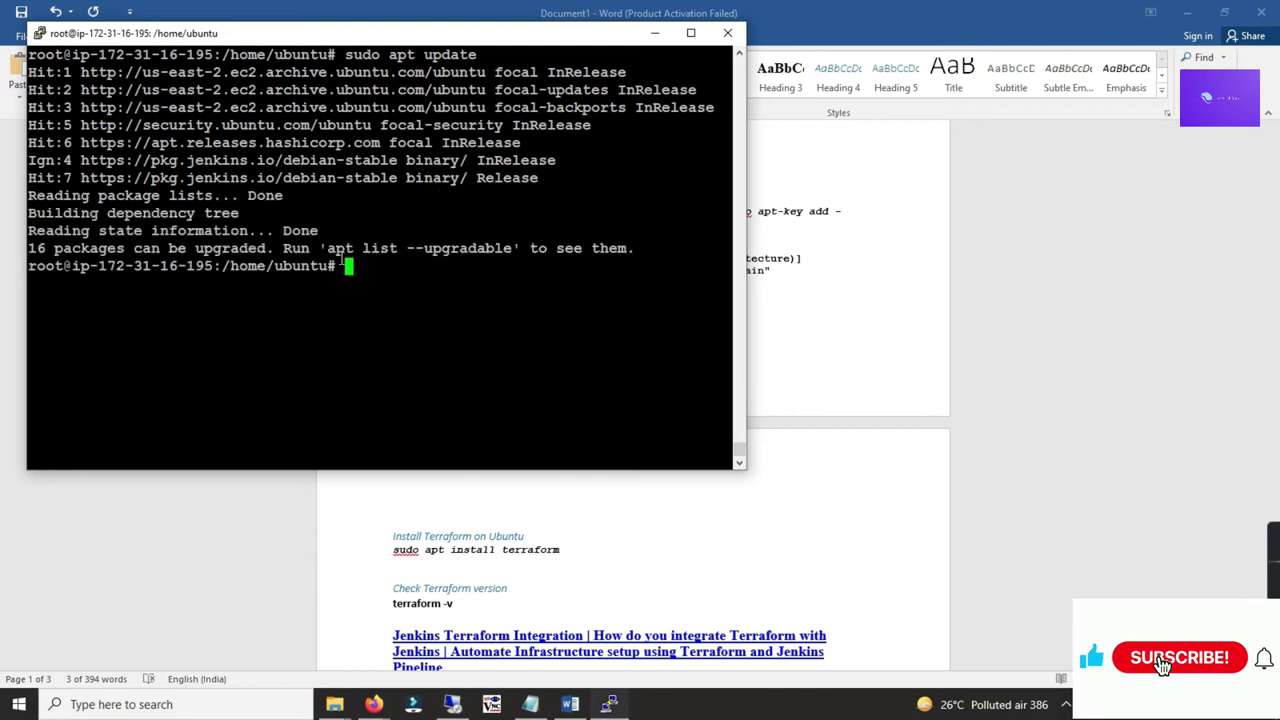
key("ctrl+l")
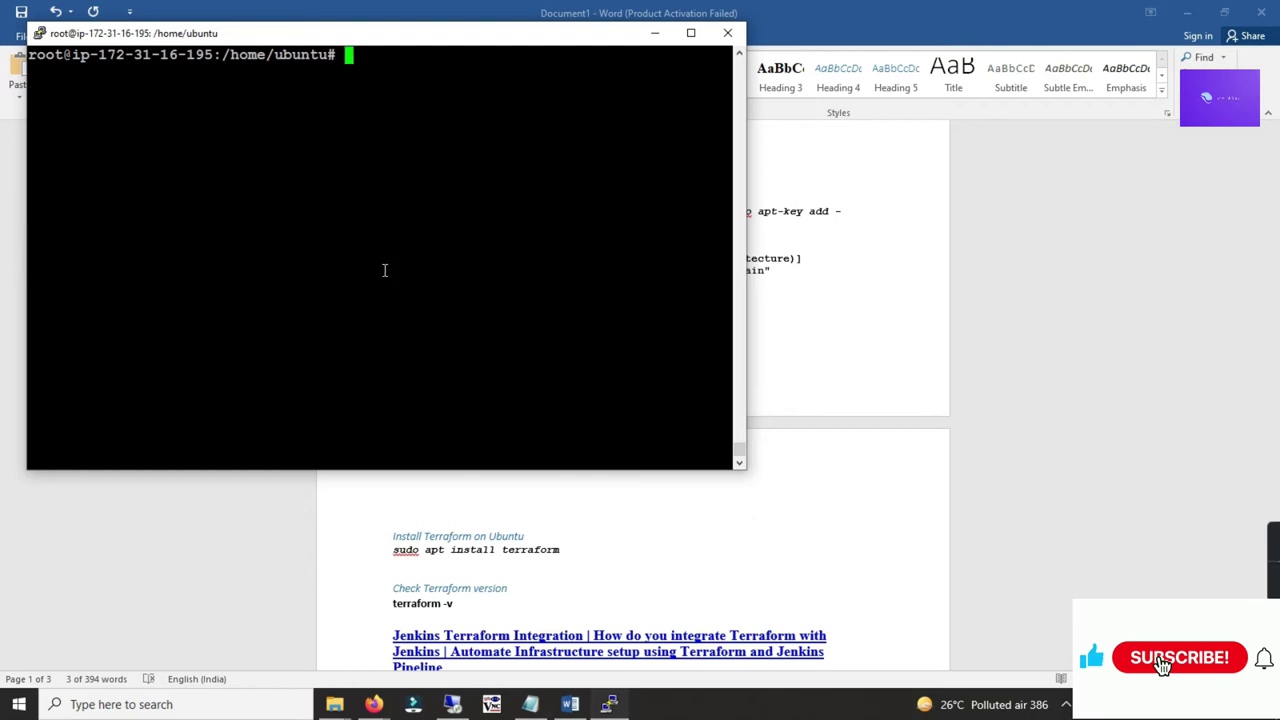
Step: Paste sudo apt install terraform from the guide at the terminal prompt
key("alt+Tab")
scroll(538, 324, "down", 2)
scroll(538, 324, "down", 2)
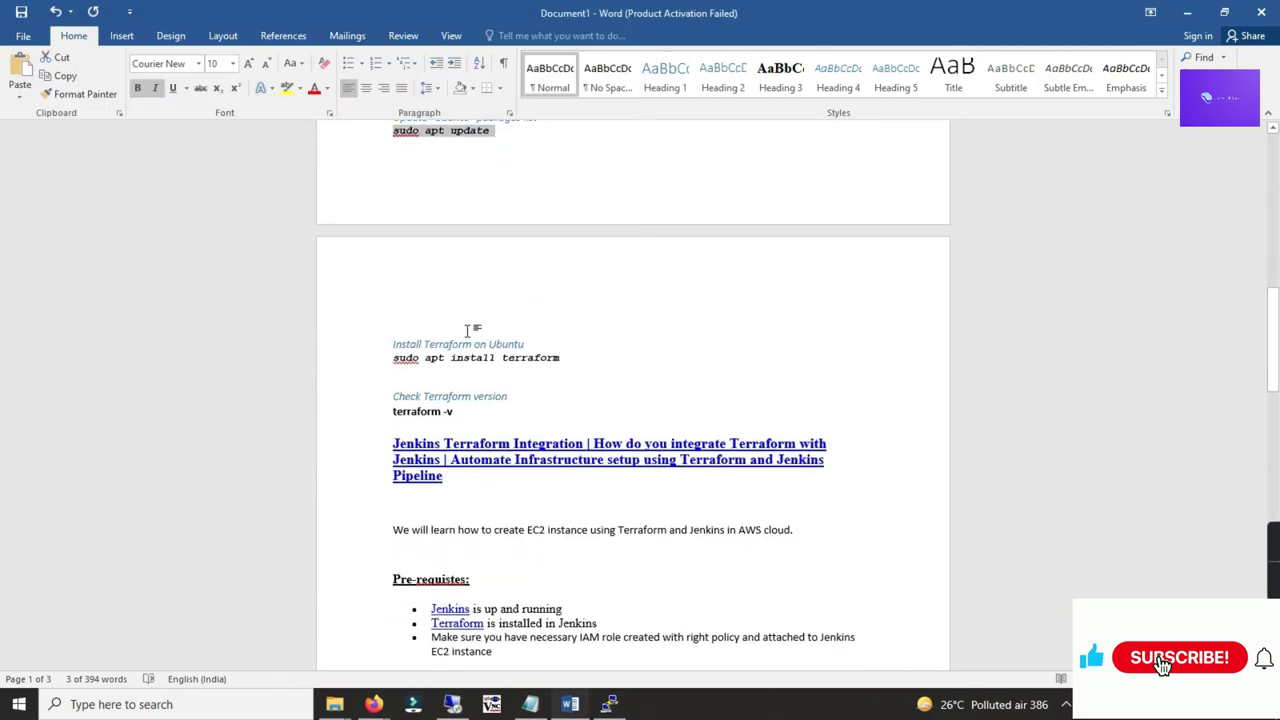
left_click_drag(566, 358, 395, 362)
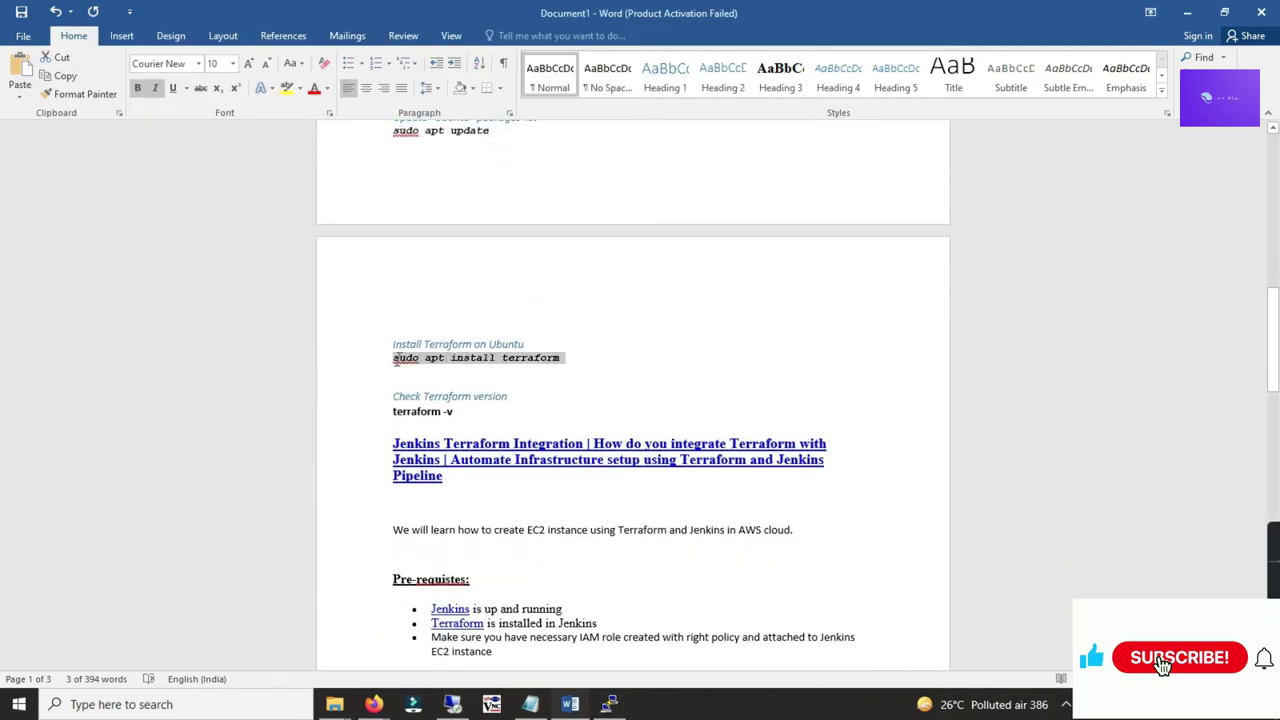
key("ctrl+c")
key("alt+Tab")
right_click(436, 235)
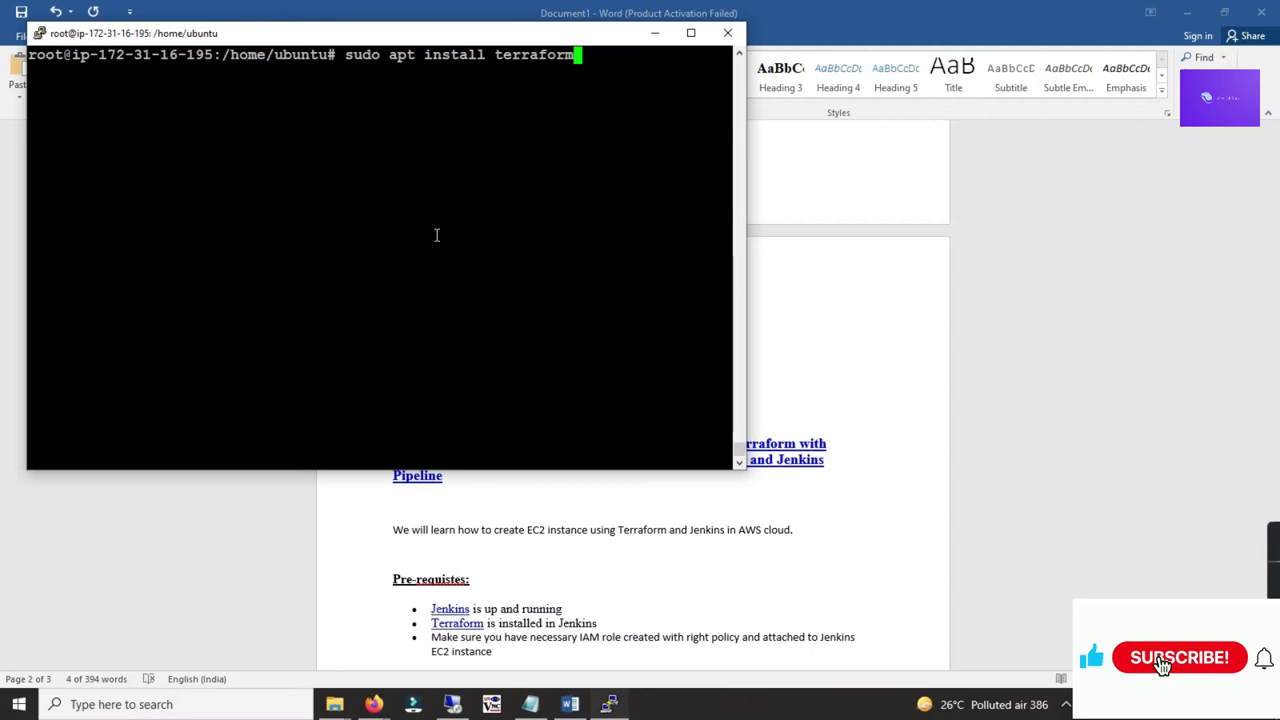
Step: Install Terraform and confirm terraform --version reports v1.1.2 on linux_amd64
key("Return")
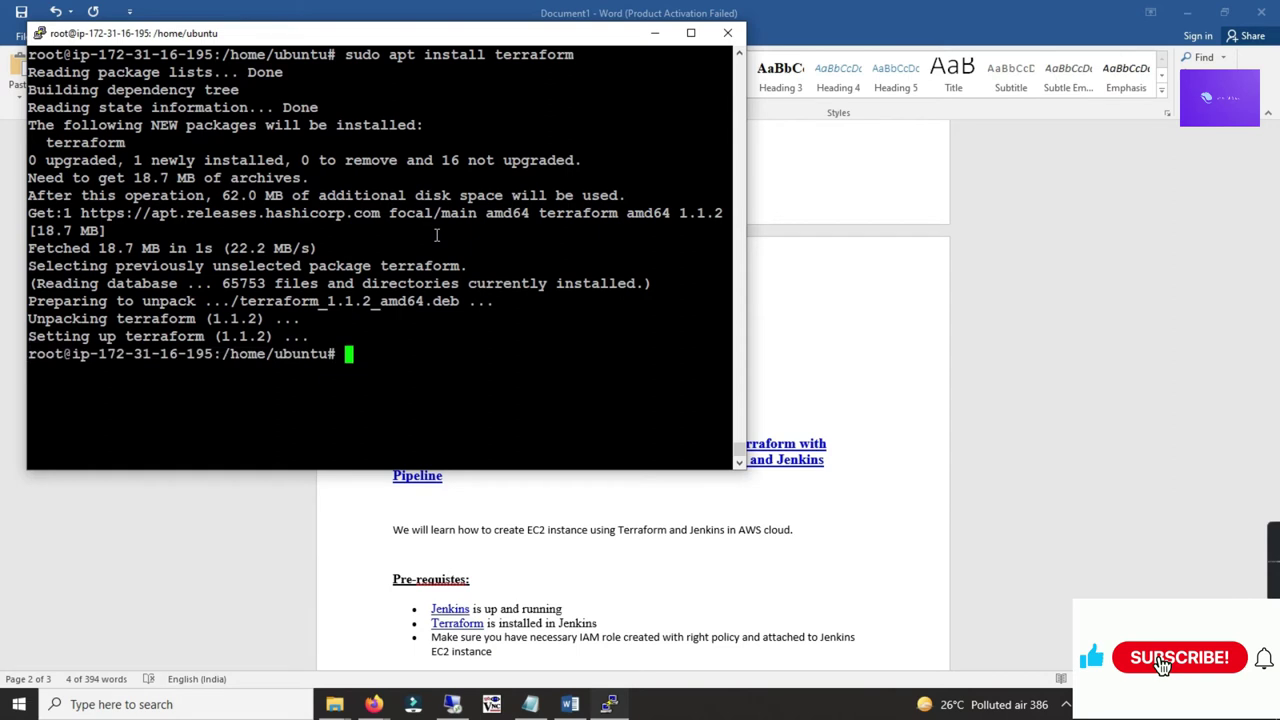
type("terrafor")
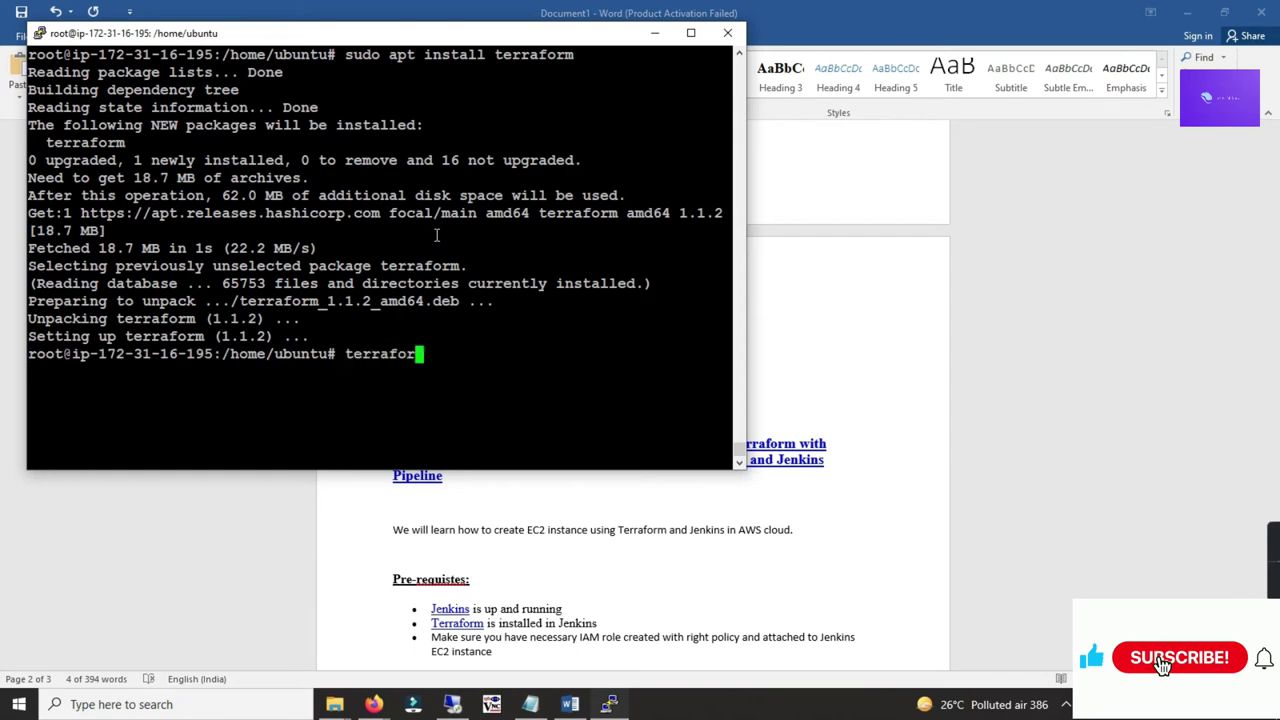
type("m --vee")
key("BackSpace")
type("rsion")
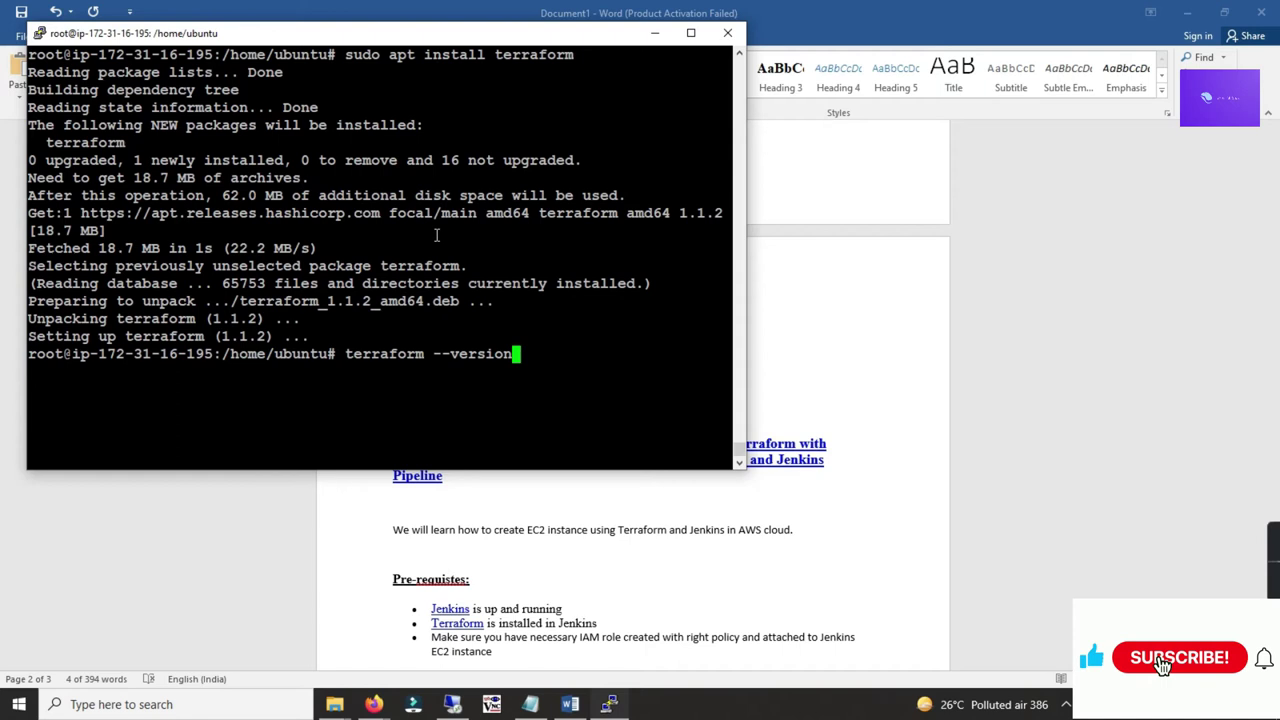
key("Return")
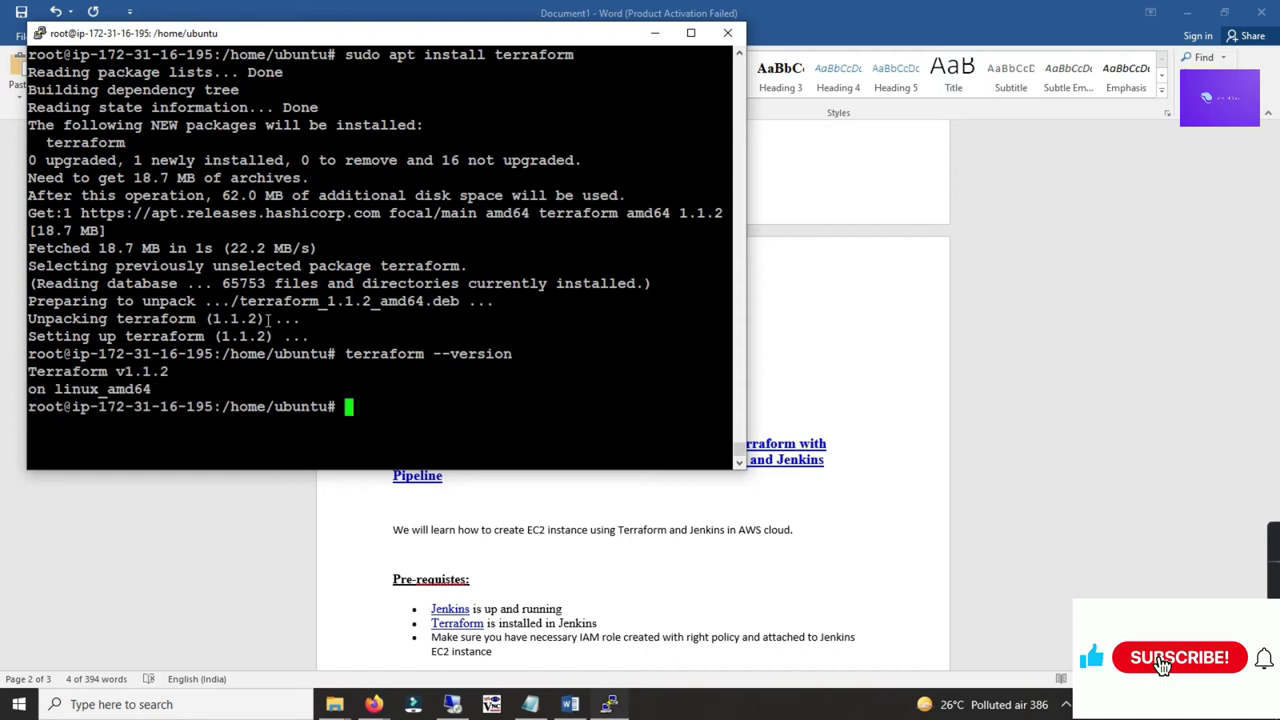
left_click_drag(170, 374, 46, 376)
left_click(195, 383)
left_click_drag(340, 409, 360, 407)
key("ctrl+l")
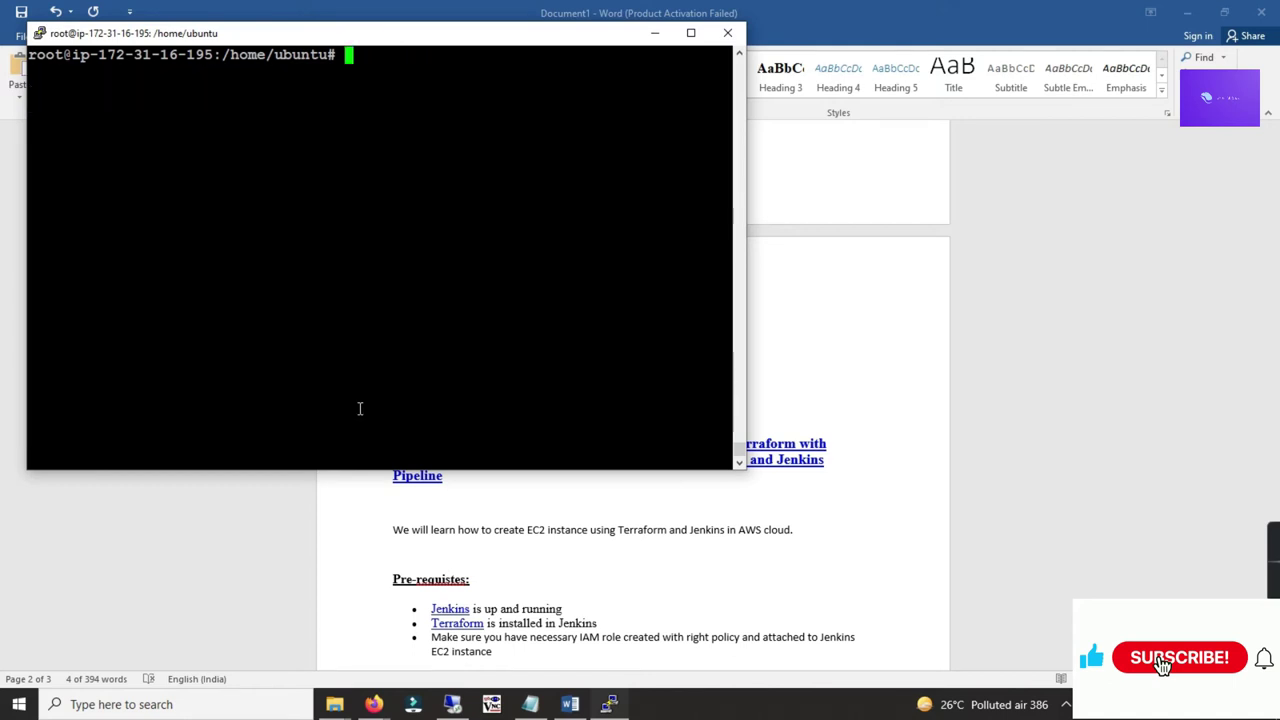
Step: Glance at the Word setup guide, then return to the server terminal
key("alt+Tab")
scroll(501, 337, "down", 1)
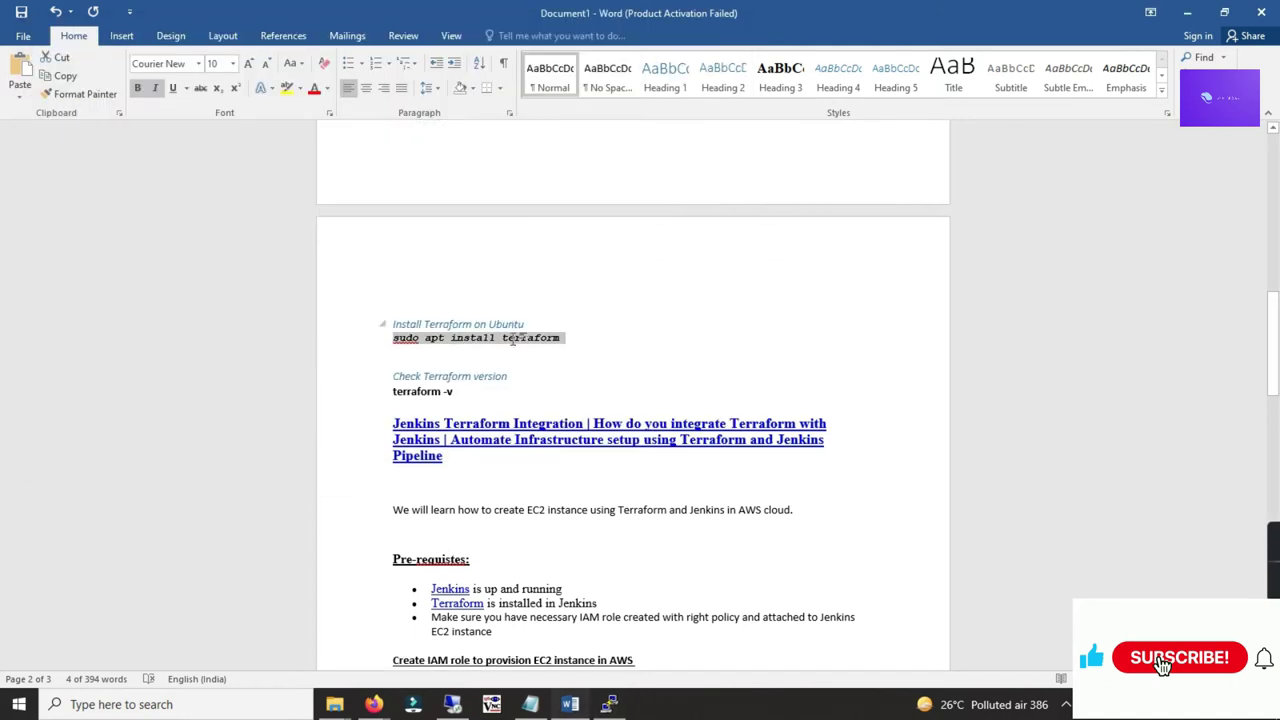
scroll(507, 325, "up", 2)
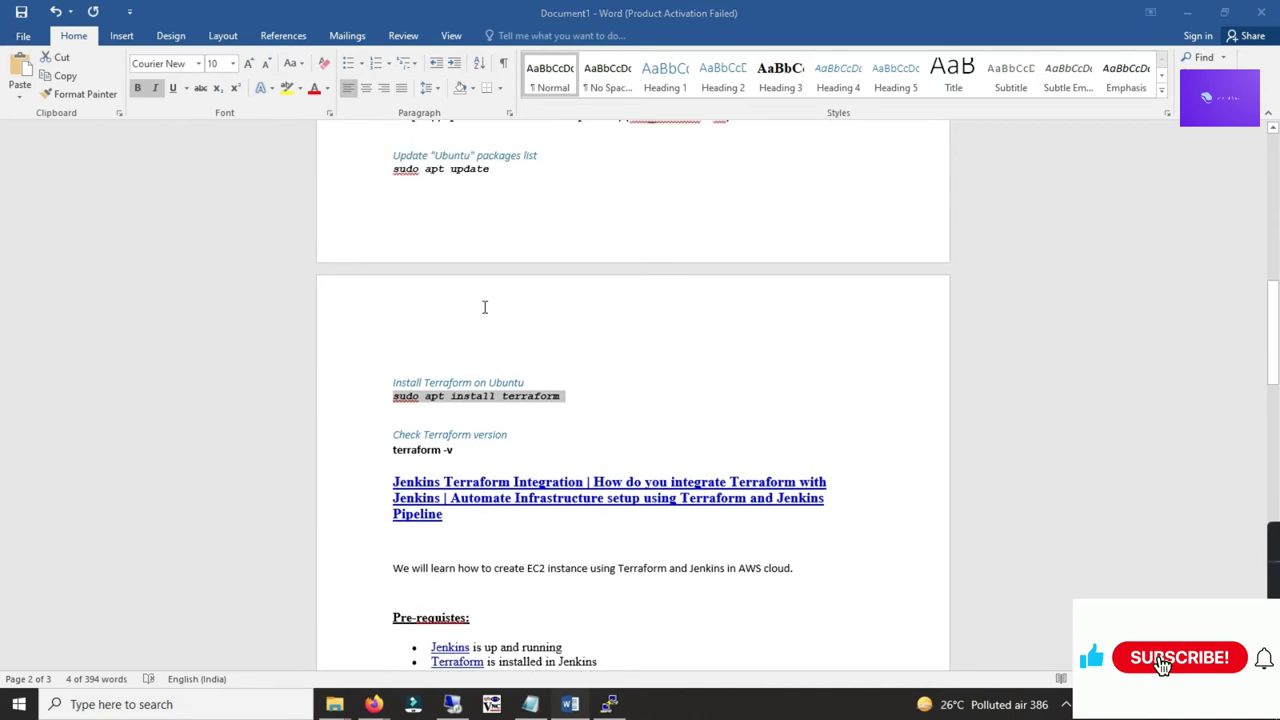
key("alt+Tab")
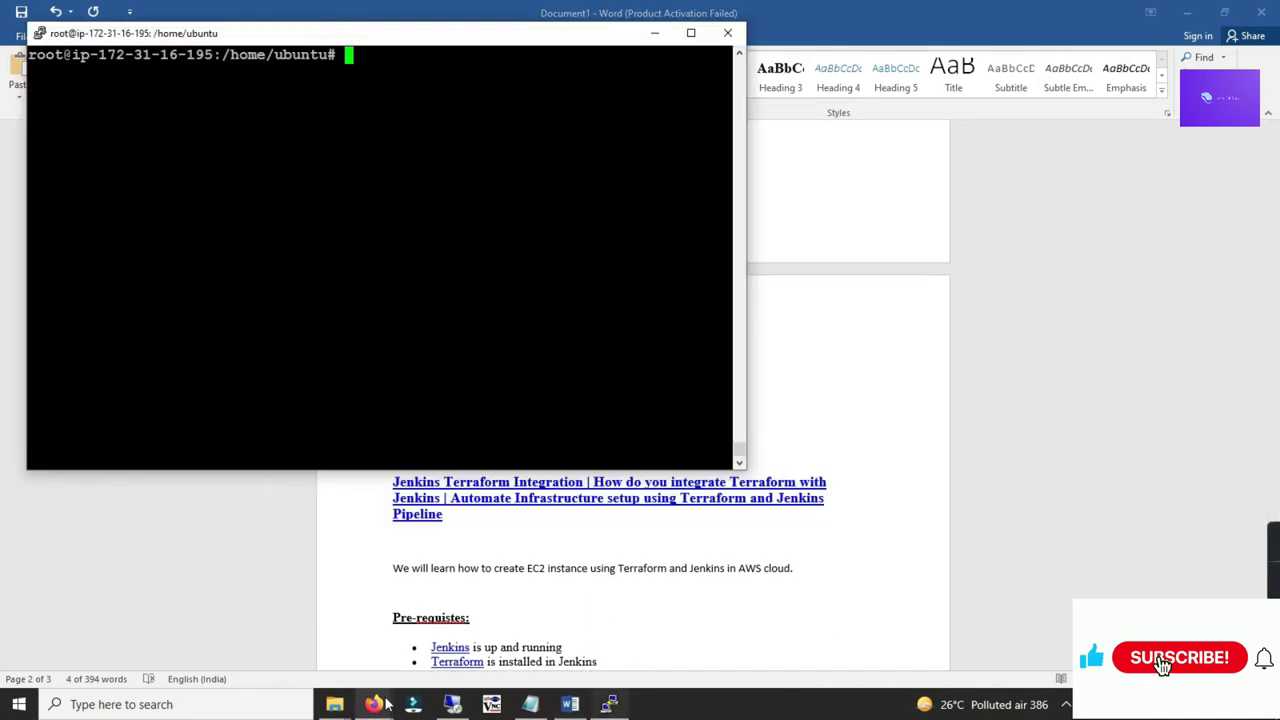
Step: Open the server's public IP on port 8080 in a private browser window
mouse_move(373, 704)
left_click(510, 640)
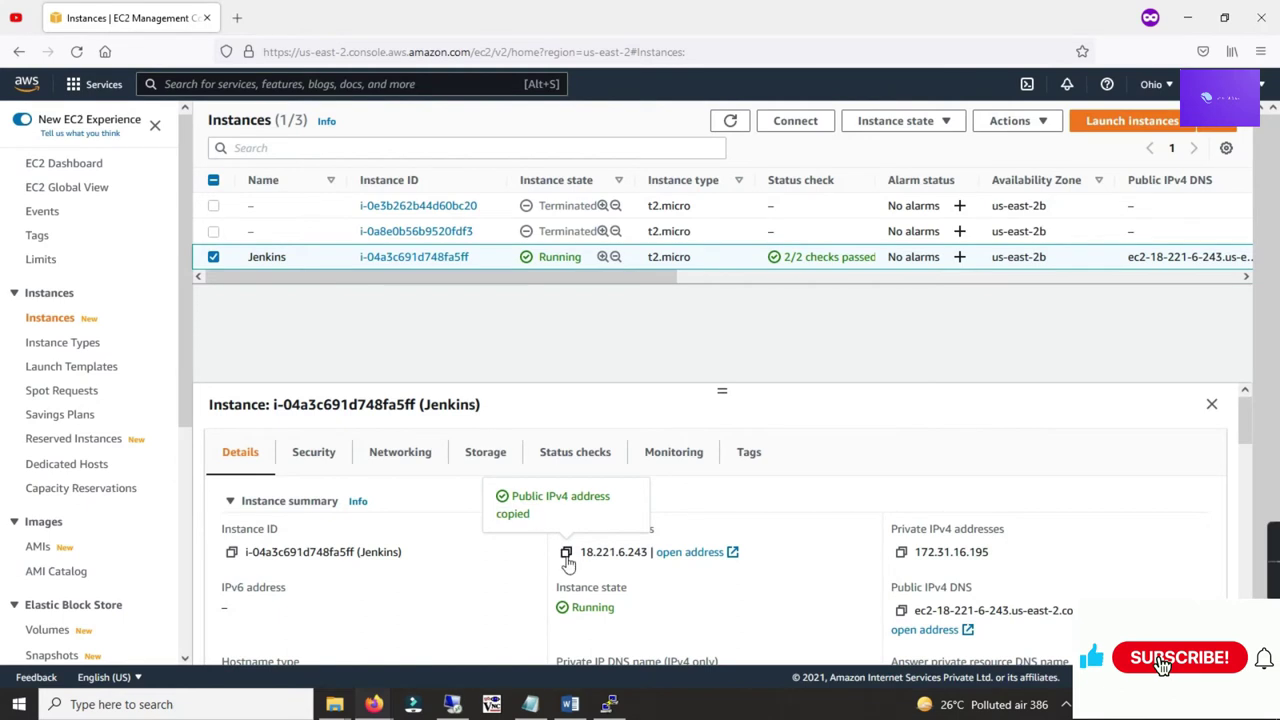
key("ctrl+shift+p")
key("ctrl+v")
type(":8080")
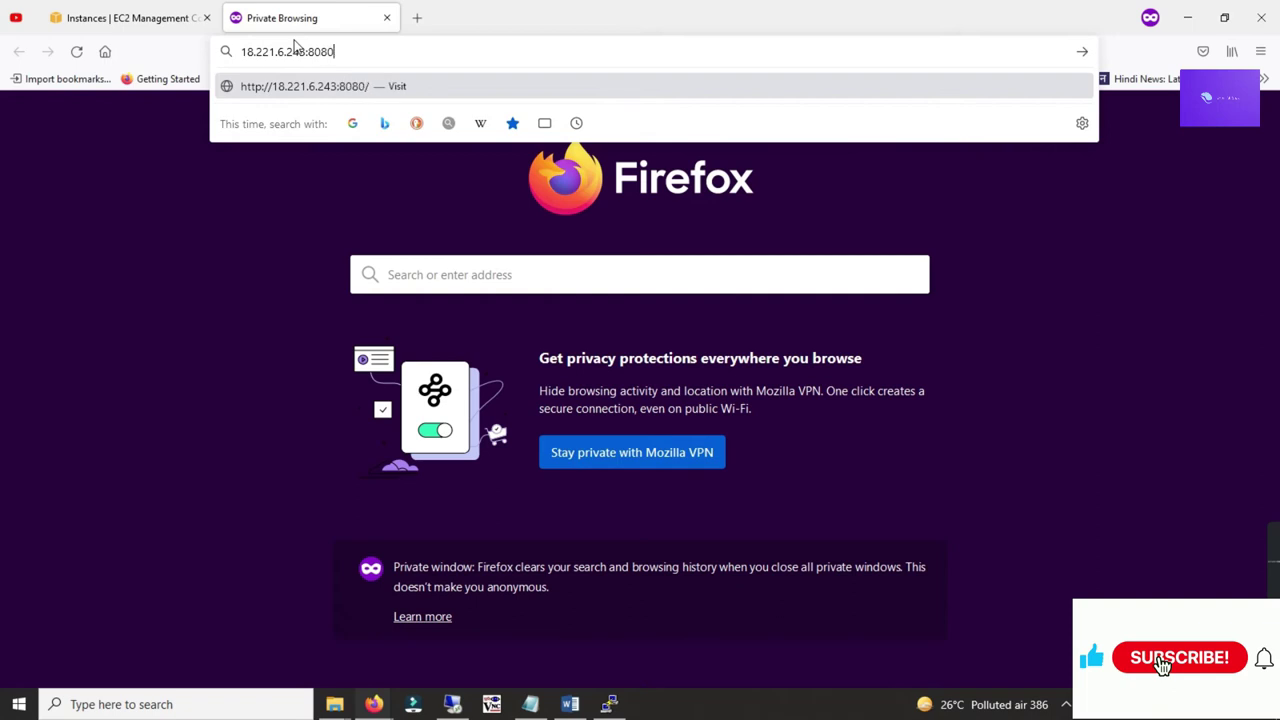
key("Return")
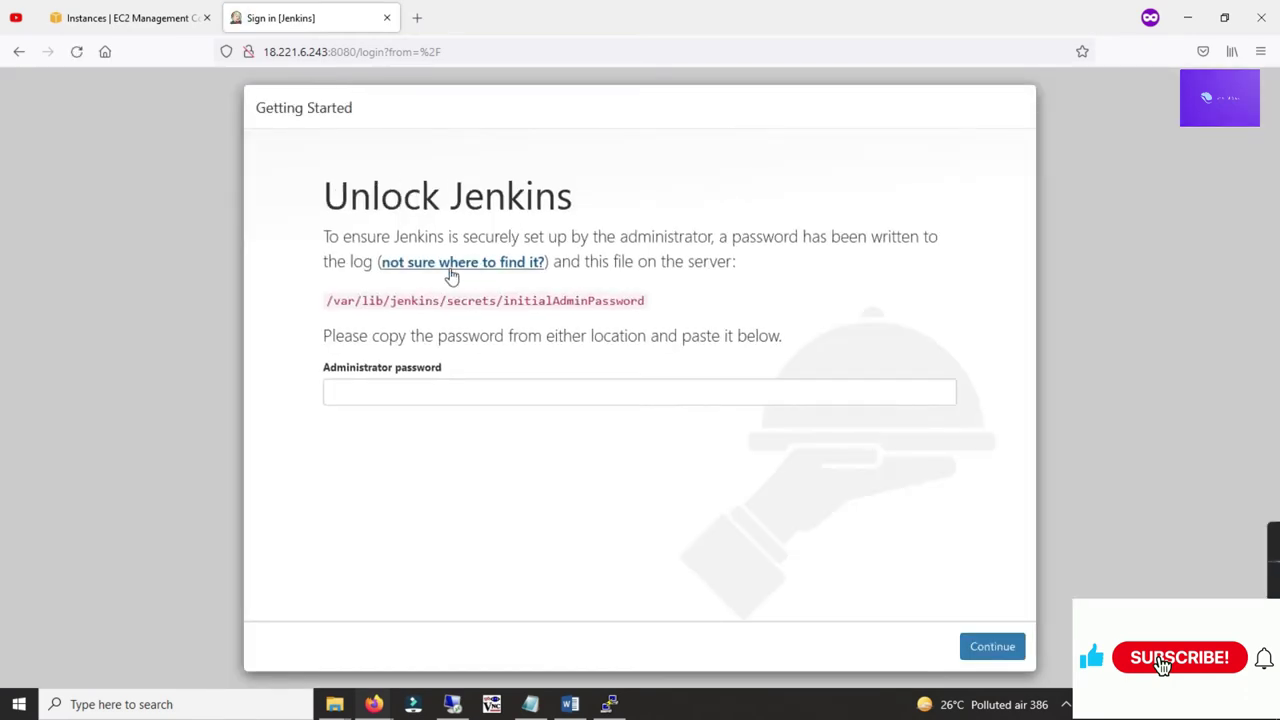
left_click_drag(355, 234, 444, 237)
left_click(444, 237)
left_click_drag(626, 237, 682, 237)
left_click(709, 303)
Step: Print the initialAdminPassword file with cat and paste it into Administrator password
left_click_drag(646, 301, 324, 301)
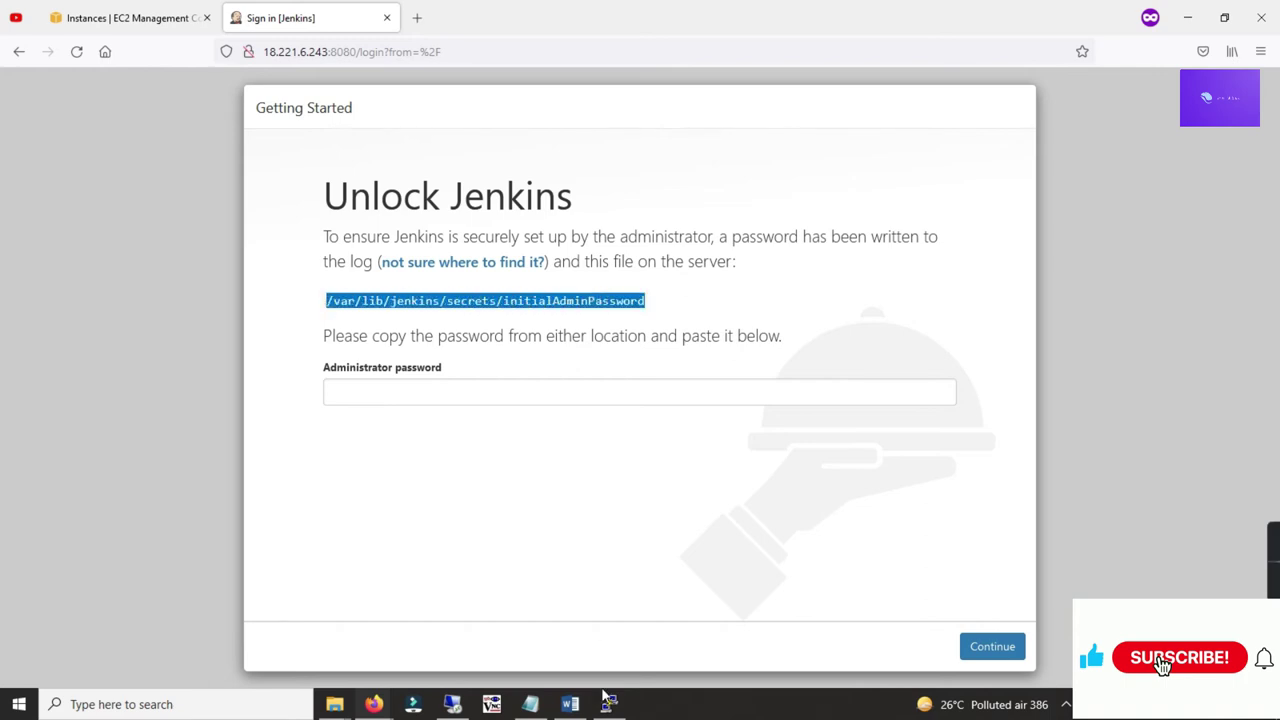
left_click(608, 703)
type("cat")
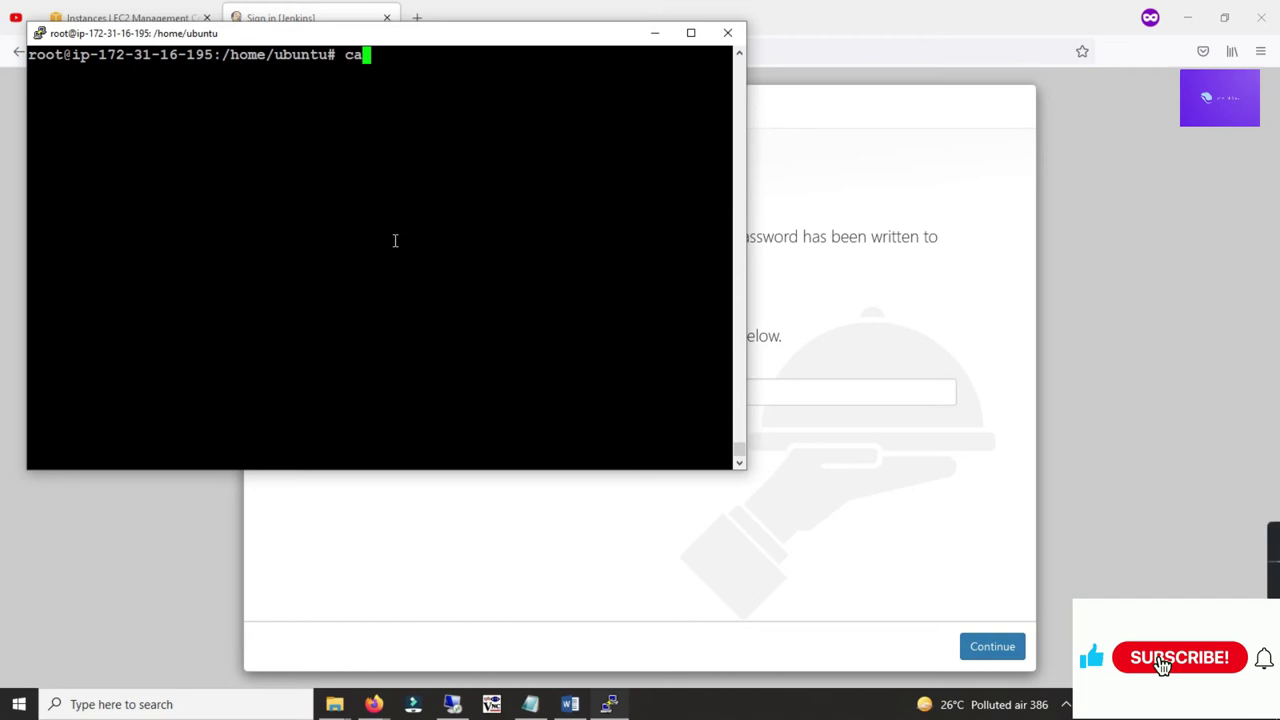
right_click(396, 141)
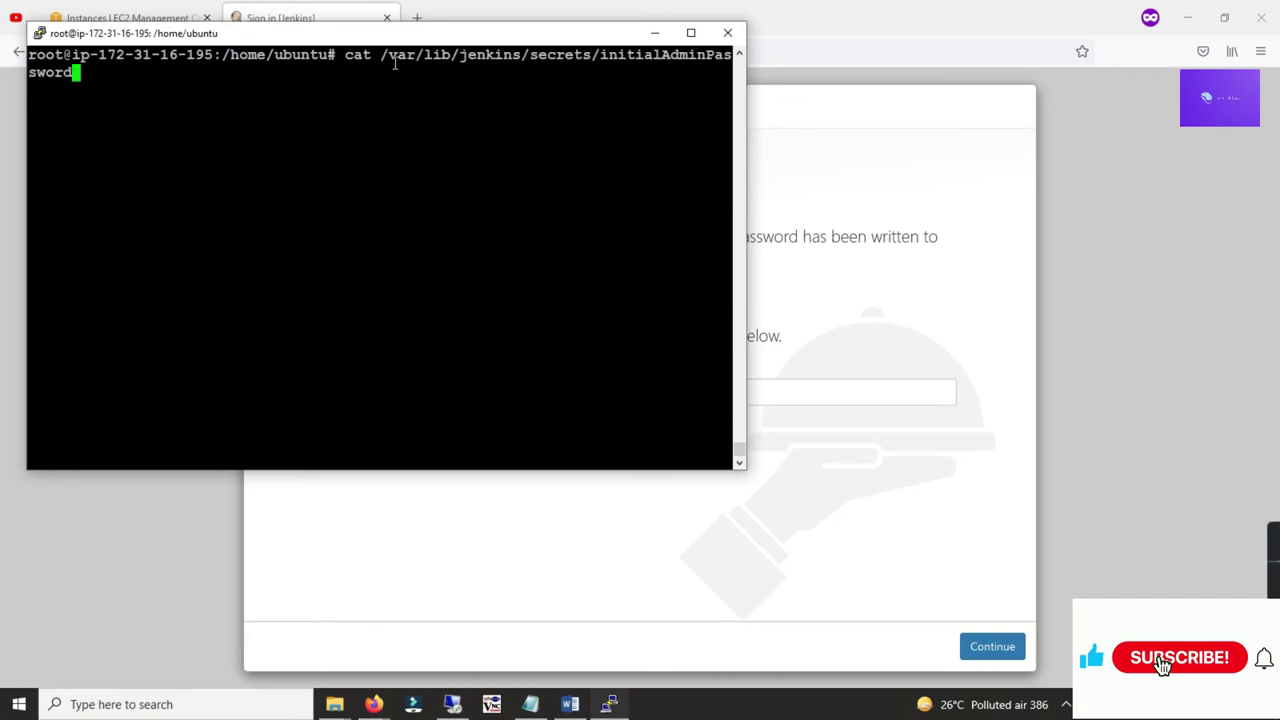
key("Return")
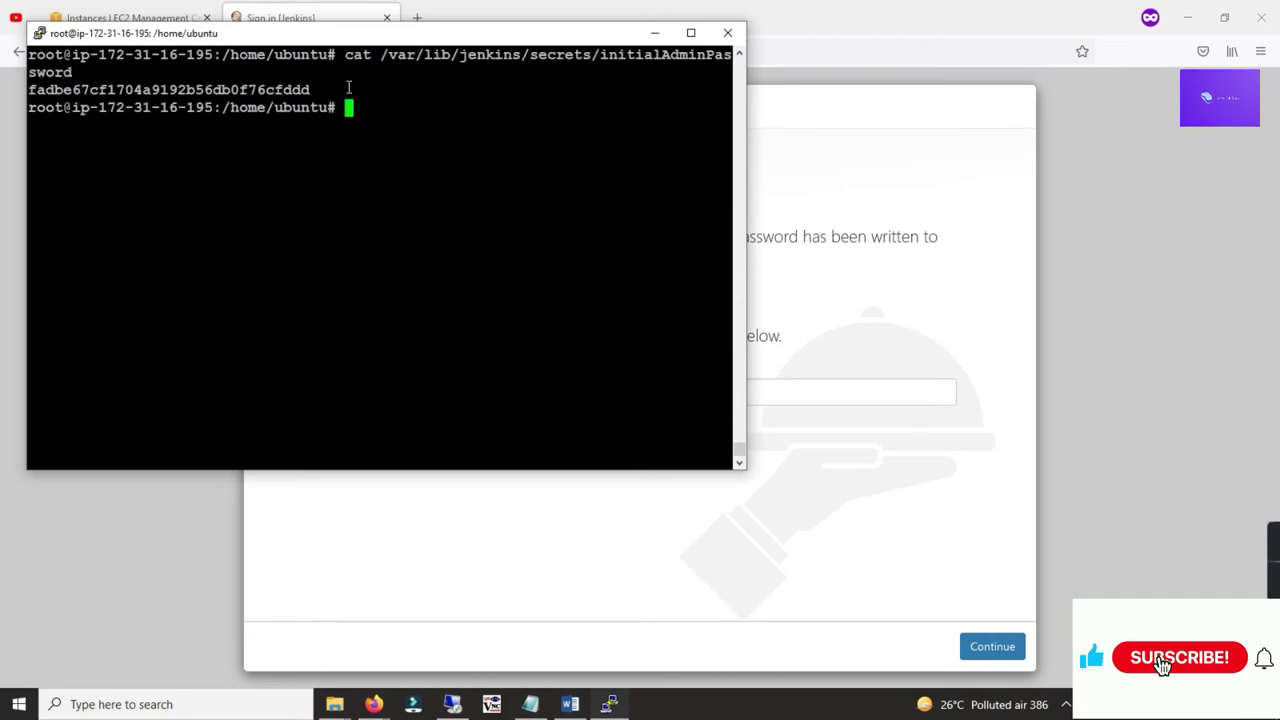
mouse_move(316, 90)
left_mouse_down()
mouse_move(38, 92)
mouse_move(308, 88)
left_mouse_up()
key("ctrl+c")
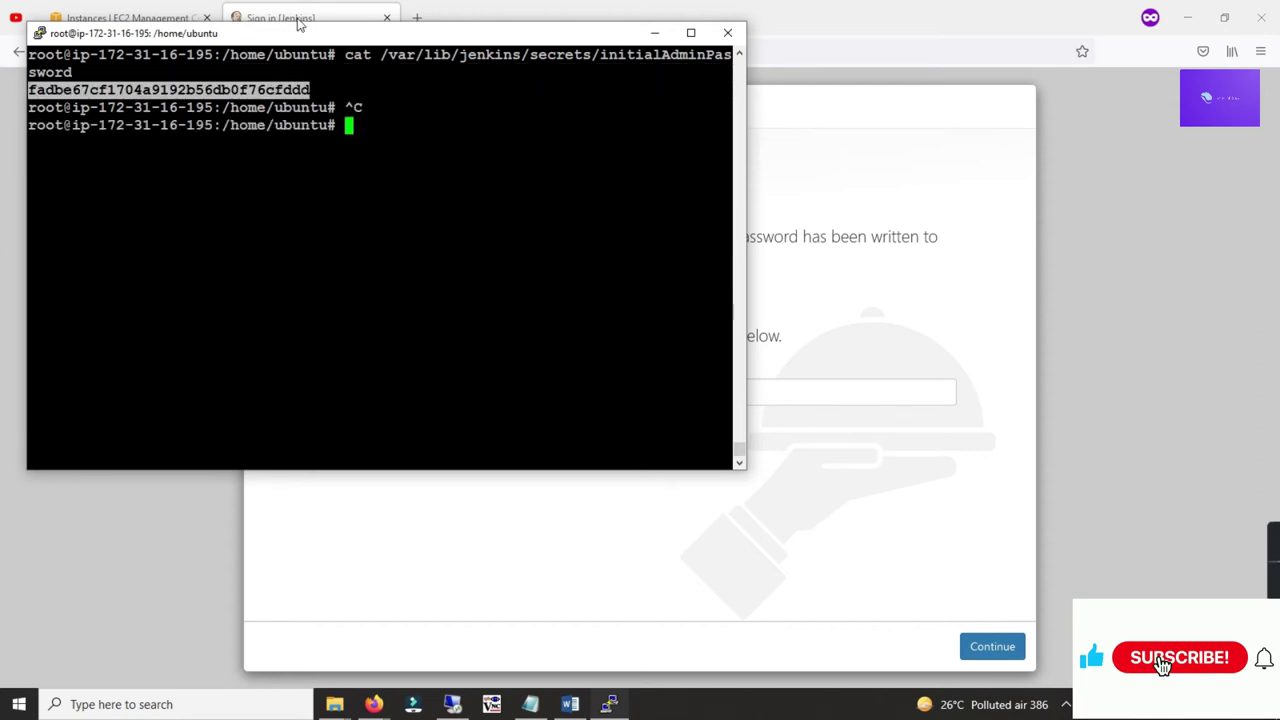
left_click(326, 18)
left_click(432, 391)
key("ctrl+v")
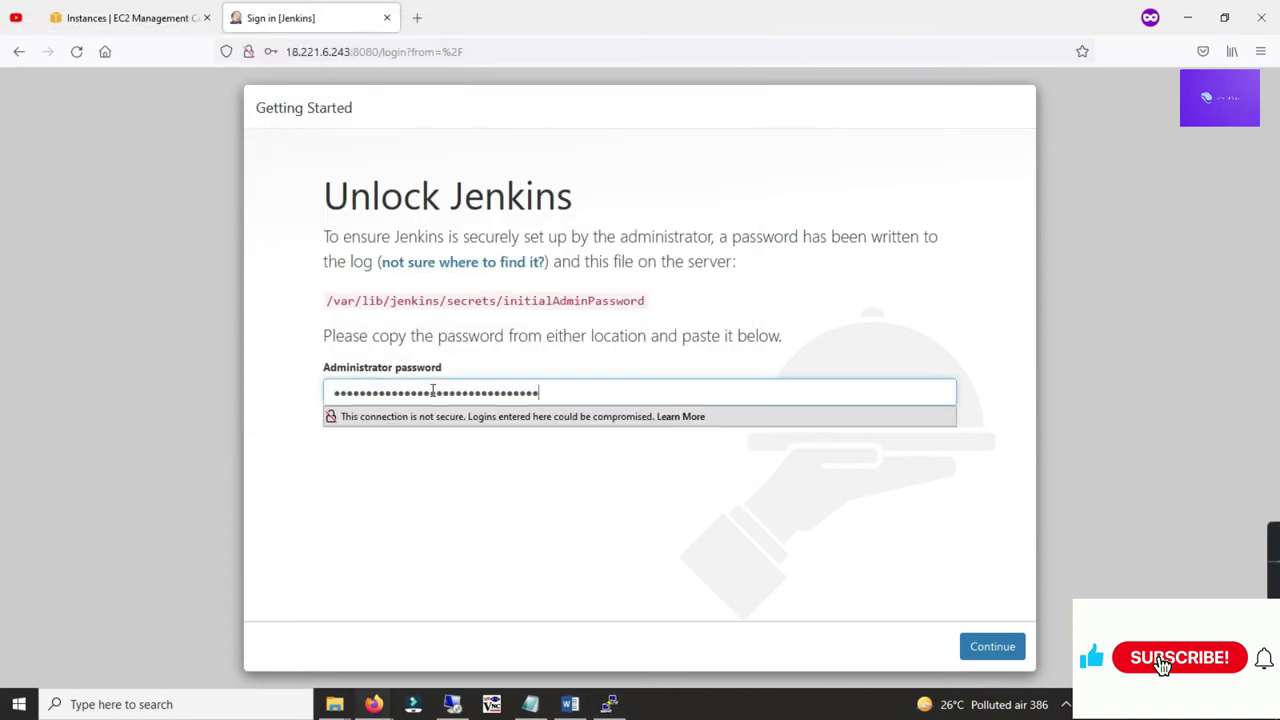
Step: Unlock Jenkins, install suggested plugins, and fill in the first admin user's username, password, name and e-mail
left_click(988, 646)
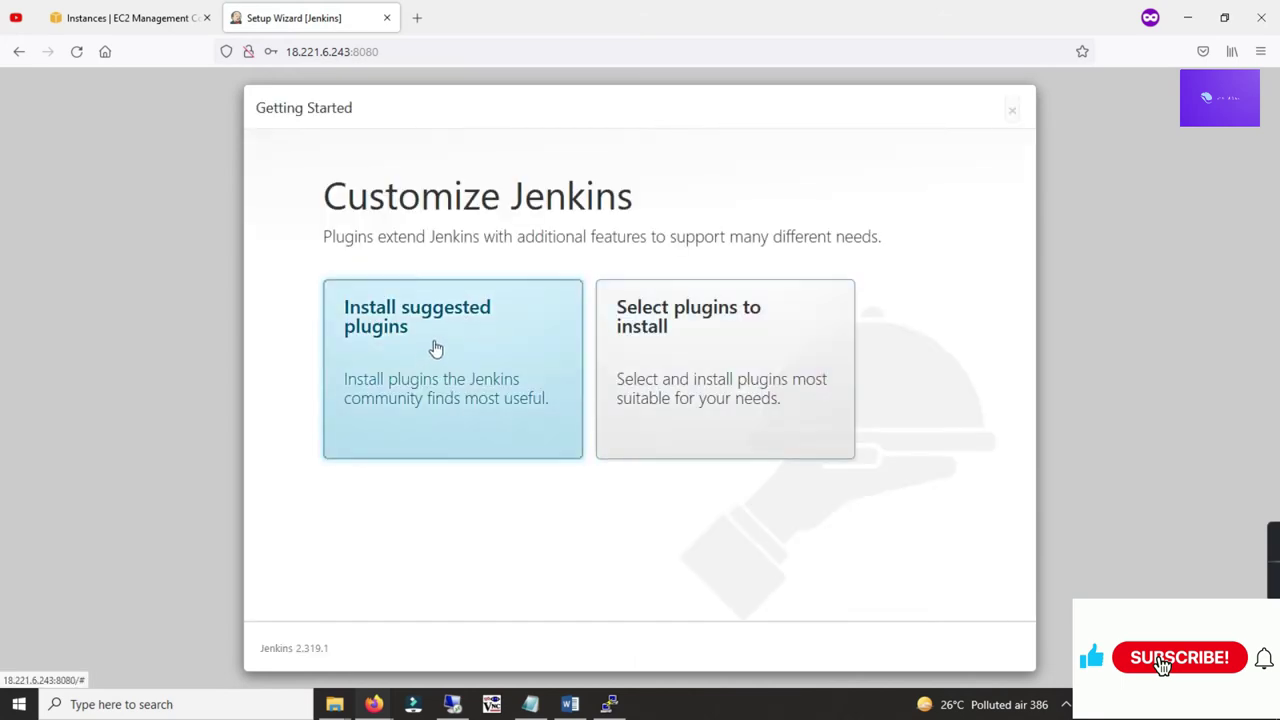
left_click(443, 309)
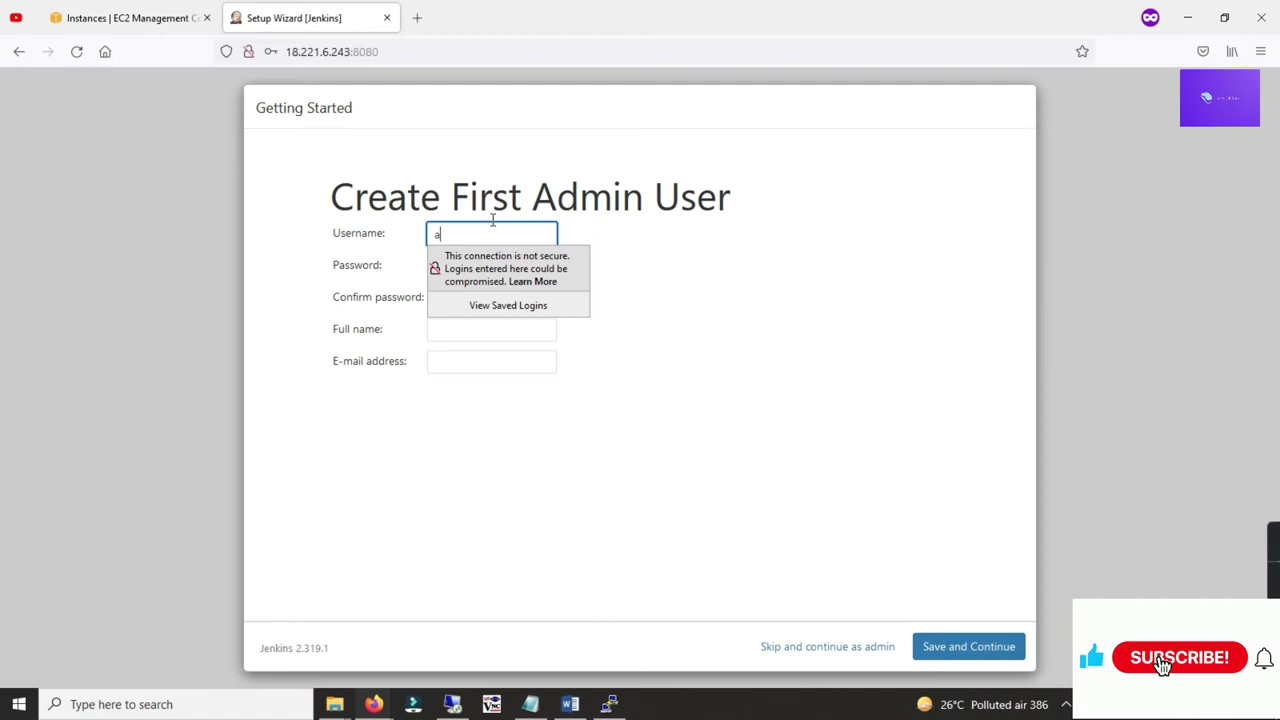
type("n")
key("Tab")
type("a")
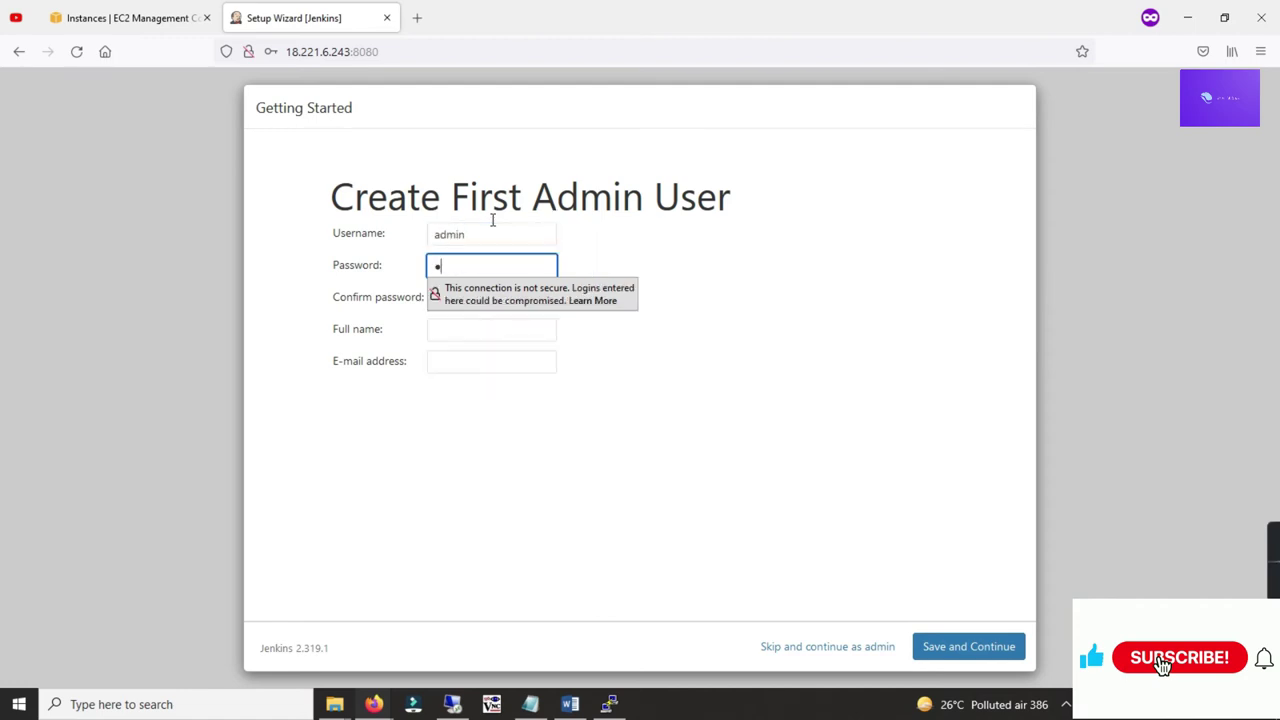
key("Tab")
type("abcd")
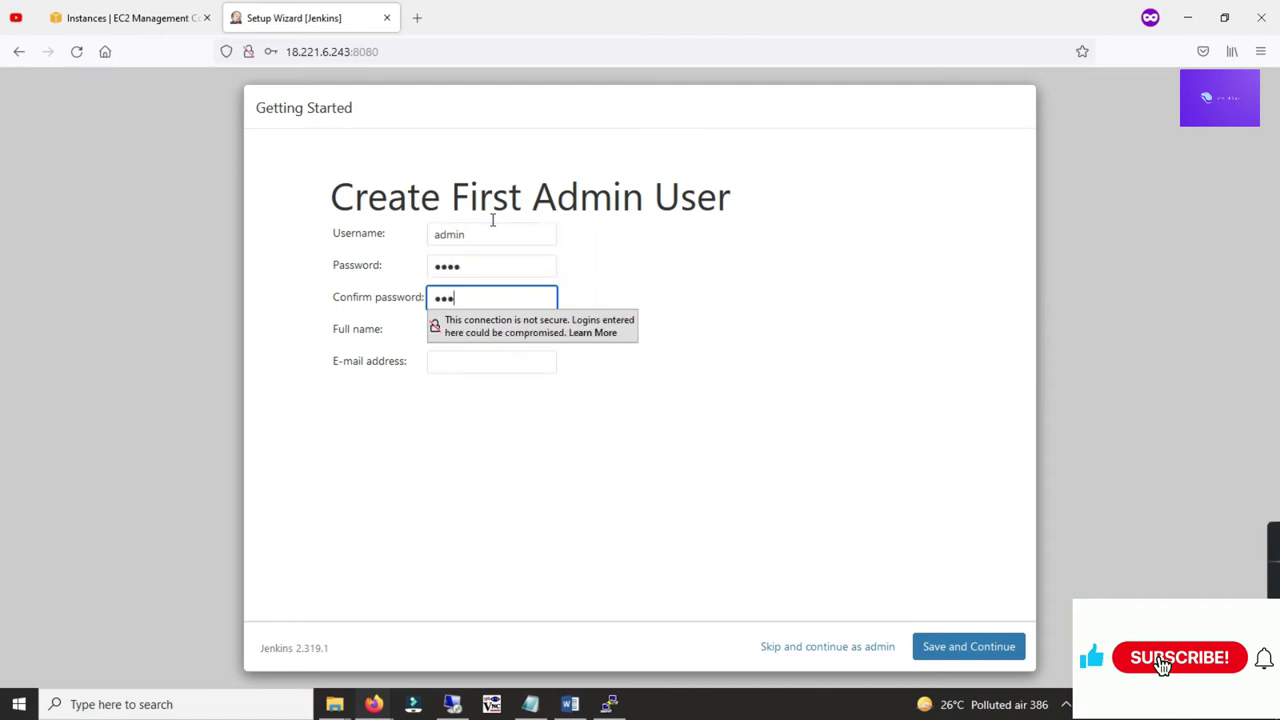
key("Tab")
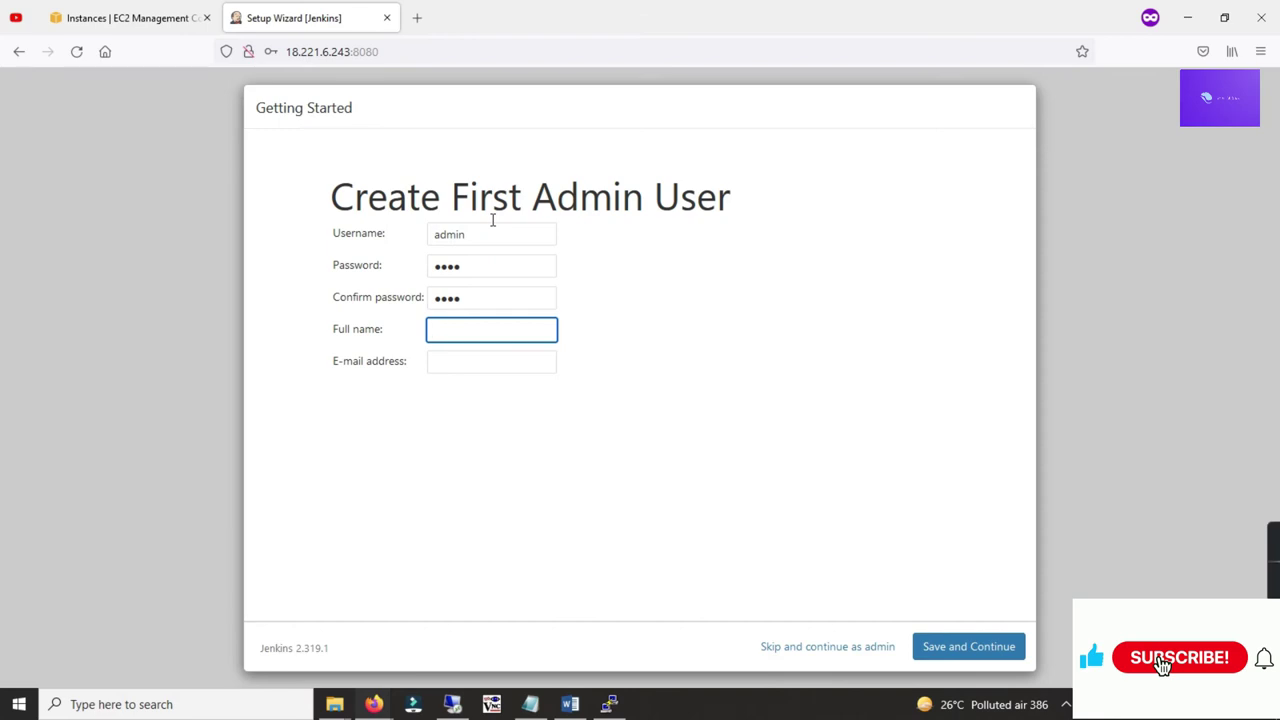
type("tekno pathshala")
key("Tab")
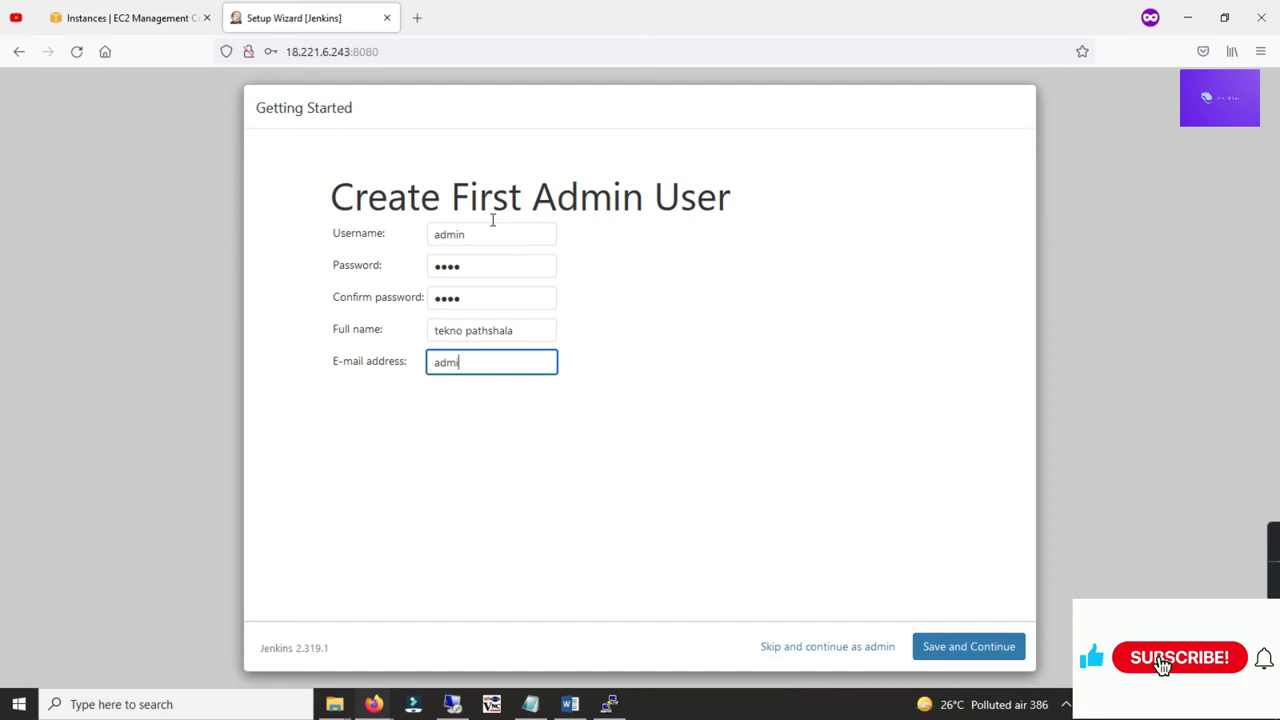
key("Tab")
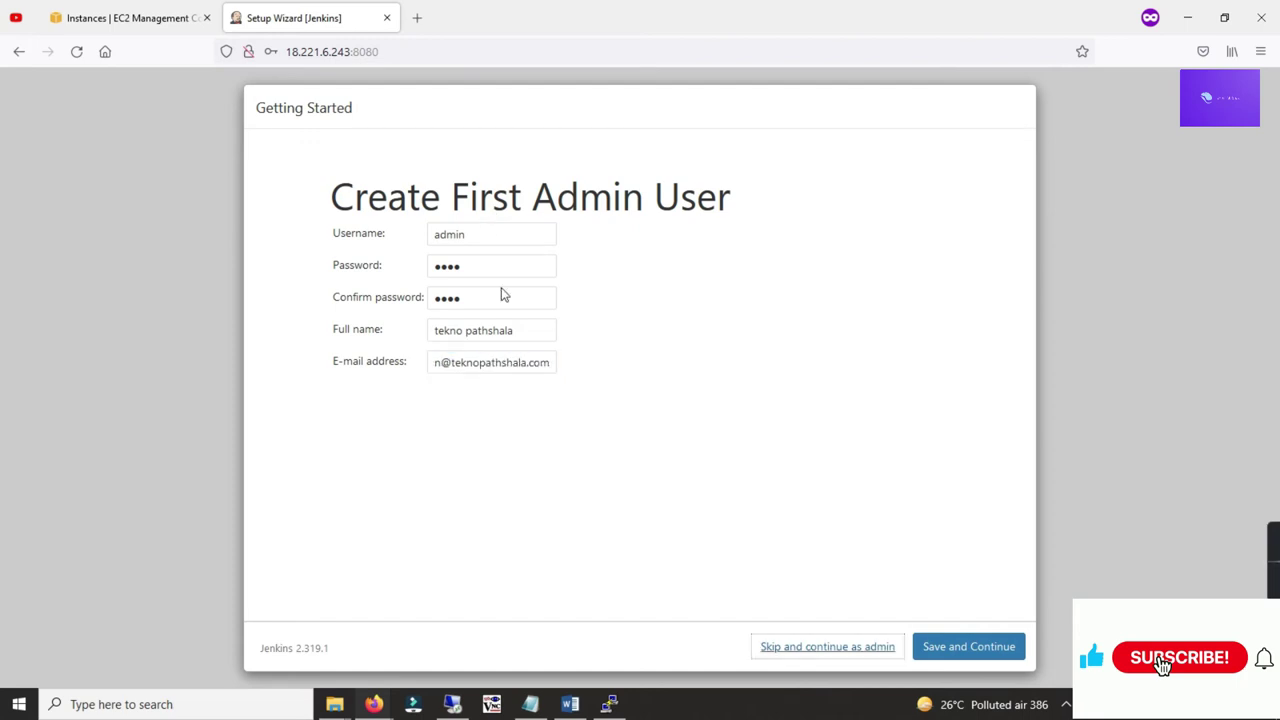
Step: Save the admin user, keep the proposed Jenkins URL, and start using Jenkins
left_click(968, 646)
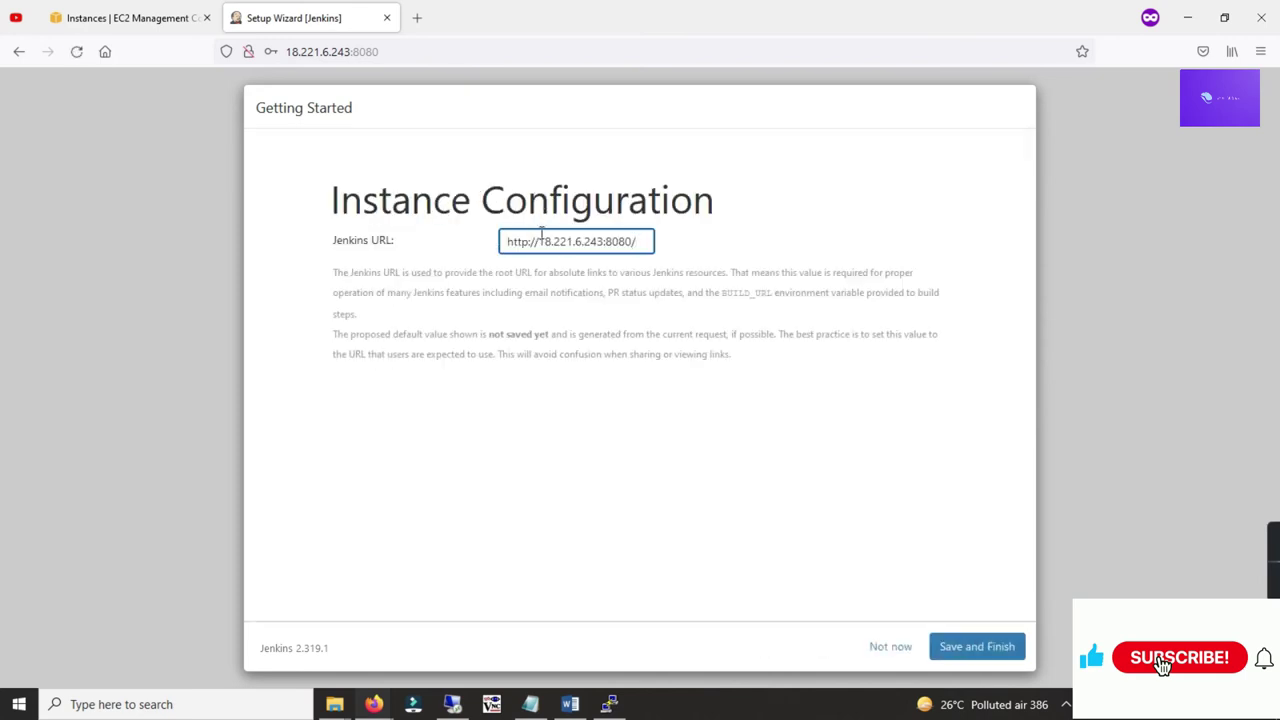
left_click_drag(506, 238, 652, 245)
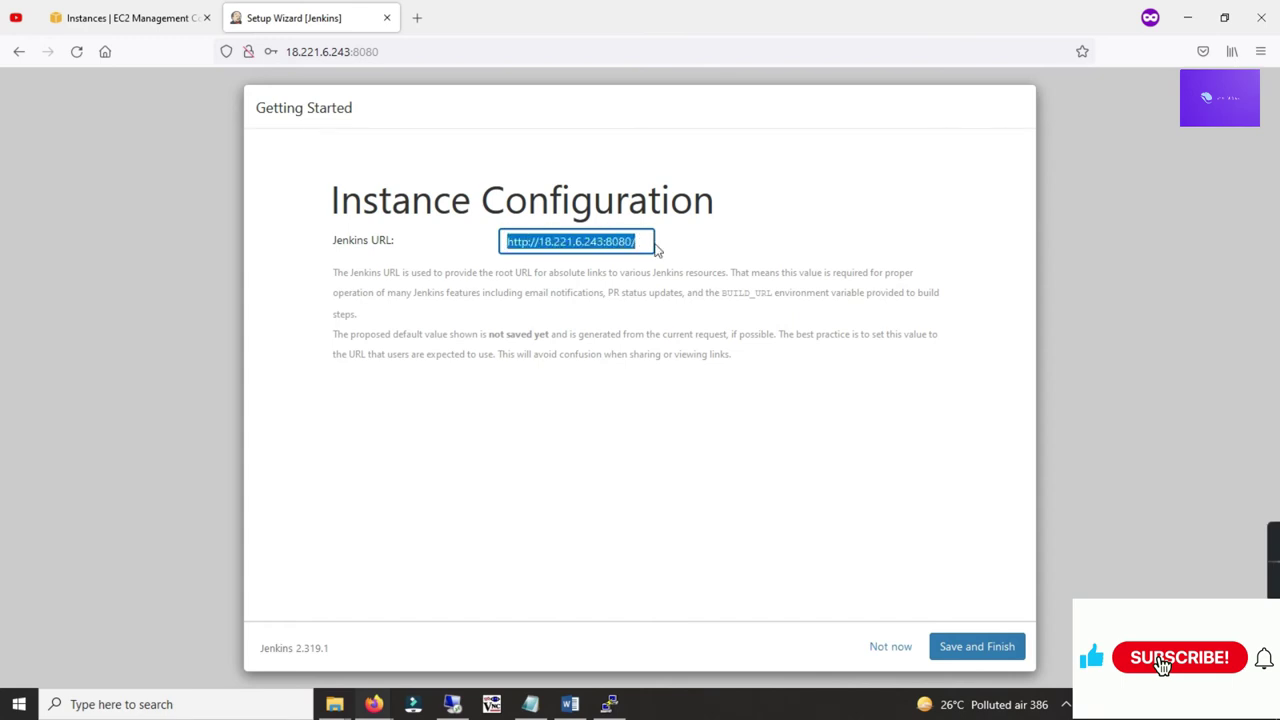
left_click(660, 251)
left_click(989, 650)
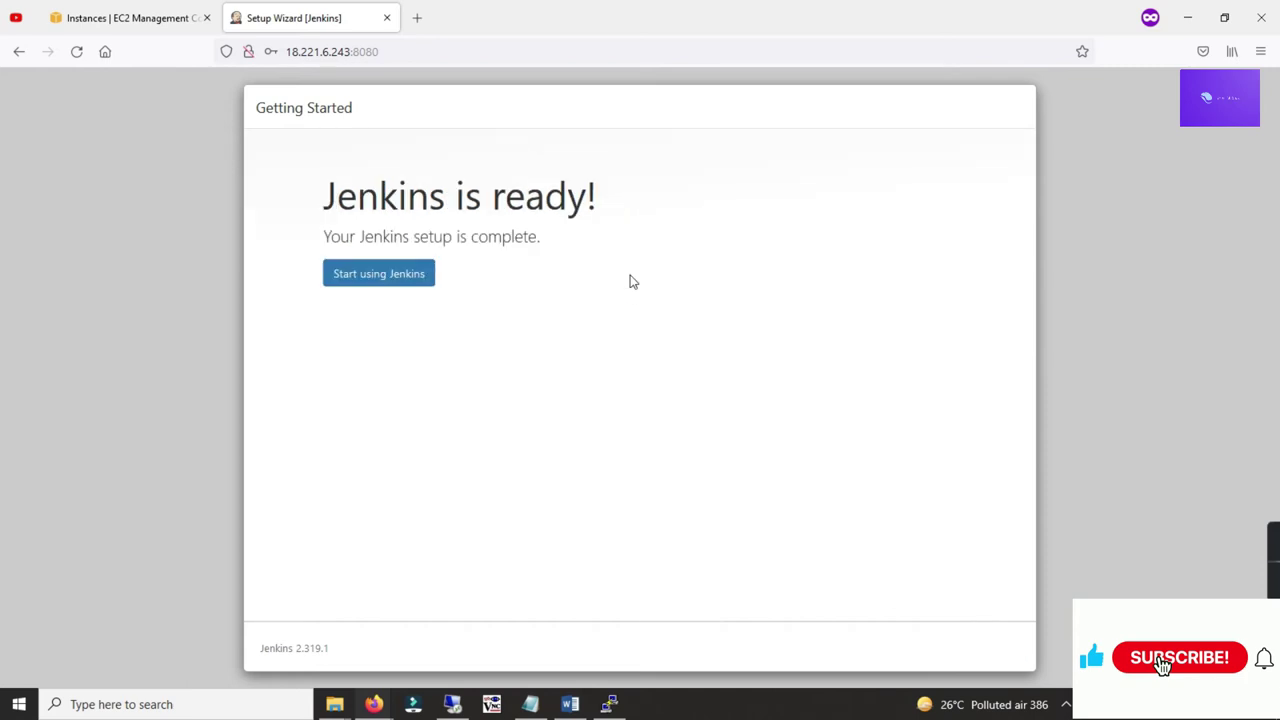
left_click(390, 274)
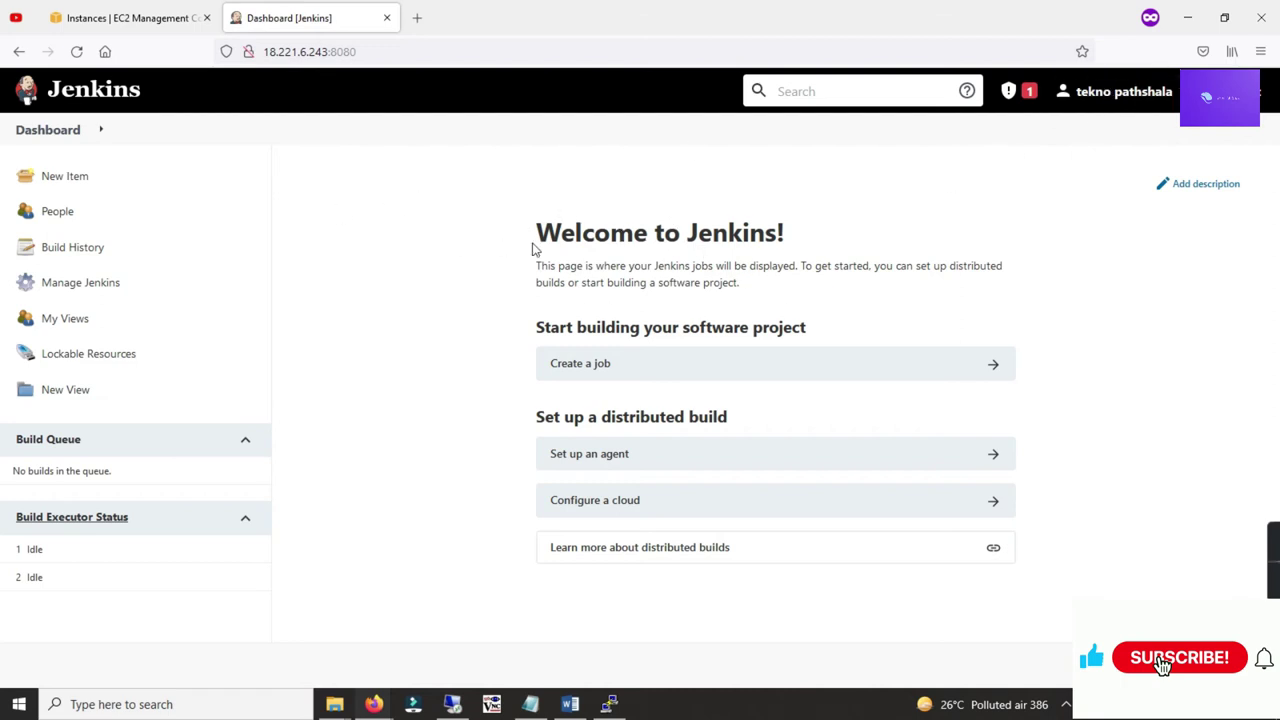
Step: Scroll through the Word notes reviewing the intro and IAM role prerequisite
left_click(572, 704)
scroll(495, 322, "down", 5)
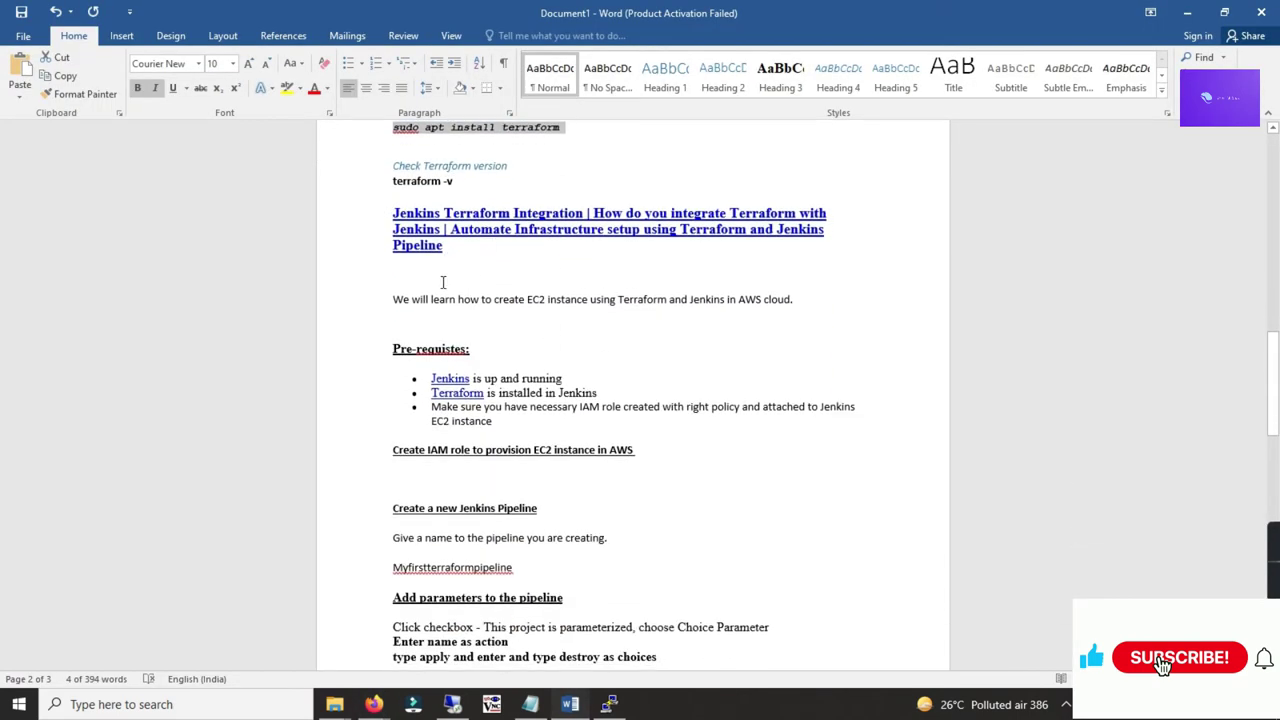
left_click_drag(389, 299, 740, 300)
left_click(721, 317)
scroll(720, 310, "down", 3)
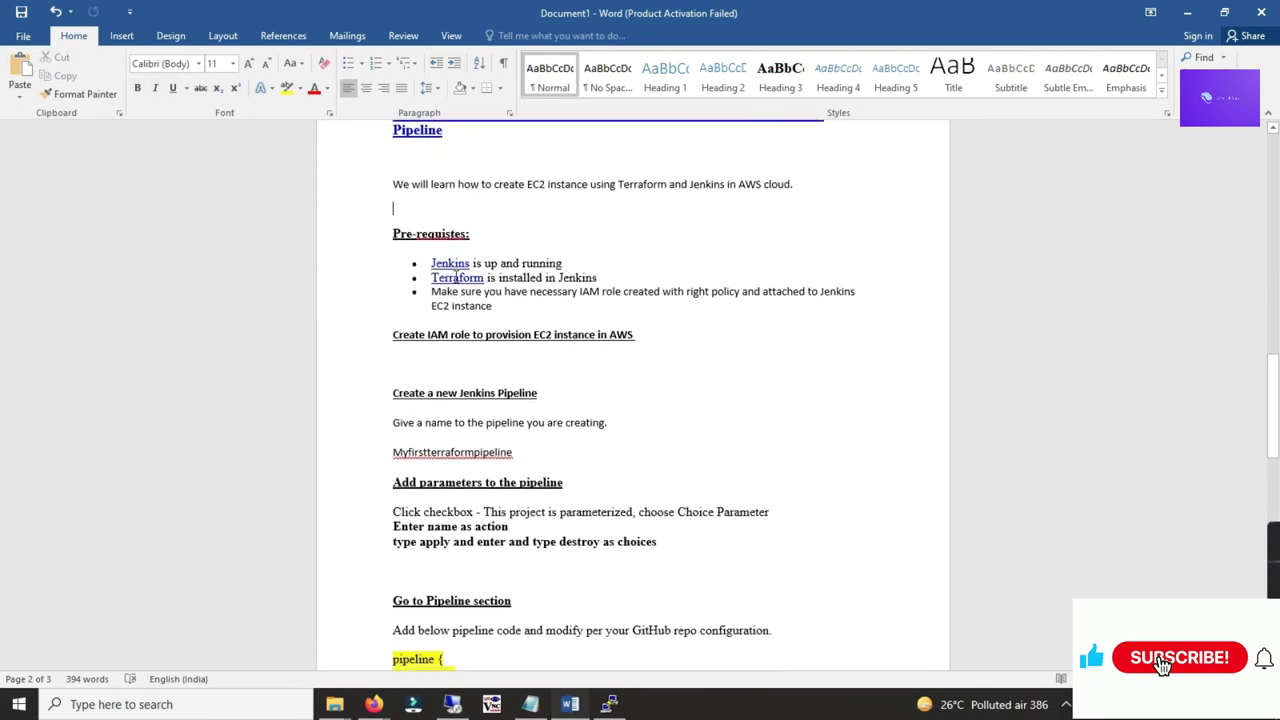
scroll(456, 278, "down", 2)
left_click_drag(448, 231, 516, 215)
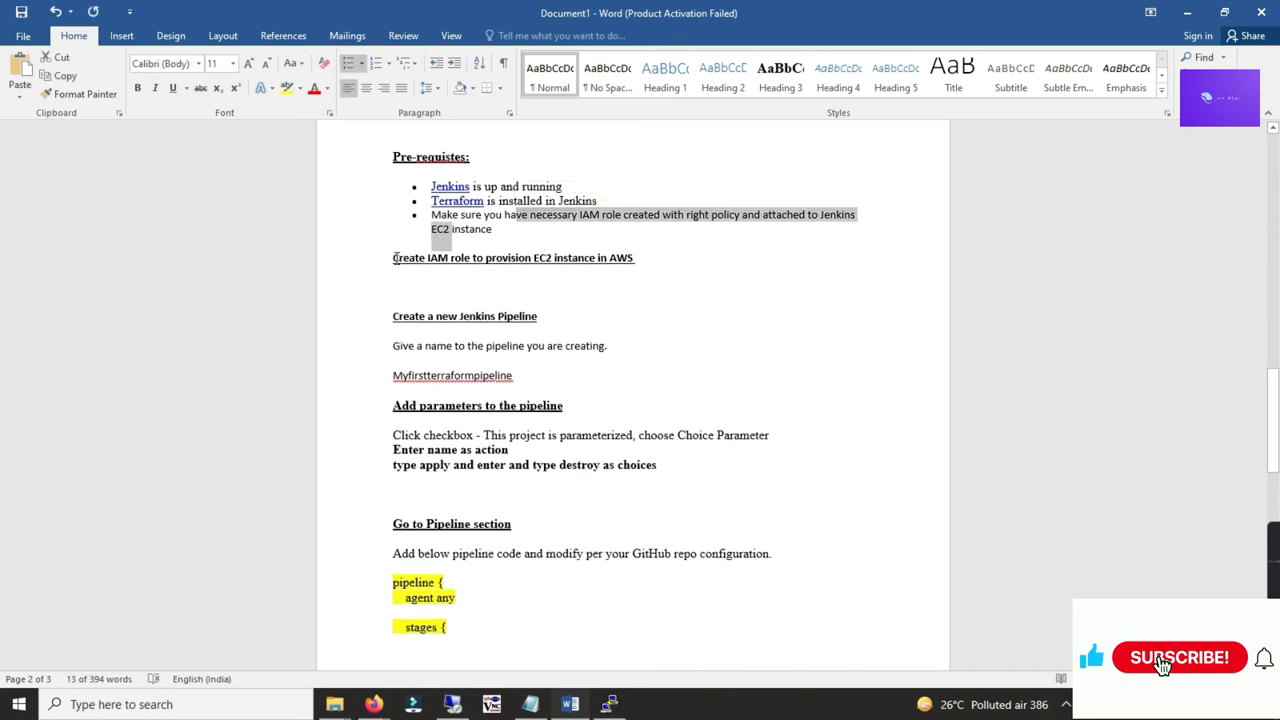
left_click_drag(394, 258, 500, 258)
left_click(543, 287)
scroll(556, 268, "down", 2)
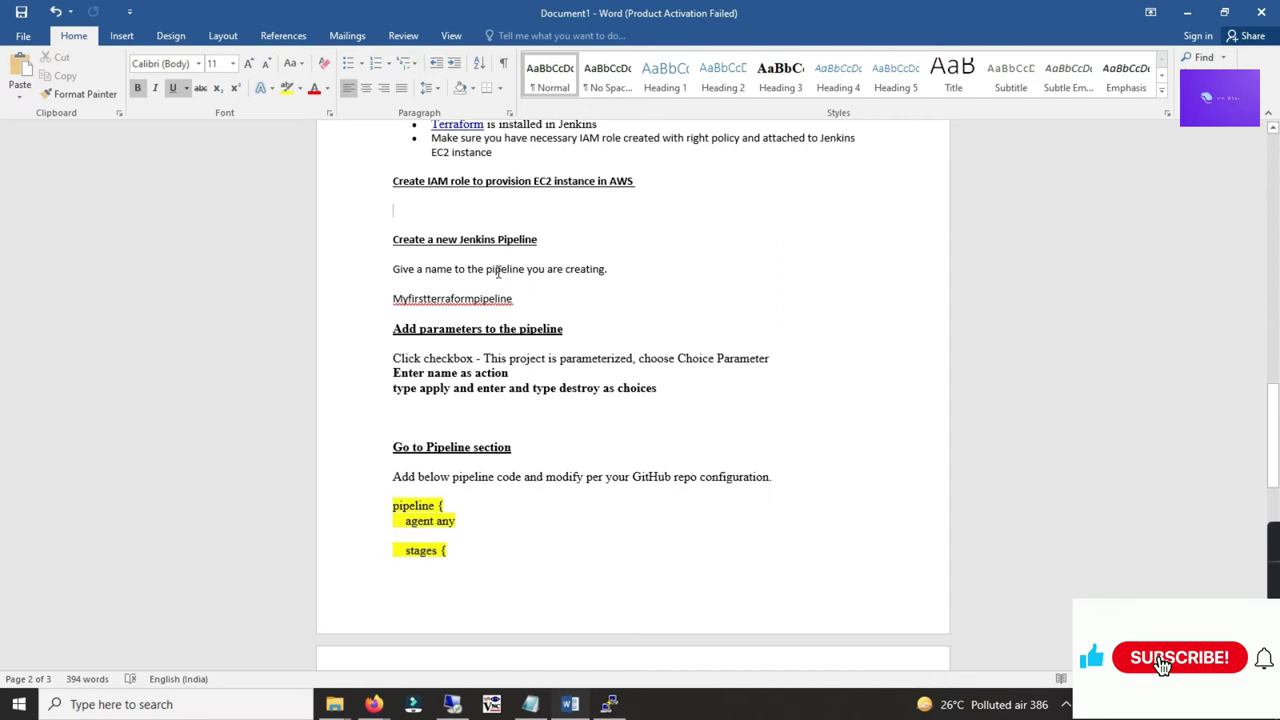
Step: Copy the name Myfirstterraformpipeline and start a New Item in Jenkins
left_click_drag(390, 298, 512, 301)
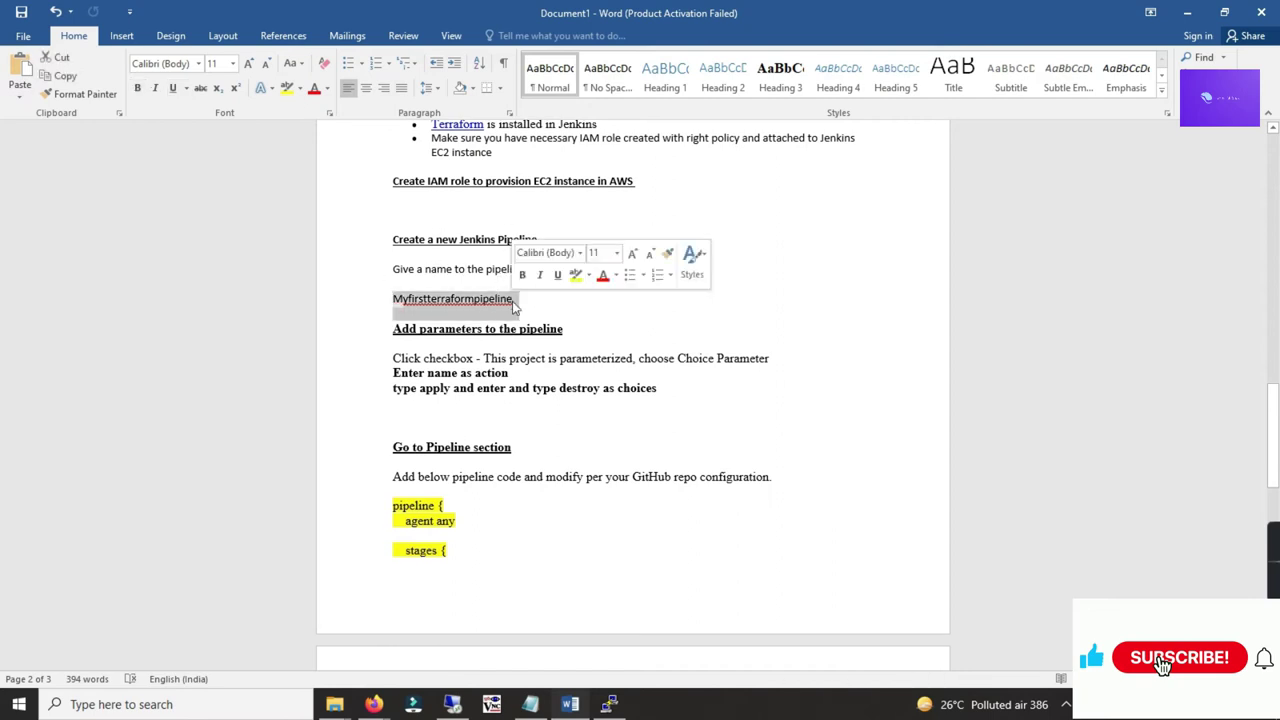
key("alt+Tab")
left_click(496, 280)
left_click(70, 172)
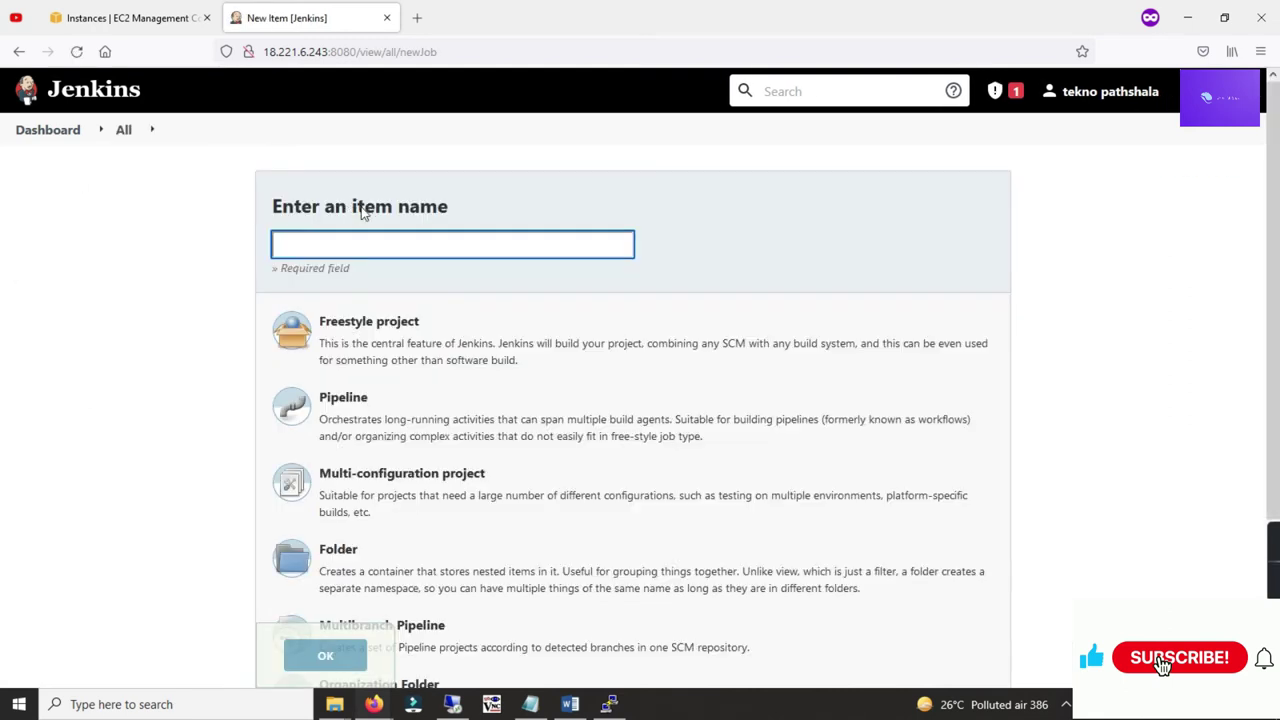
Step: Paste Myfirstterraformpipeline as the item name, choose Pipeline, and create the job
right_click(348, 244)
left_click(397, 356)
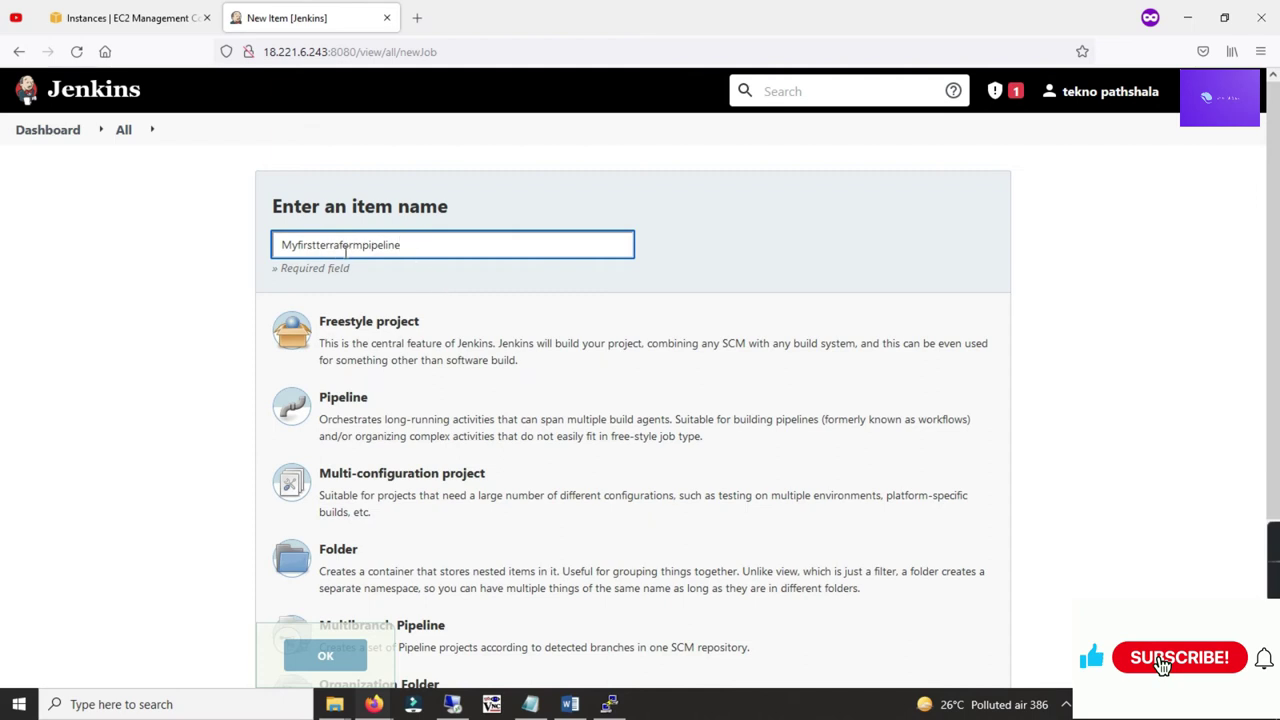
left_click(345, 410)
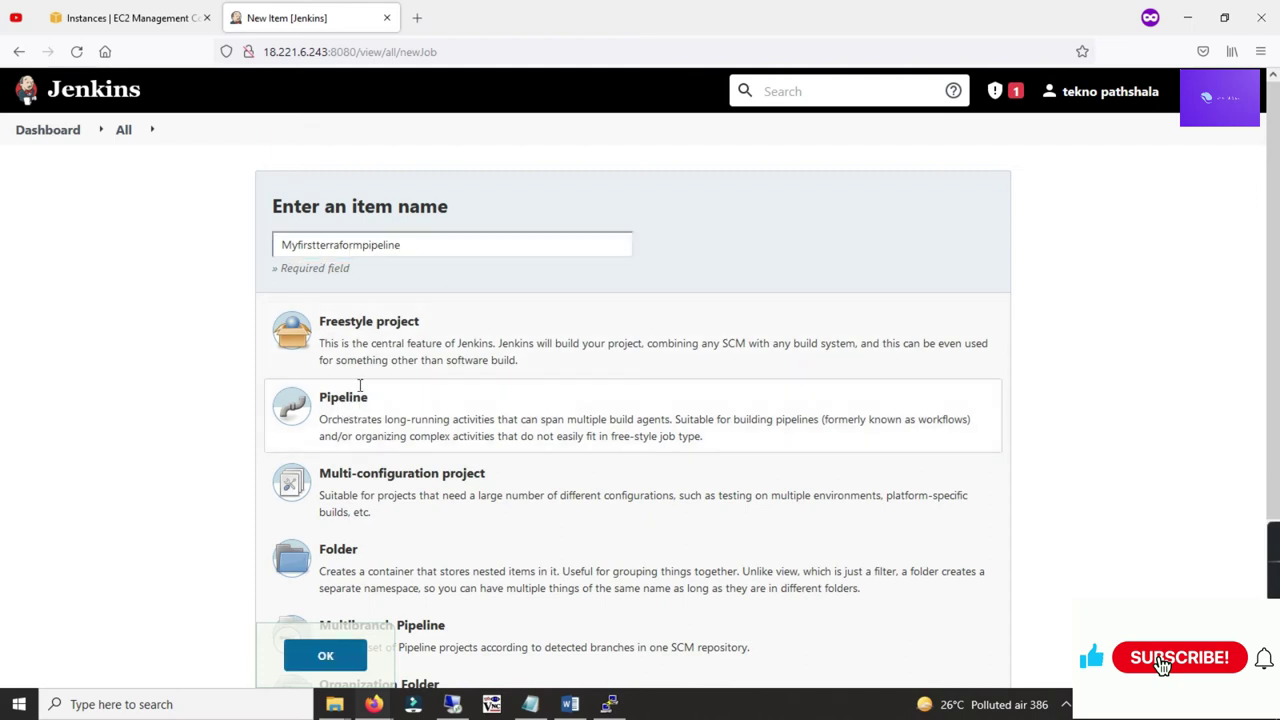
left_click(340, 662)
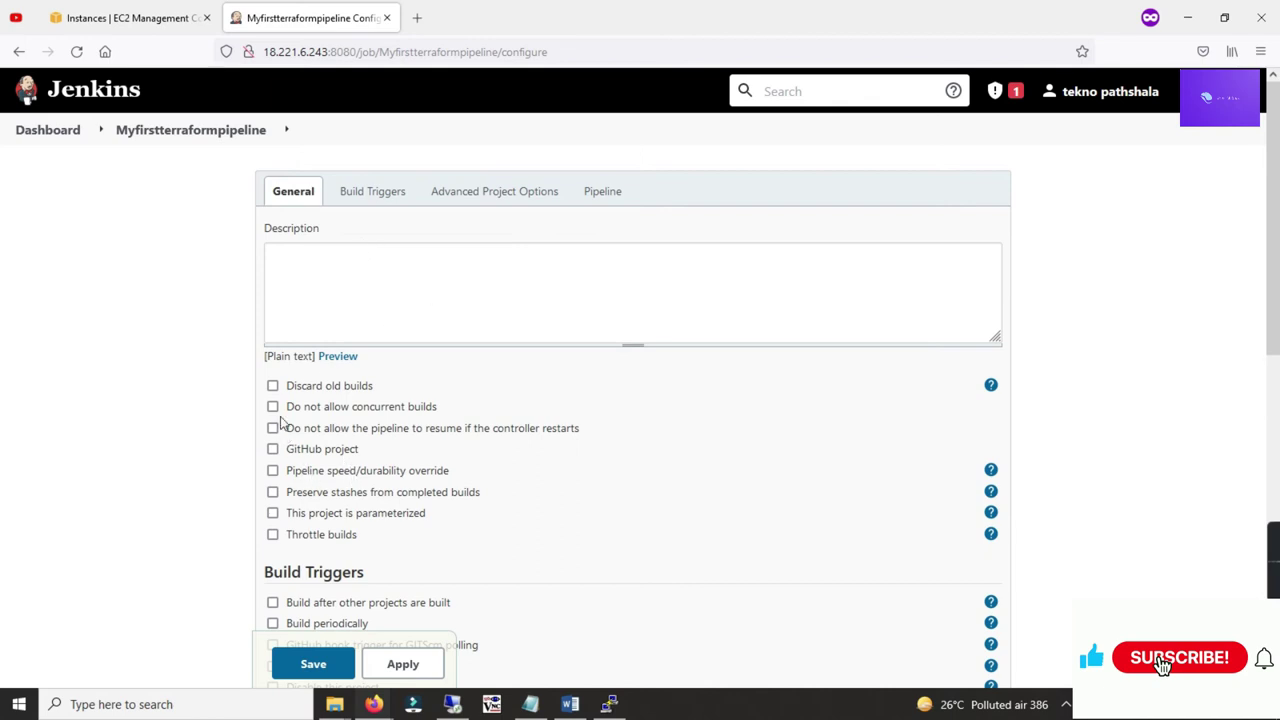
Step: Parameterize the job with a Choice Parameter named action
left_click(273, 514)
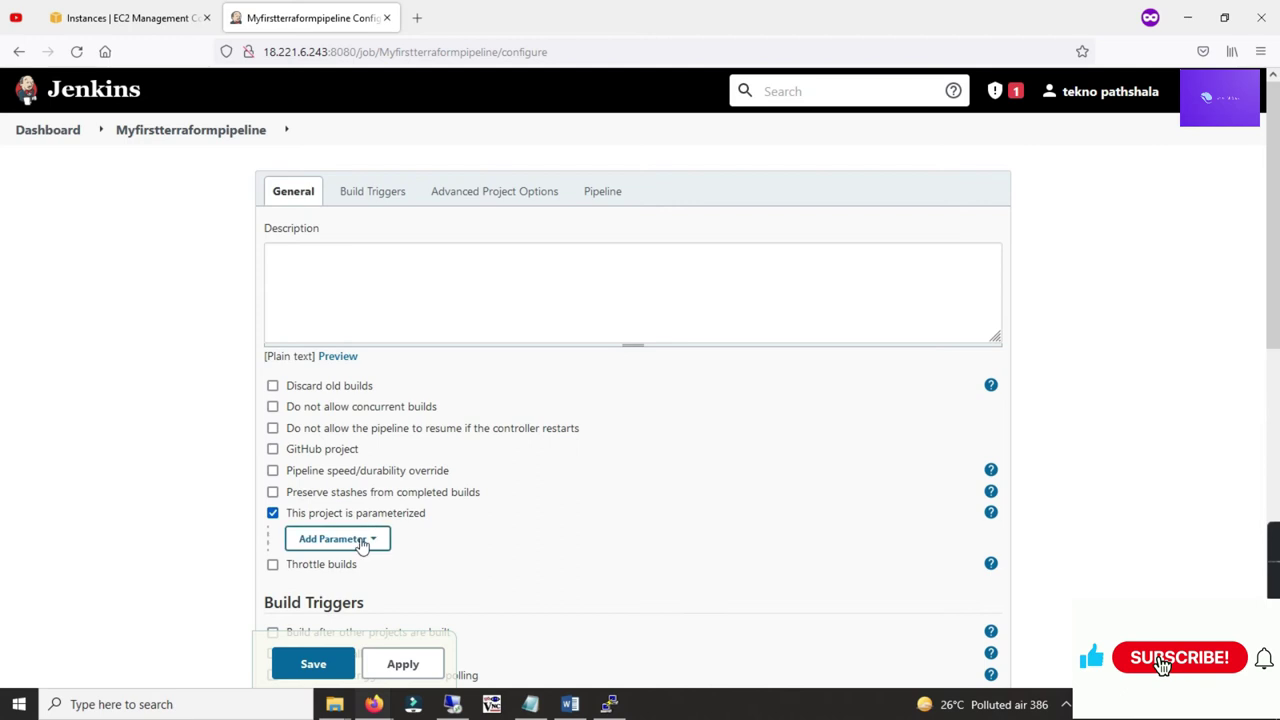
left_click(360, 539)
left_click(345, 398)
left_click(390, 346)
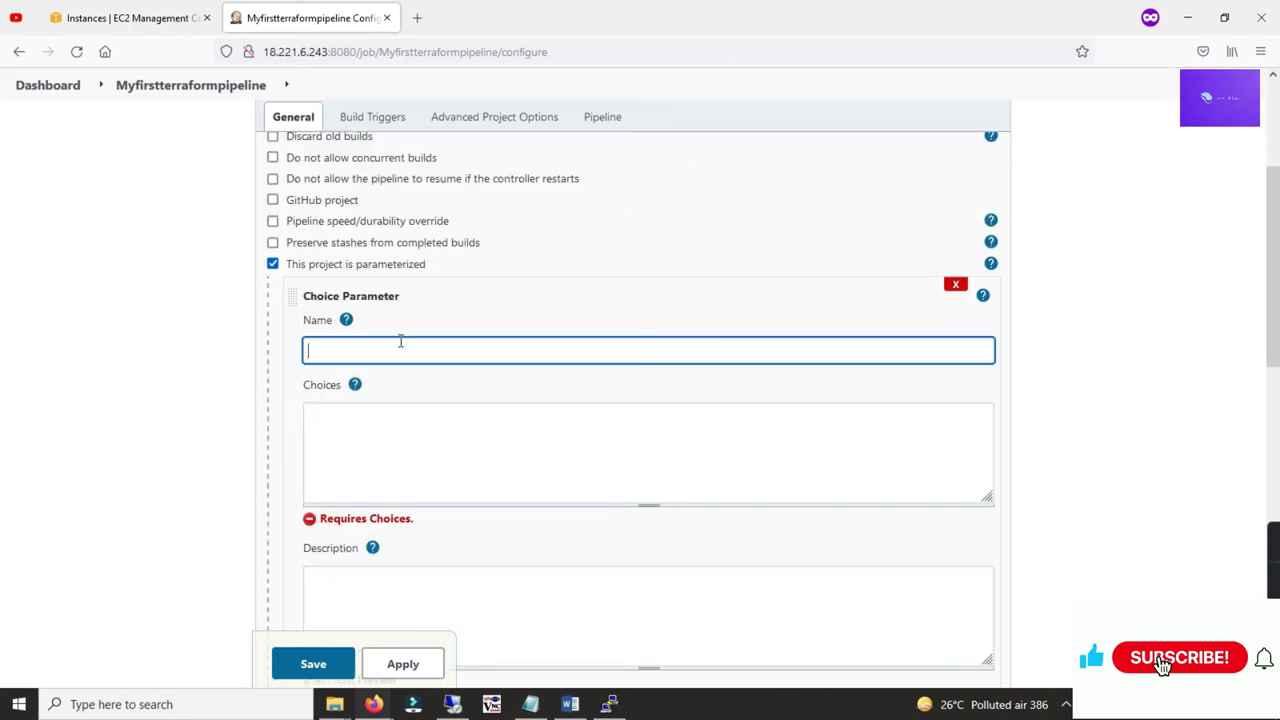
type("action")
key("Tab")
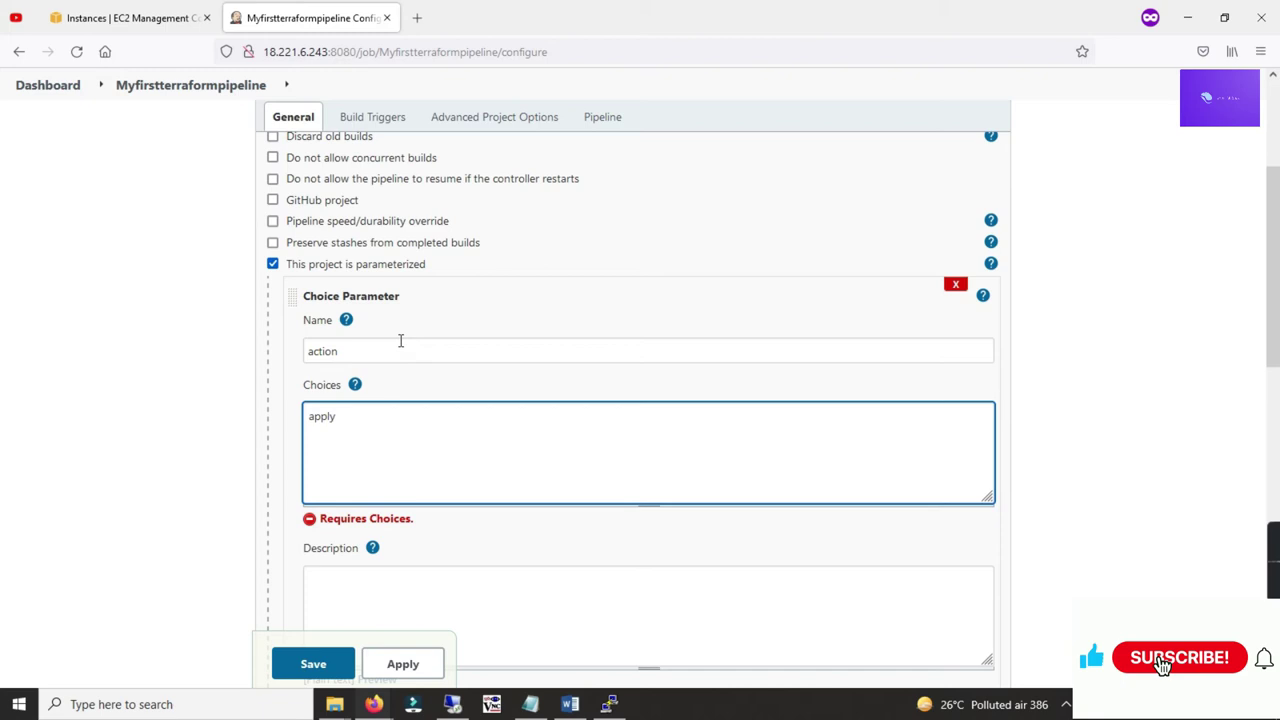
Step: Check the notes for the apply and destroy choices, then apply the parameter settings
key("alt+Tab")
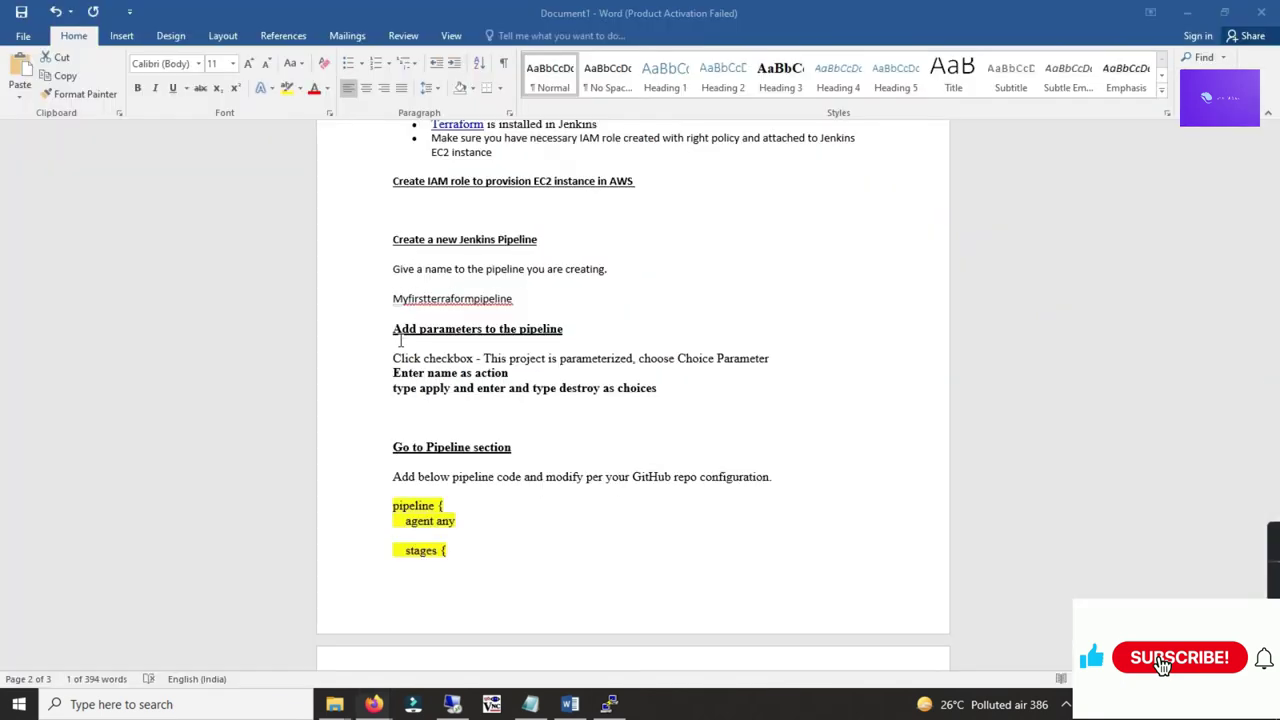
scroll(489, 365, "down", 1)
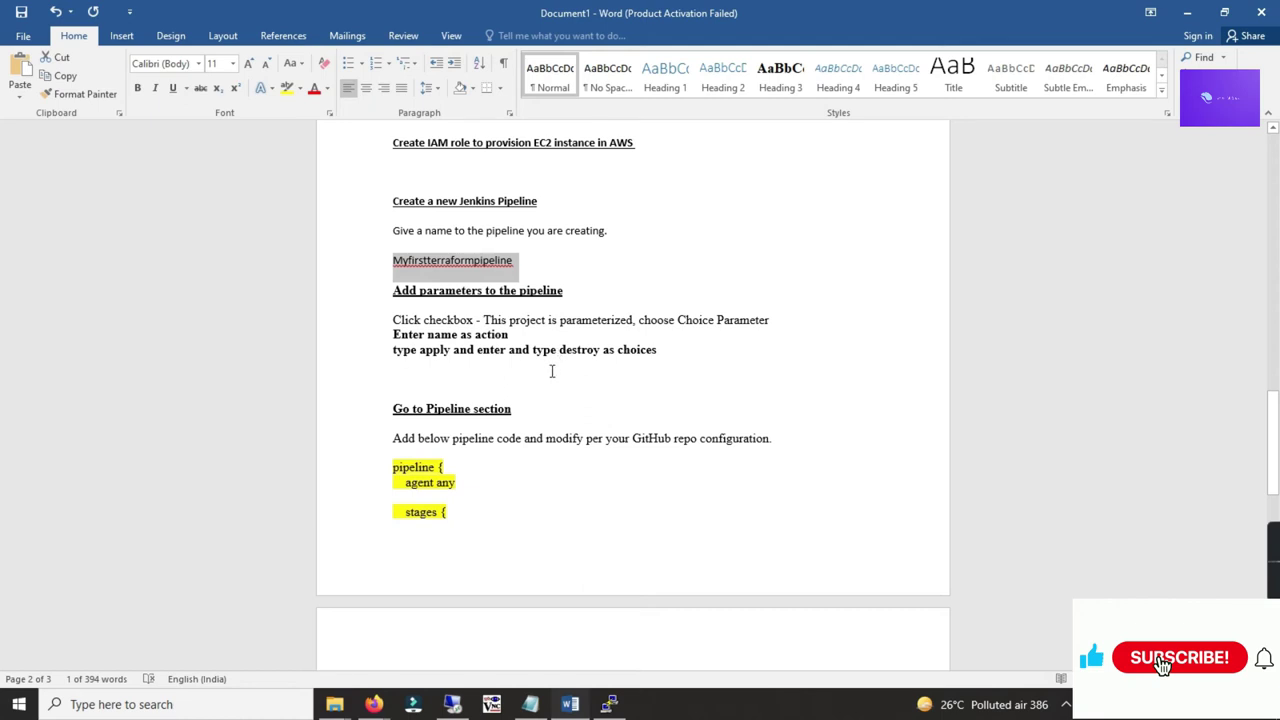
scroll(558, 344, "down", 1)
left_click_drag(563, 312, 657, 313)
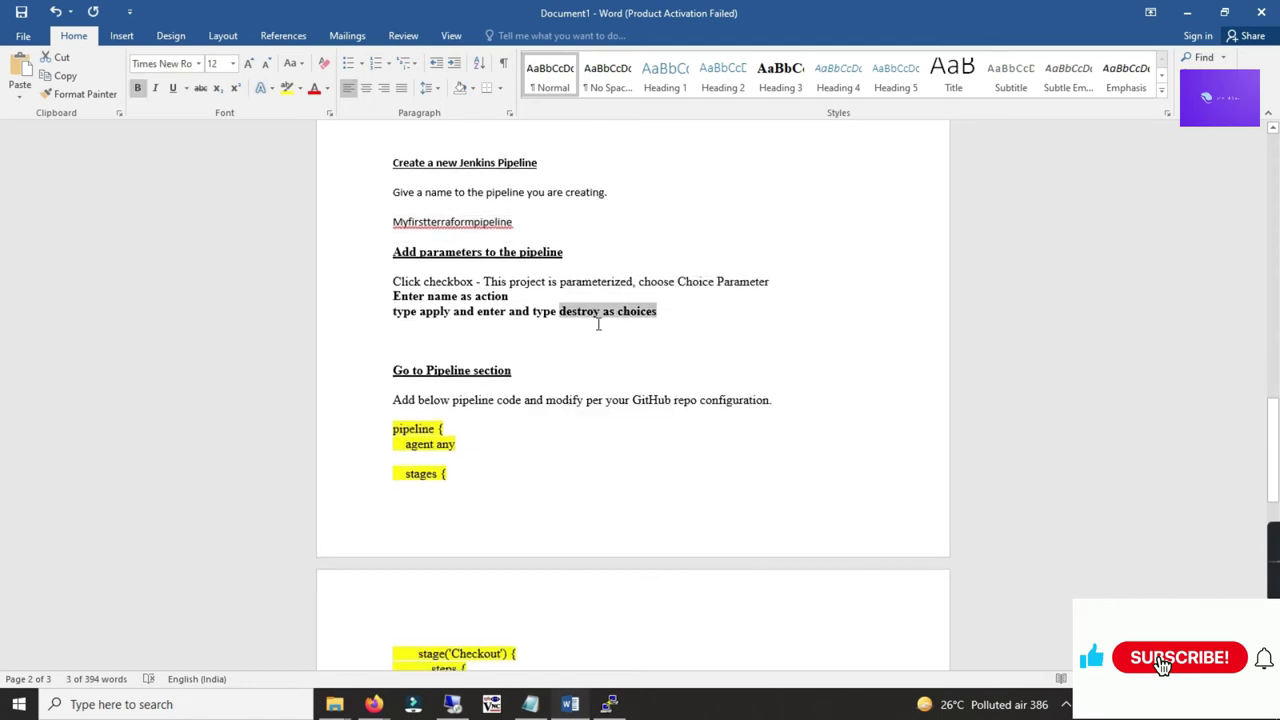
left_click(560, 320)
scroll(475, 311, "down", 1)
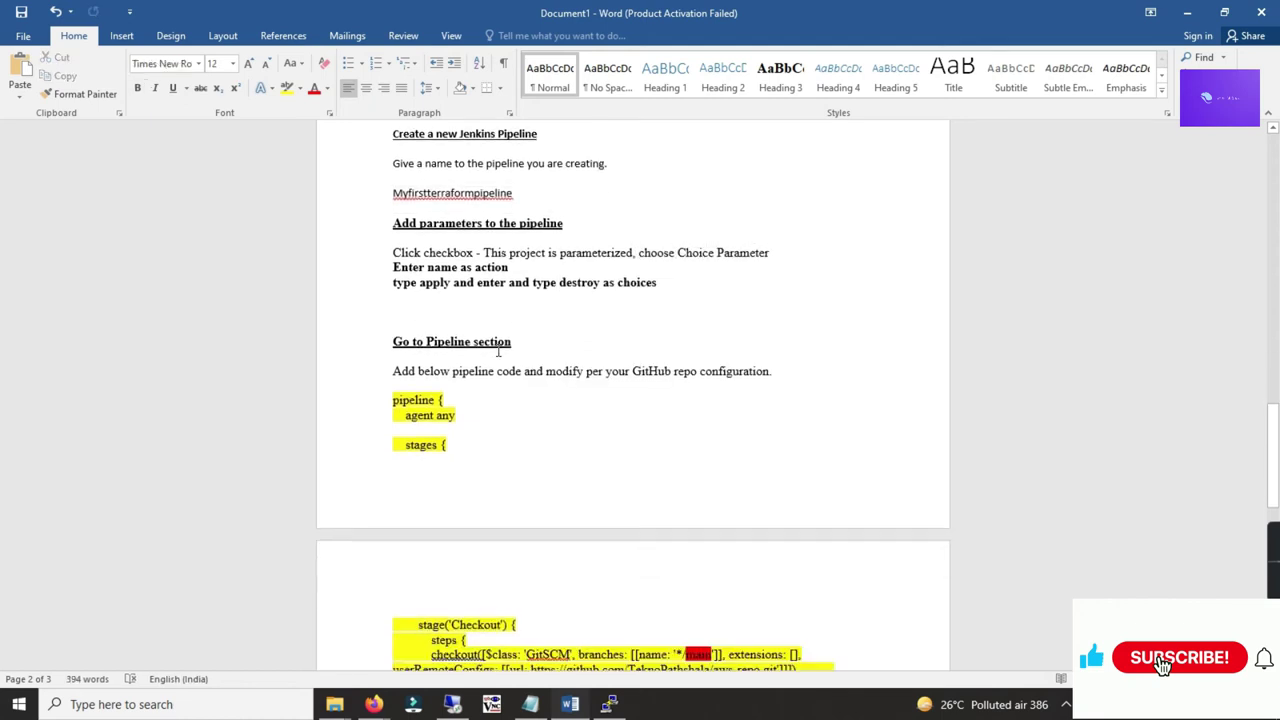
key("alt+Tab")
scroll(344, 561, "down", 2)
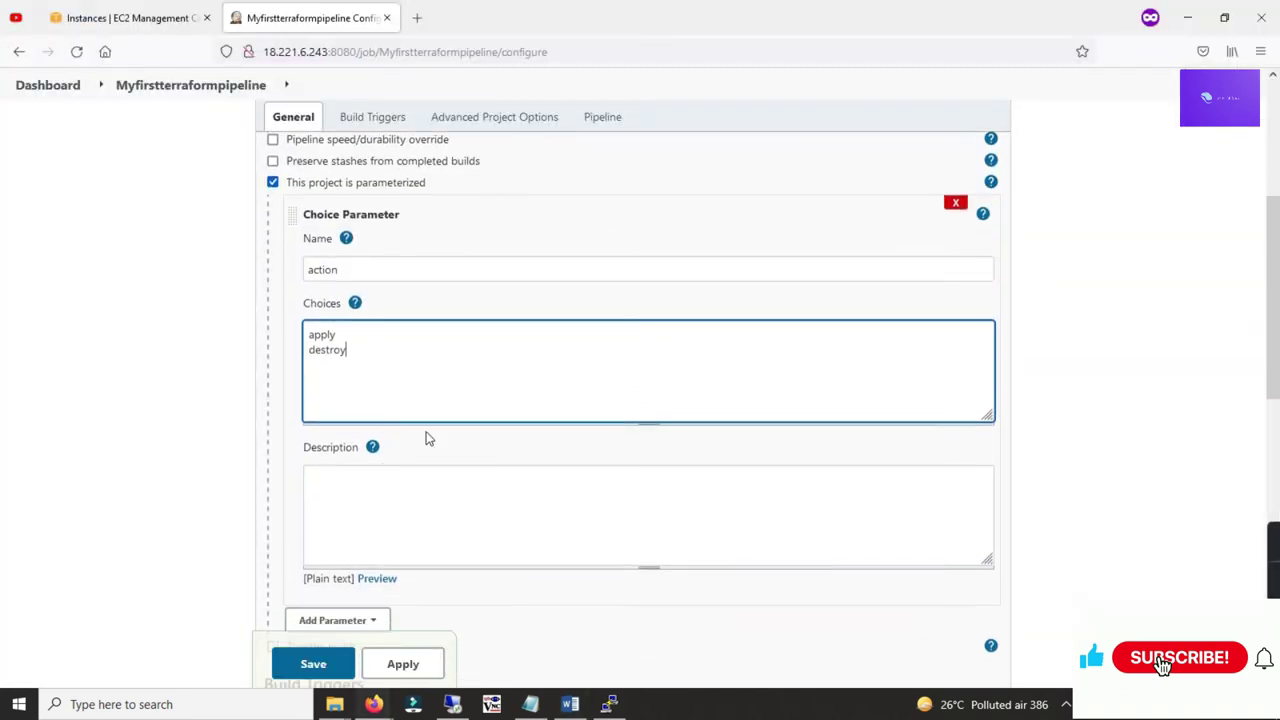
left_click(415, 668)
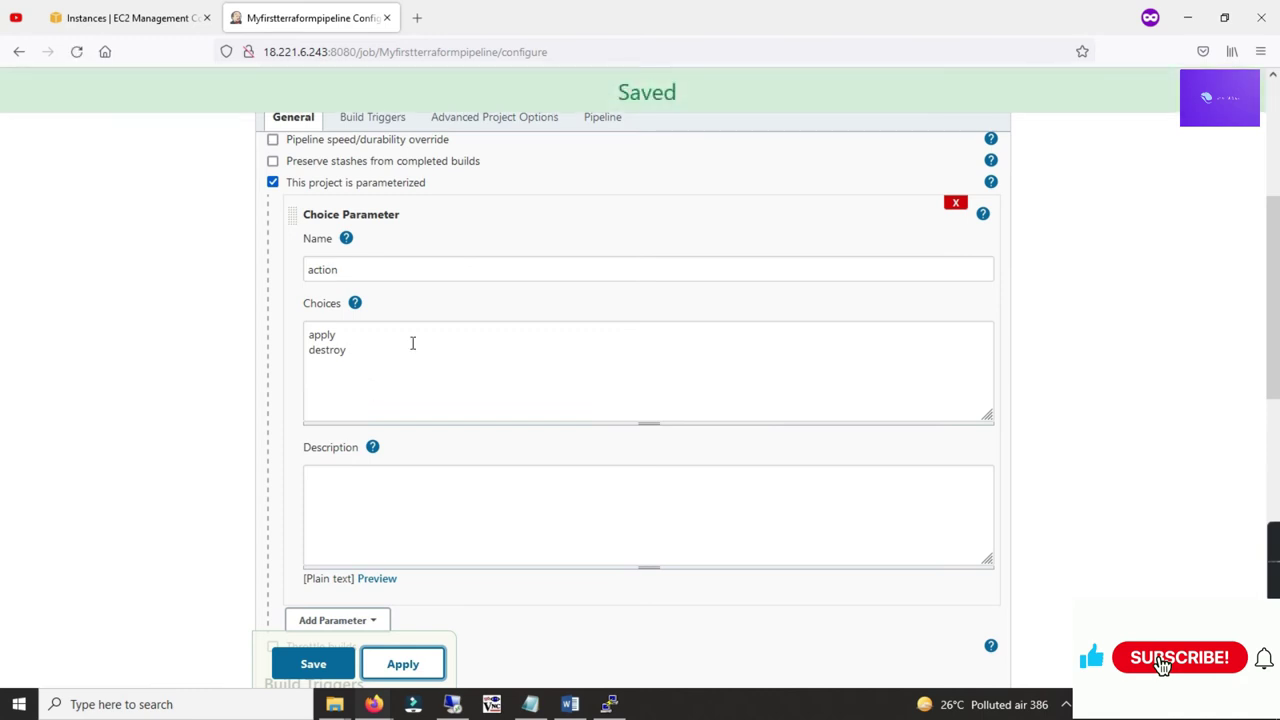
scroll(491, 357, "up", 3)
left_click(603, 121)
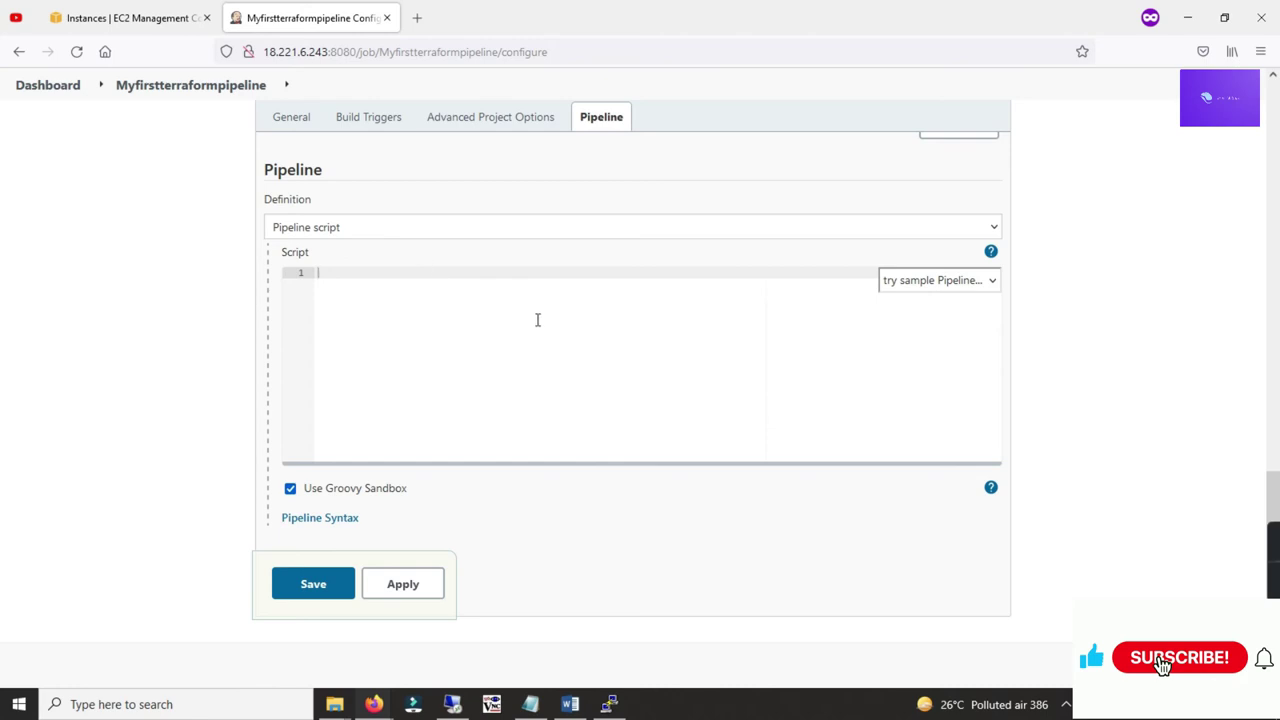
Step: Keep the definition as Pipeline script and paste the Terraform pipeline code copied from the Word notes
left_click(285, 226)
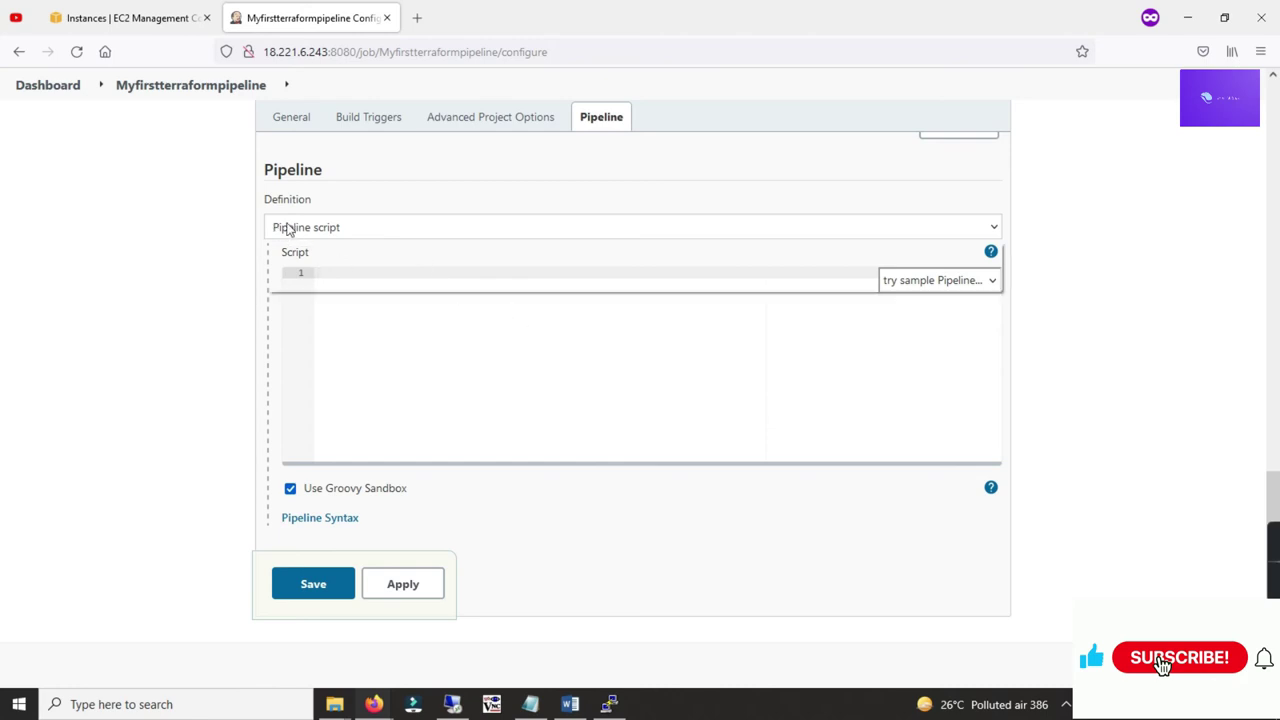
left_click(374, 321)
key("alt+Tab")
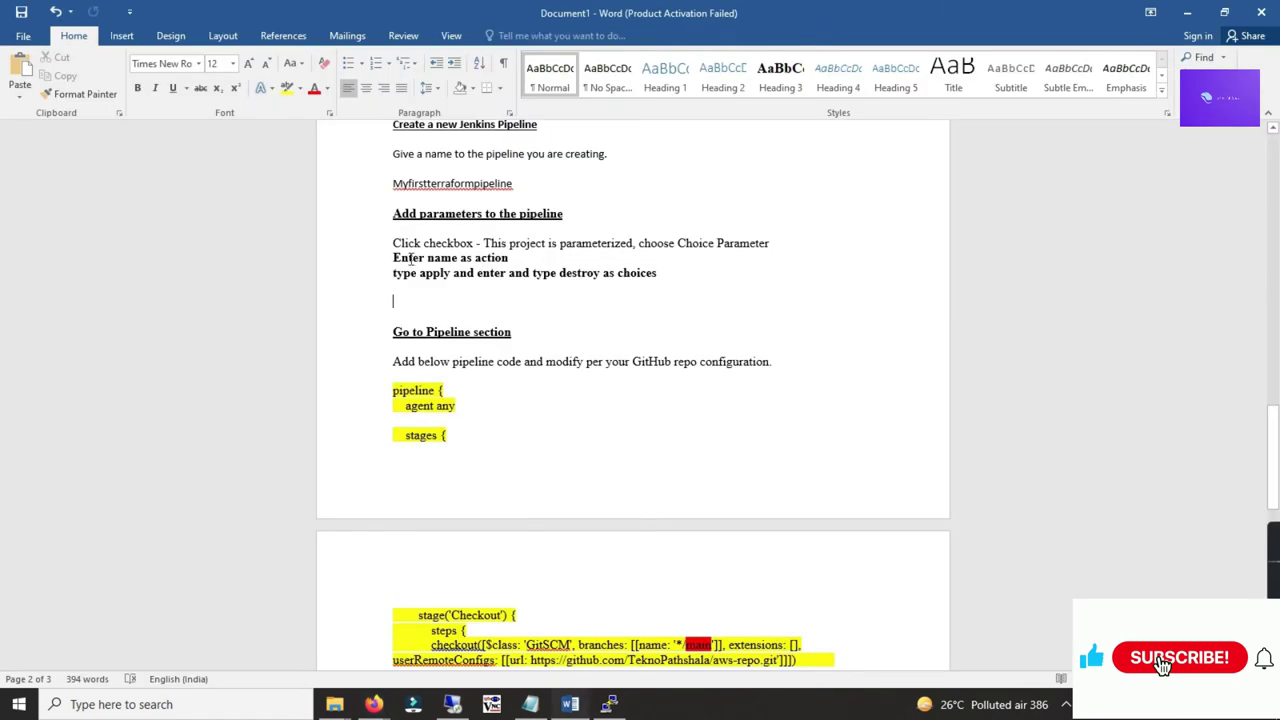
scroll(470, 300, "down", 2)
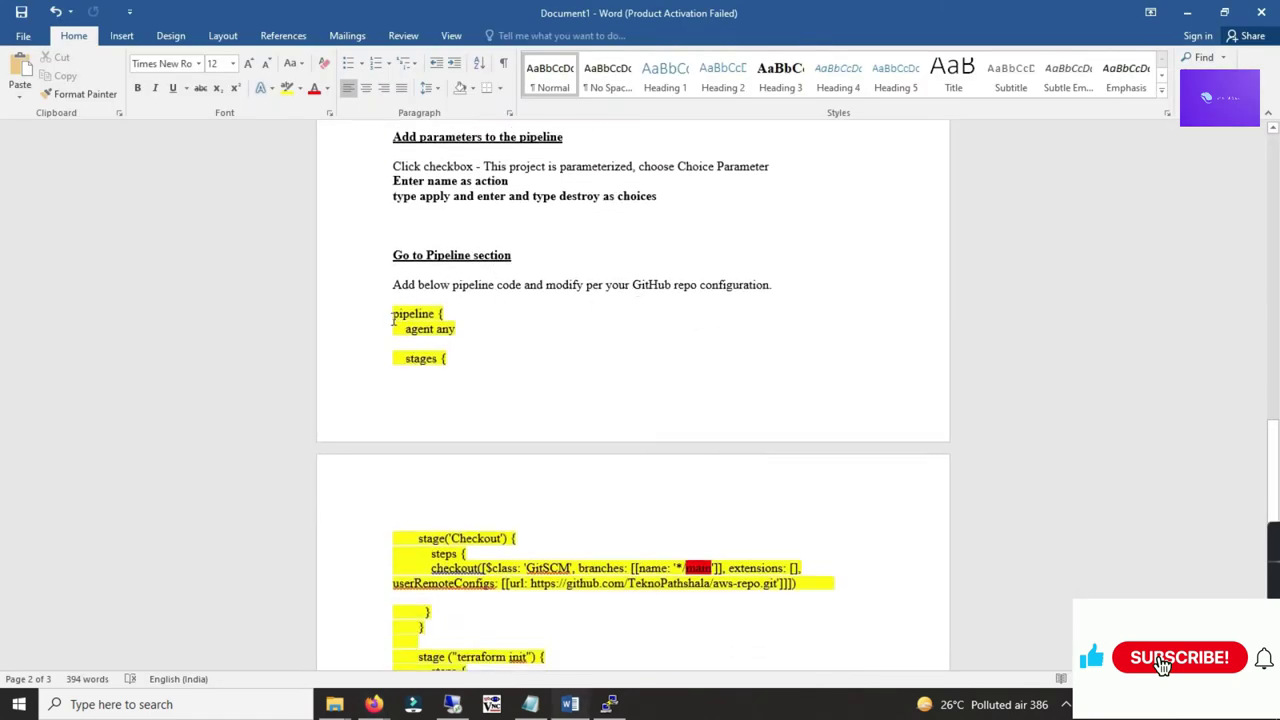
left_click_drag(407, 322, 477, 413)
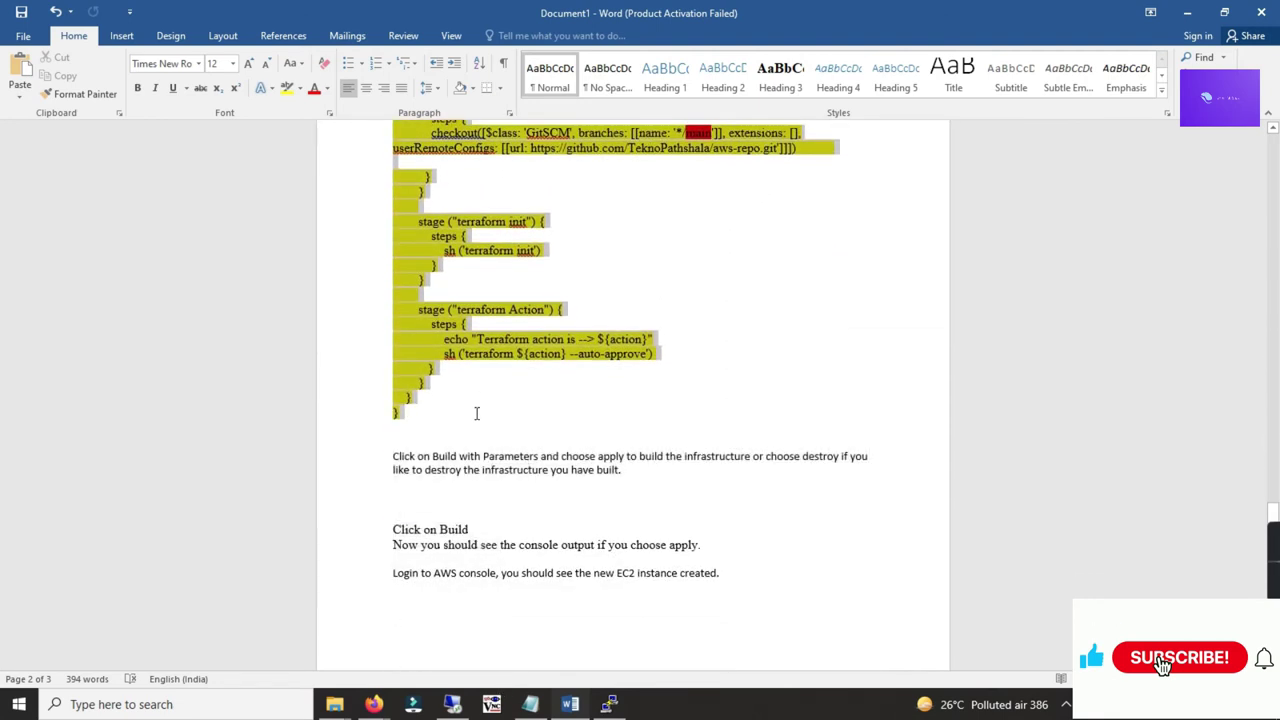
right_click(434, 327)
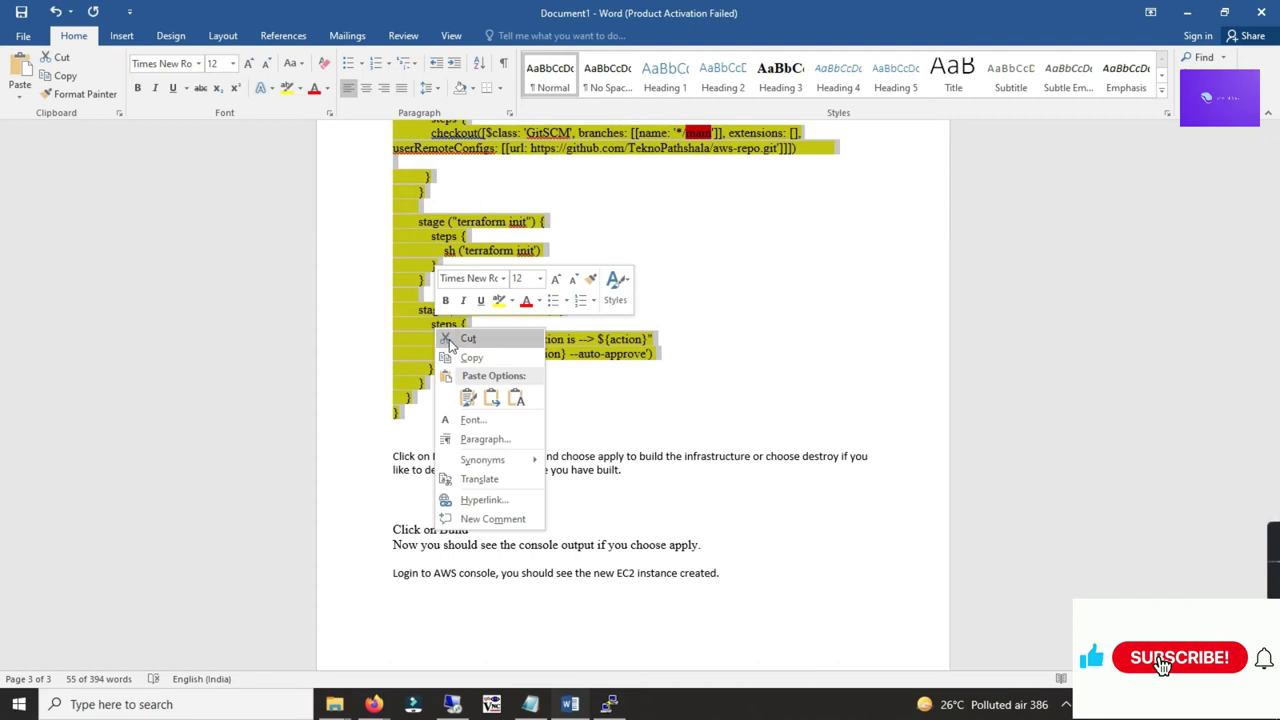
left_click(465, 358)
key("alt+Tab")
right_click(469, 280)
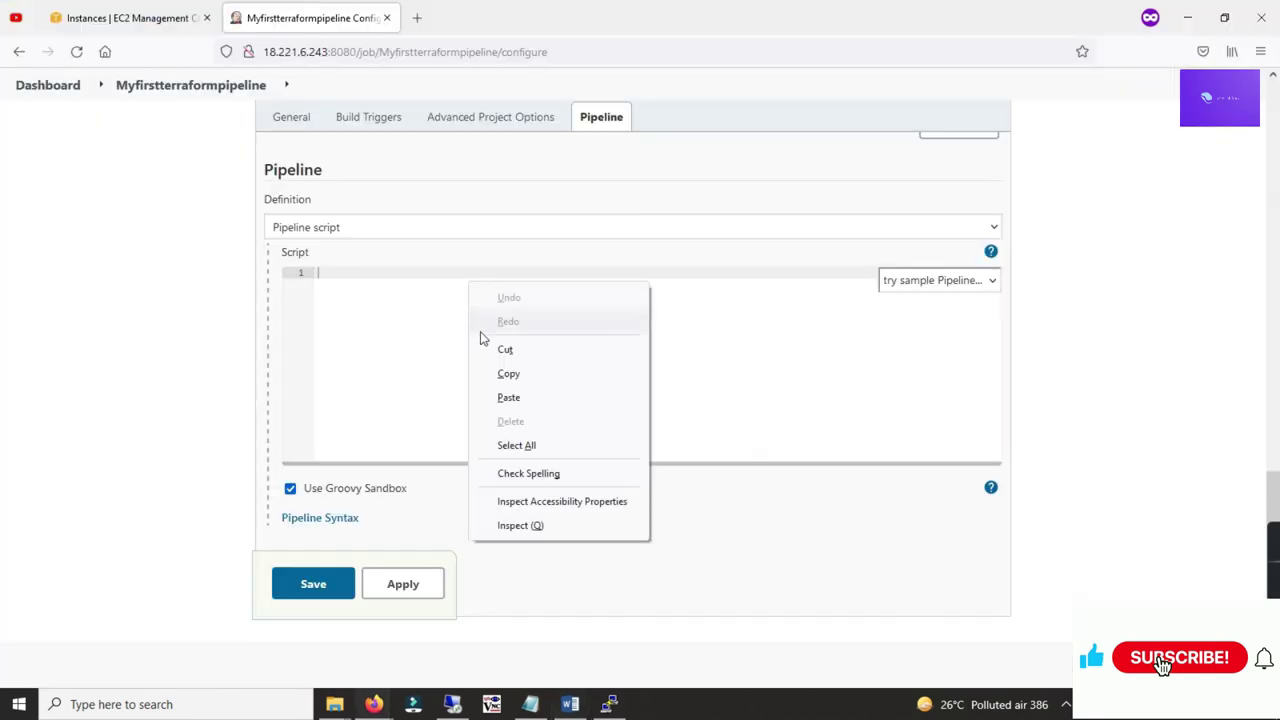
left_click(509, 398)
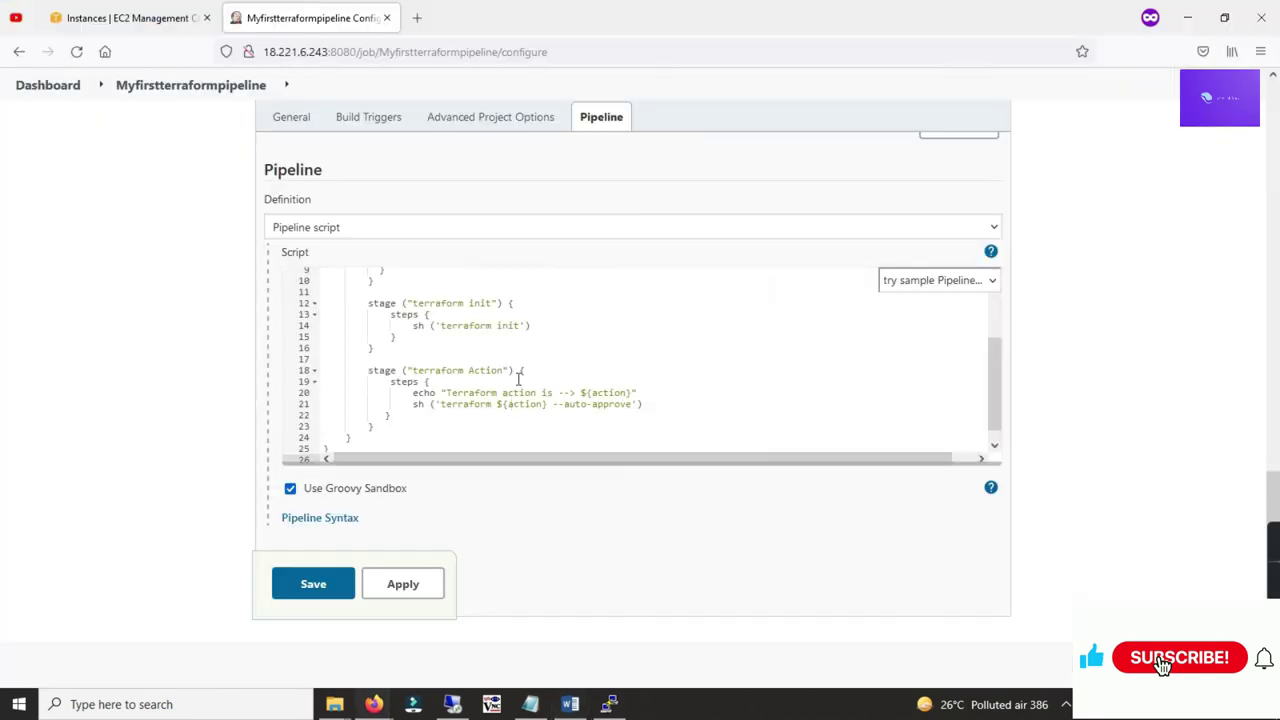
Step: Check the repository URL in the Checkout step on line 7, then open a new private browser tab
scroll(597, 392, "up", 3)
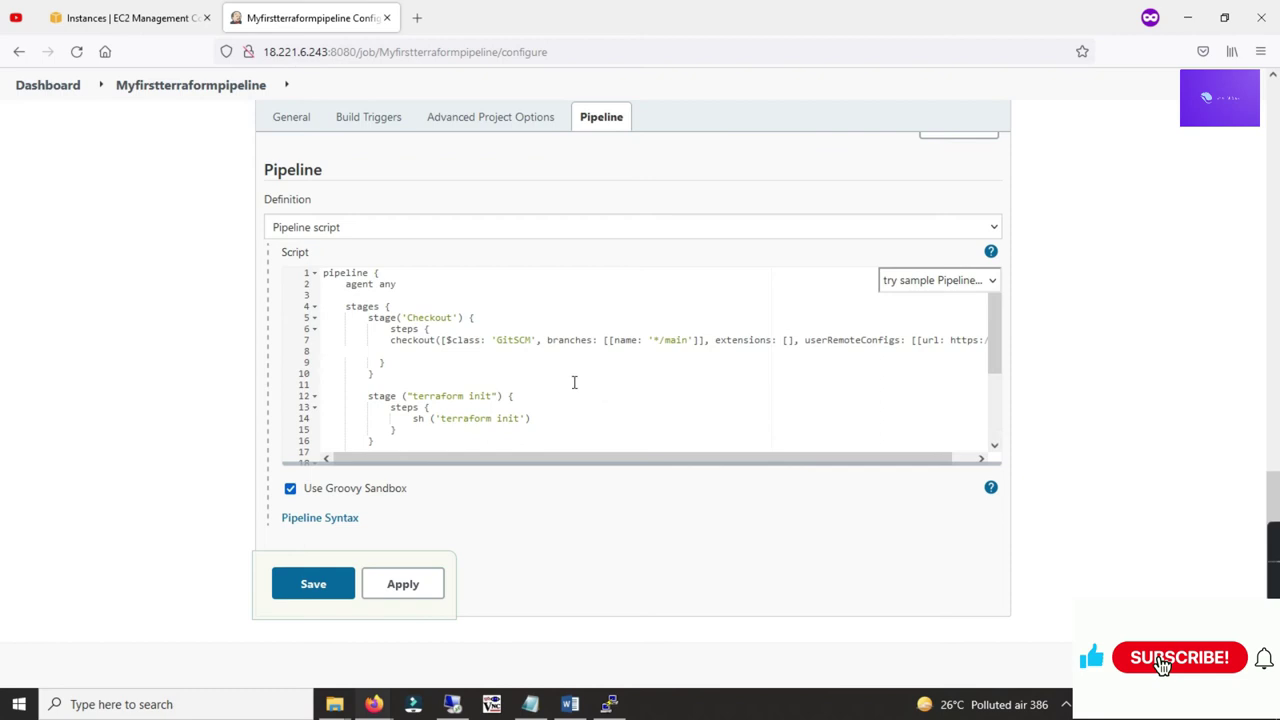
left_click(497, 340)
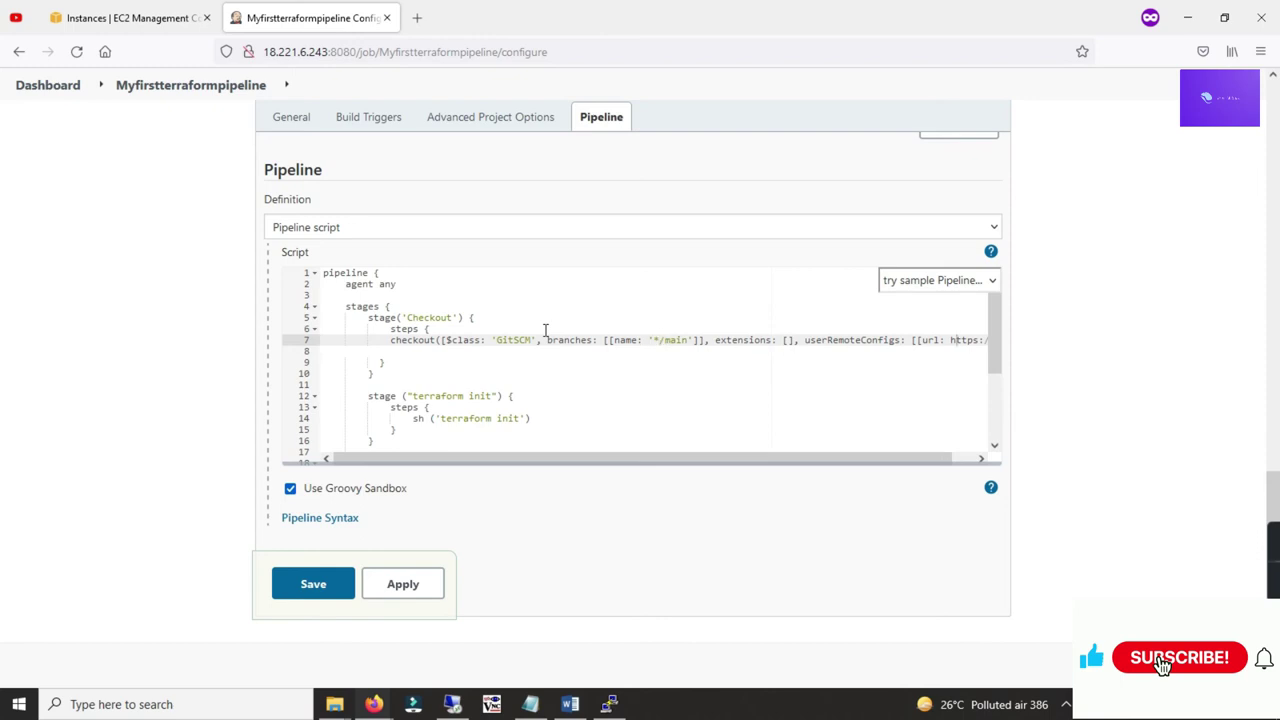
key("Right")
key("Right")
key("Right")
key("Right")
key("Right")
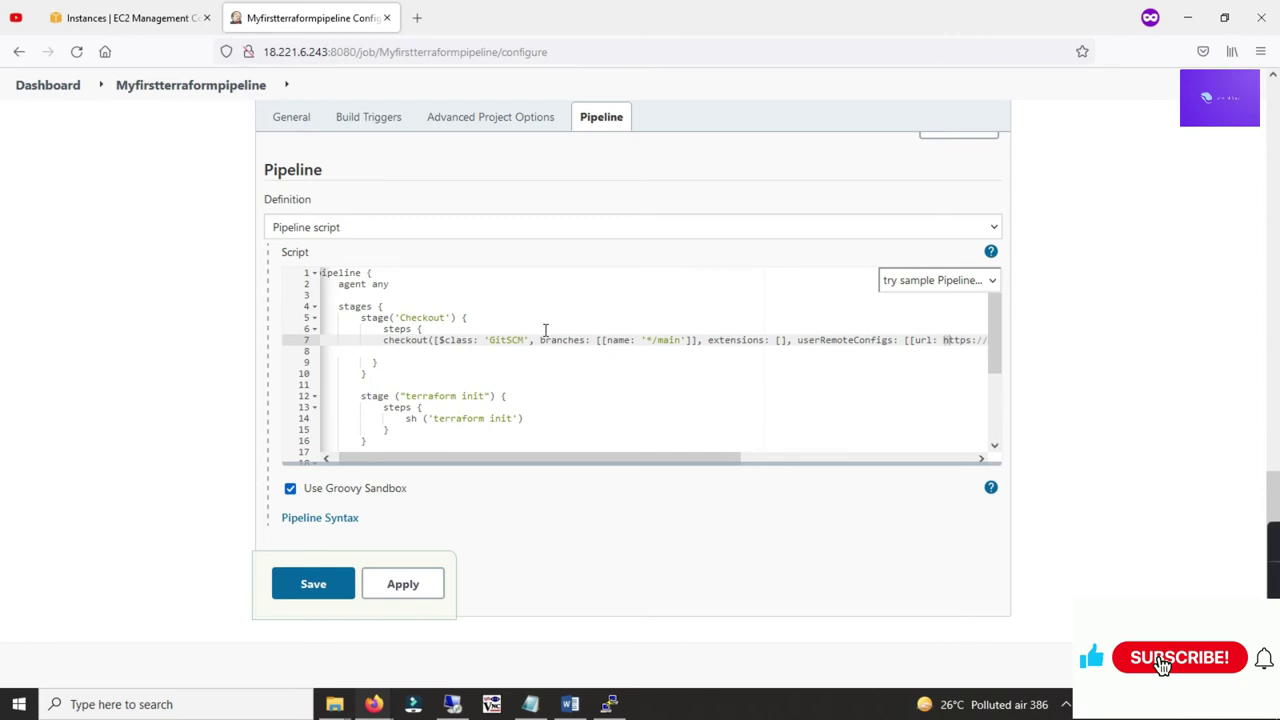
key("shift+Right")
key("shift+Right")
key("shift+Right")
key("shift+Right")
key("shift+Right")
key("shift+Right")
key("shift+Right")
key("shift+Right")
key("shift+Right")
key("shift+Right")
key("shift+Right")
key("shift+Right")
key("shift+Right")
key("shift+Right")
key("shift+Right")
key("shift+Right")
key("shift+Right")
key("shift+Right")
key("shift+Right")
key("shift+Right")
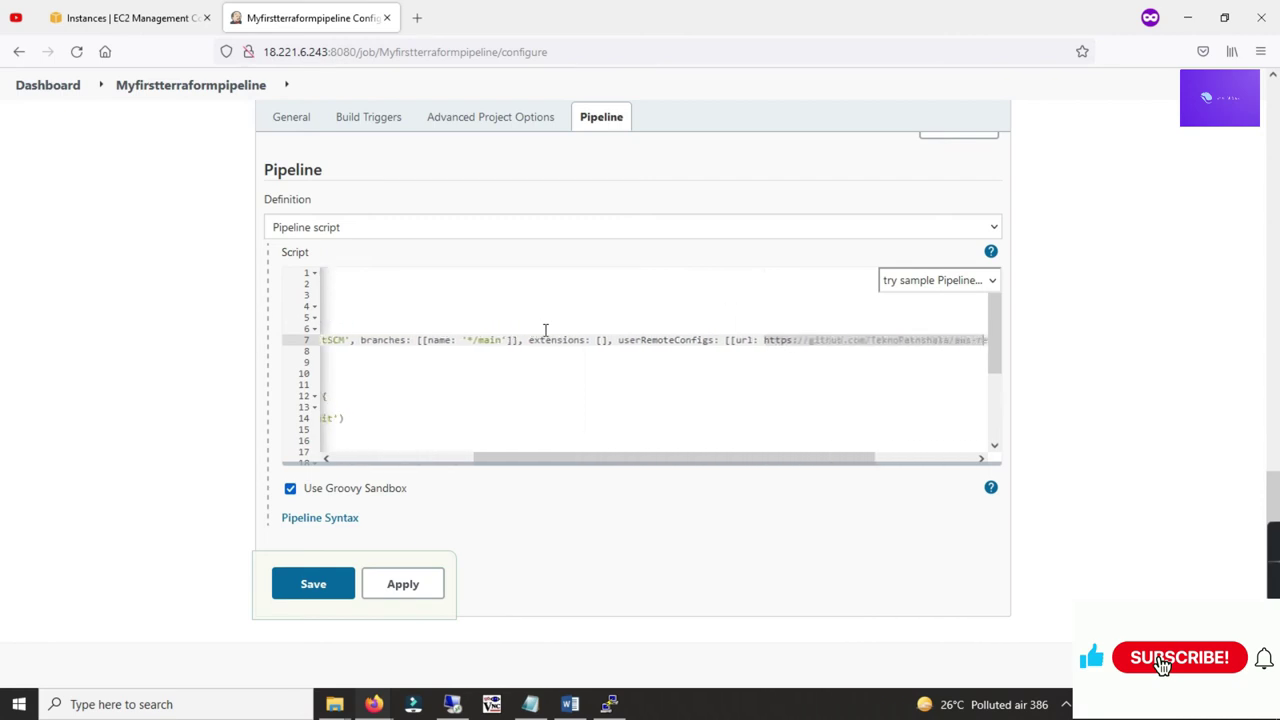
key("shift+Right")
key("shift+Right")
key("shift+Right")
key("shift+Right")
key("shift+Right")
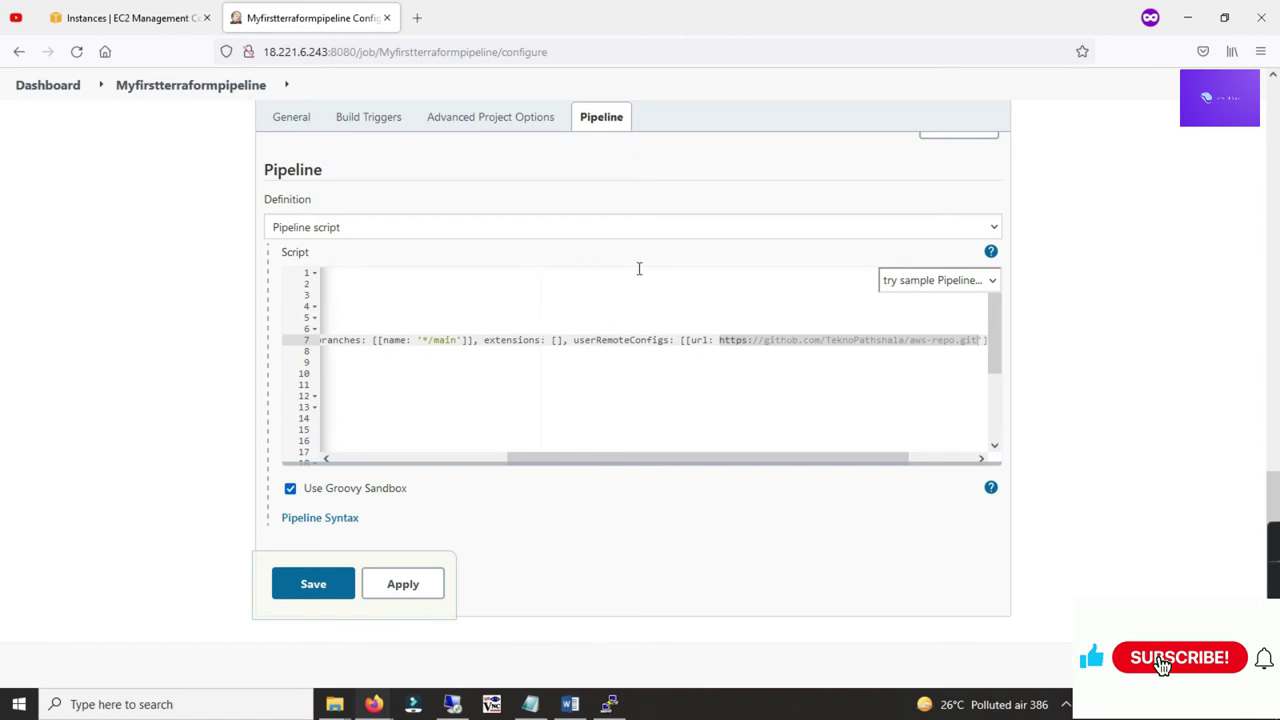
left_click(417, 17)
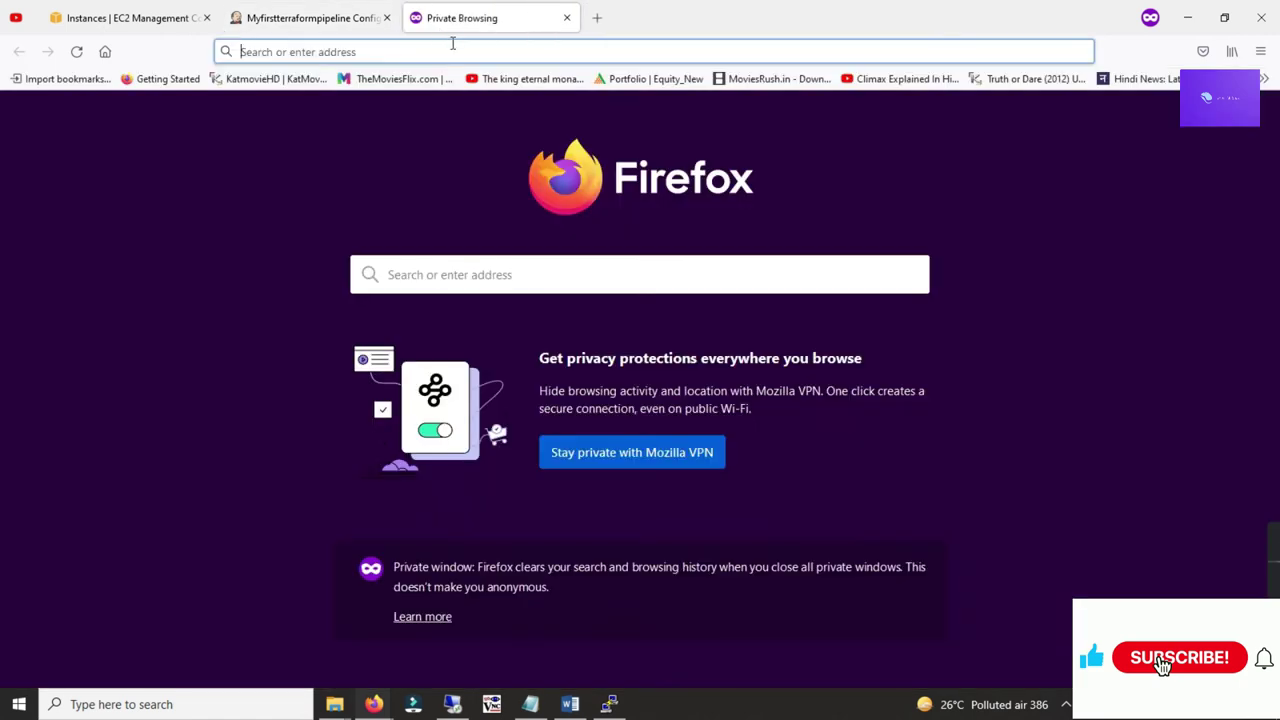
type("github.com")
key("Return")
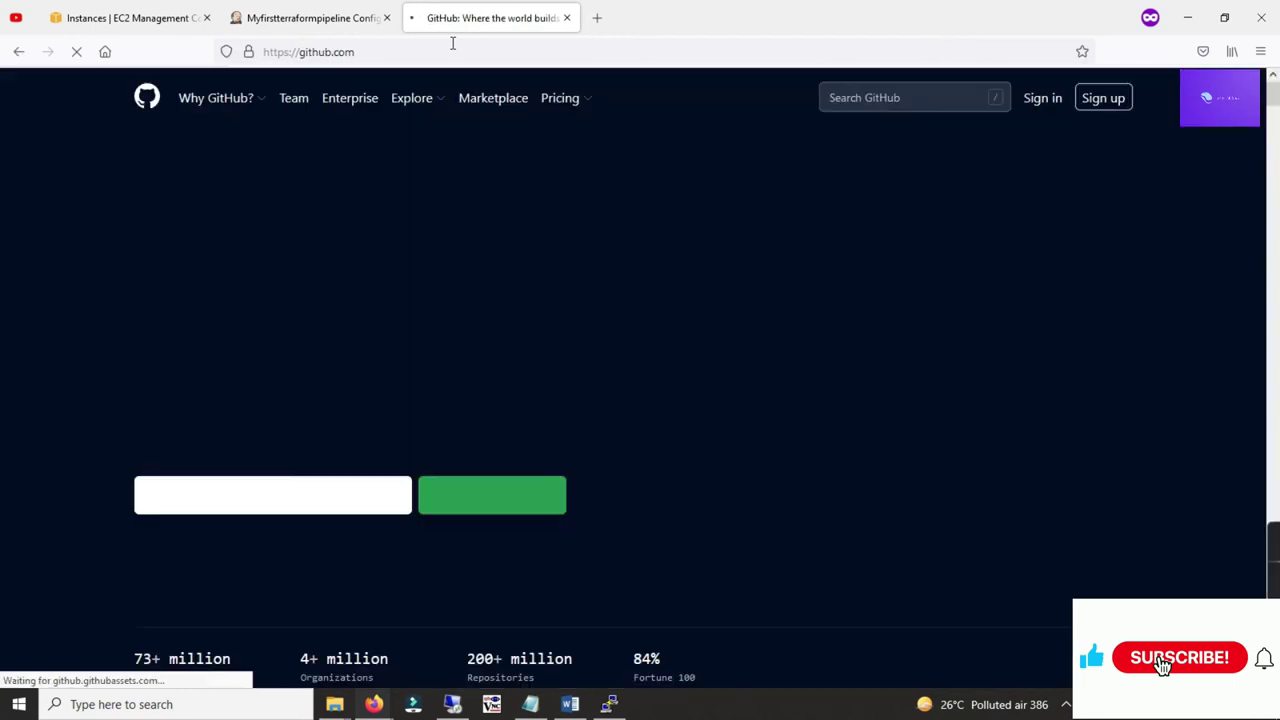
left_click(1037, 97)
left_click(681, 237)
type("teknopathshala")
key("Tab")
type("****")
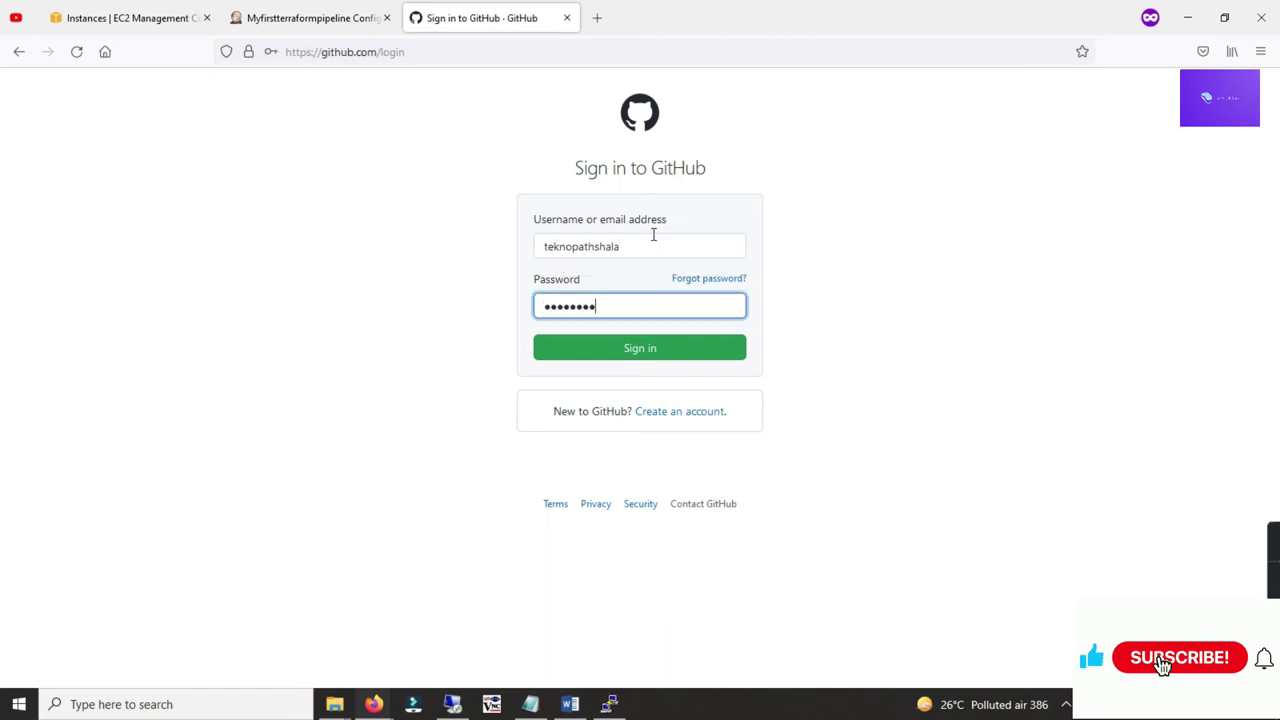
key("Return")
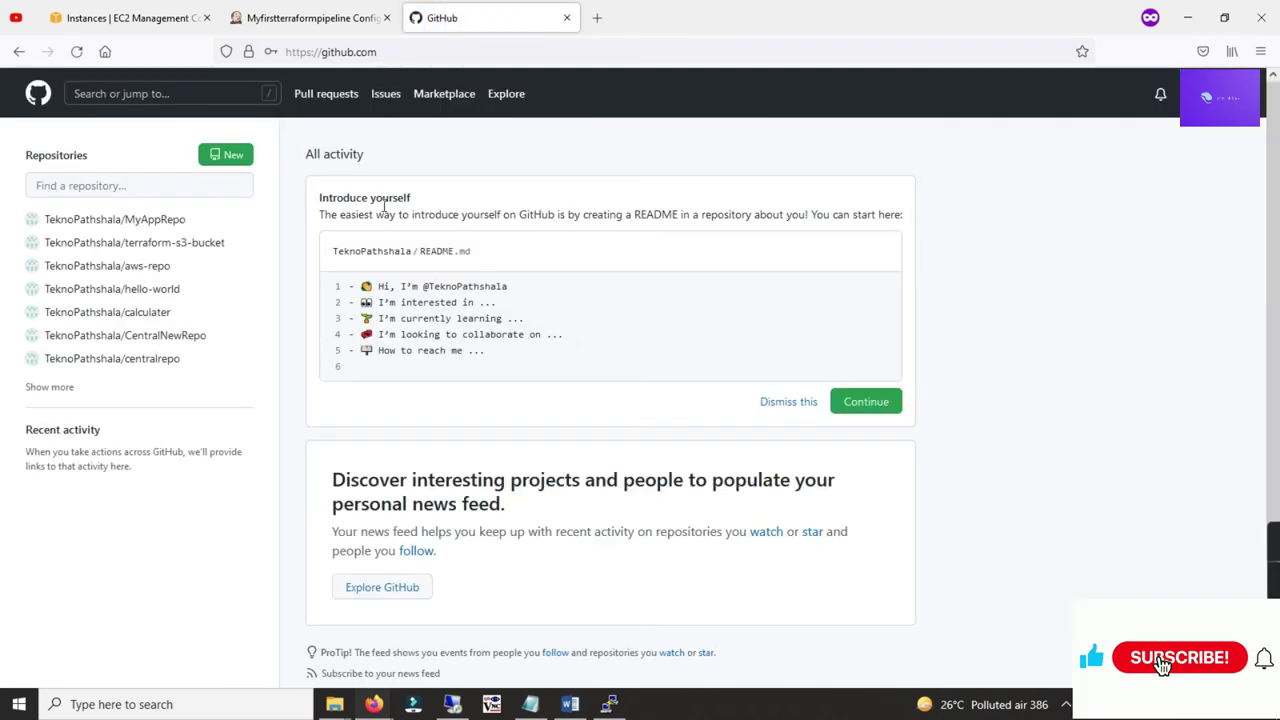
mouse_move(161, 275)
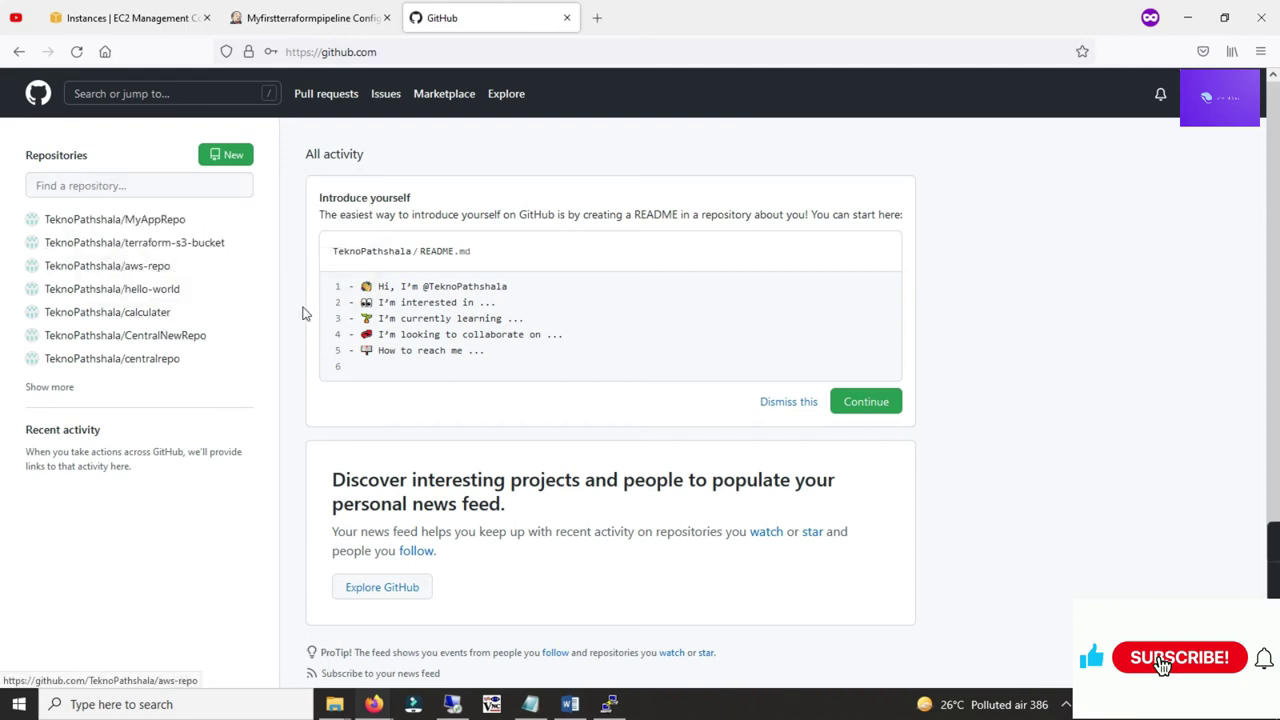
key("alt+Tab")
key("alt+Tab")
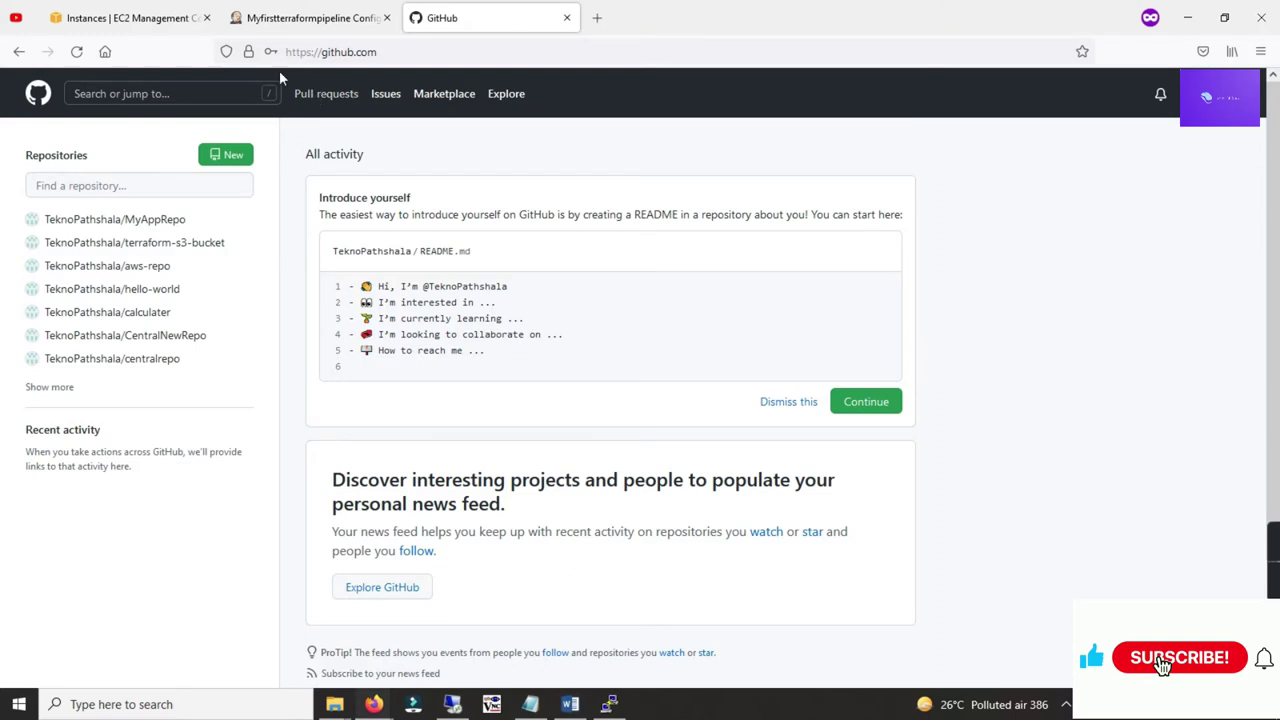
left_click(295, 17)
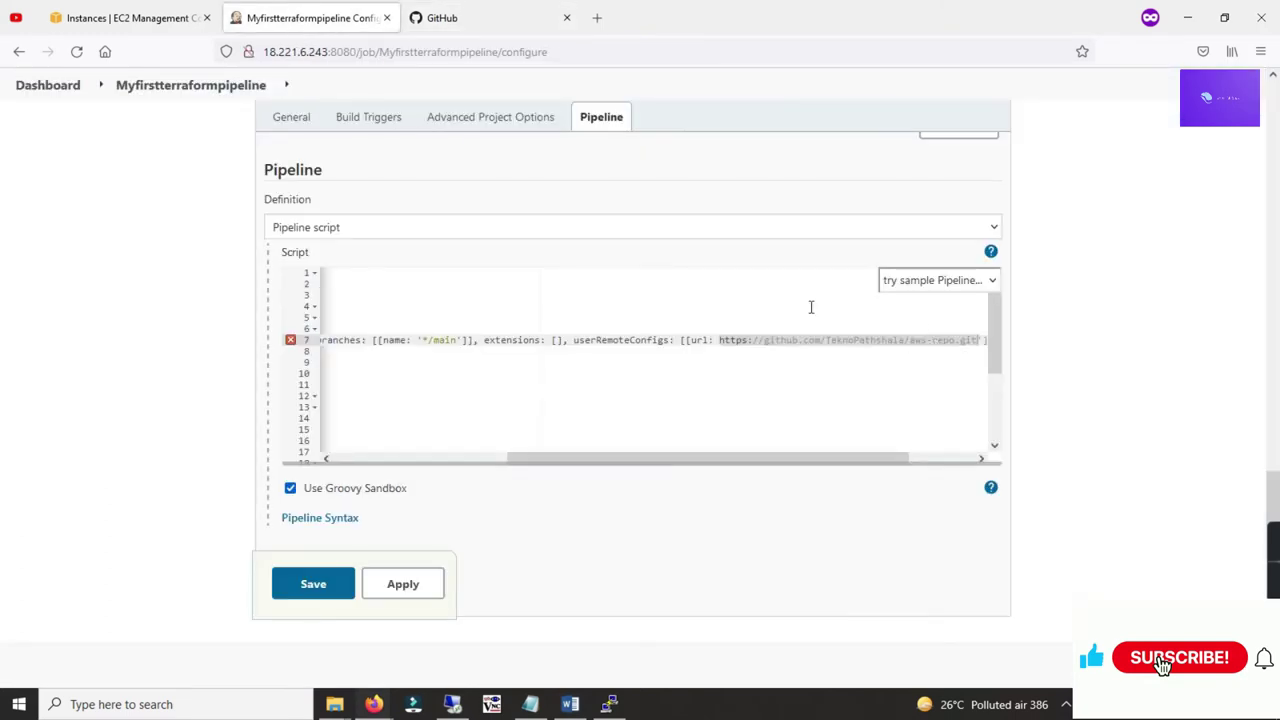
key("alt+Tab")
key("alt+Tab")
left_click(425, 28)
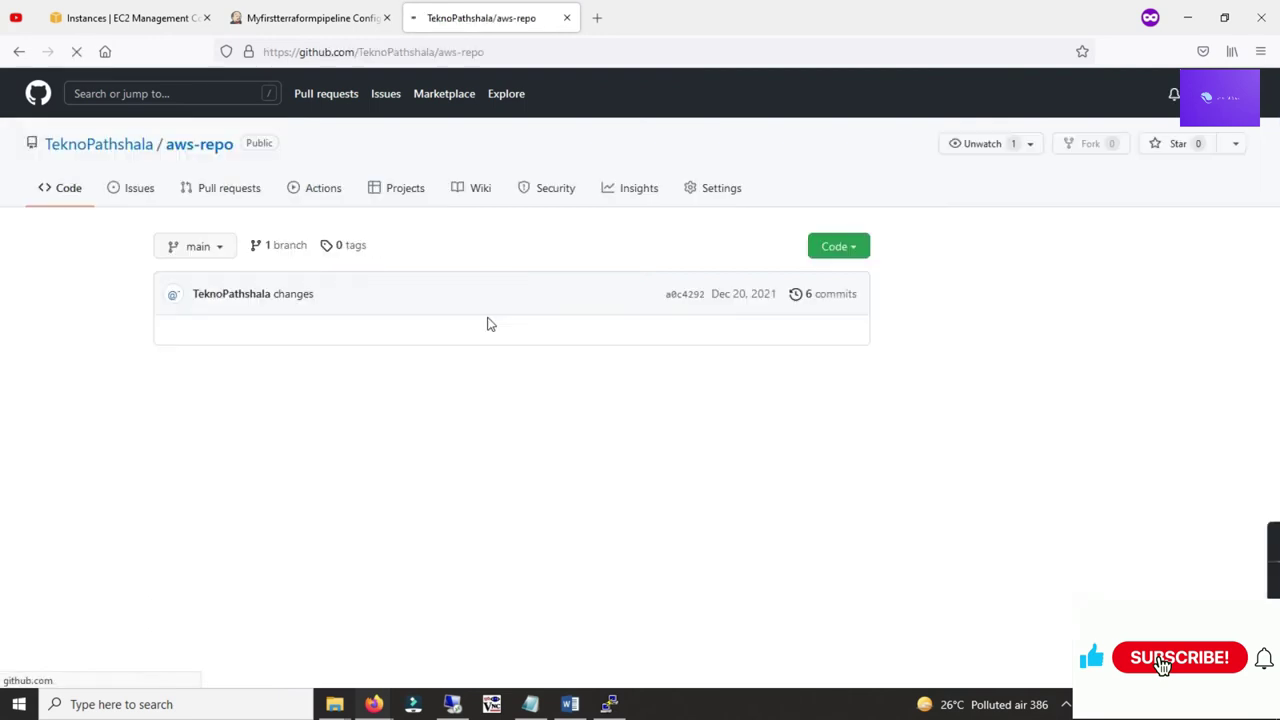
Step: Open aws-repo's variables.tf and check the aws_region variable and the key name default 'terra'
scroll(486, 323, "down", 1)
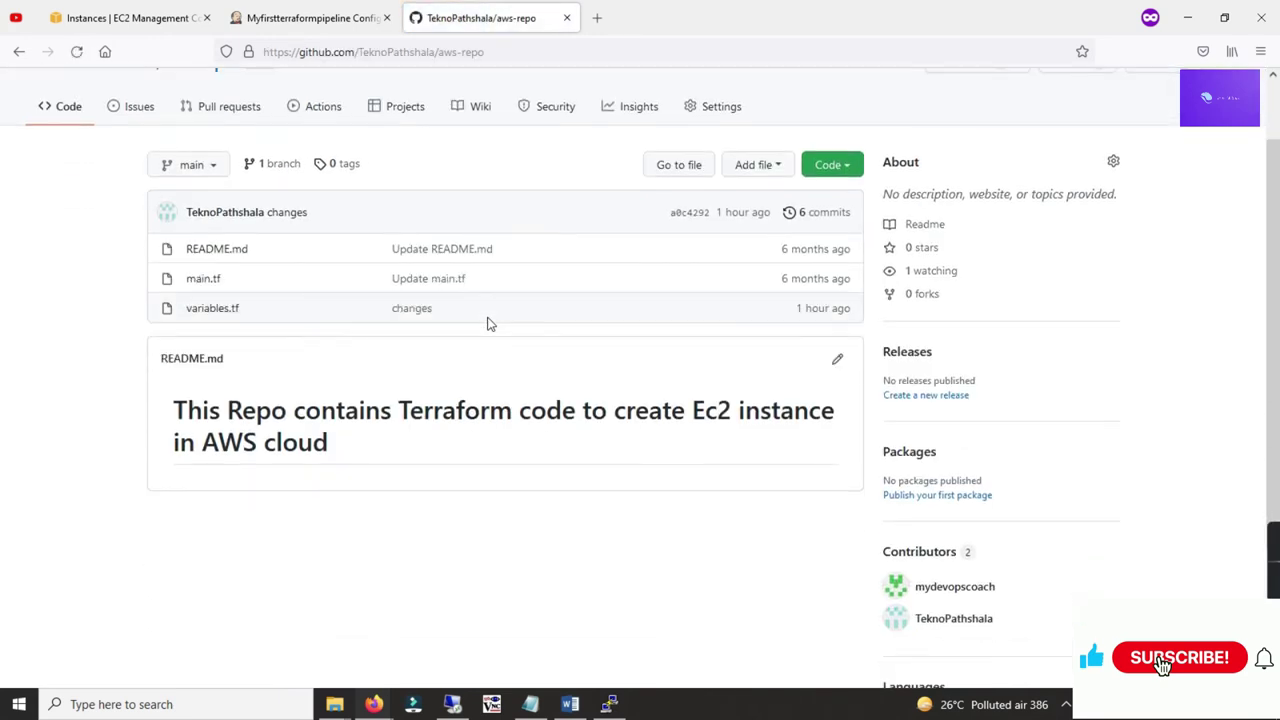
left_click(222, 310)
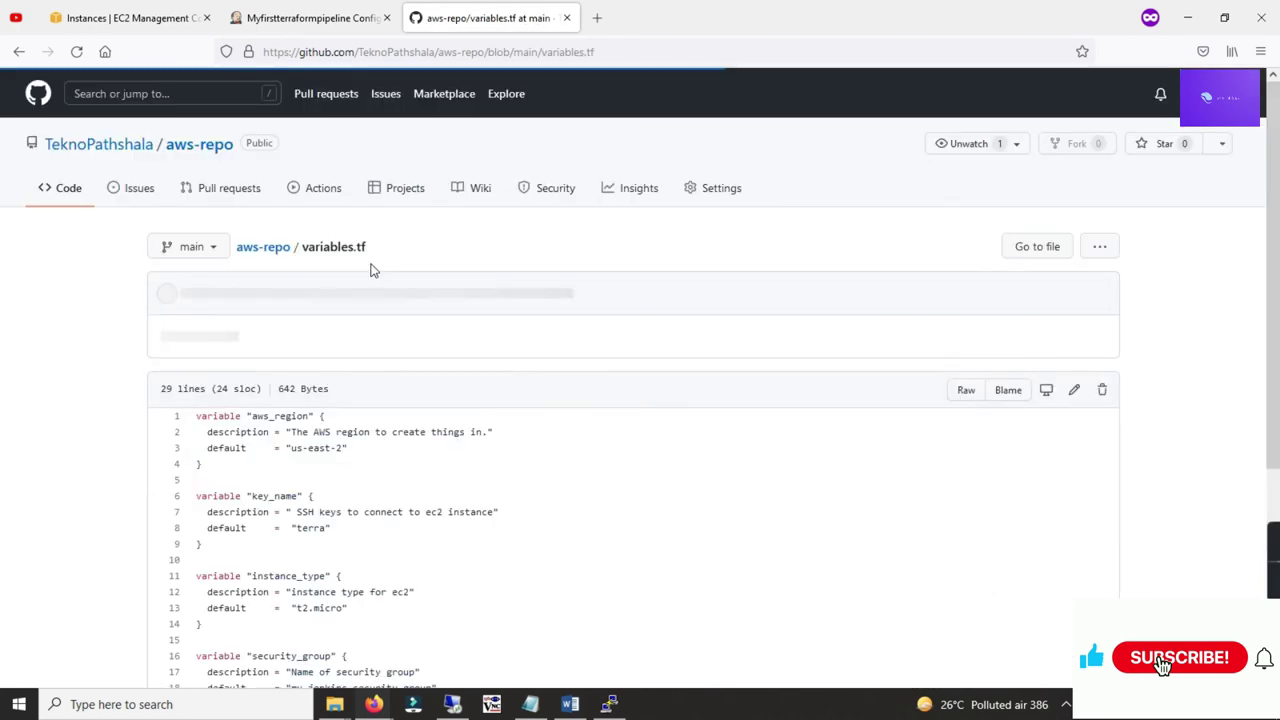
scroll(446, 331, "down", 2)
scroll(318, 286, "down", 1)
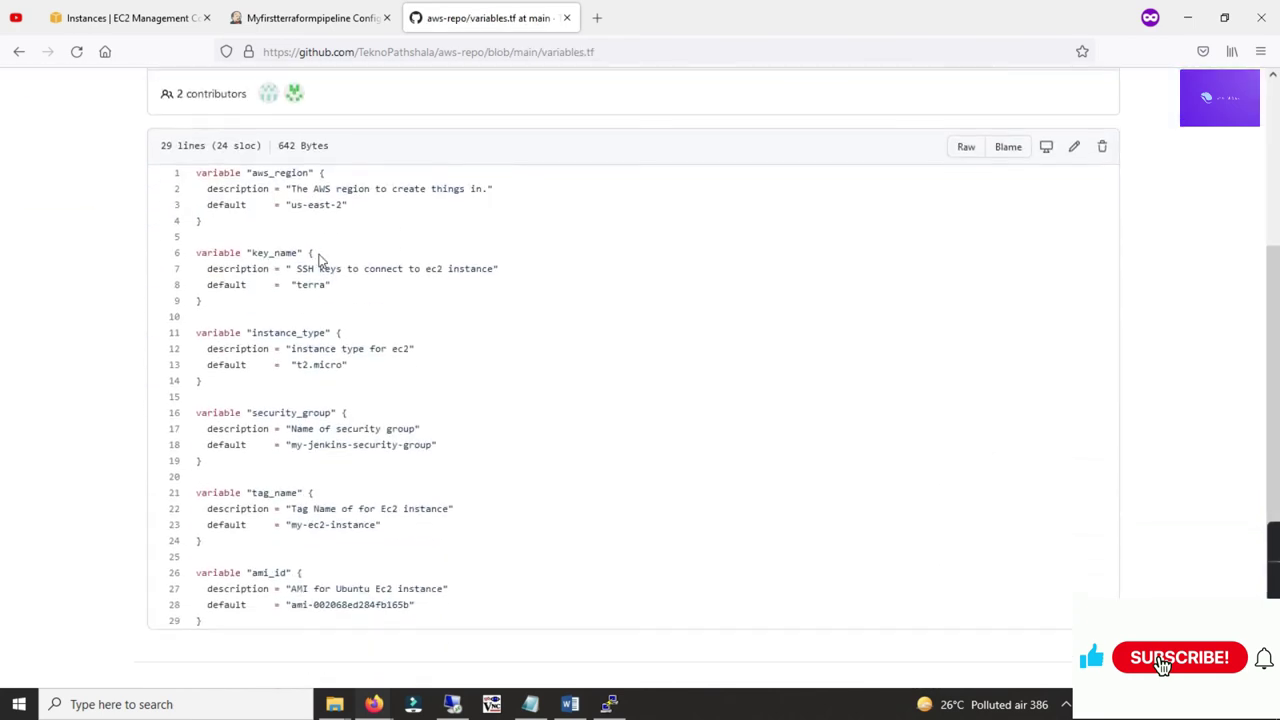
left_click_drag(246, 173, 332, 204)
double_click(302, 284)
left_click(294, 284)
Step: Check the security group name, my-ec2-instance tag and AMI ID defaults, then switch to EC2 Instances
scroll(288, 310, "down", 1)
left_click_drag(252, 268, 342, 301)
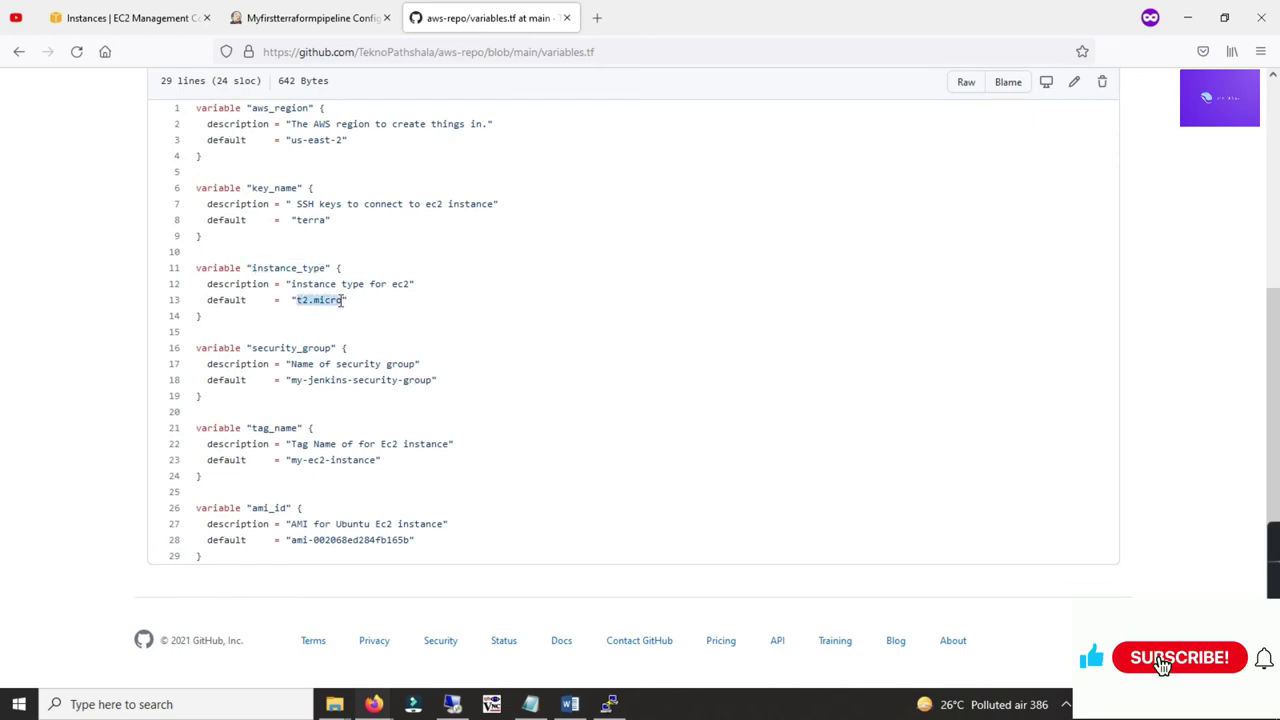
left_click_drag(291, 380, 331, 380)
left_click(298, 362)
left_click_drag(292, 446, 343, 461)
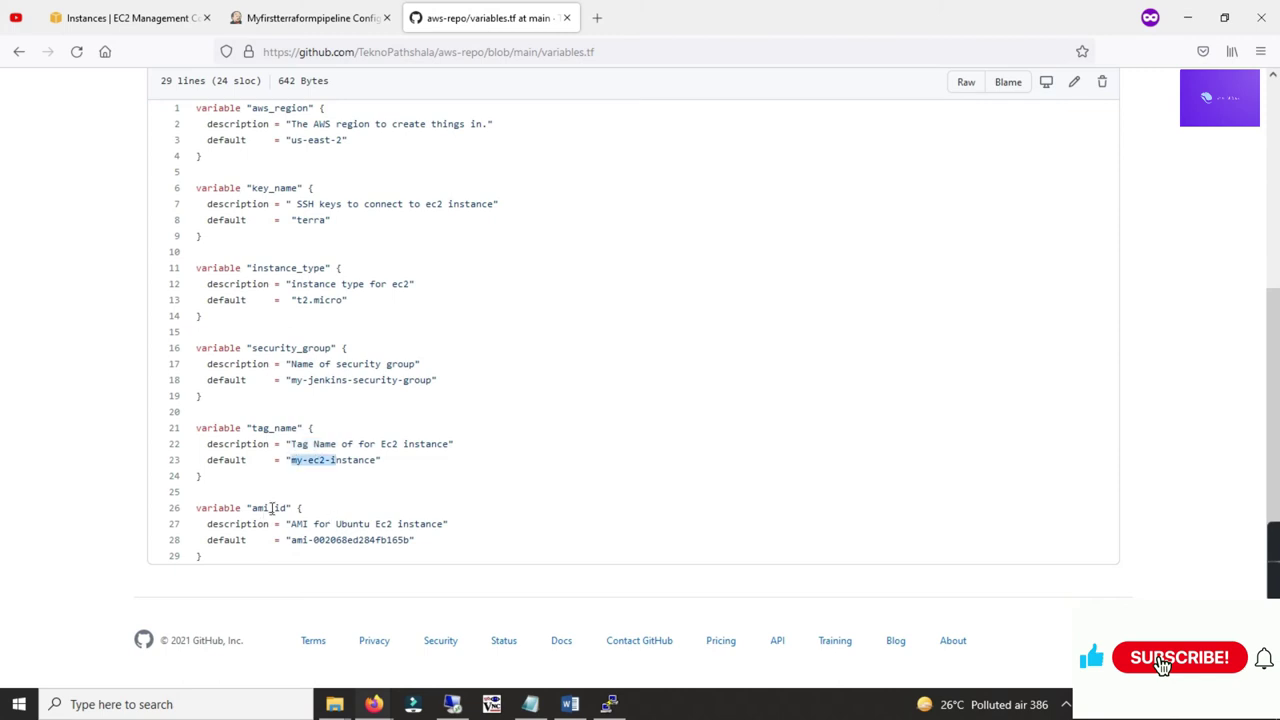
left_click_drag(292, 540, 370, 541)
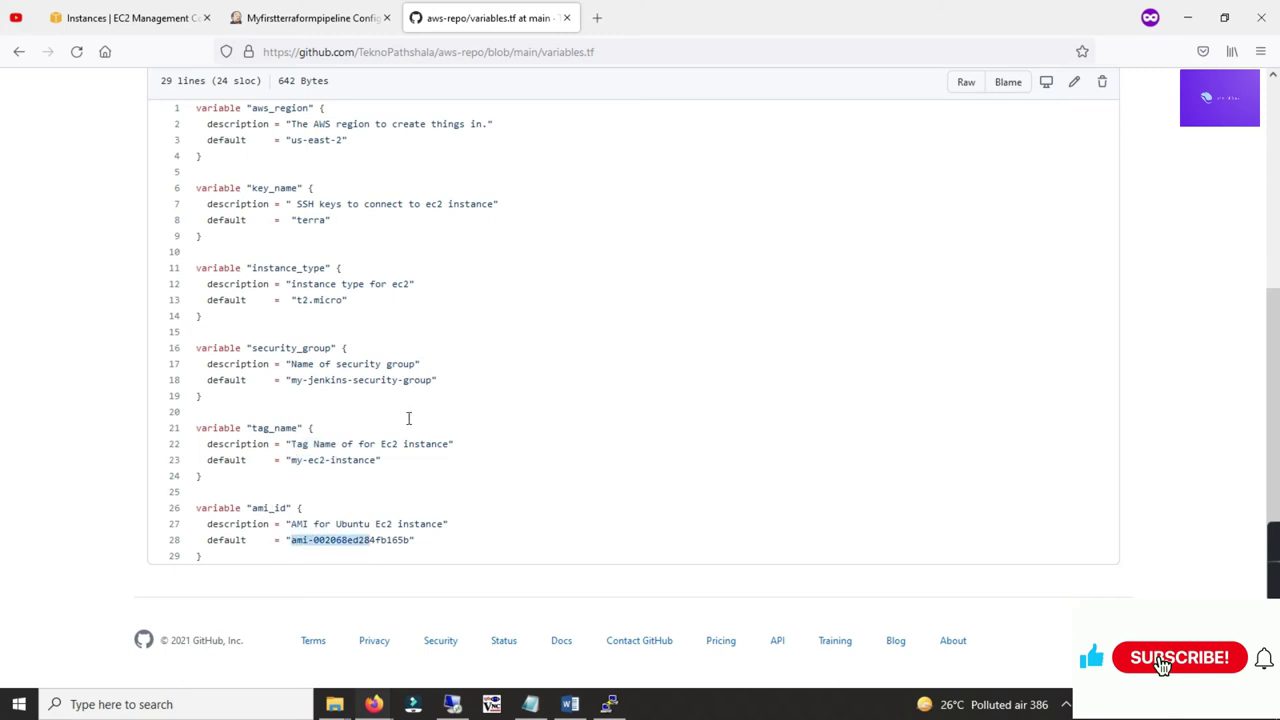
left_click(152, 32)
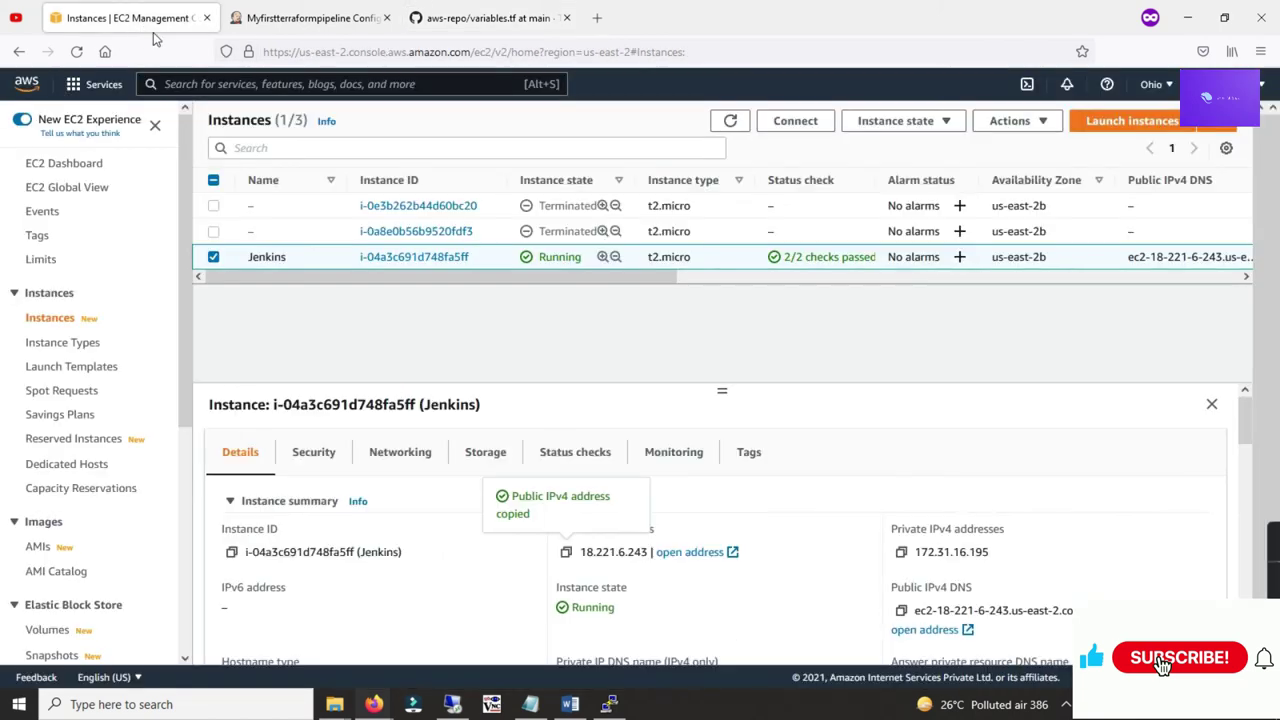
Step: Start the Launch instance wizard and compare its Amazon Linux 2 AMI ID with variables.tf
left_click(1170, 122)
left_click(1072, 148)
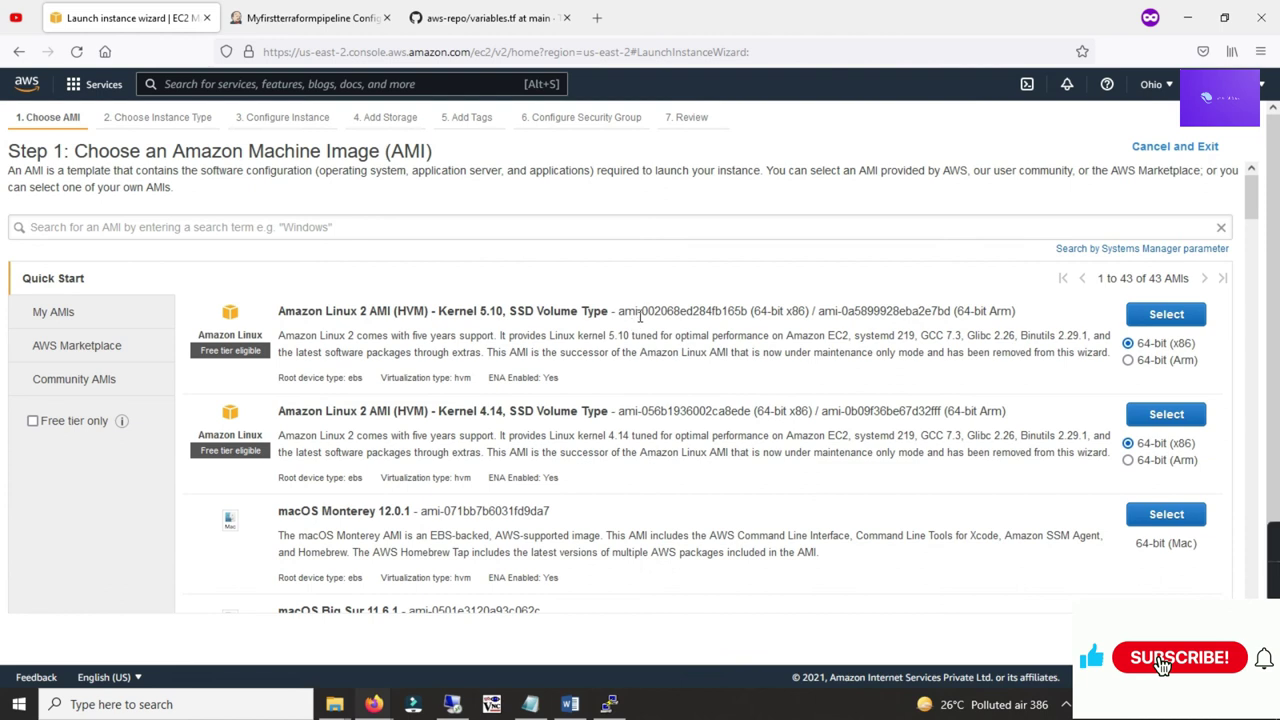
left_click_drag(619, 312, 745, 312)
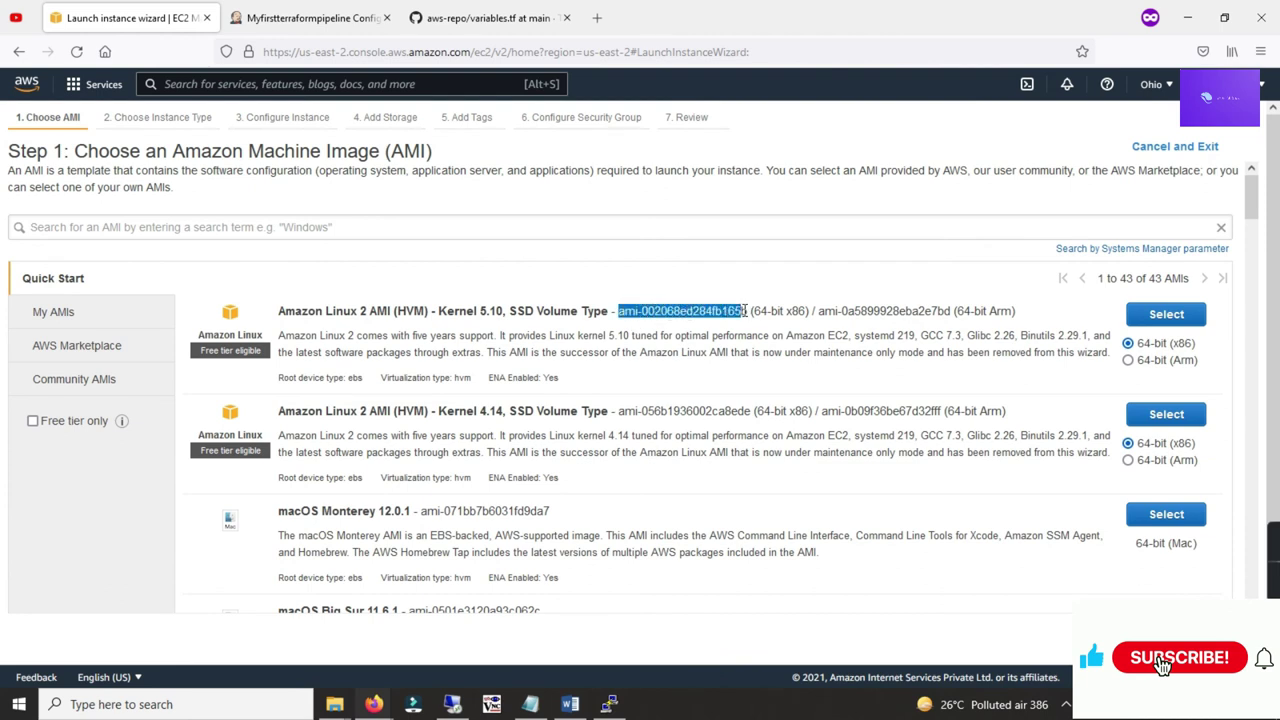
left_click(430, 18)
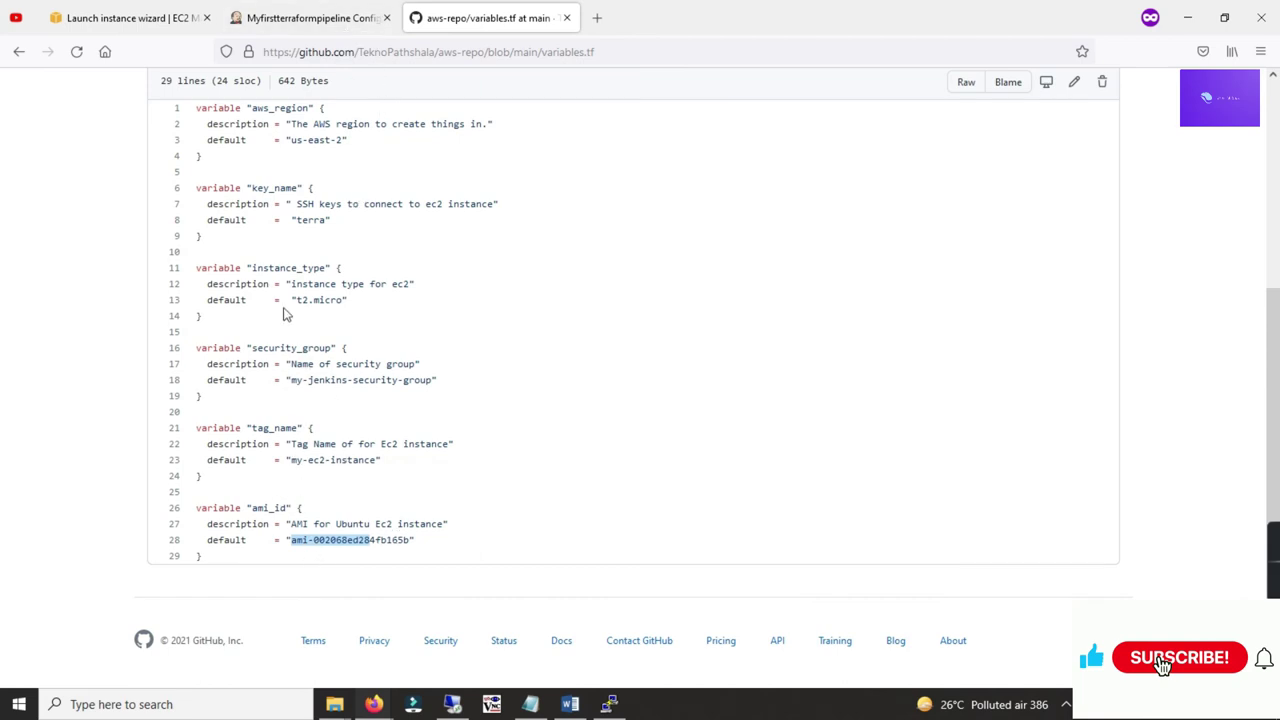
Step: Confirm the t2.micro instance type for the first Amazon Linux 2 AMI, then recheck the 'terra' key name
left_click_drag(291, 300, 333, 298)
left_click(125, 18)
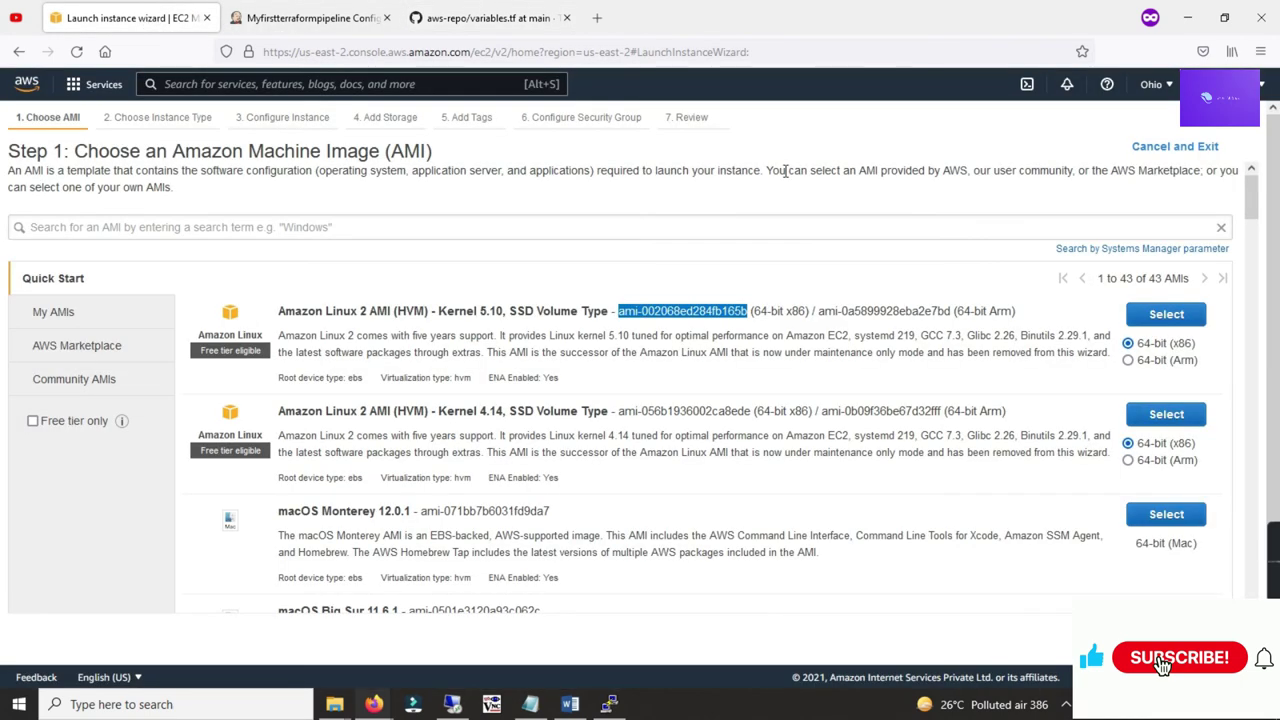
left_click(1166, 318)
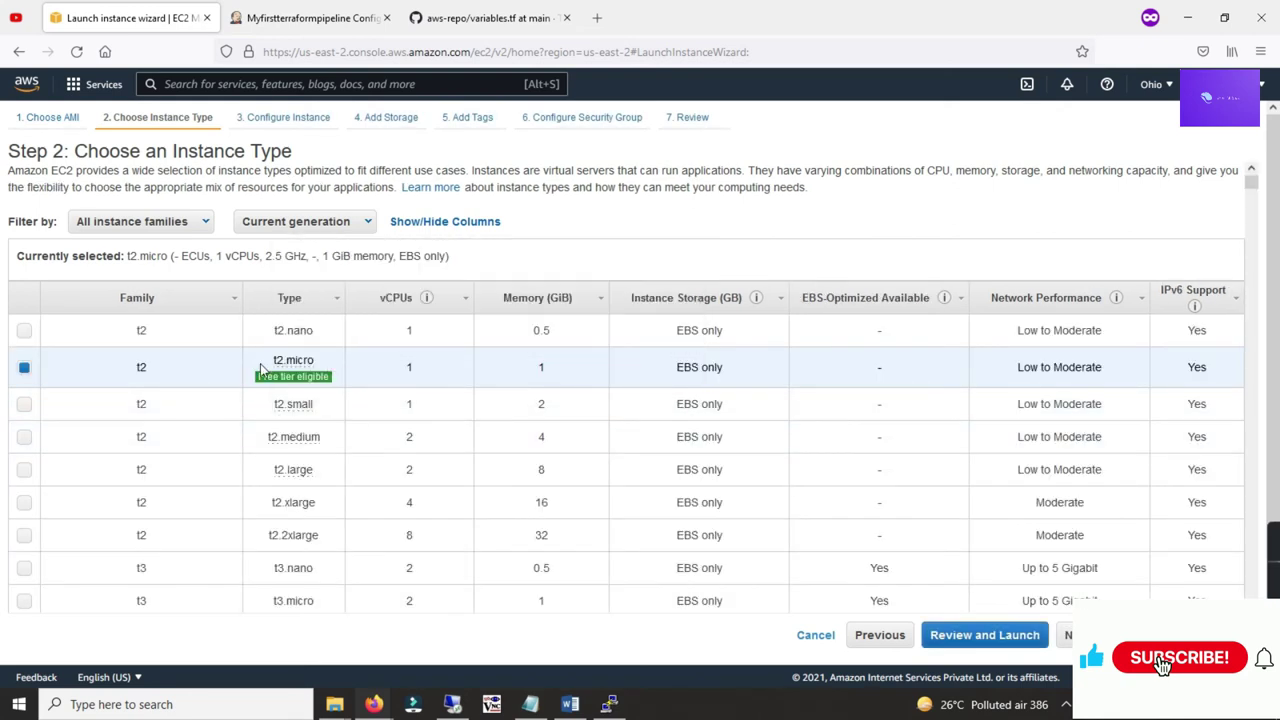
left_click(470, 17)
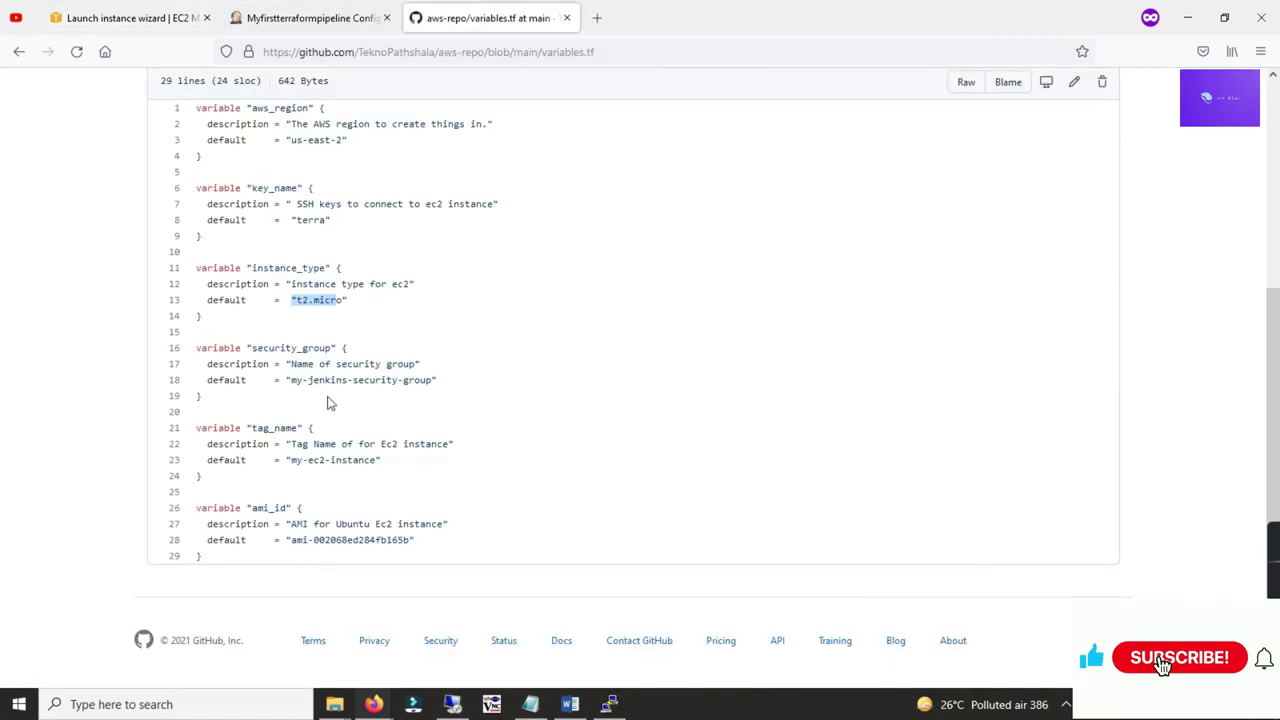
scroll(320, 302, "up", 2)
left_click_drag(296, 302, 325, 301)
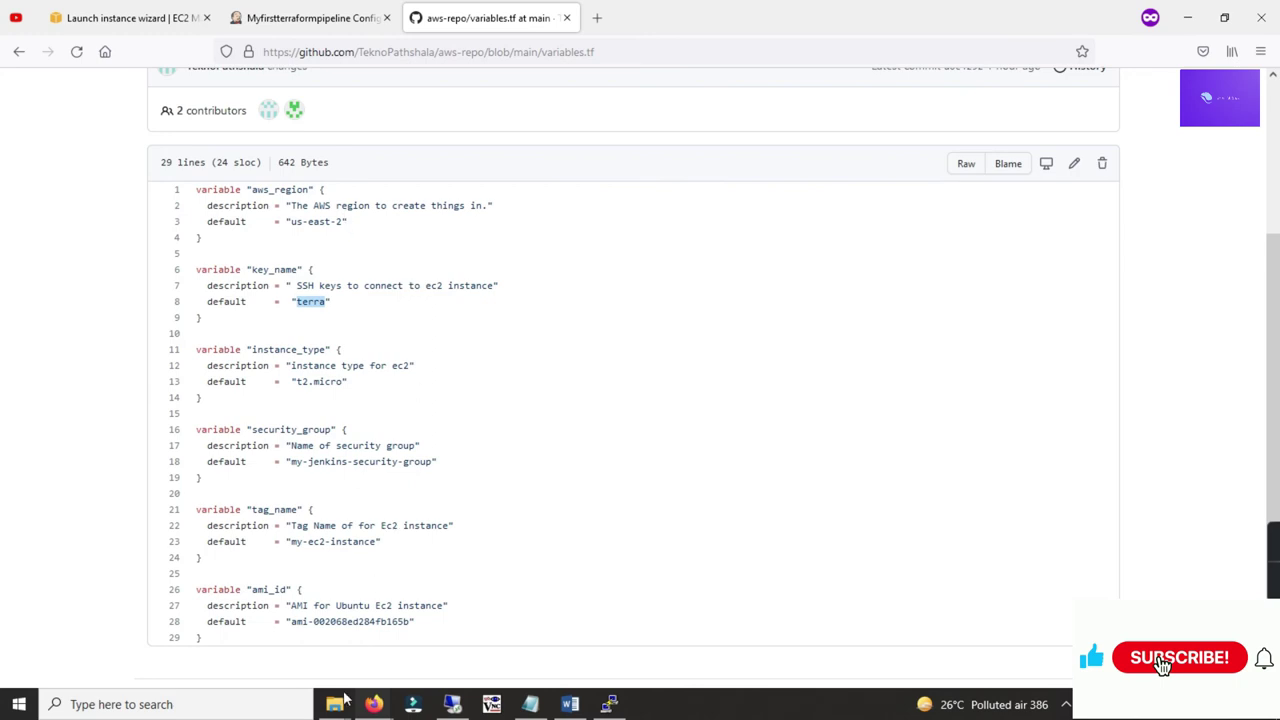
Step: Confirm the terra.pem key file exists in the local putty folder
mouse_move(343, 700)
left_click(274, 654)
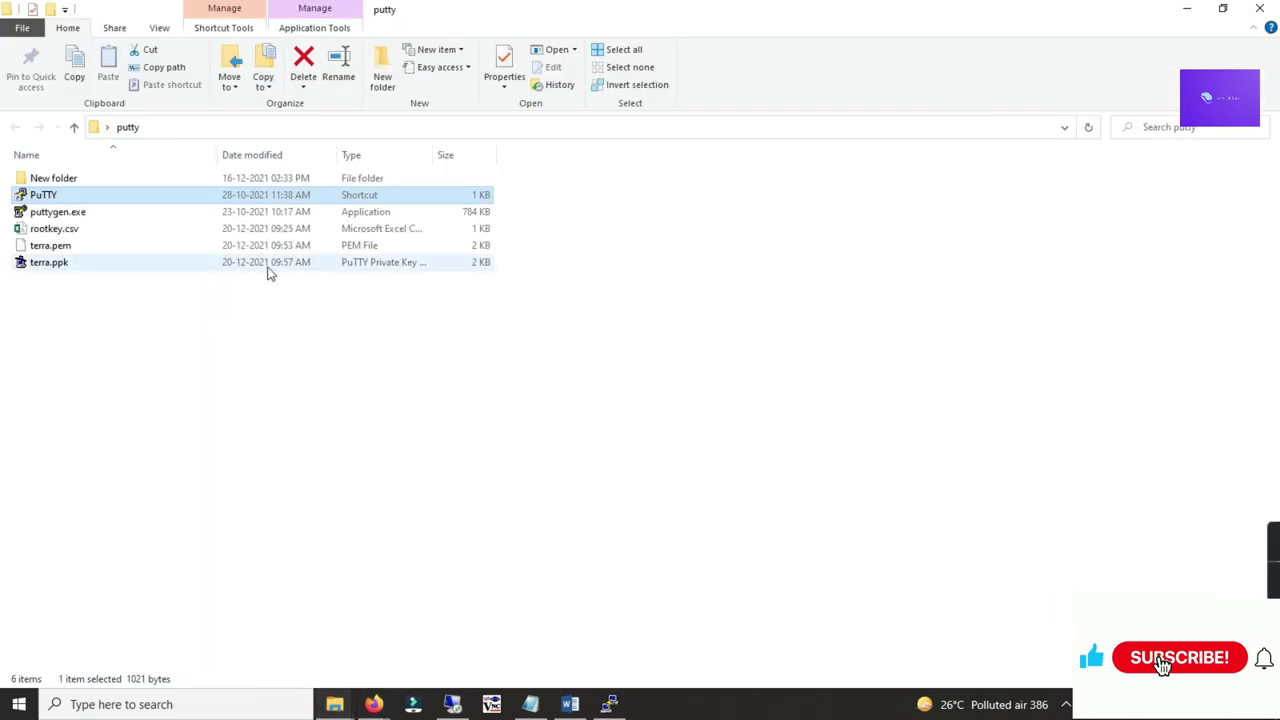
left_click(65, 247)
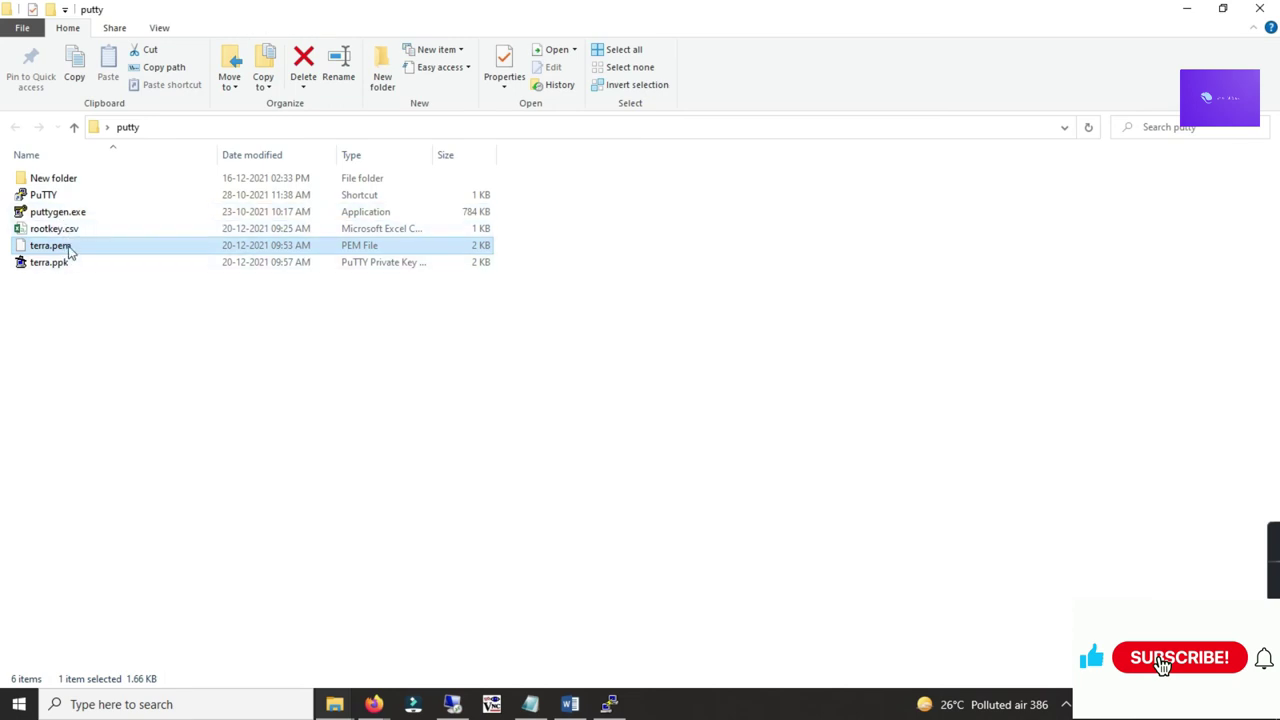
left_click(1187, 10)
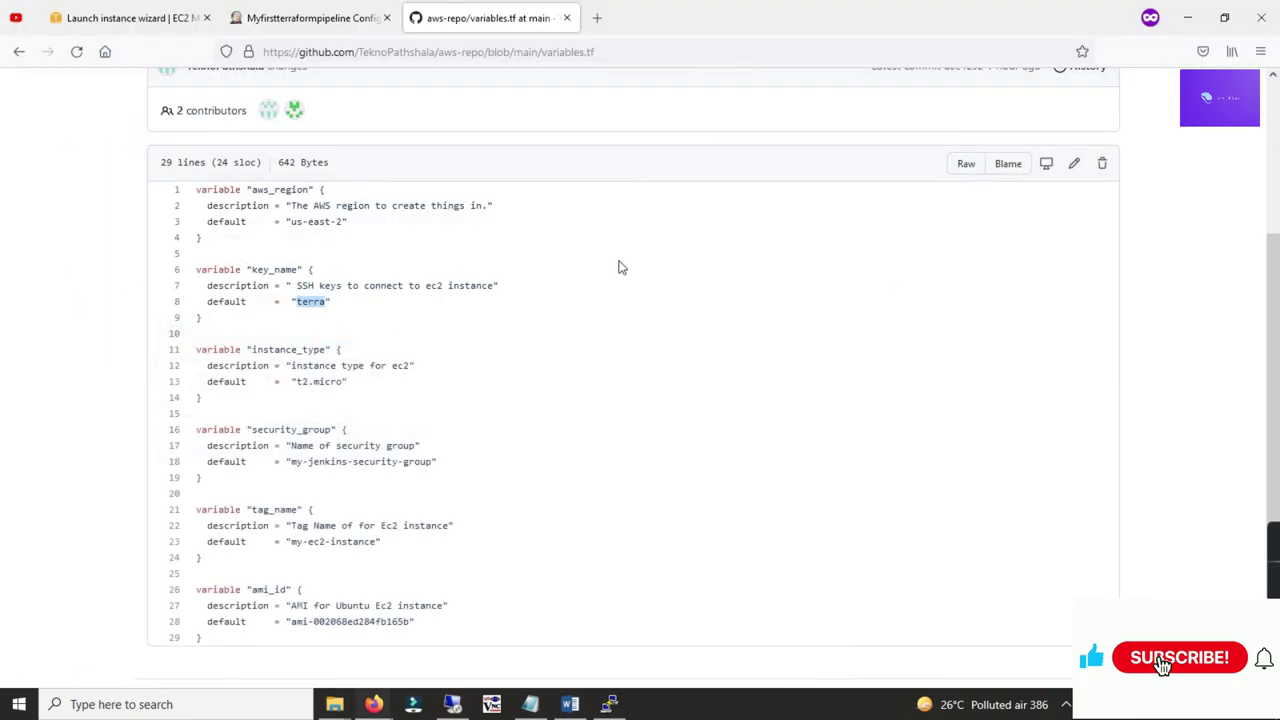
Step: Return to the aws-repo repository root and open main.tf
scroll(390, 366, "down", 2)
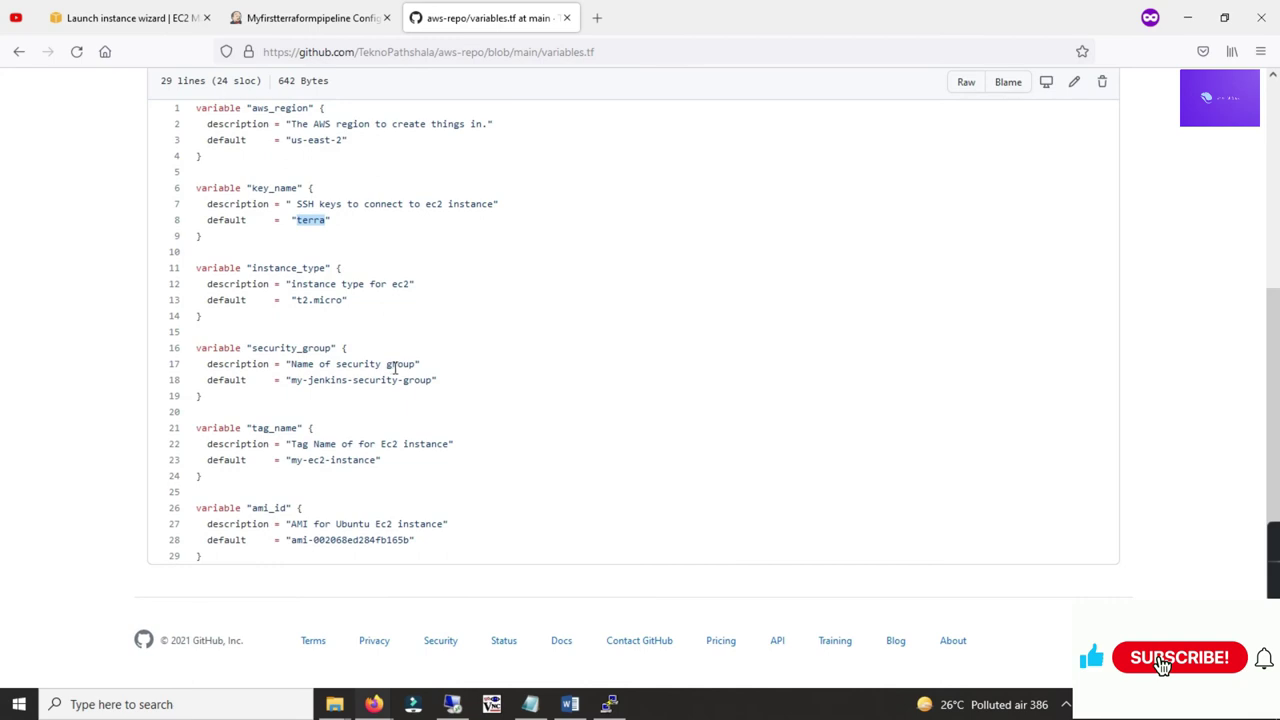
scroll(417, 366, "up", 5)
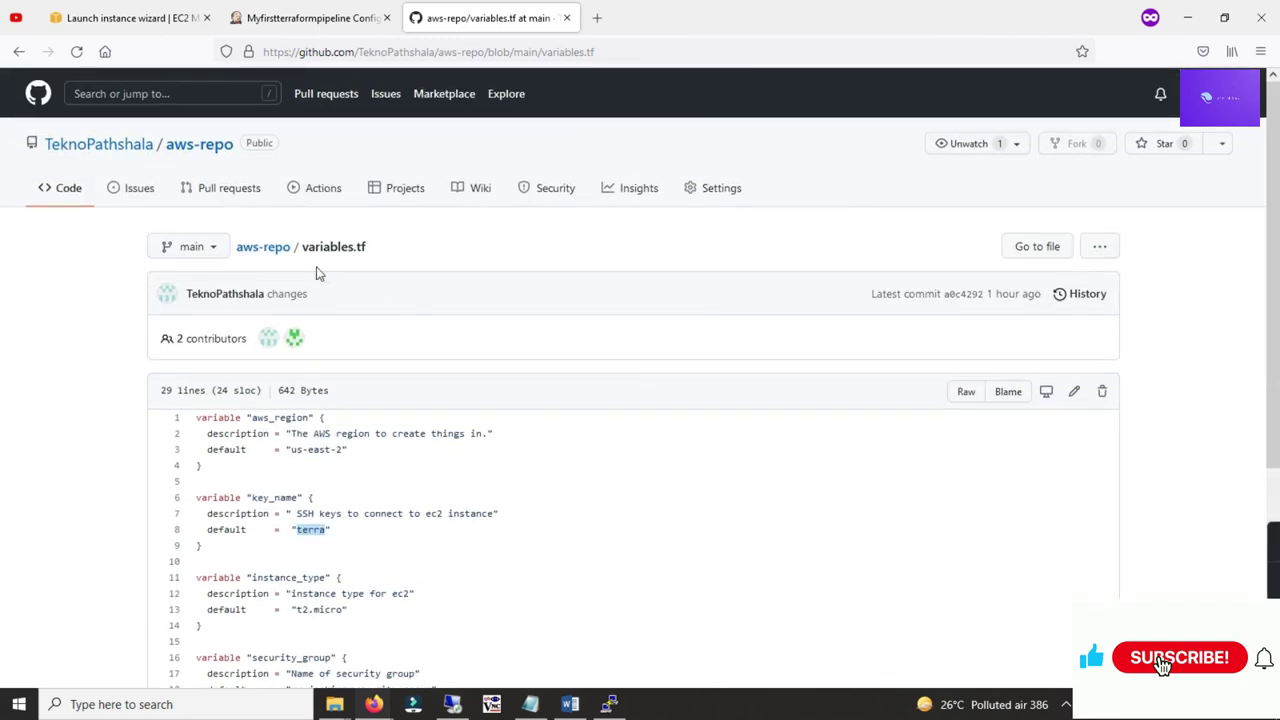
scroll(392, 375, "down", 2)
left_click(263, 165)
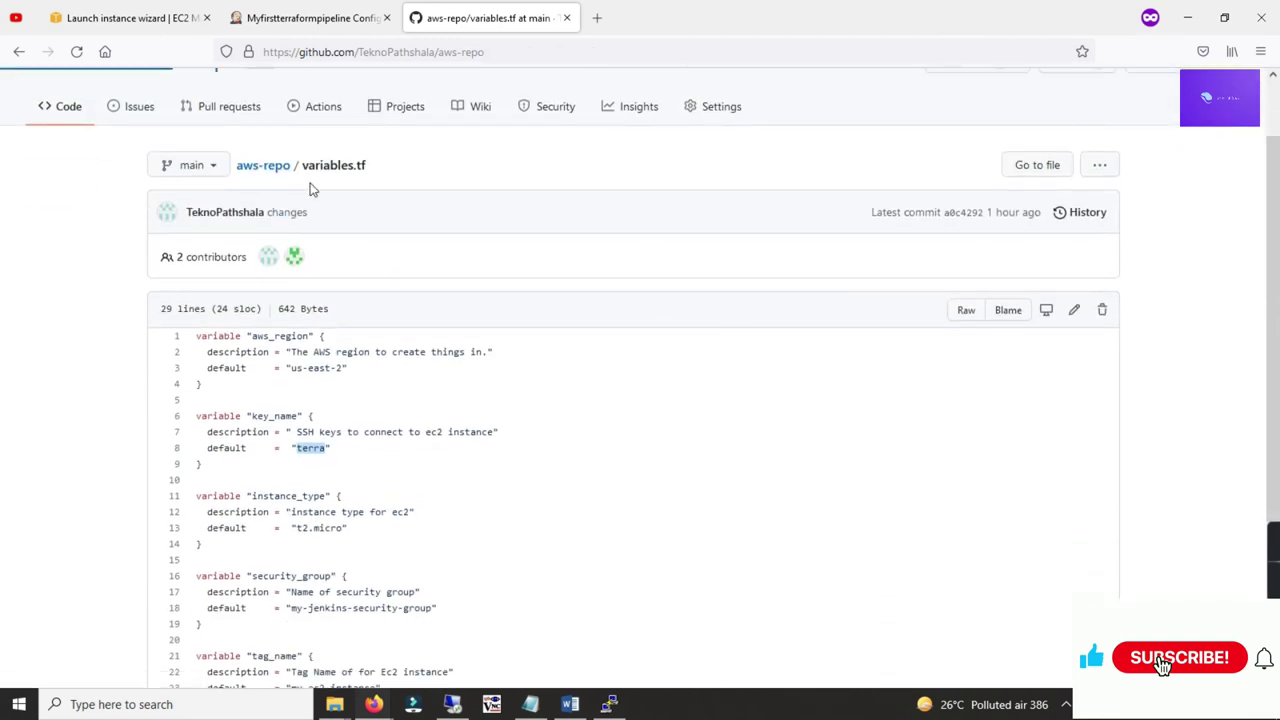
left_click(203, 360)
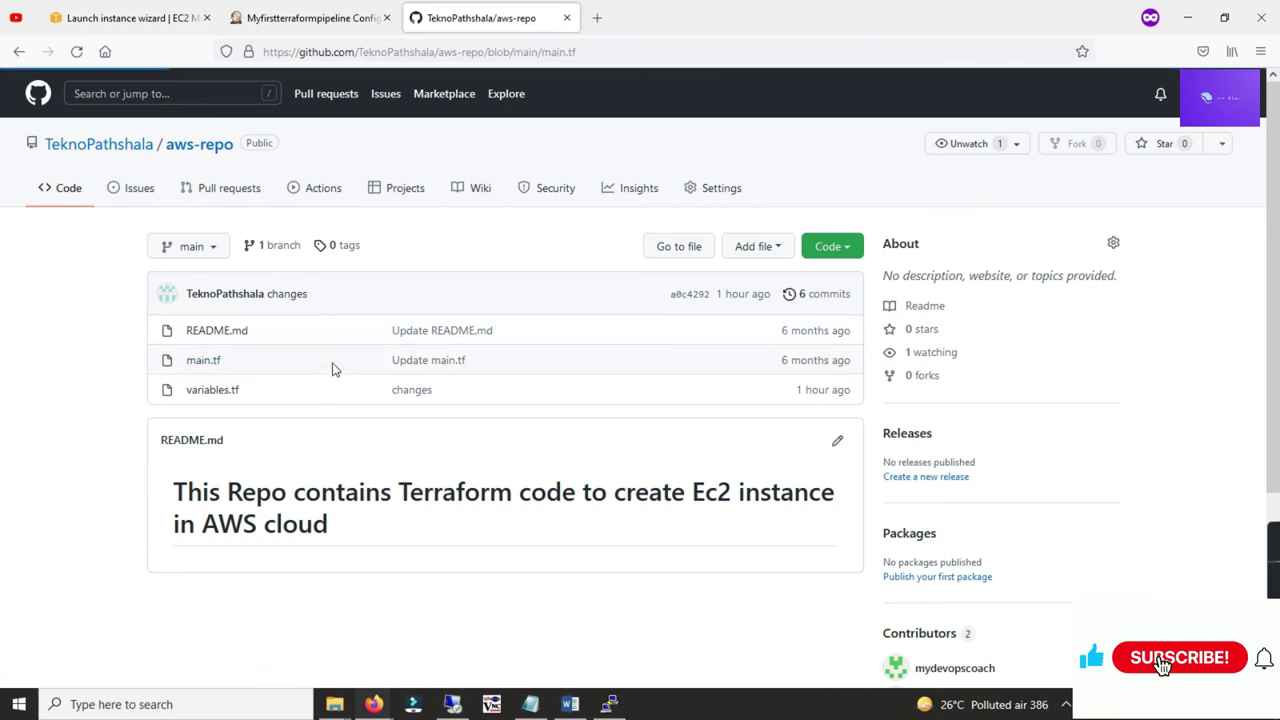
Step: Review main.tf's security group: port 8080 ingress rule, description, and 65535 egress port
scroll(414, 300, "down", 3)
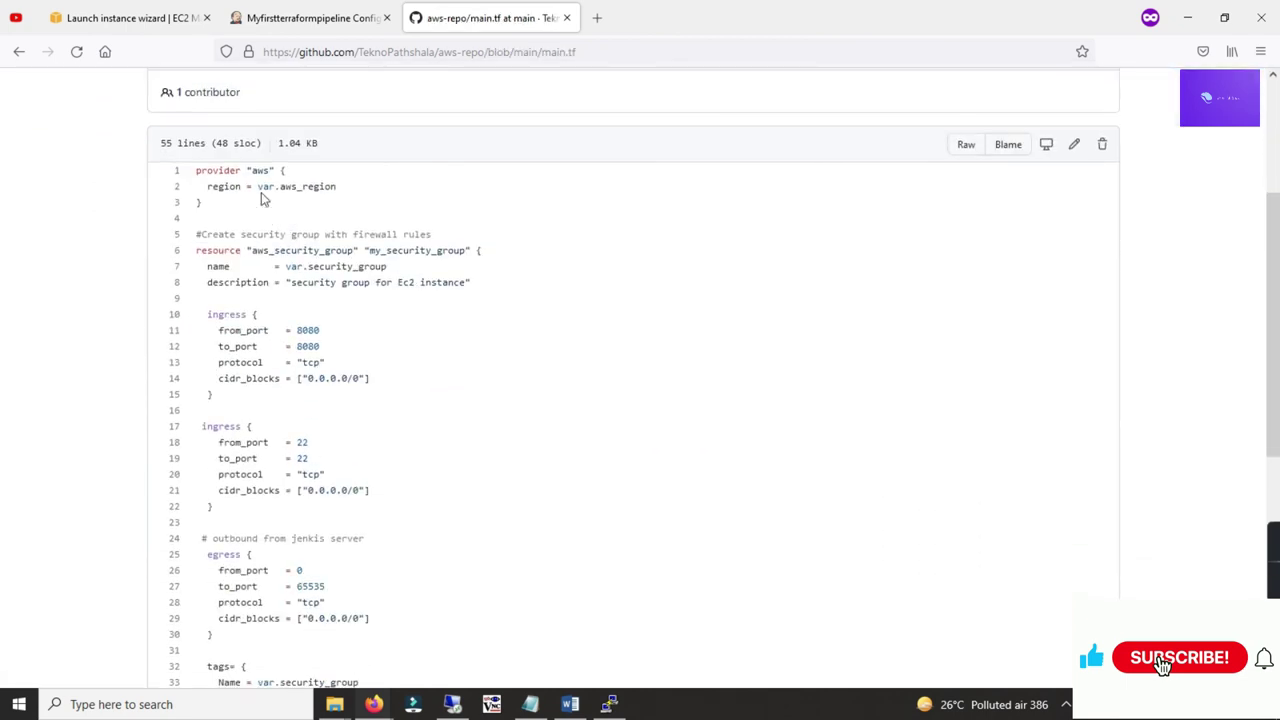
left_click_drag(210, 316, 306, 378)
left_click(404, 360)
left_click_drag(291, 282, 353, 285)
scroll(380, 334, "down", 2)
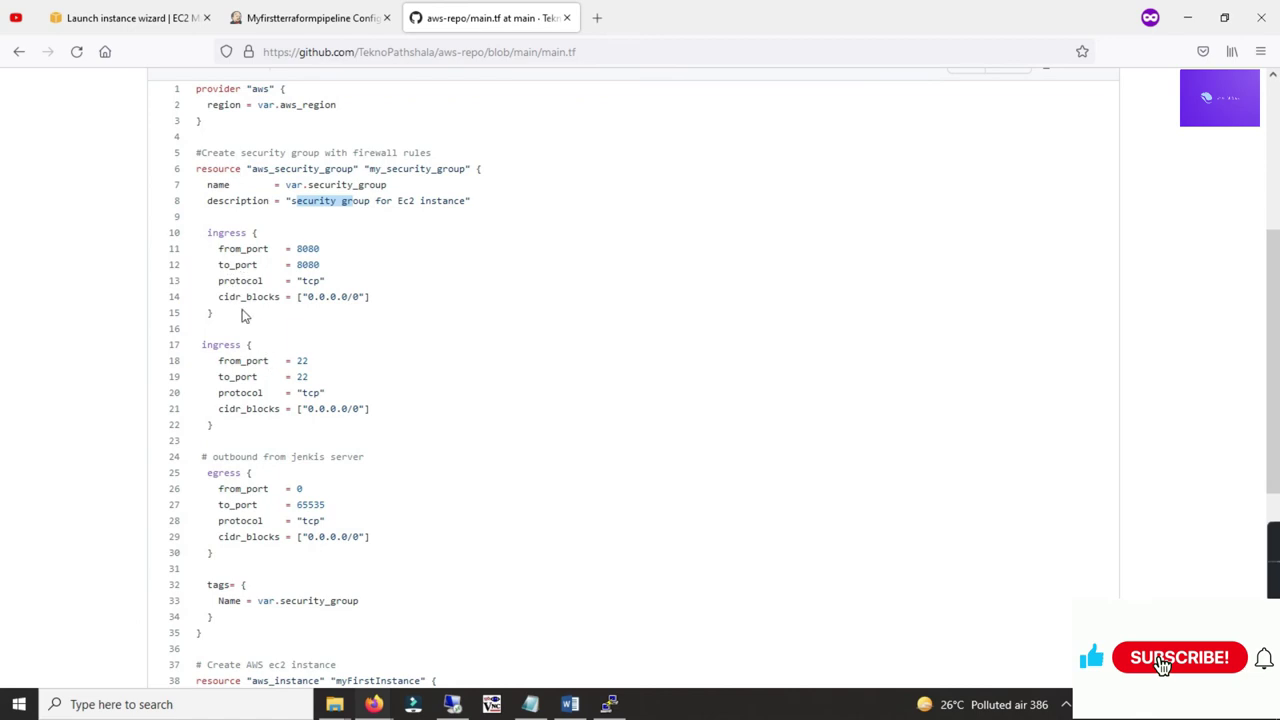
mouse_move(294, 250)
left_mouse_down()
mouse_move(312, 250)
mouse_move(309, 265)
left_mouse_up()
left_click_drag(296, 377, 303, 377)
scroll(357, 371, "down", 2)
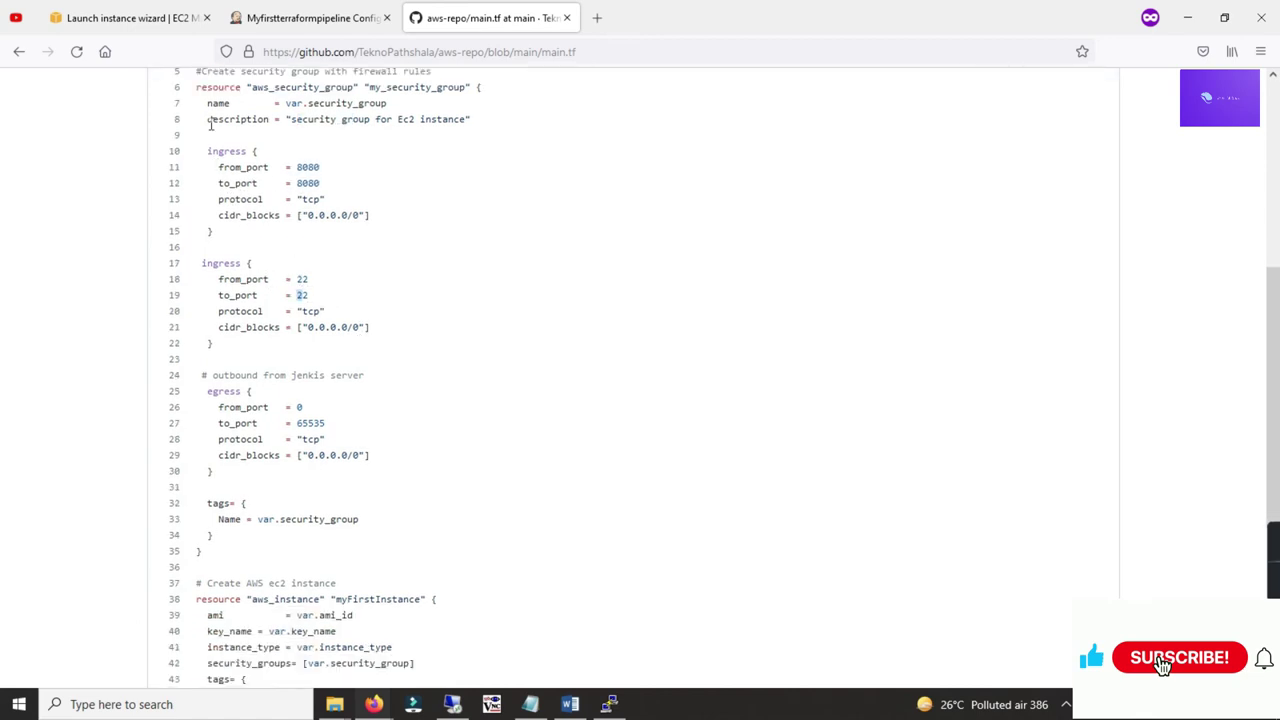
left_click_drag(215, 374, 334, 375)
scroll(409, 391, "down", 4)
left_click_drag(297, 244, 309, 260)
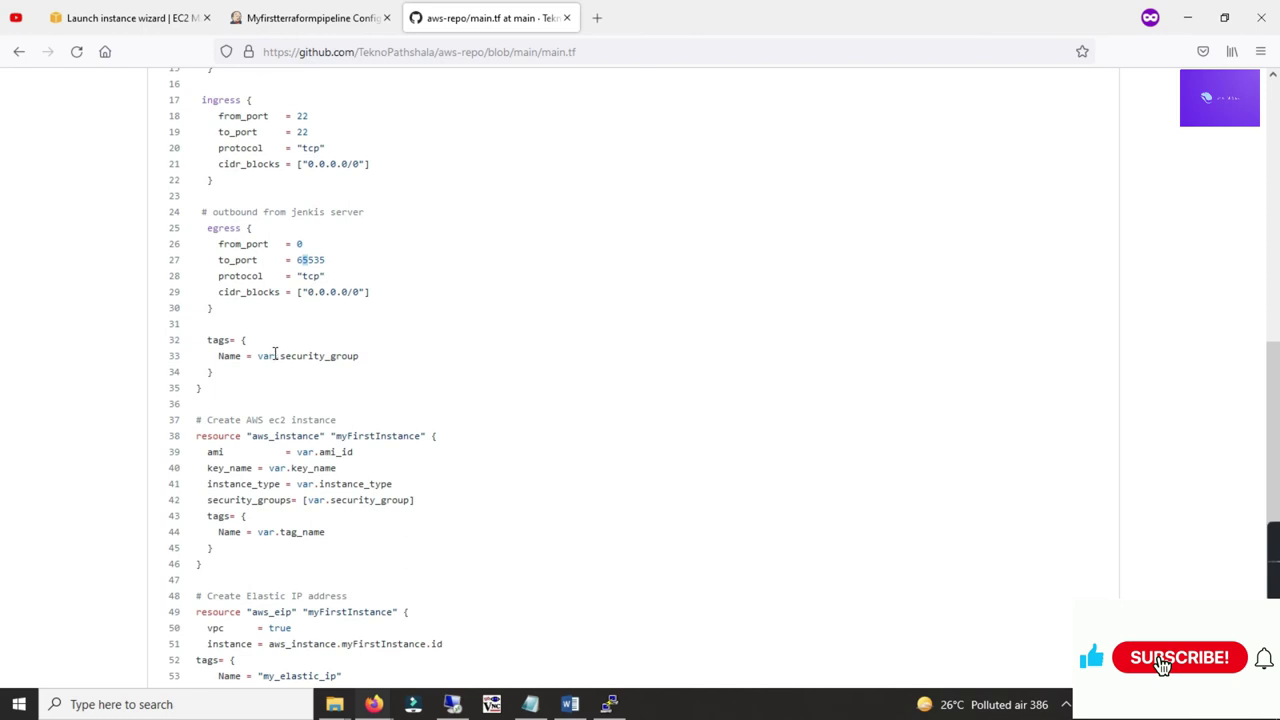
Step: Review the myFirstInstance EC2 resource and the aws_eip Elastic IP block, then return to Jenkins
scroll(276, 355, "down", 4)
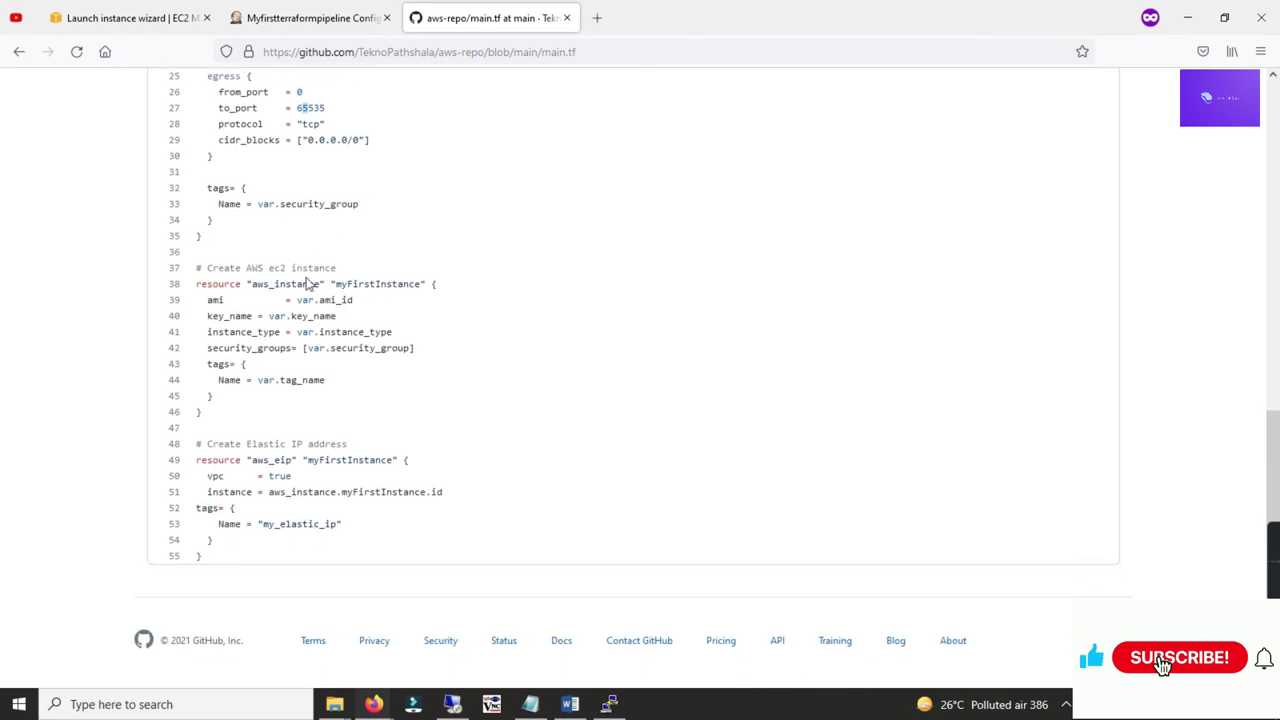
left_click_drag(337, 284, 404, 285)
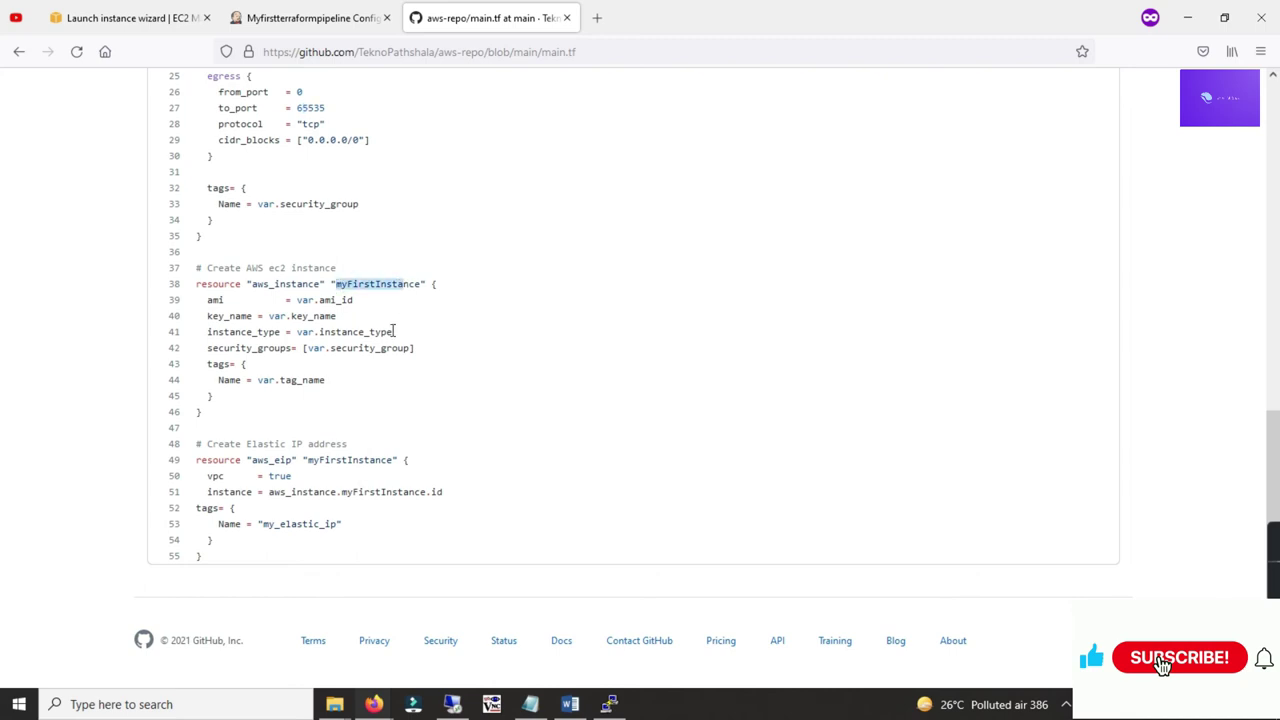
left_click(394, 331)
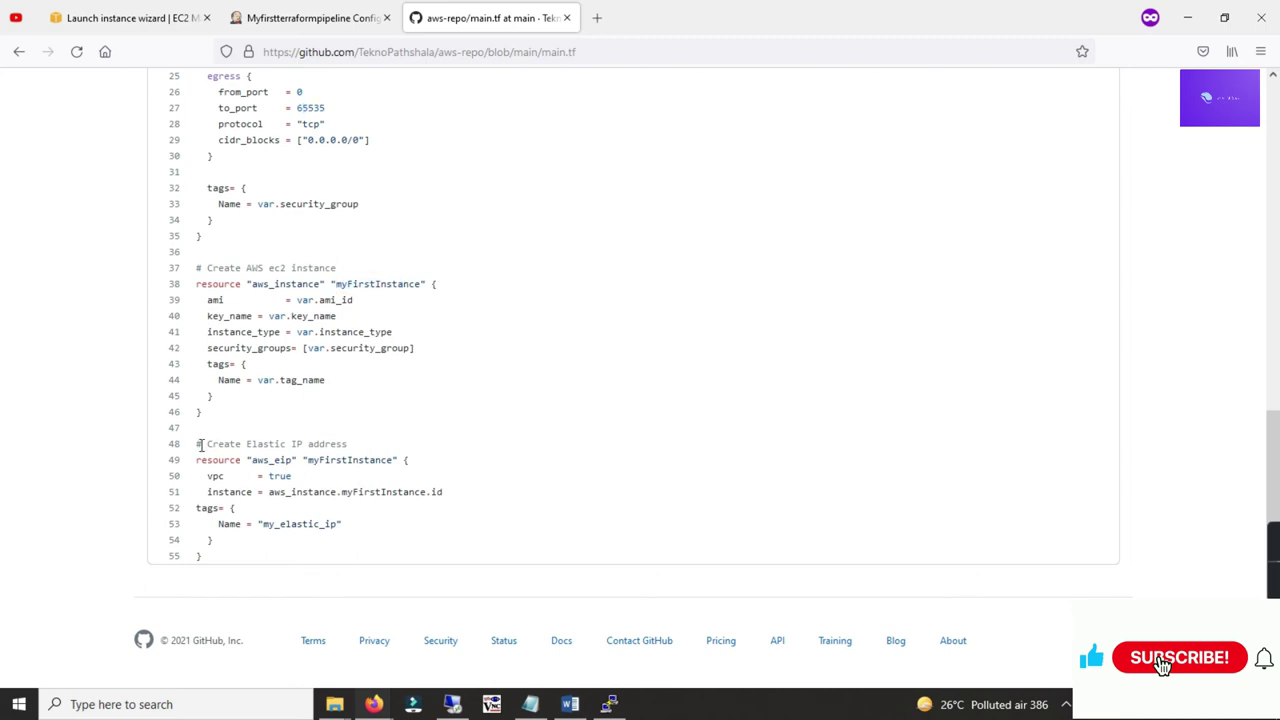
left_click_drag(199, 446, 268, 540)
left_click(279, 525)
left_click_drag(233, 551, 198, 459)
scroll(390, 434, "up", 3)
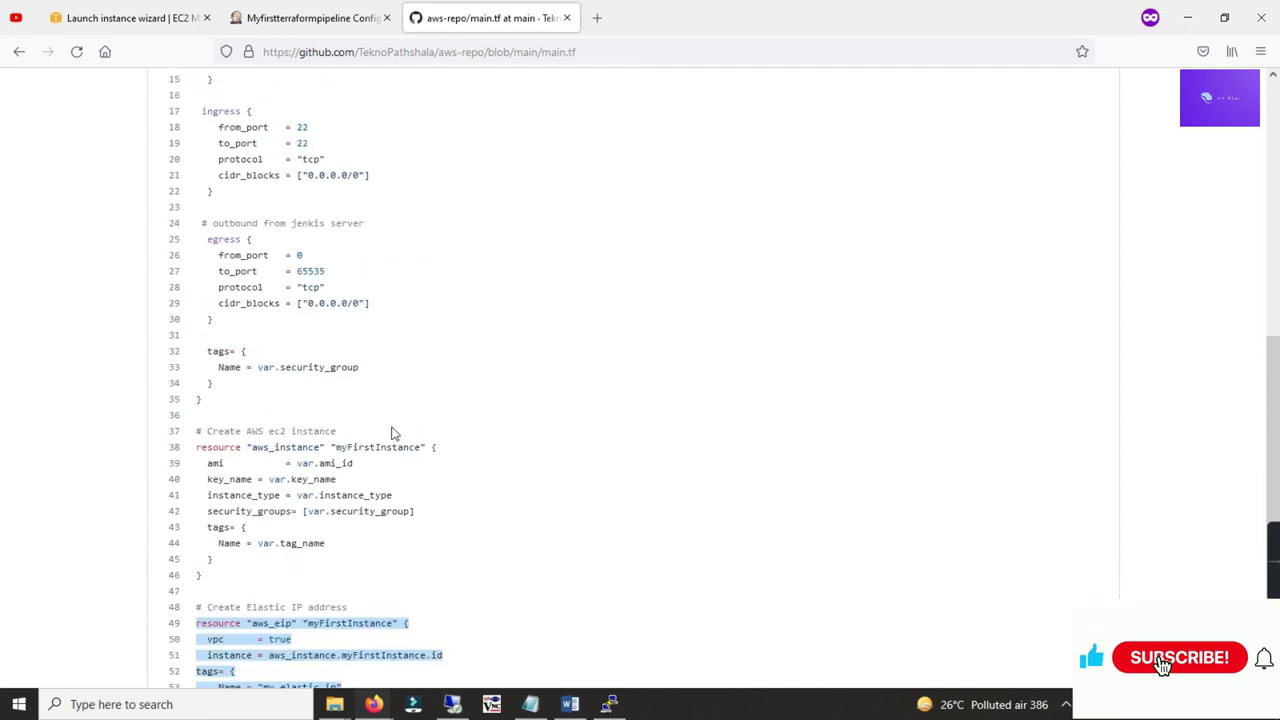
left_click(289, 24)
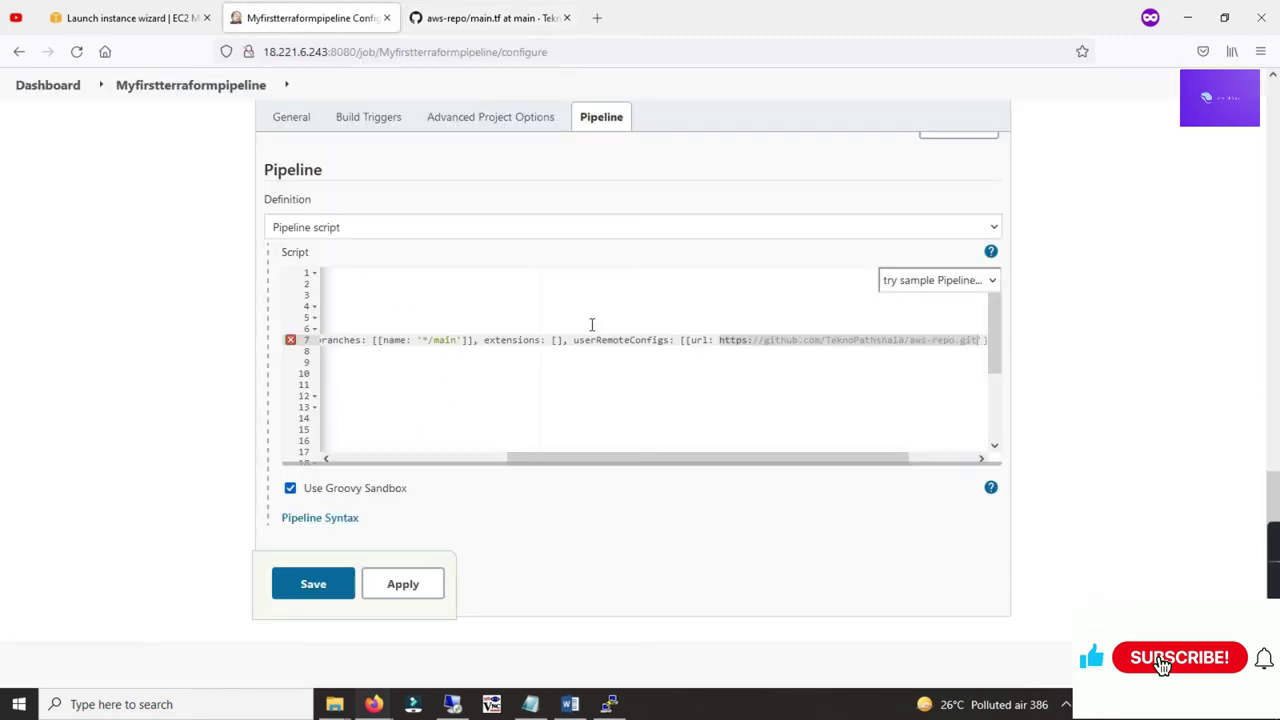
Step: Check the pipeline script against the Word notes, save Myfirstterraformpipeline, and open Build with Parameters
scroll(442, 400, "down", 2)
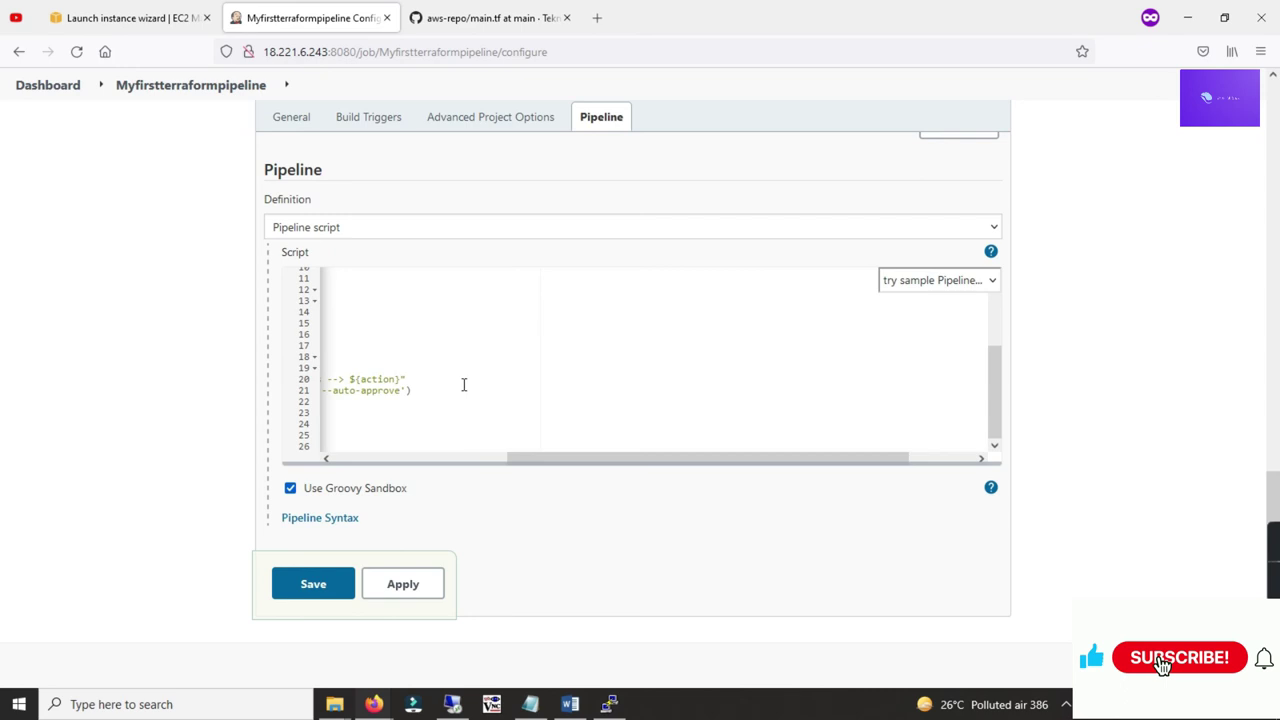
scroll(565, 353, "up", 5)
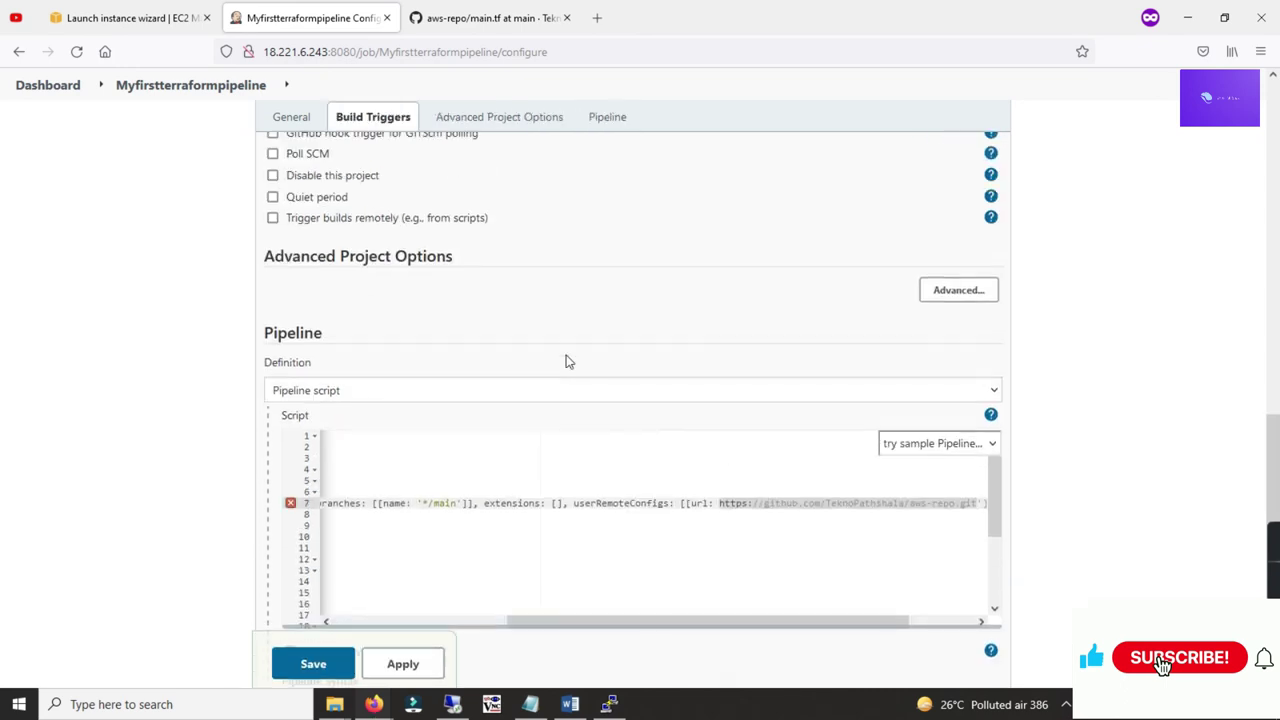
scroll(565, 390, "up", 1)
scroll(565, 398, "down", 3)
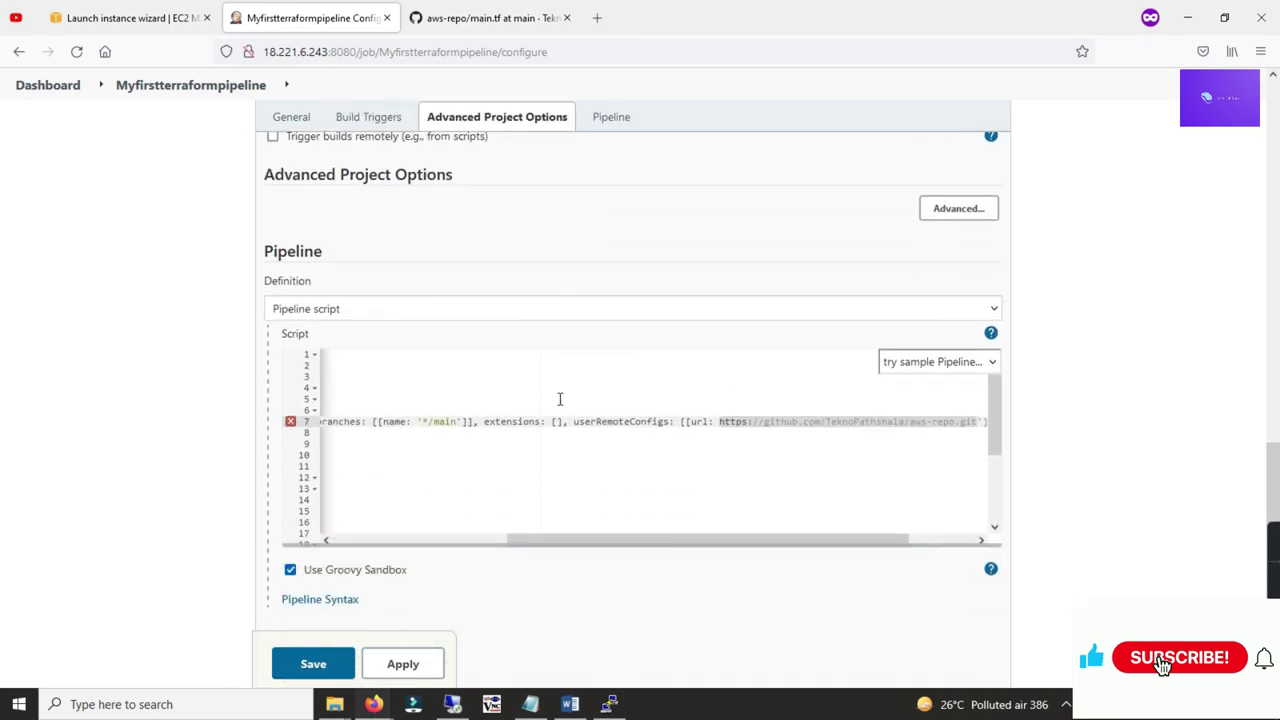
left_click(318, 664)
left_click(570, 704)
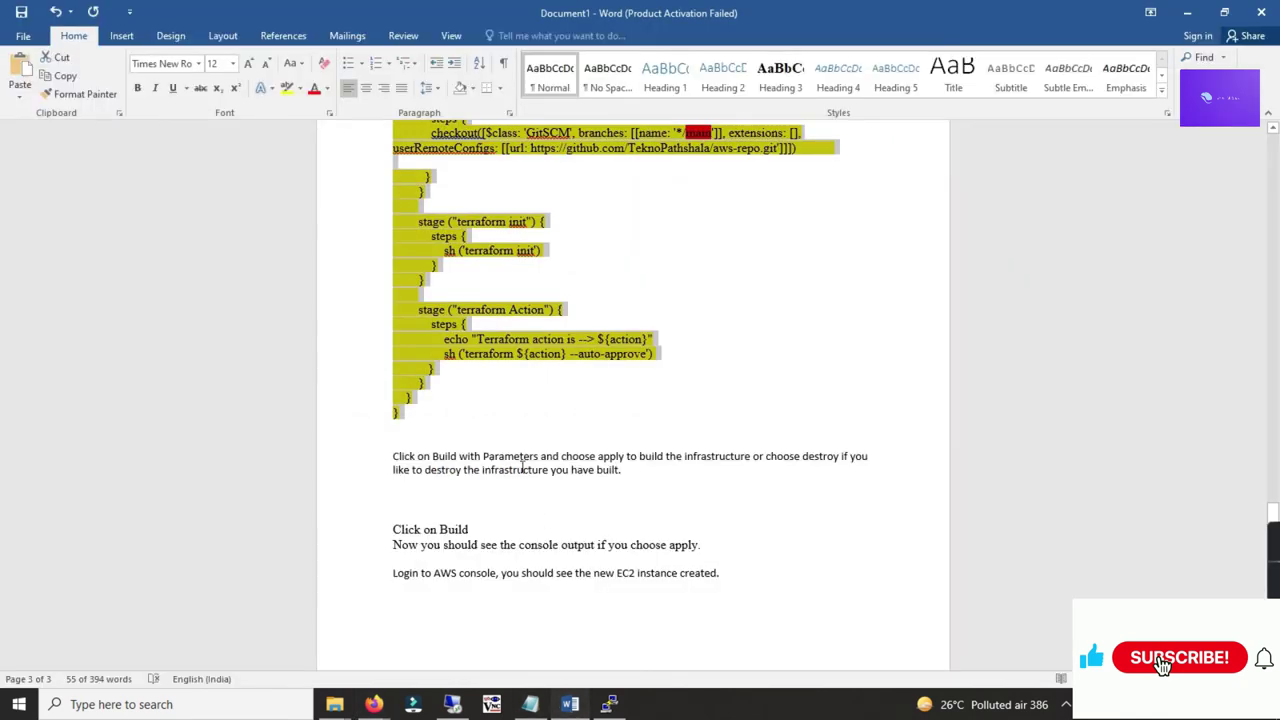
scroll(476, 428, "down", 2)
key("alt+Tab")
left_click(330, 664)
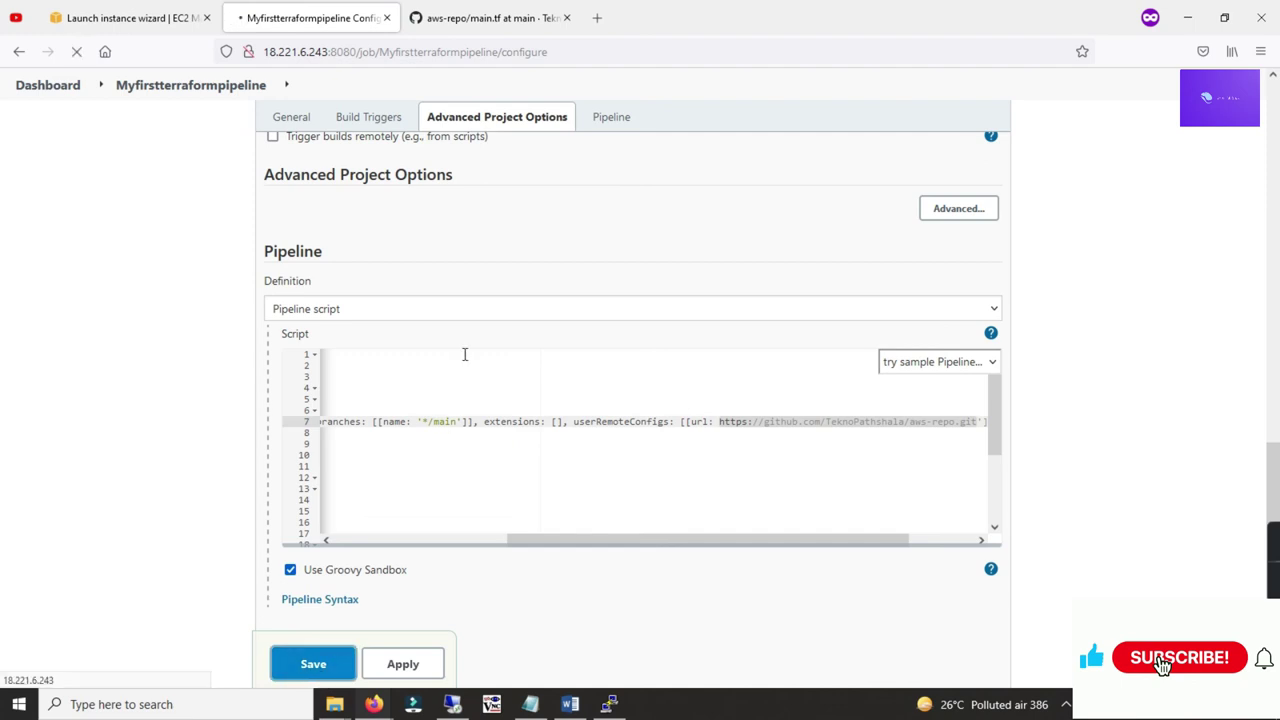
left_click(125, 288)
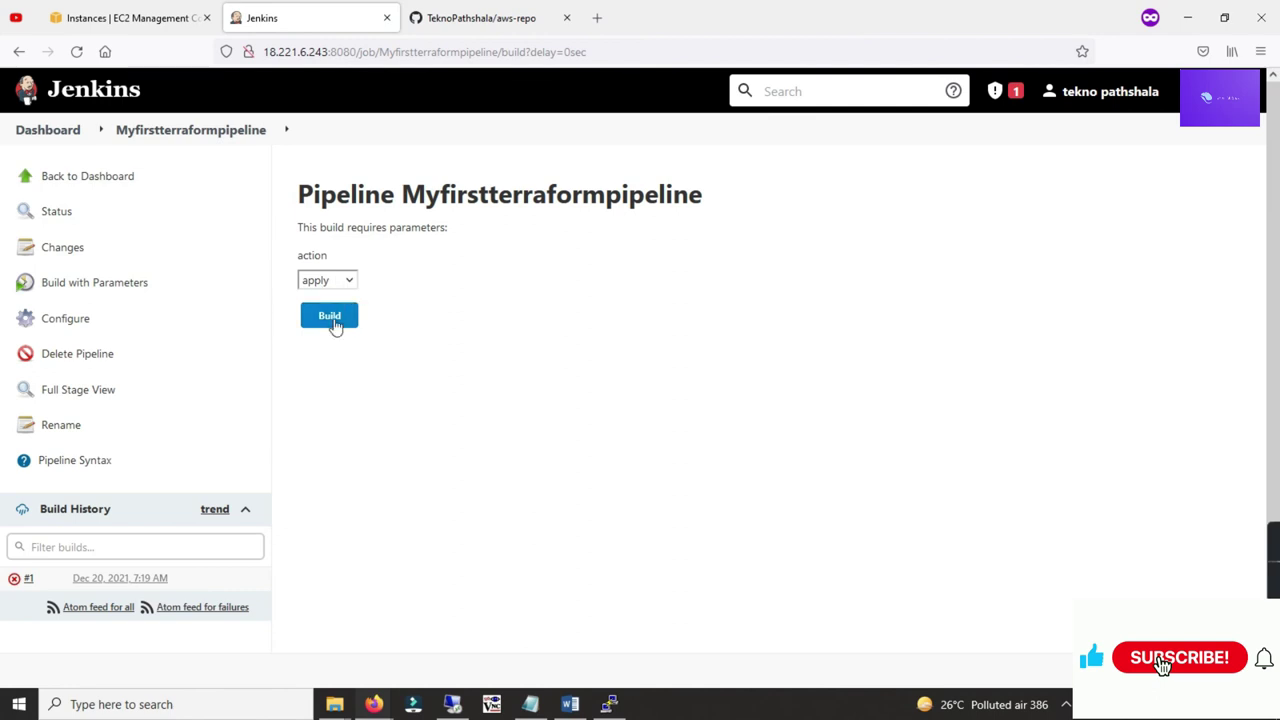
Step: Build with action 'apply' and confirm build #2's console output ends with Finished: SUCCESS
left_click(333, 324)
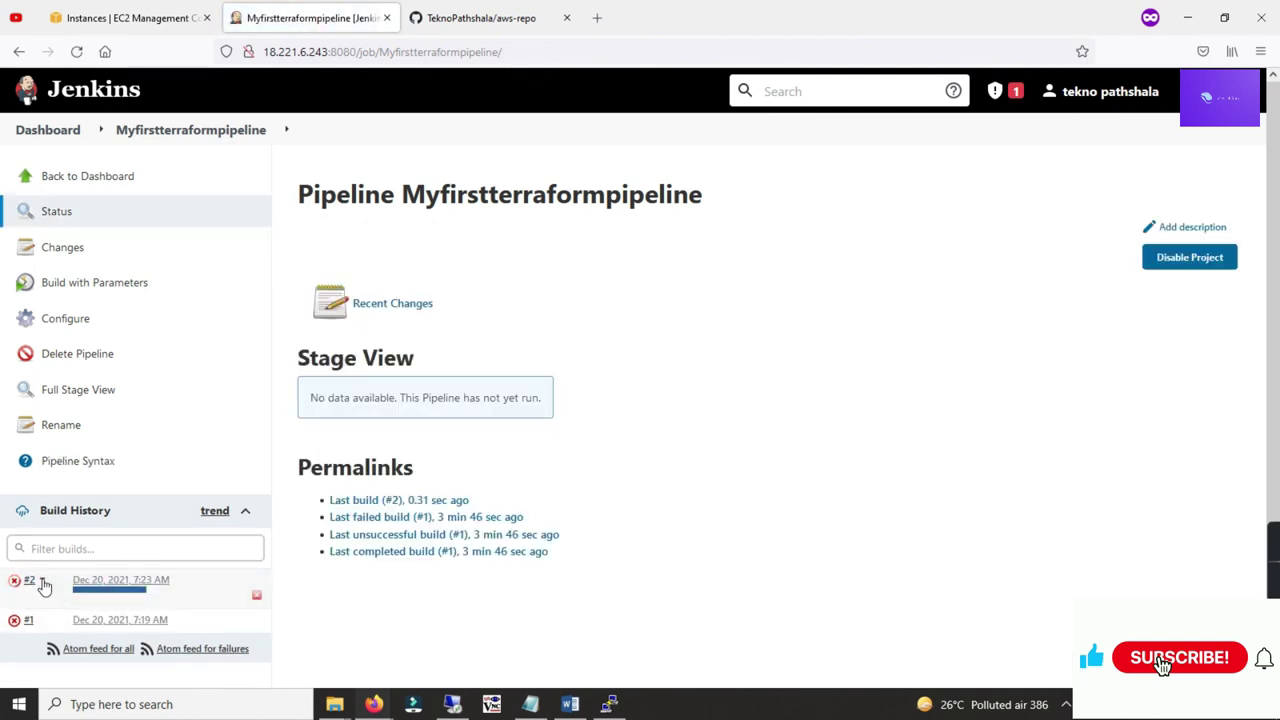
left_click(42, 581)
left_click(90, 643)
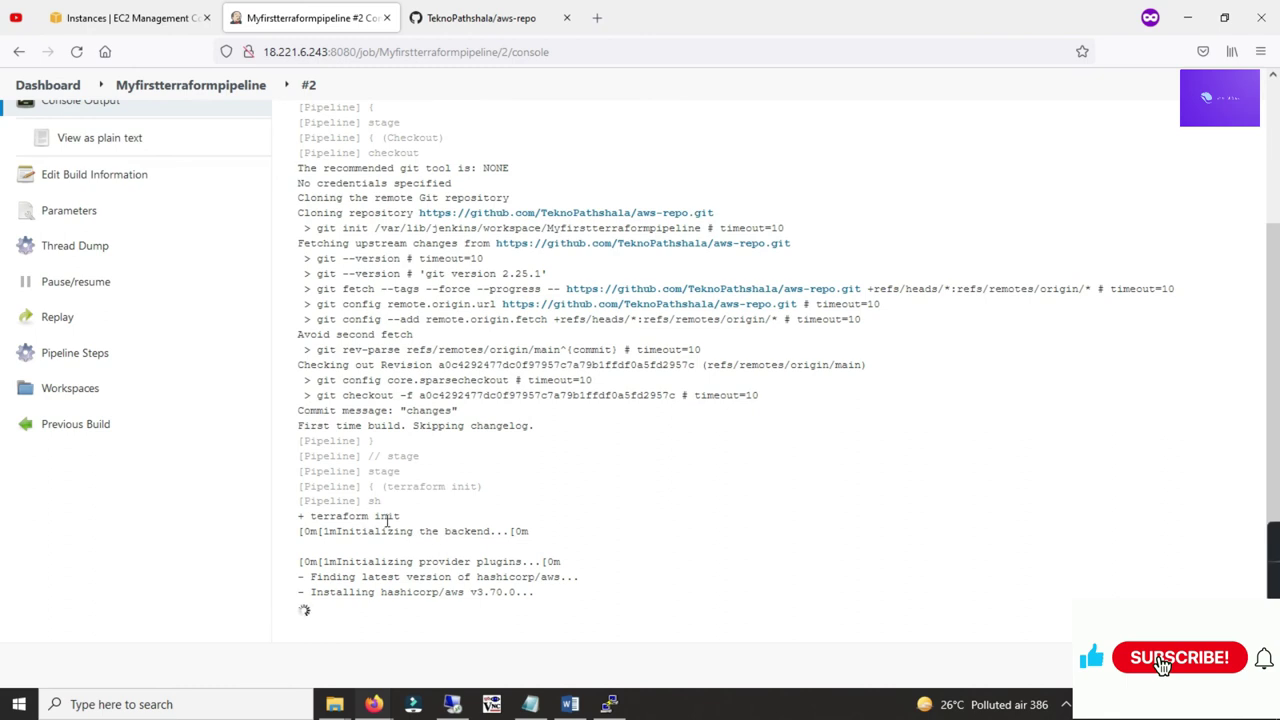
left_click_drag(311, 517, 387, 517)
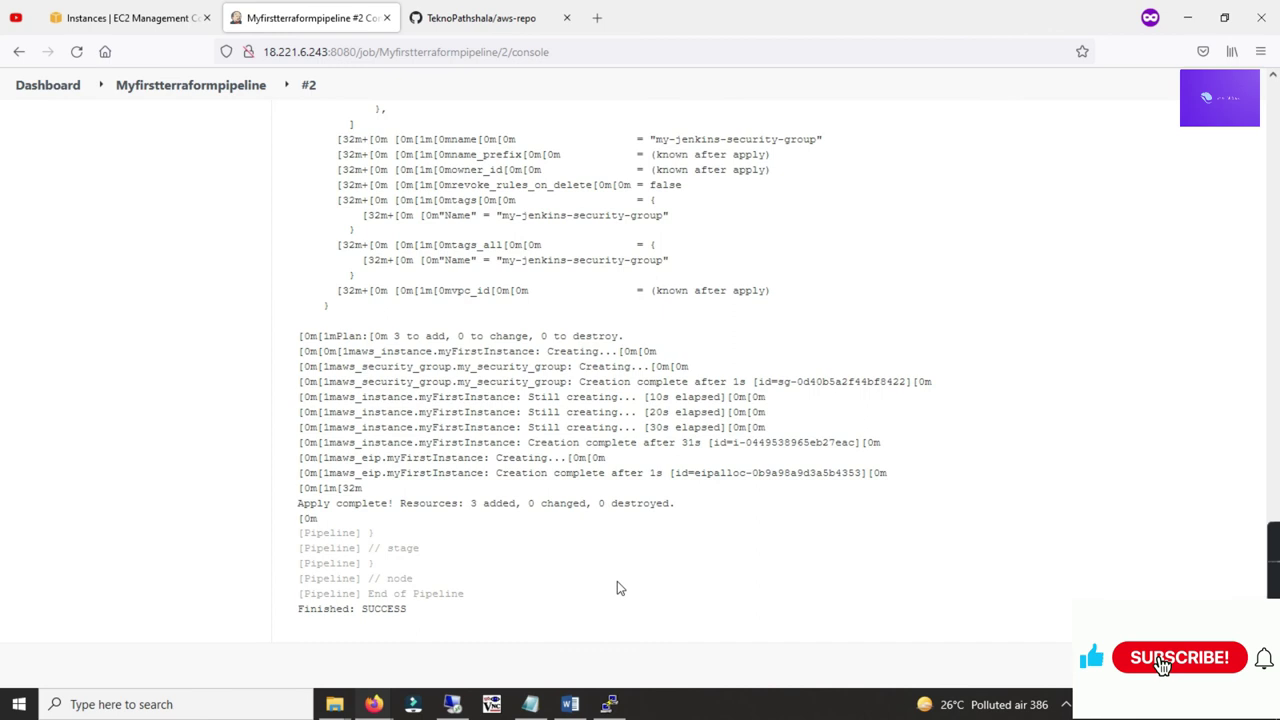
left_click_drag(300, 610, 412, 618)
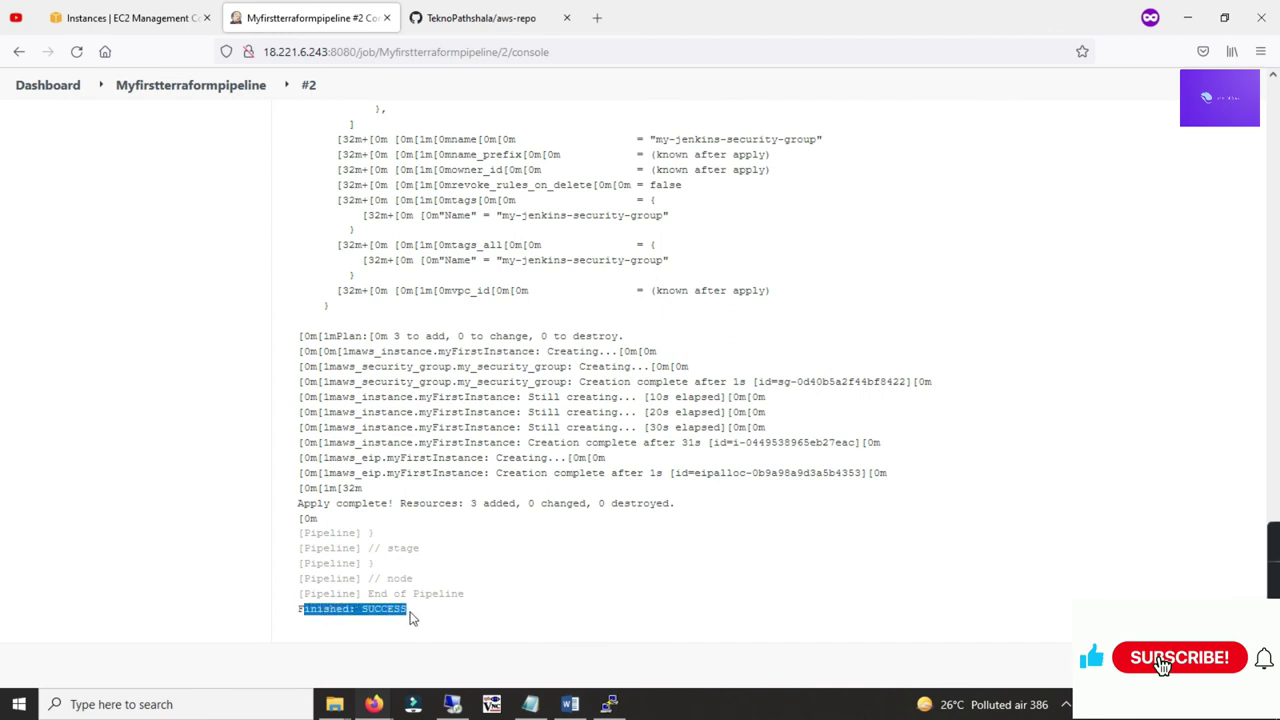
left_click(414, 611)
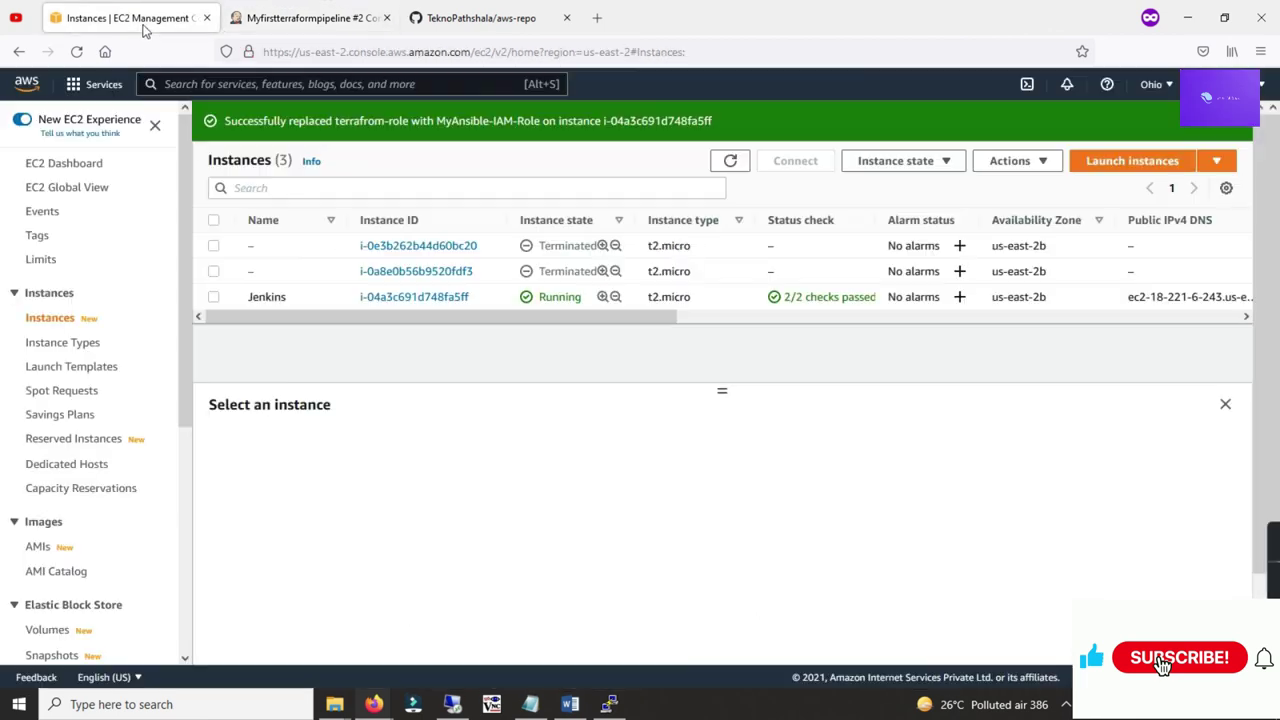
left_click(148, 20)
Step: Refresh EC2 instances and verify my-ec2-instance's details: t2.micro type and Linux/UNIX platform
left_click(733, 162)
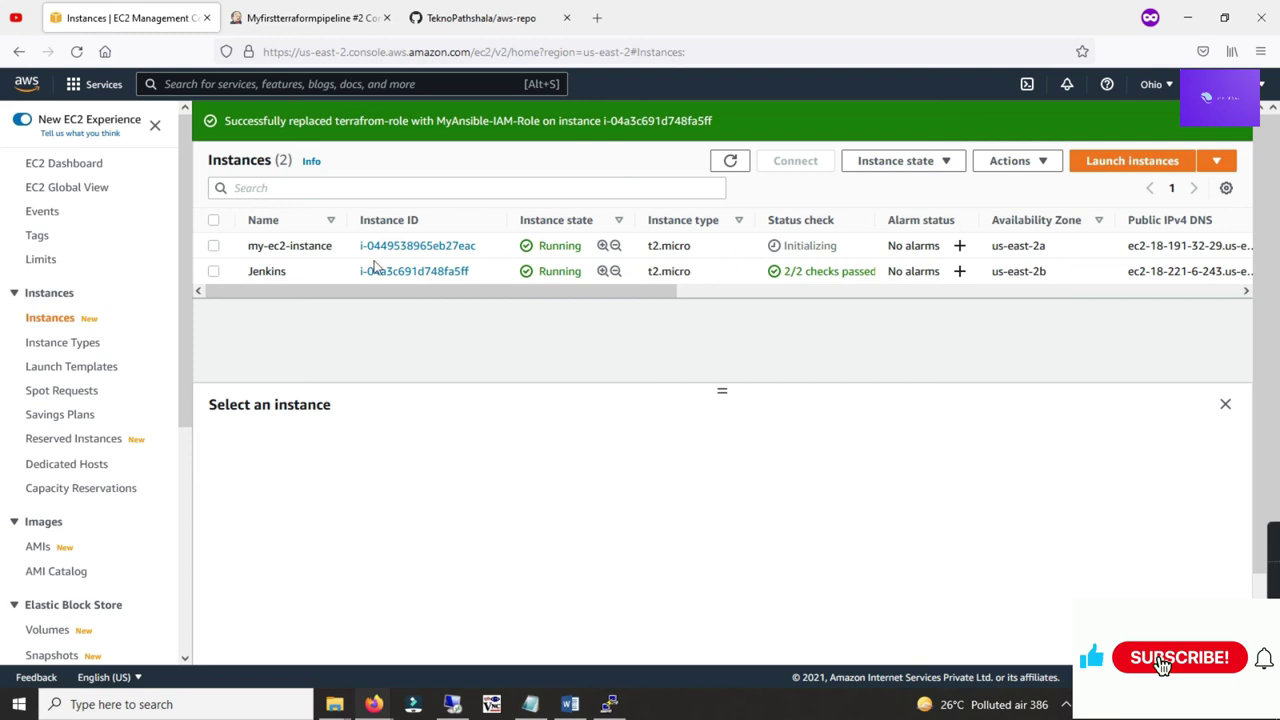
left_click(213, 245)
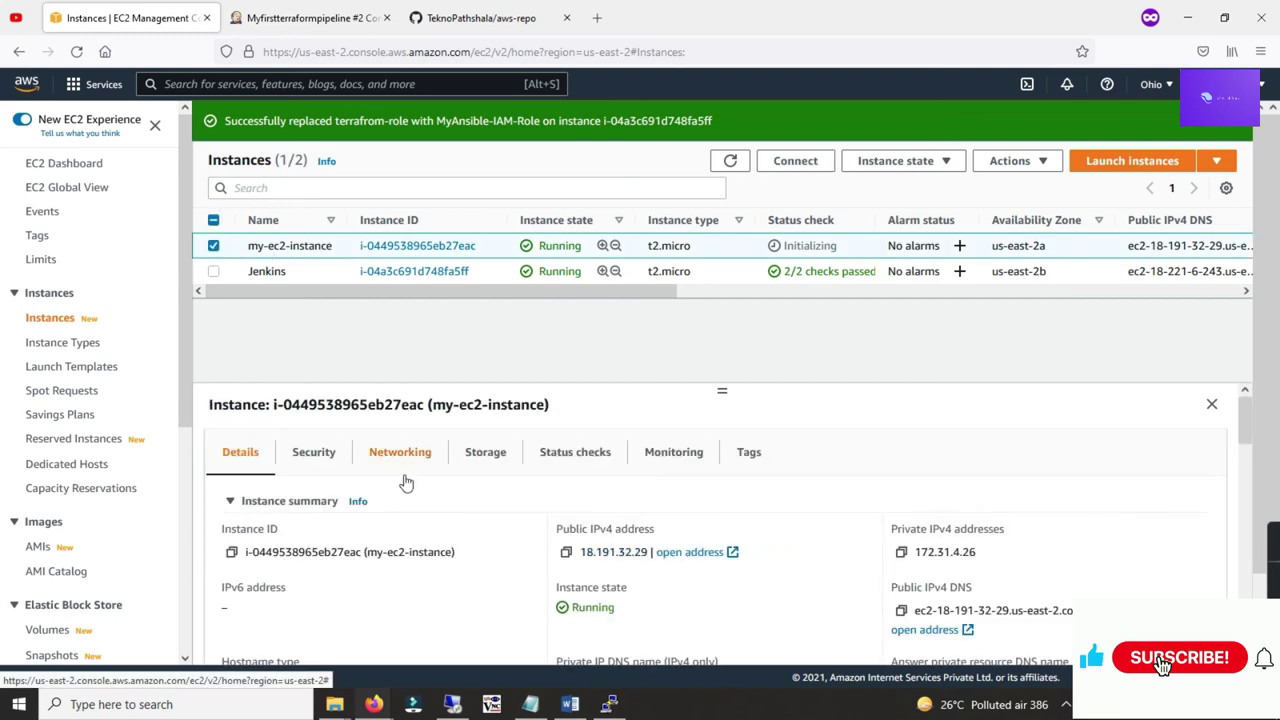
scroll(380, 485, "down", 1)
left_click_drag(367, 466, 441, 467)
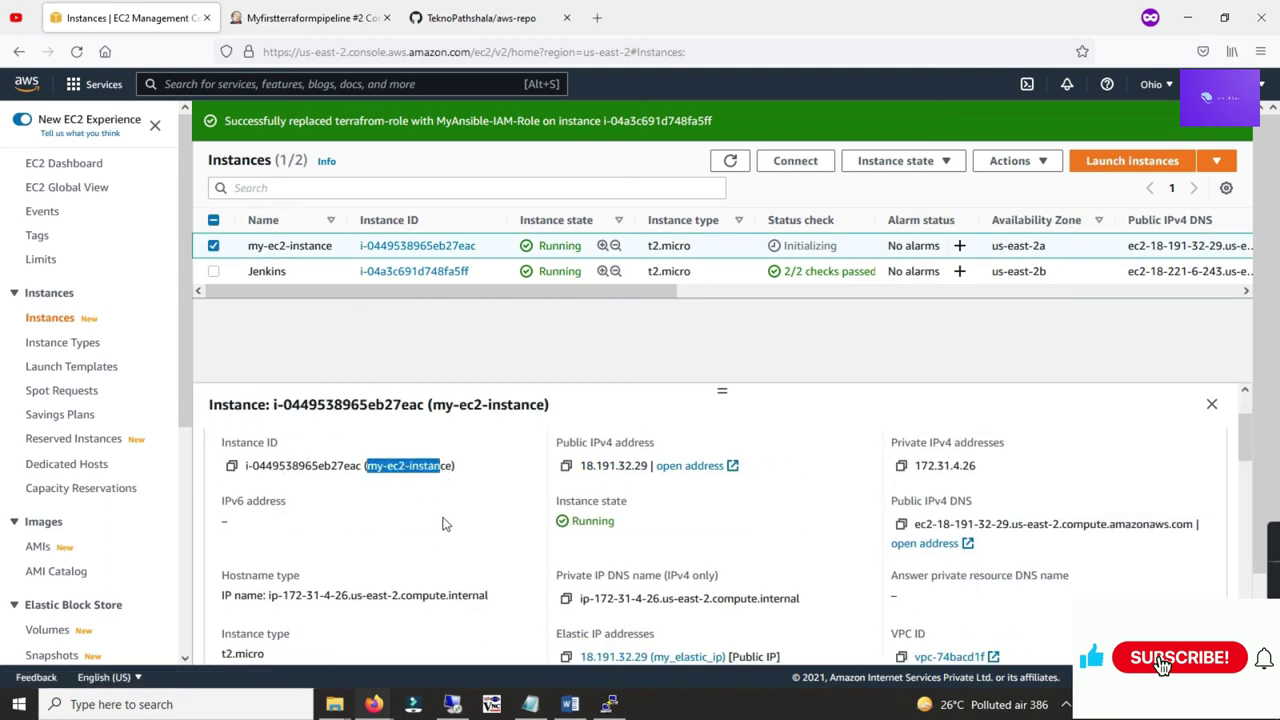
scroll(970, 521, "down", 2)
scroll(930, 520, "up", 2)
scroll(363, 543, "down", 2)
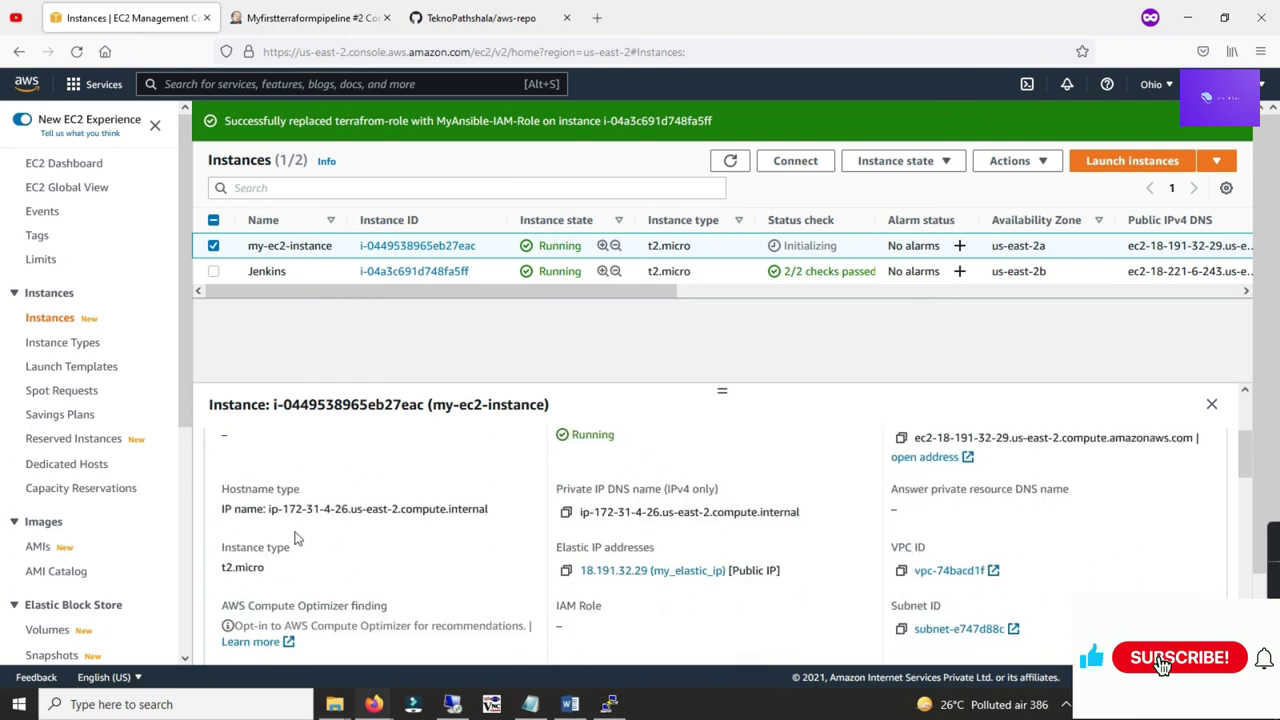
left_click_drag(275, 570, 235, 568)
scroll(403, 543, "down", 2)
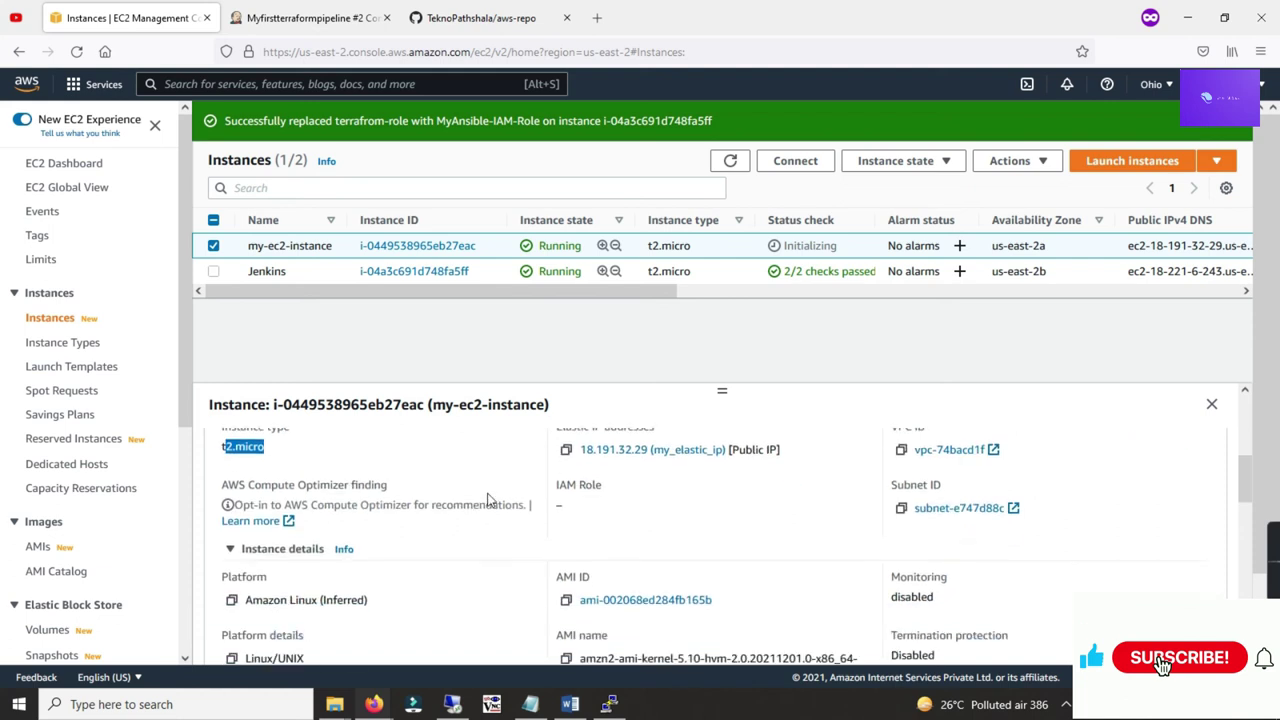
scroll(450, 502, "down", 1)
left_click_drag(369, 548, 260, 548)
triple_click(316, 612)
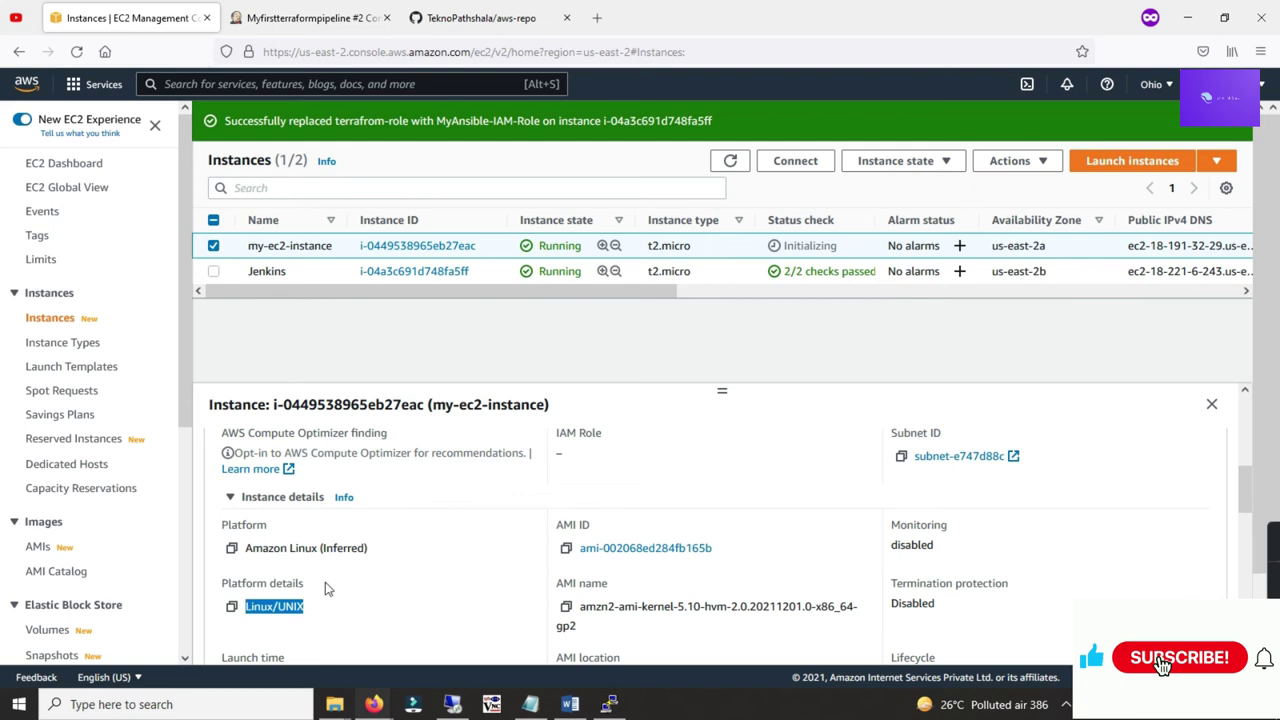
scroll(412, 550, "down", 2)
scroll(408, 538, "up", 5)
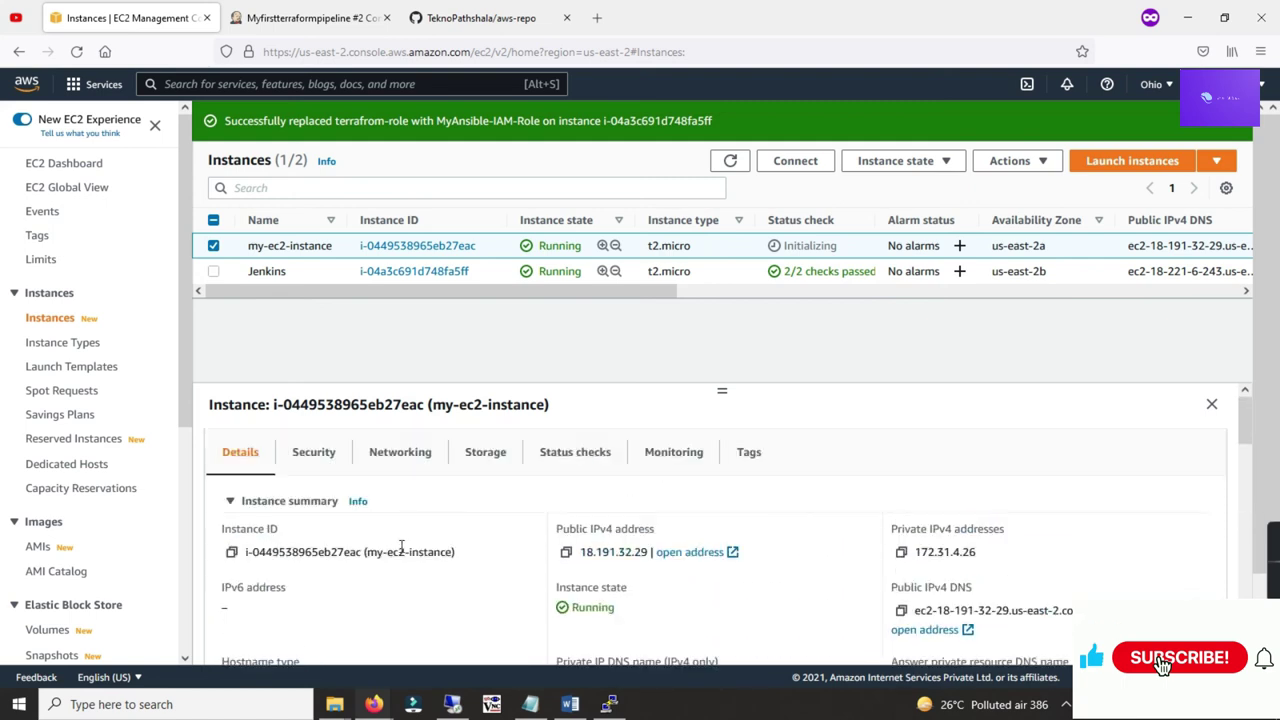
Step: Confirm my-jenkins-security-group is attached in the instance's Security details
left_click(338, 466)
scroll(390, 520, "down", 2)
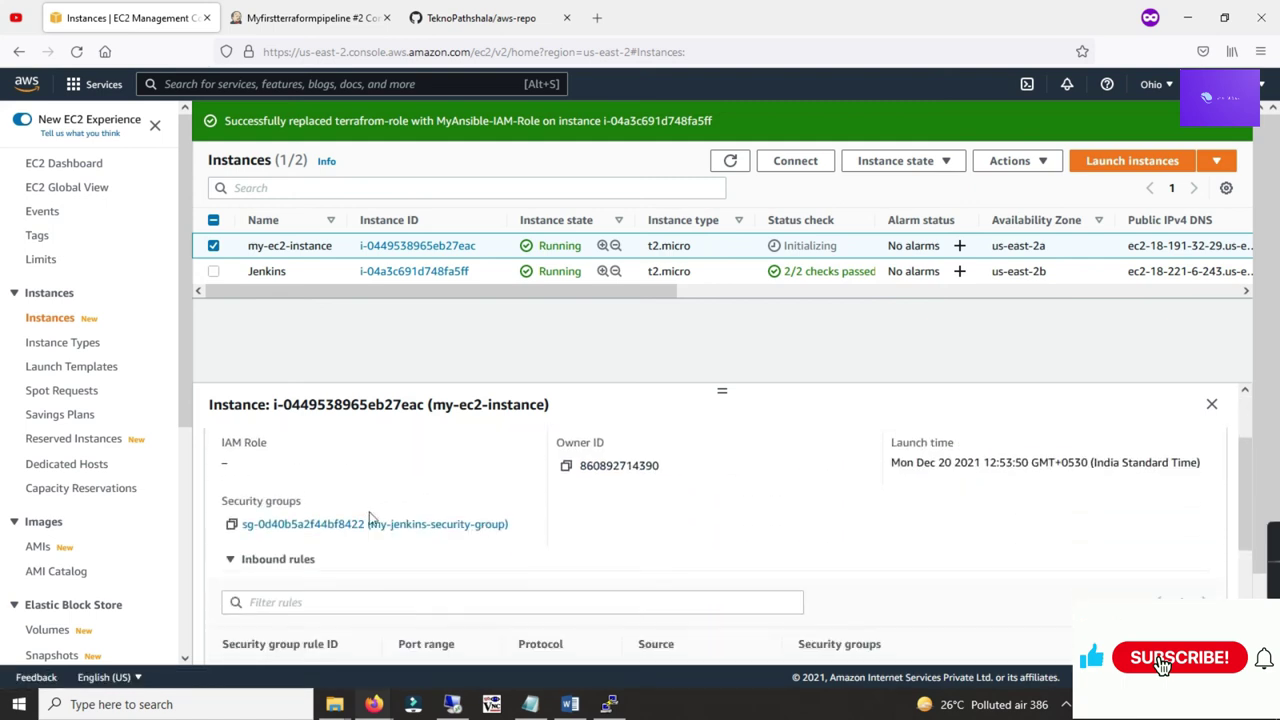
left_click_drag(506, 531, 364, 531)
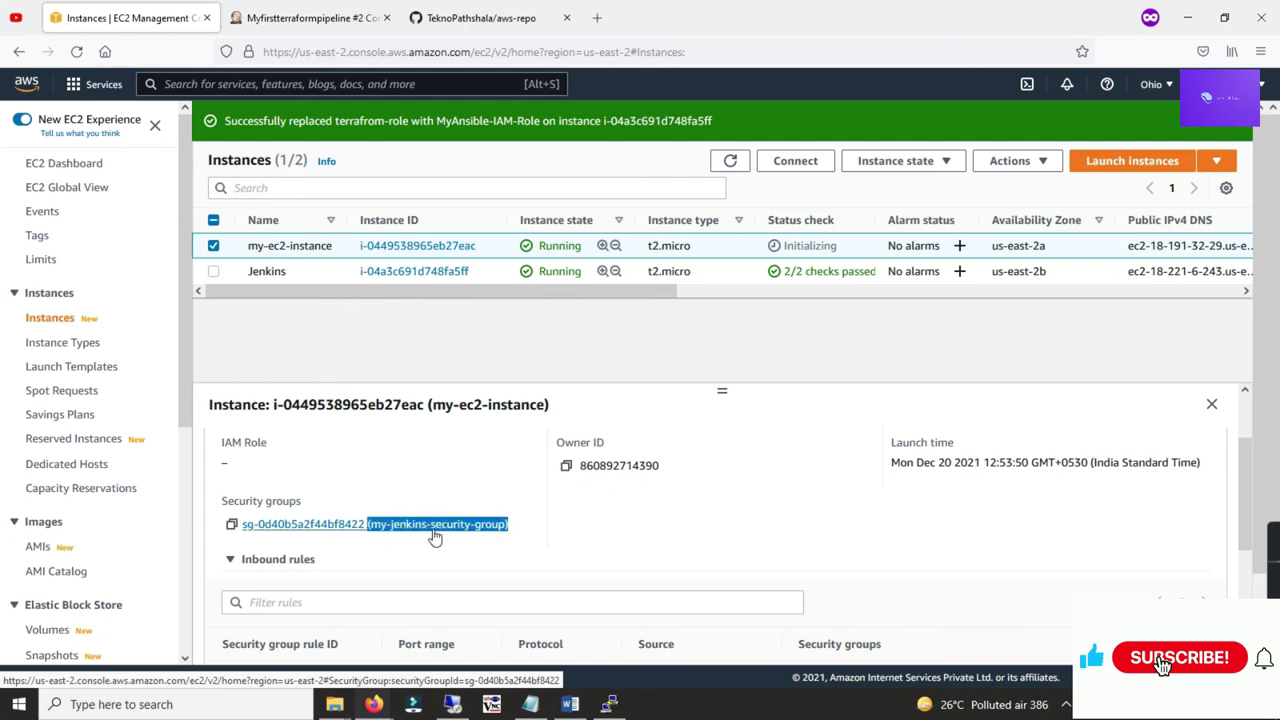
scroll(468, 518, "down", 3)
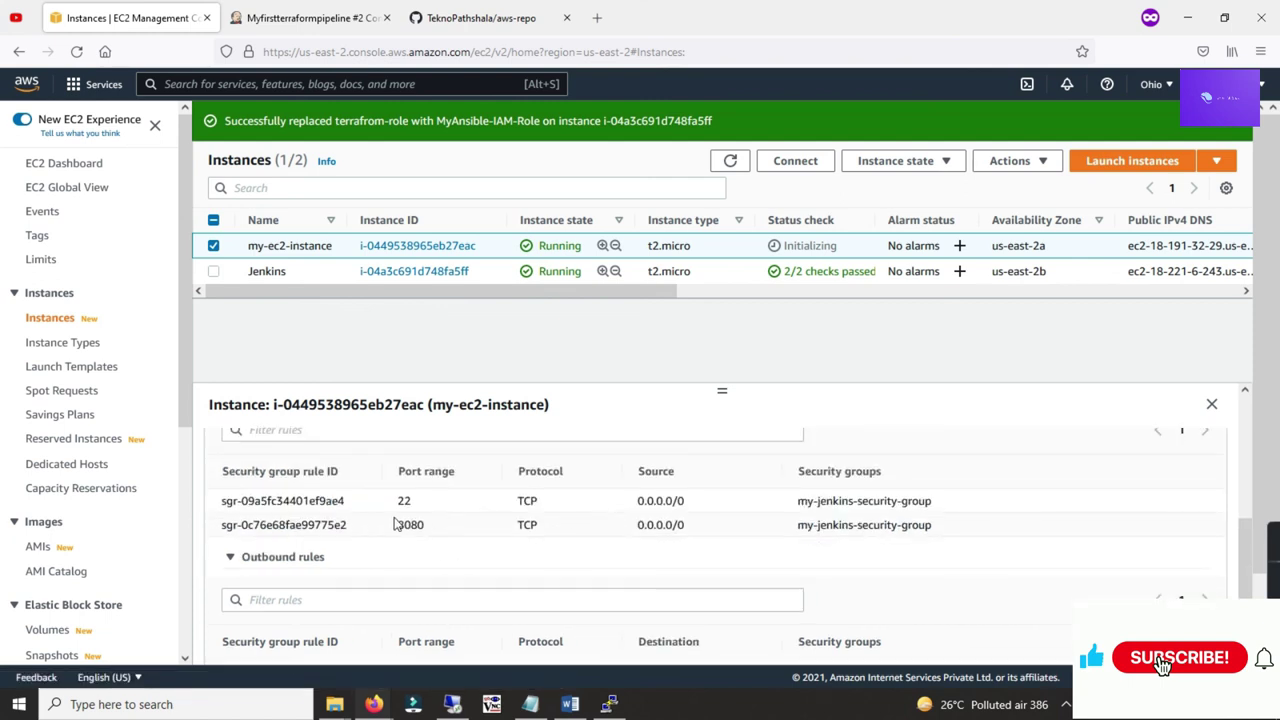
scroll(497, 543, "up", 5)
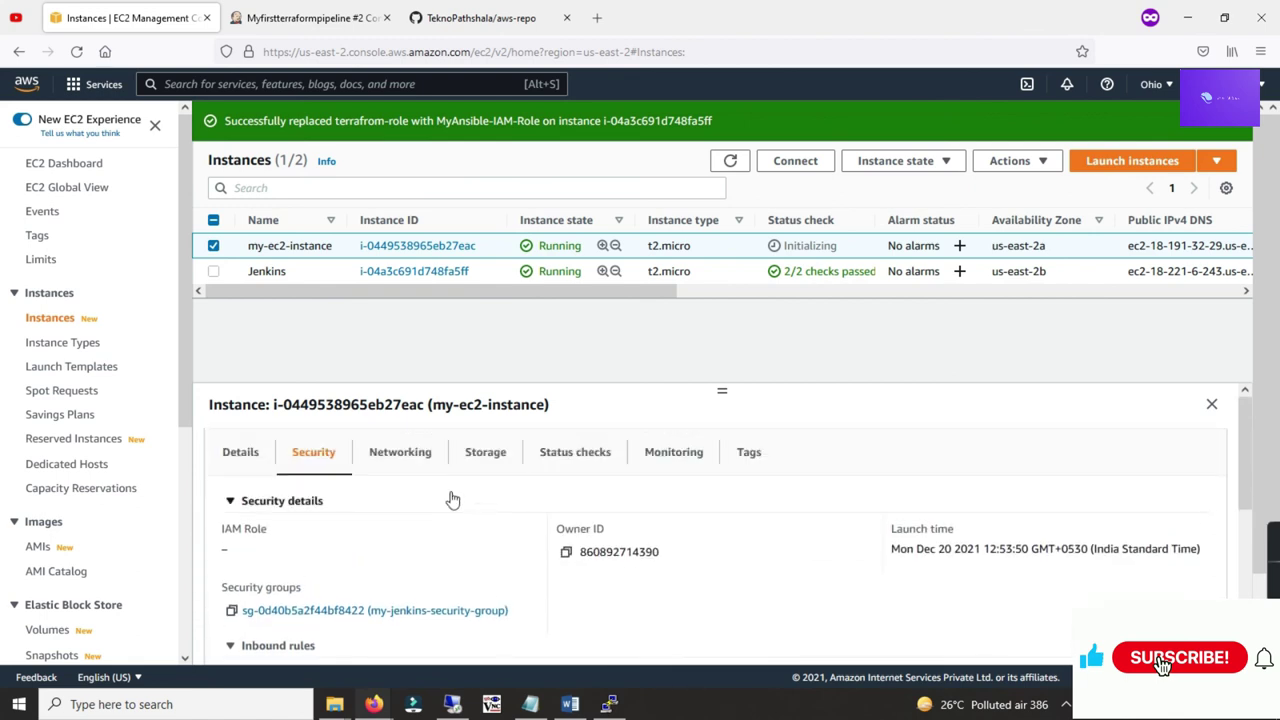
scroll(183, 390, "down", 3)
scroll(183, 390, "down", 5)
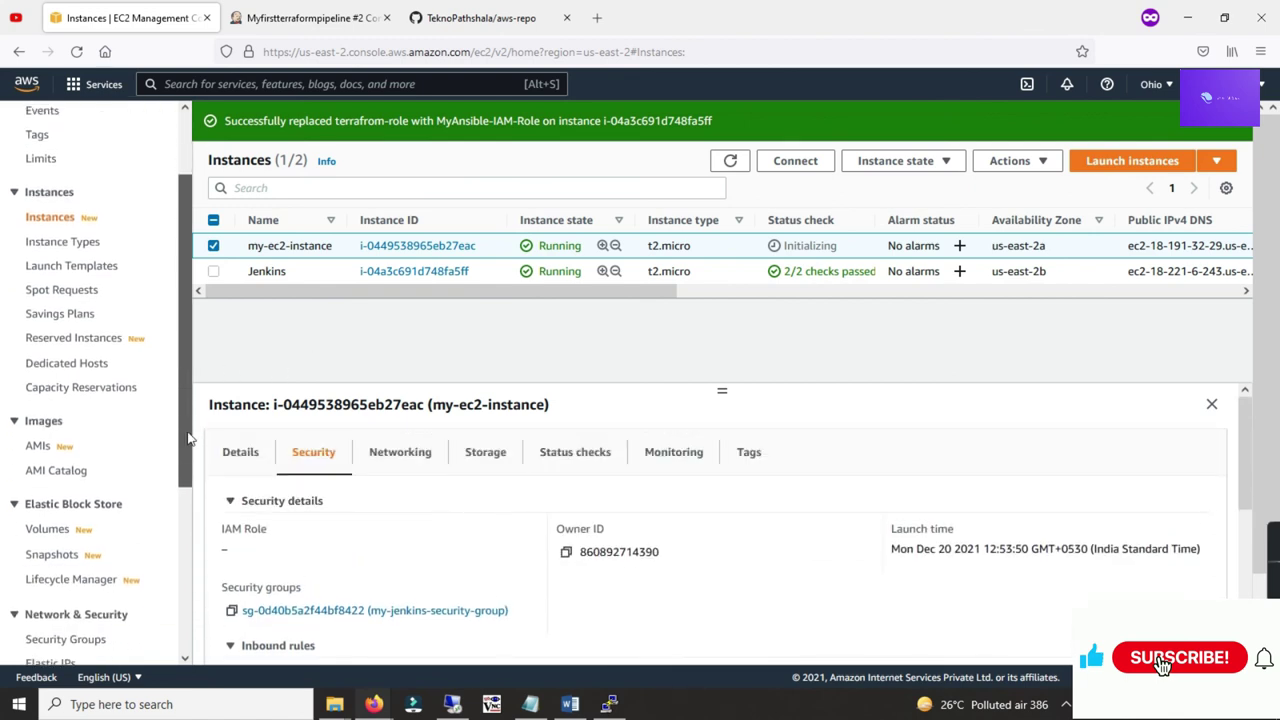
Step: View my-jenkins-security-group in the Security Groups list, then go to Elastic IPs
left_click(75, 594)
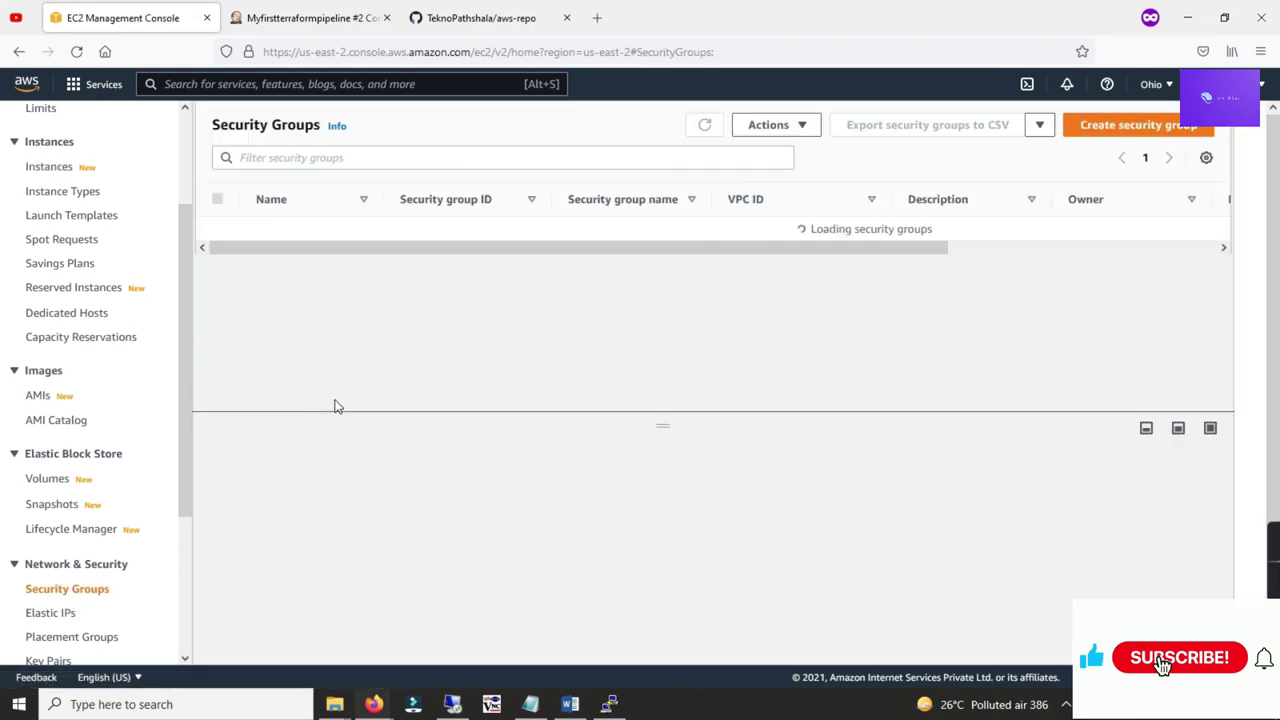
left_click(326, 257)
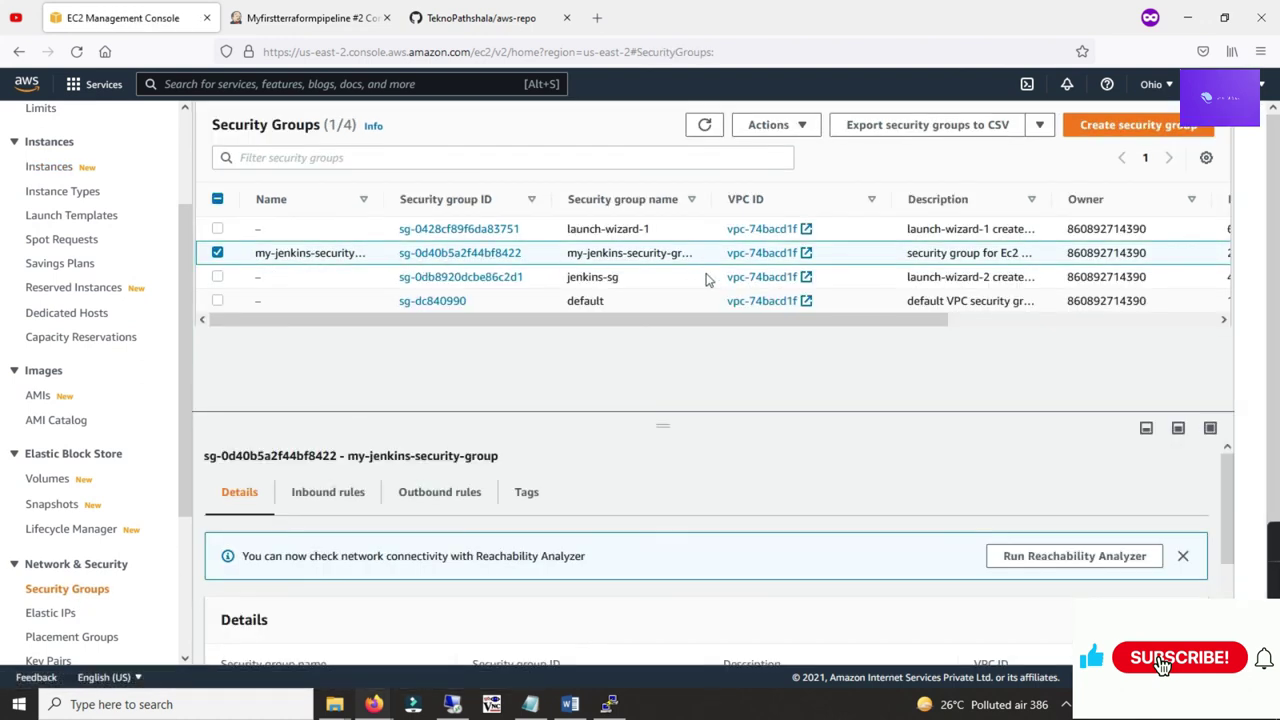
scroll(676, 300, "down", 1)
scroll(155, 397, "down", 3)
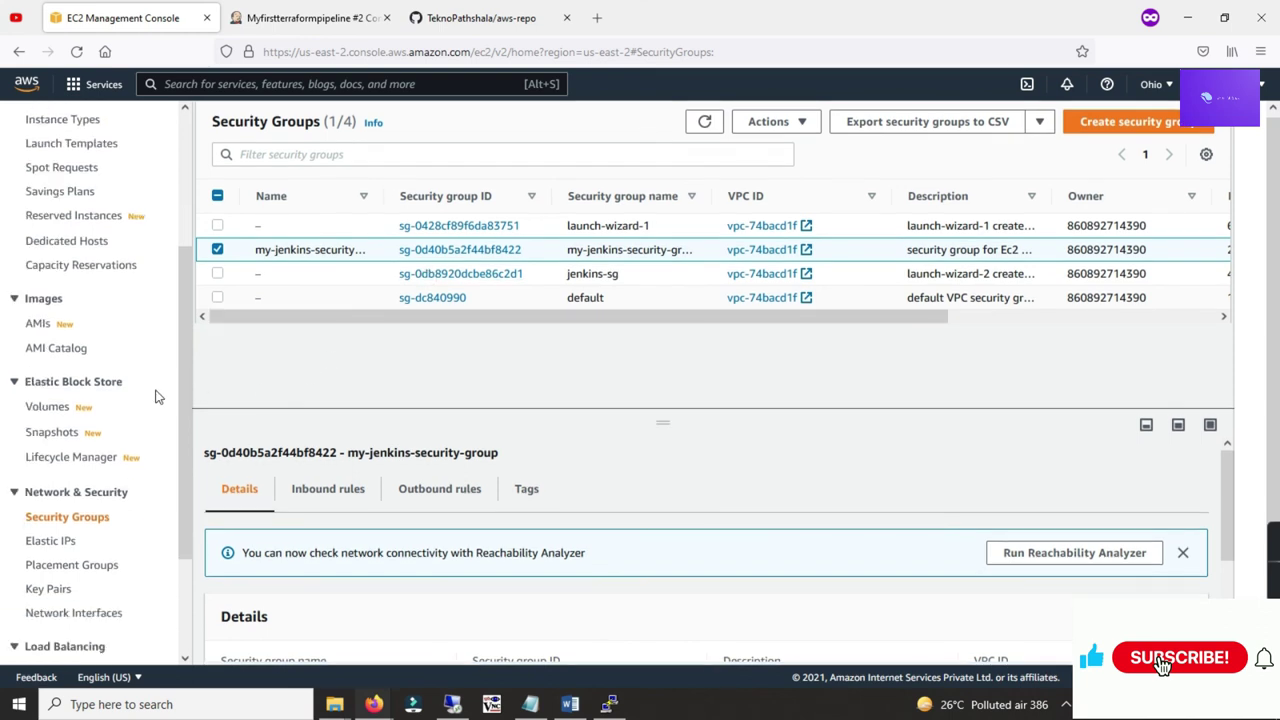
scroll(155, 397, "down", 3)
left_click(52, 397)
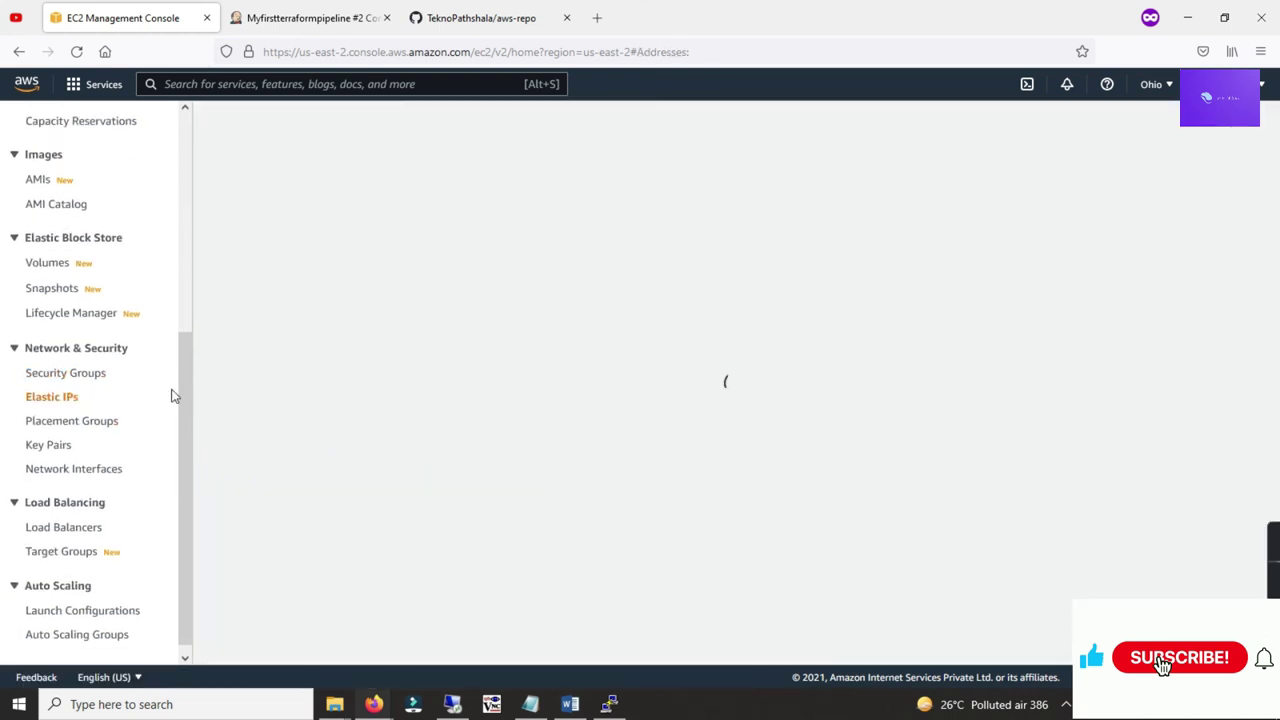
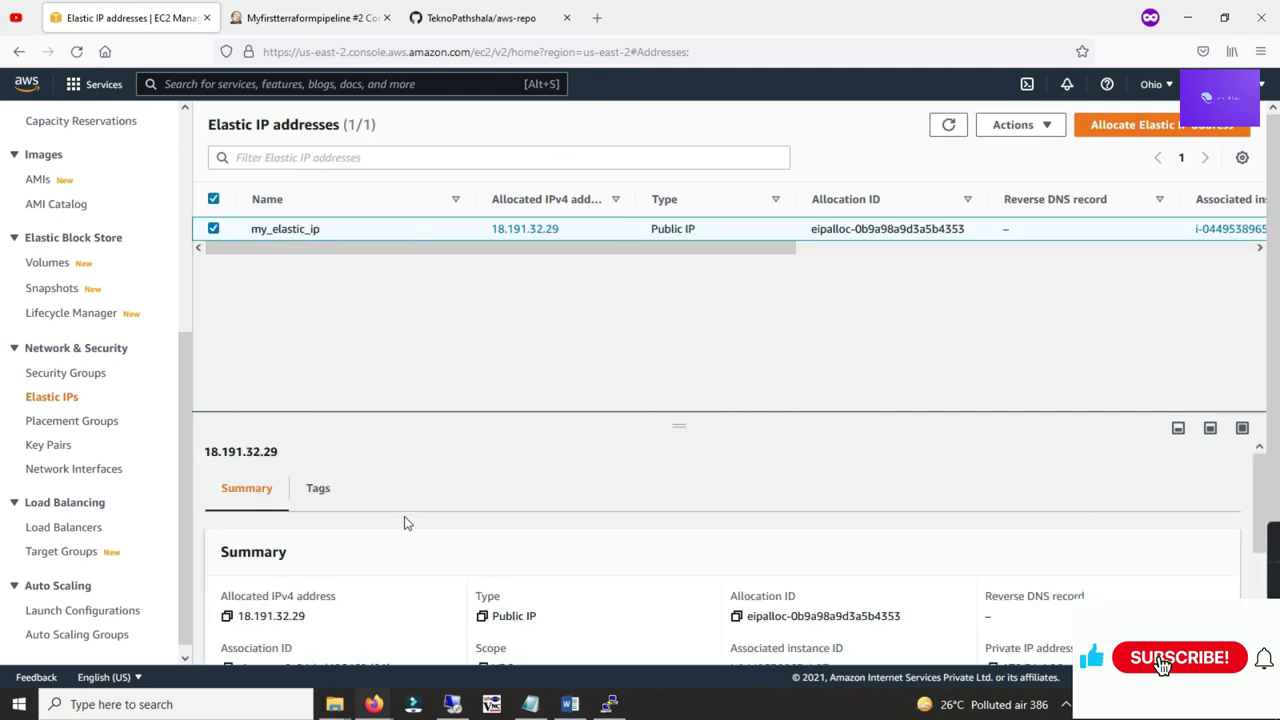
Step: Refresh the EC2 instance list to confirm my-ec2-instance and Jenkins are Running with 2/2 checks
scroll(546, 503, "down", 3)
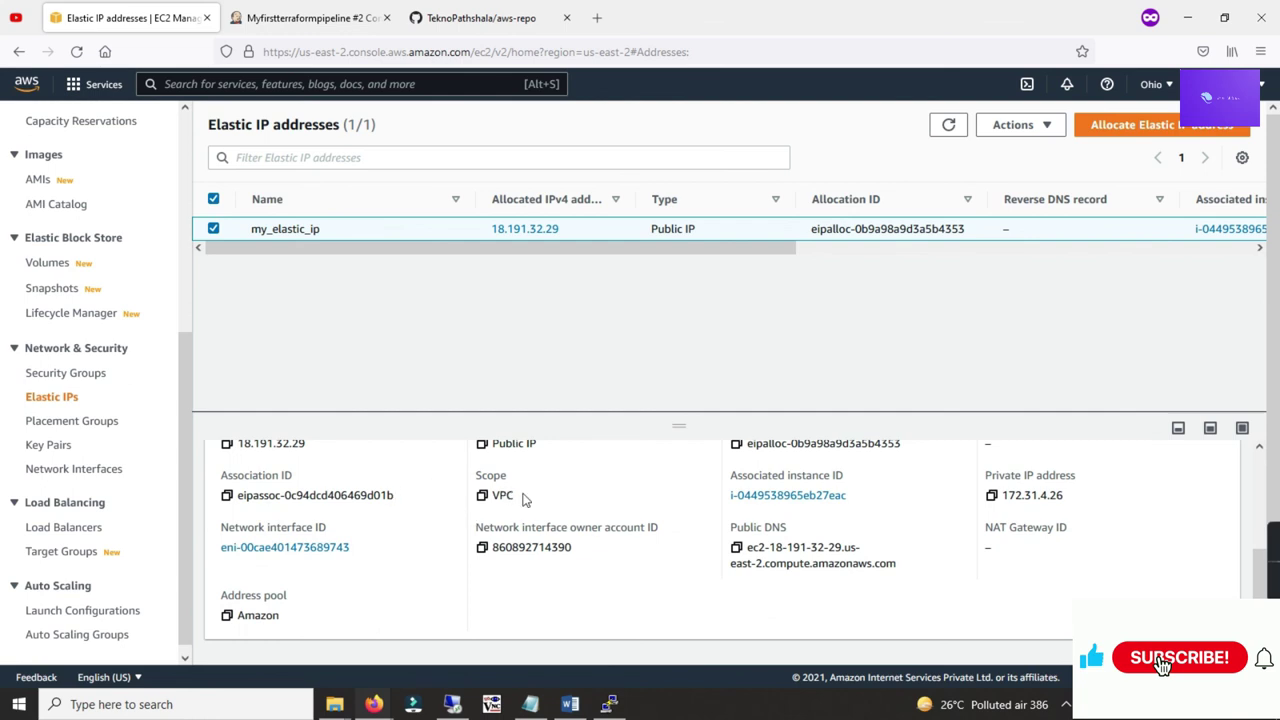
scroll(515, 500, "up", 3)
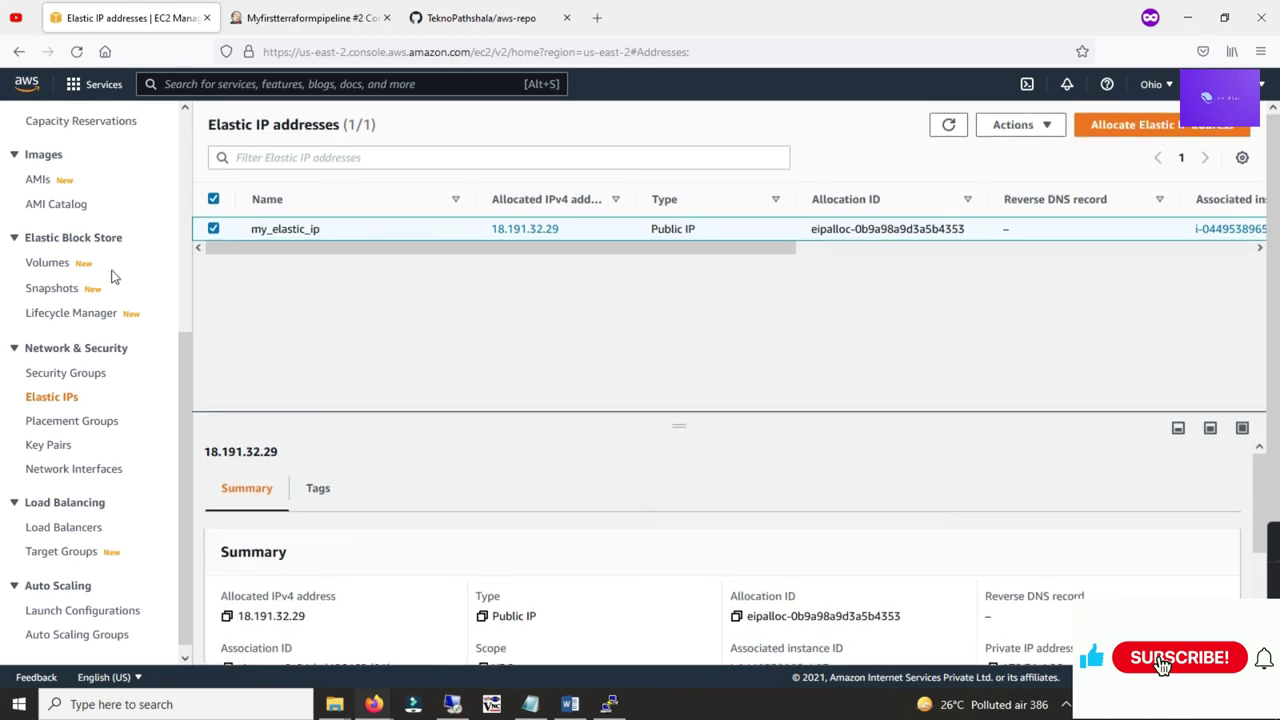
scroll(83, 292, "up", 5)
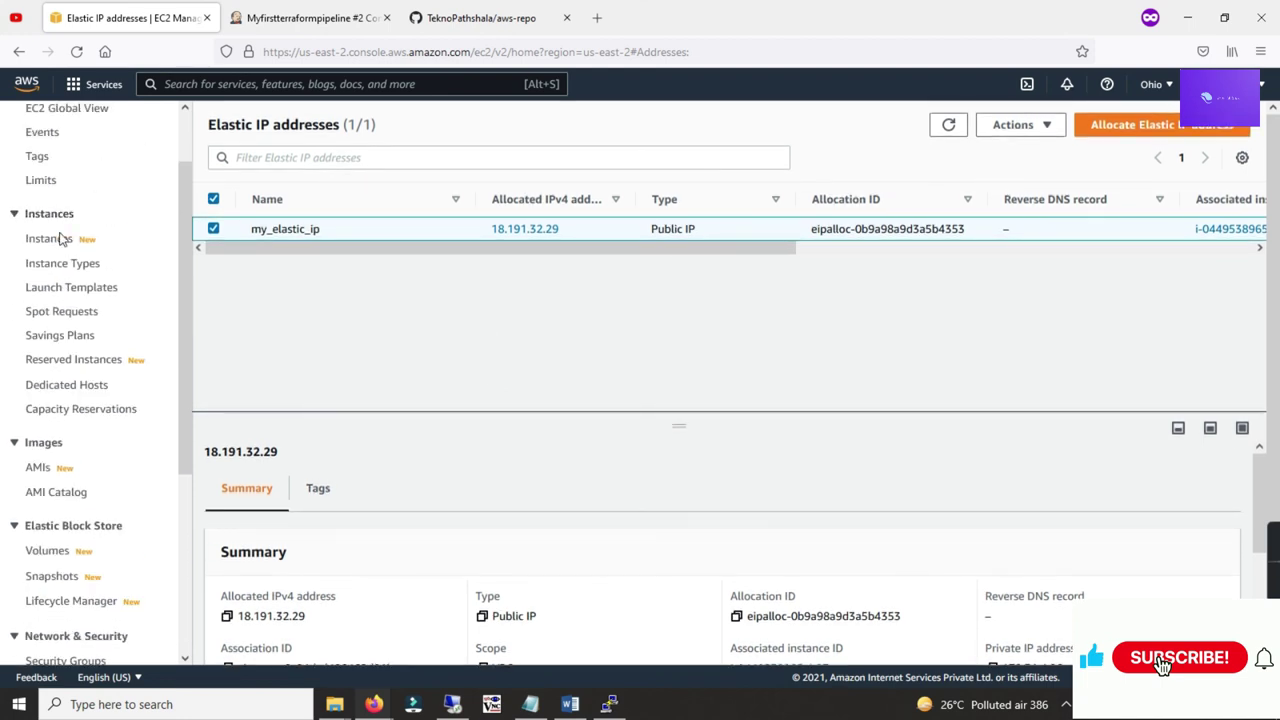
left_click(70, 240)
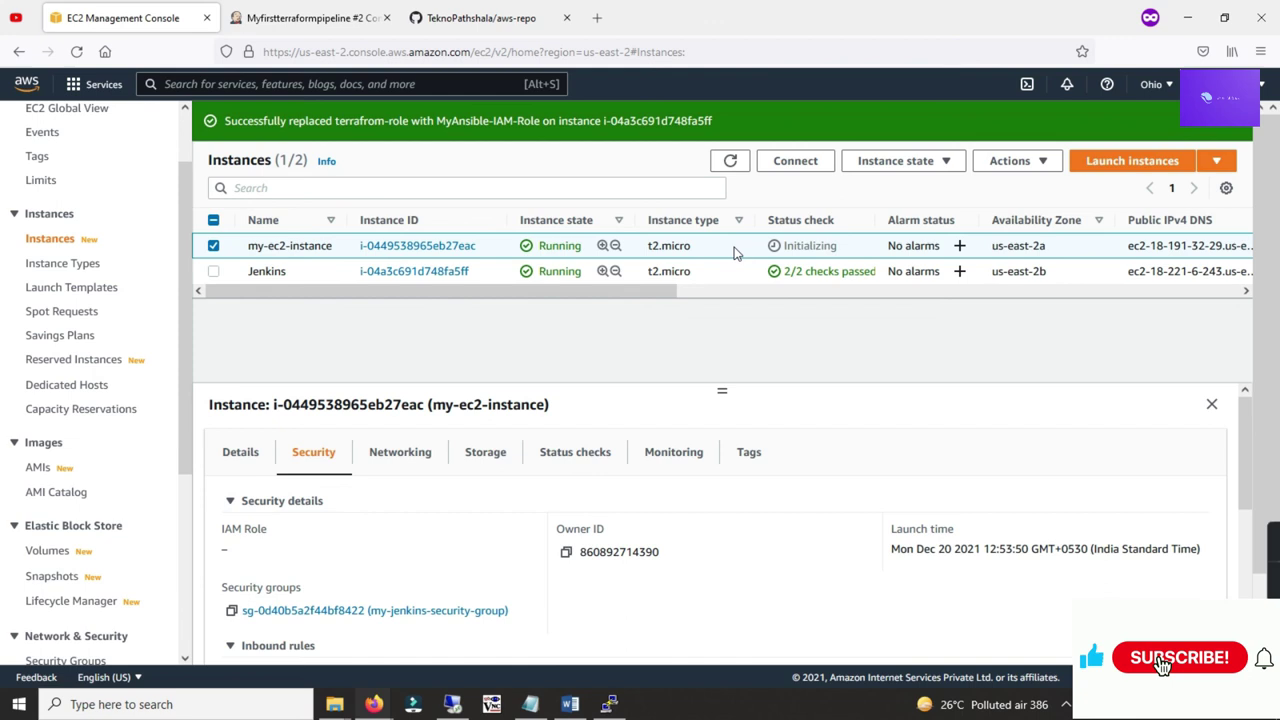
left_click(730, 160)
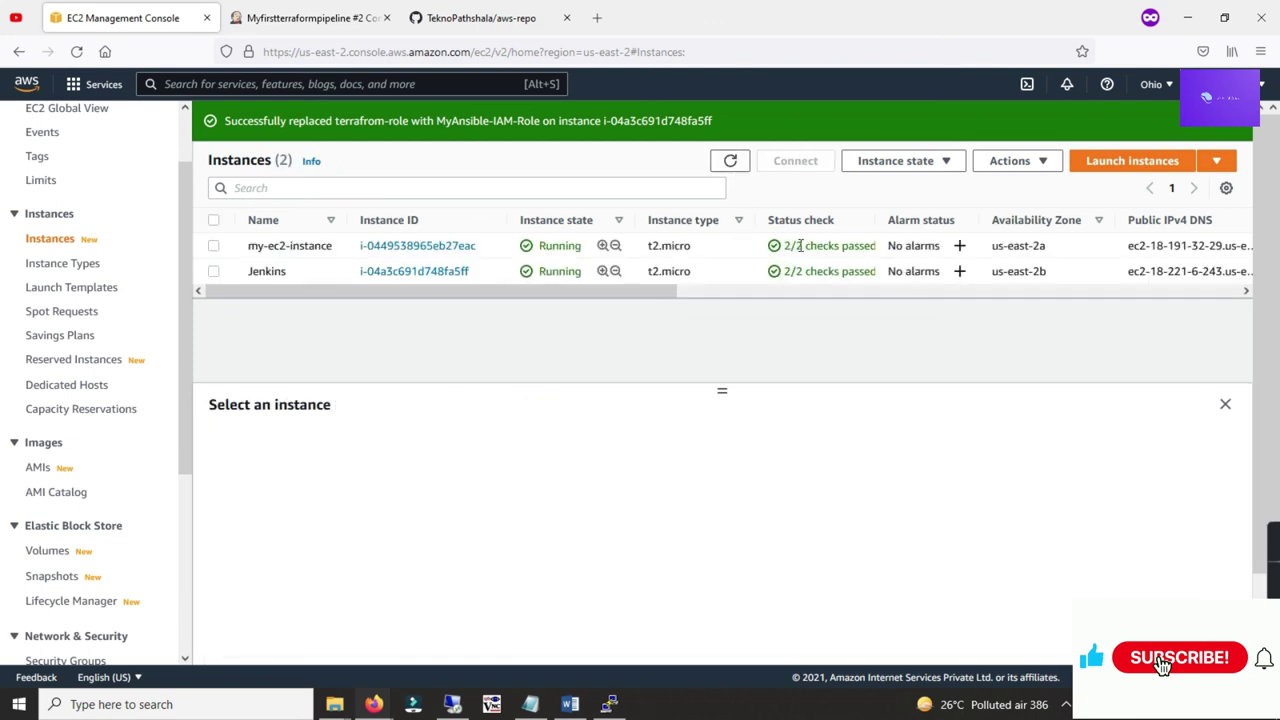
left_click(310, 17)
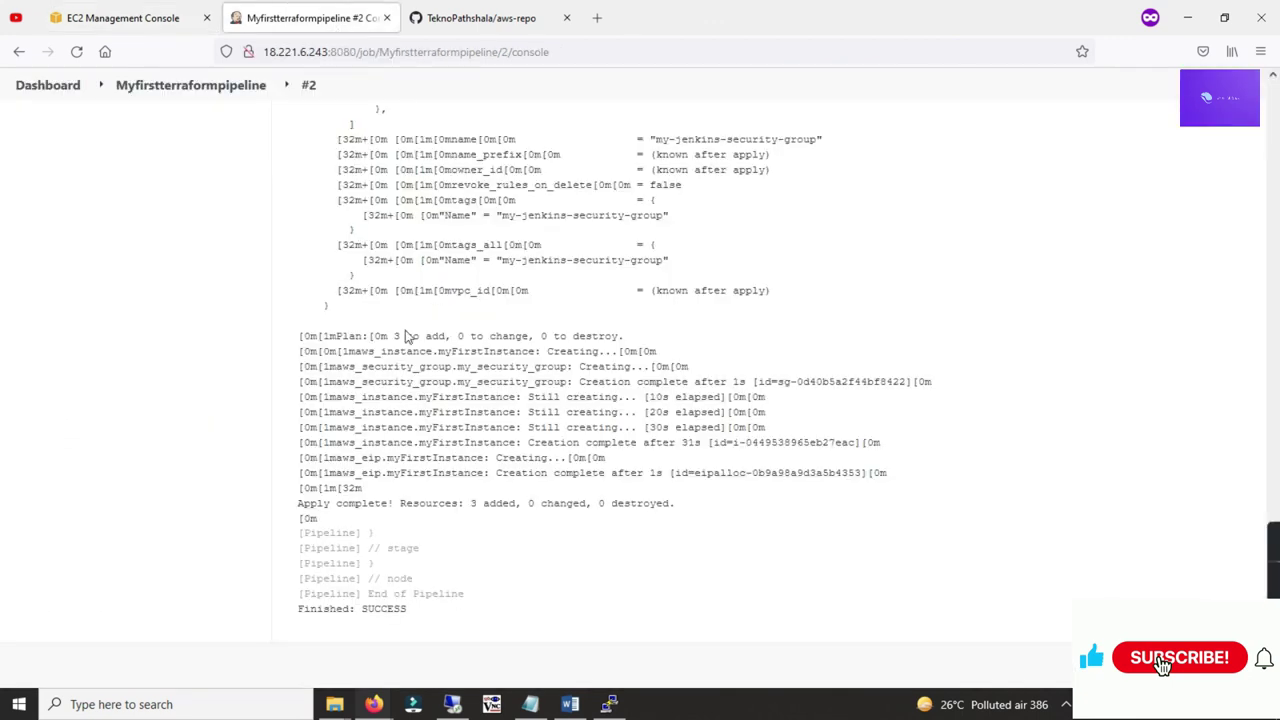
Step: Go from build #2 back through the dashboard to the Myfirstterraformpipeline job and start Build with Parameters
scroll(349, 234, "up", 10)
left_click(175, 86)
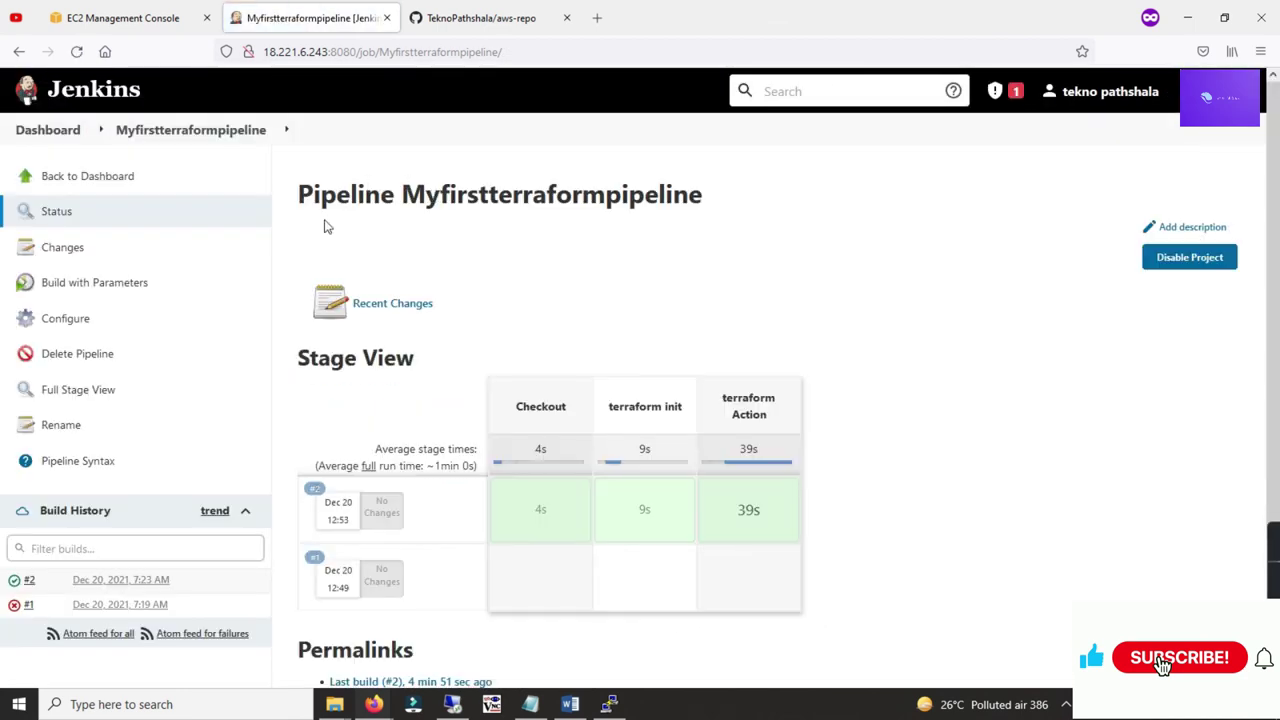
left_click(102, 182)
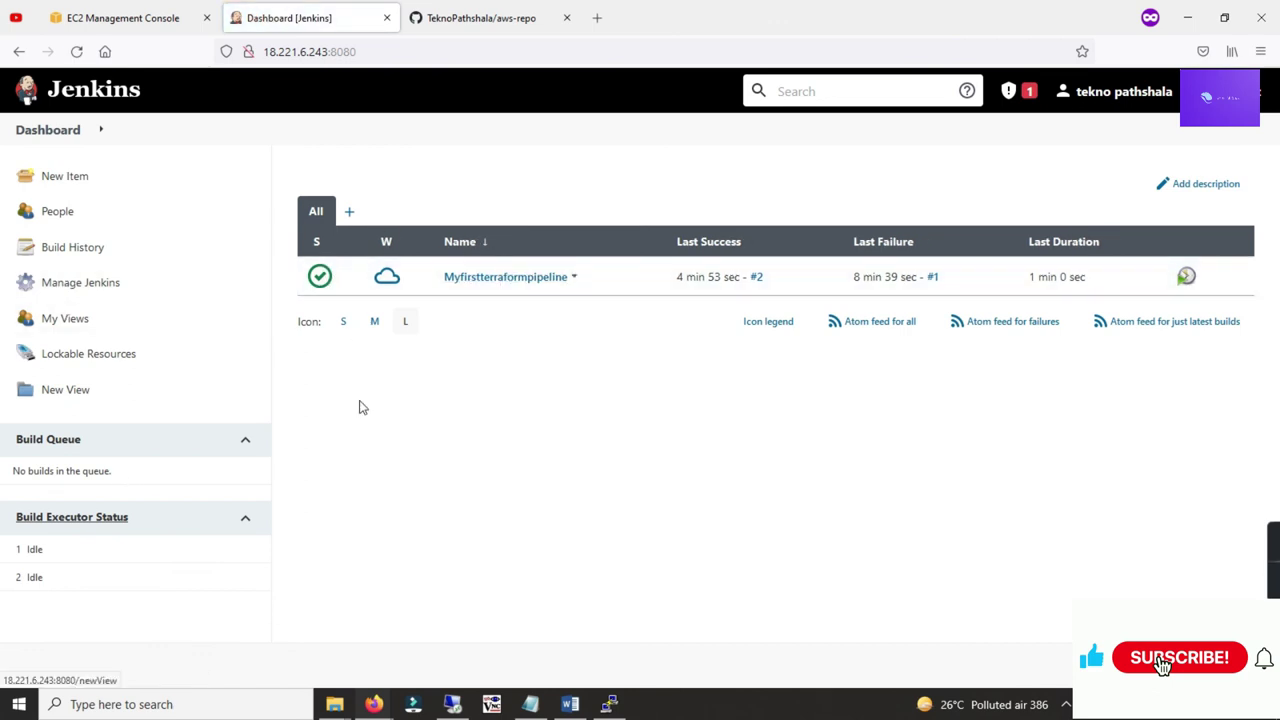
left_click(452, 285)
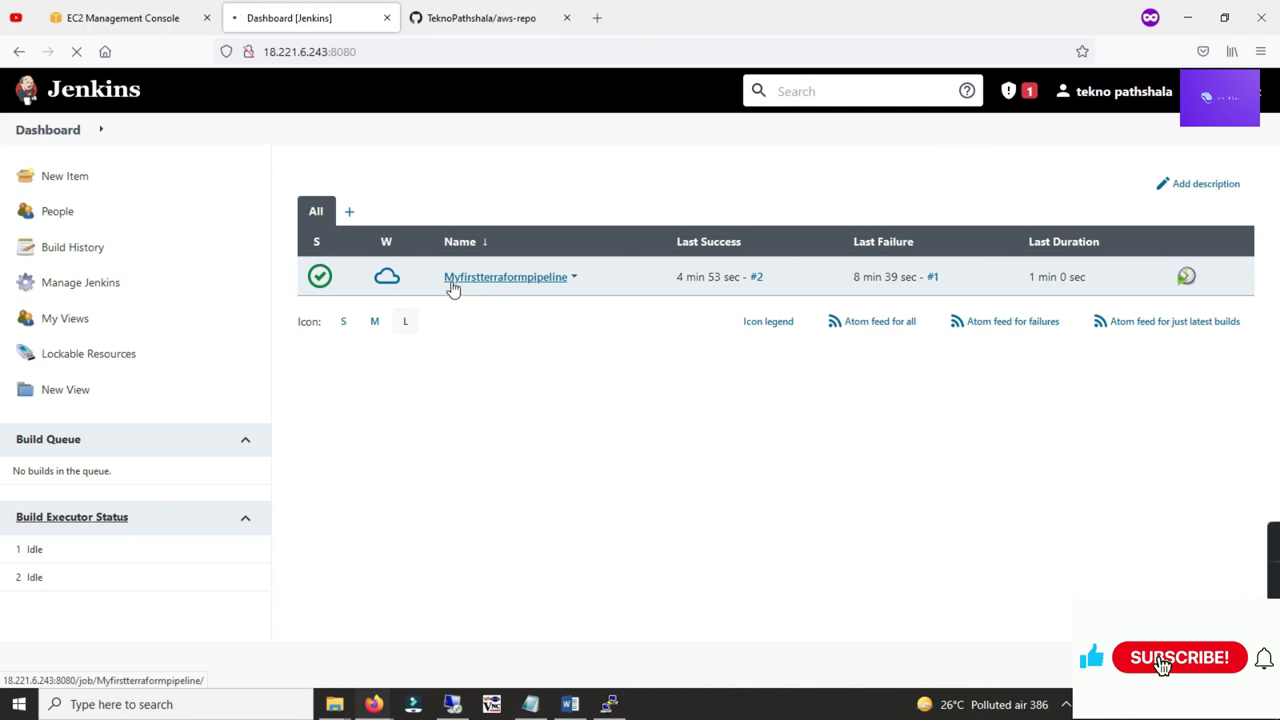
left_click(94, 284)
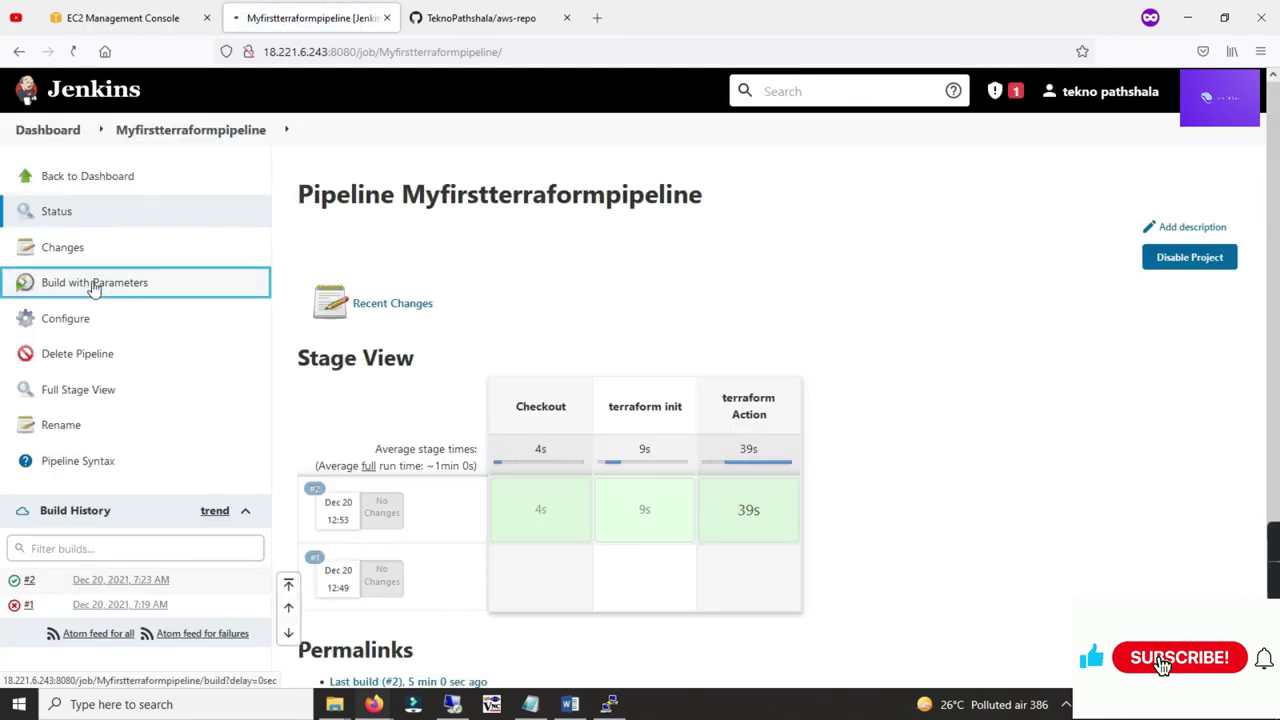
Step: Run the pipeline with the action parameter set to destroy
left_click(336, 282)
left_click(335, 332)
left_click(331, 316)
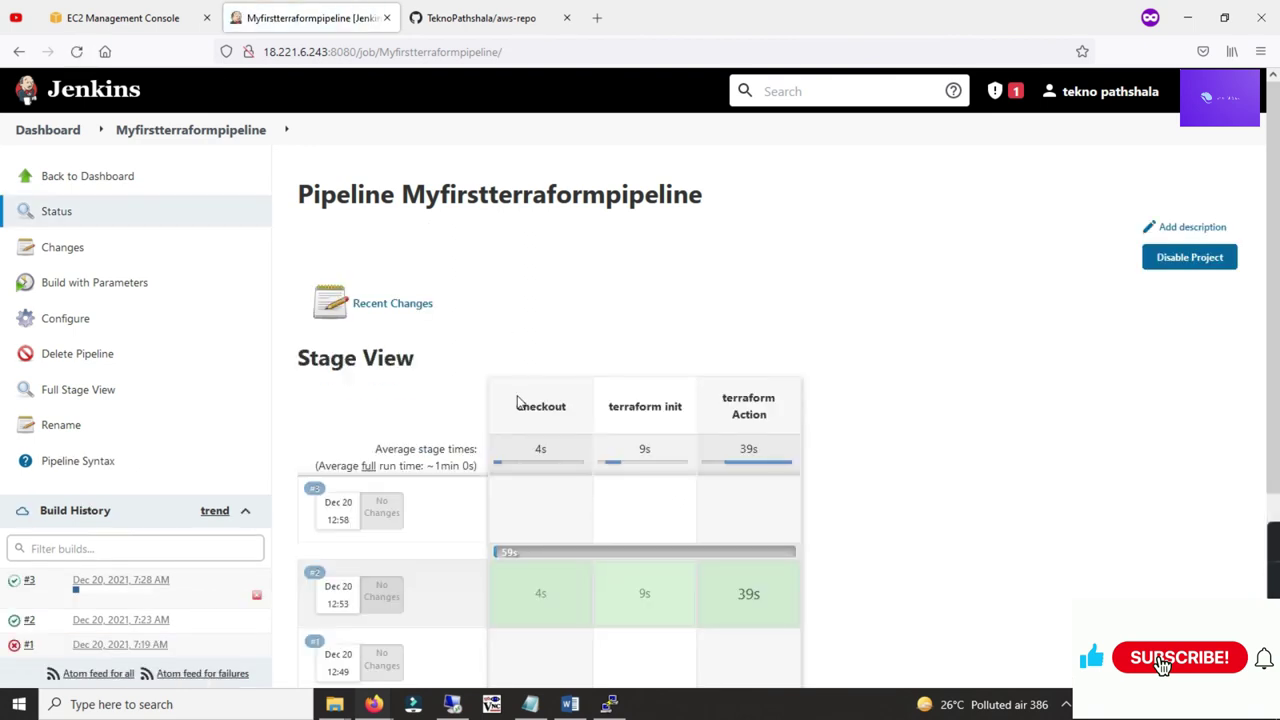
Step: In build #3's console output, highlight the elastic IP destroyed and the instance still destroying
left_click(45, 585)
left_click(78, 643)
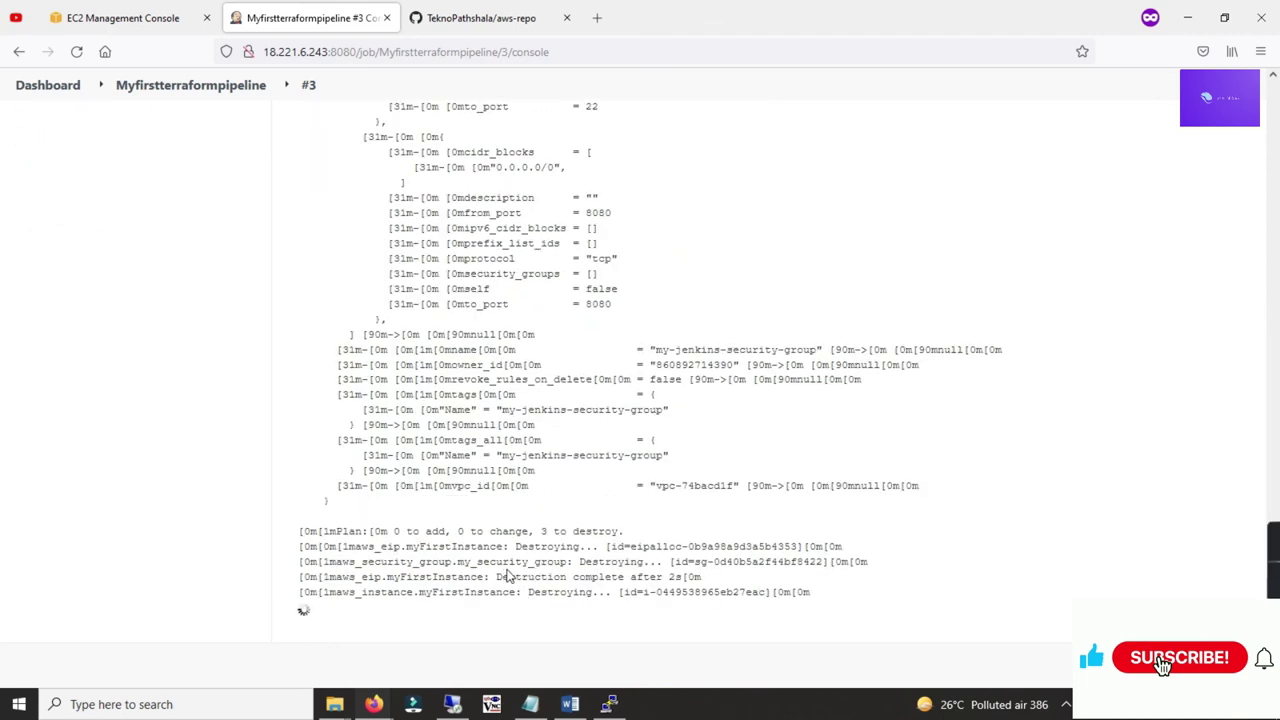
triple_click(620, 598)
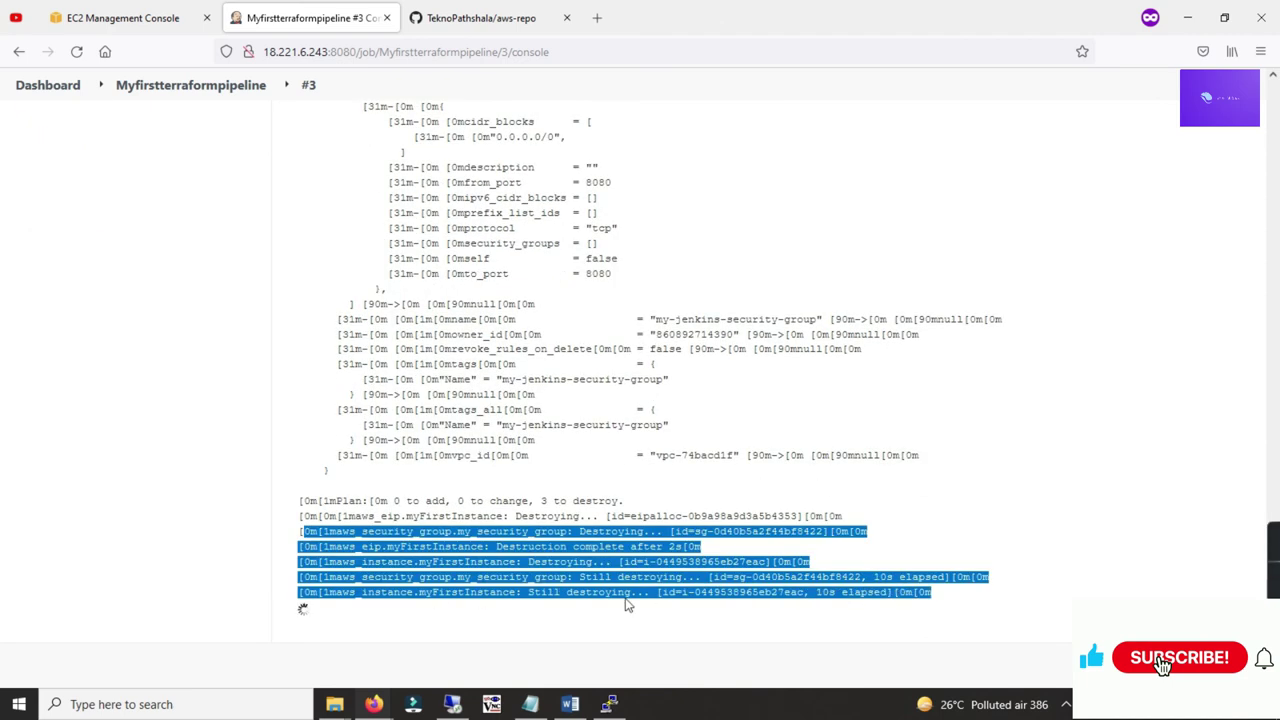
left_click_drag(548, 592, 592, 593)
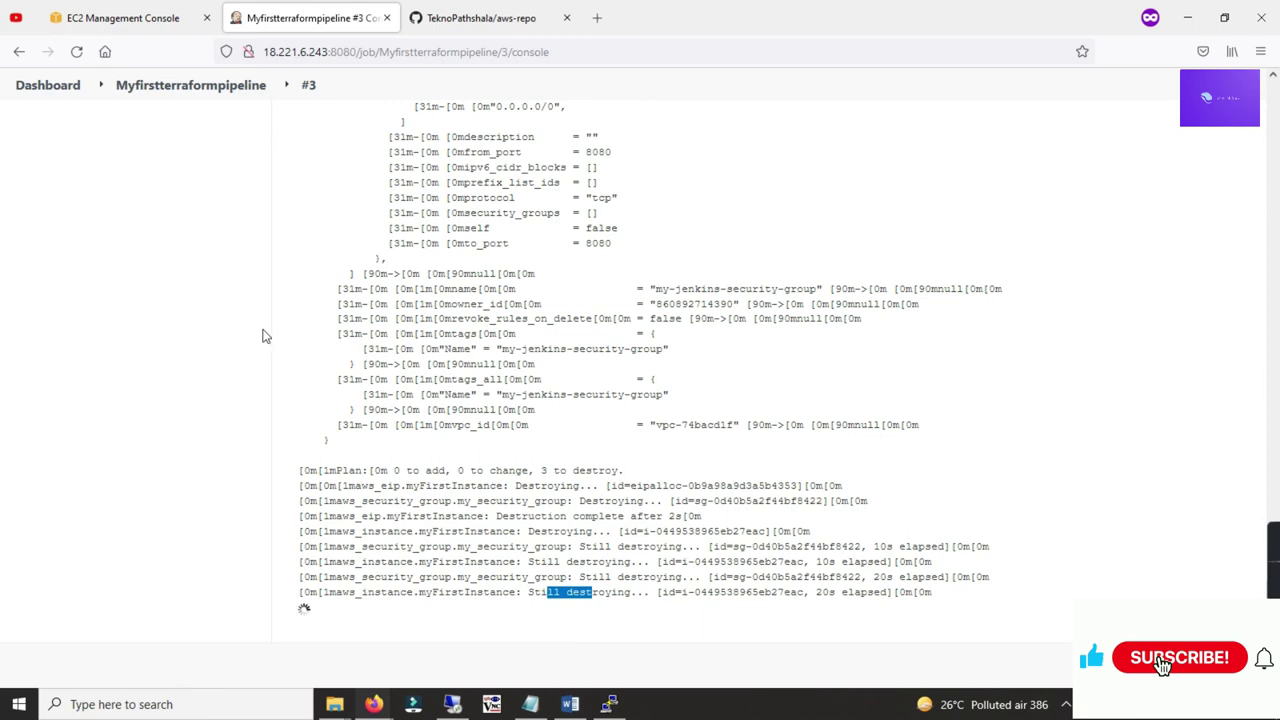
left_click(115, 28)
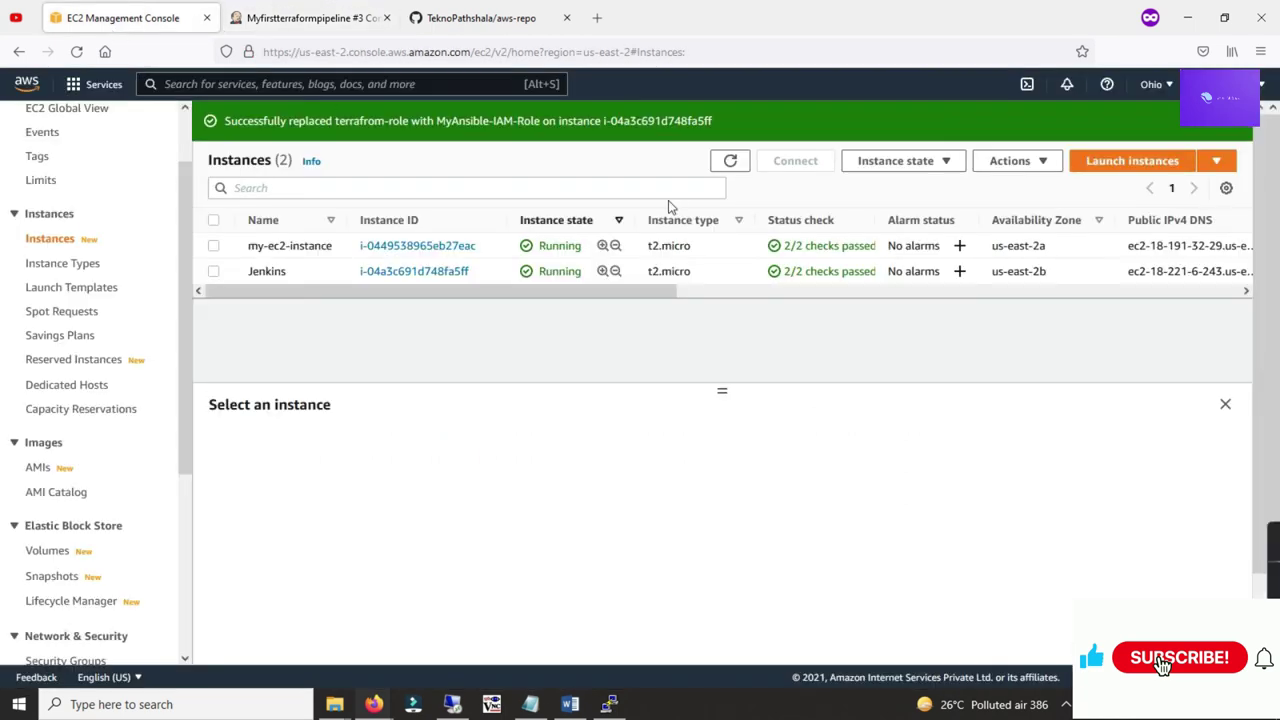
Step: Refresh the EC2 instance list and note my-ec2-instance in the Shutting-down state
left_click(730, 163)
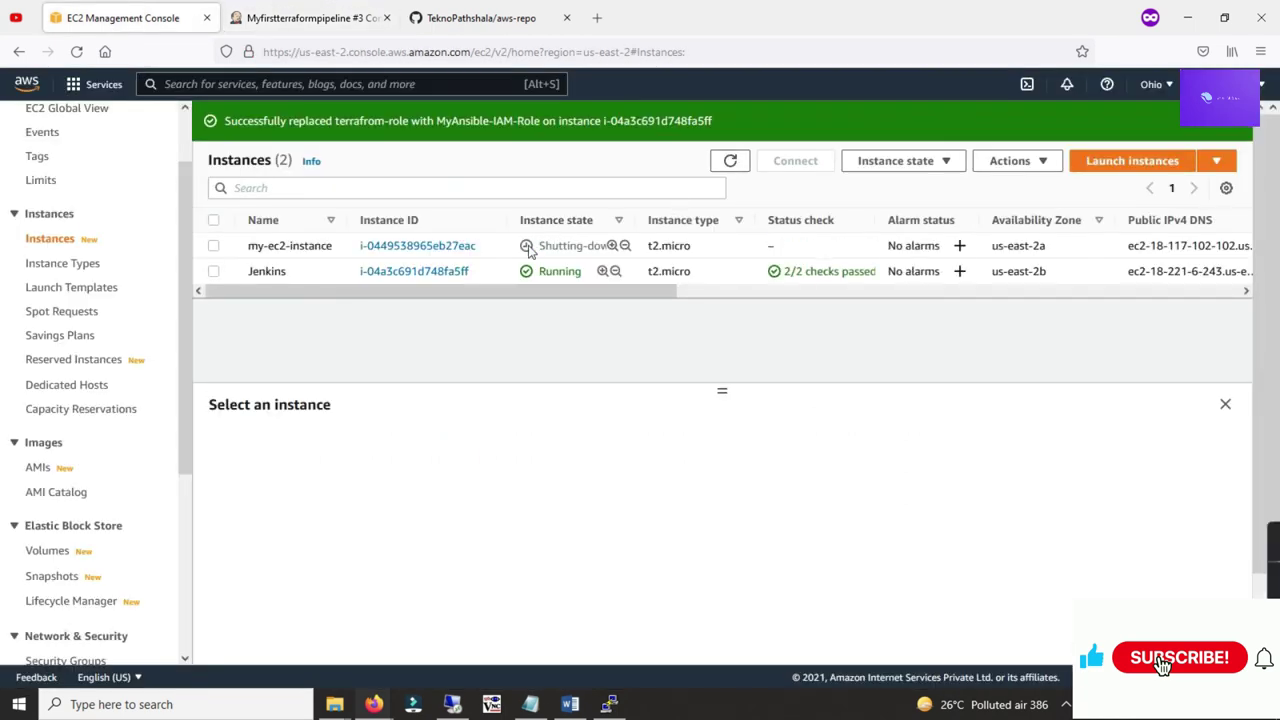
left_click_drag(543, 246, 594, 246)
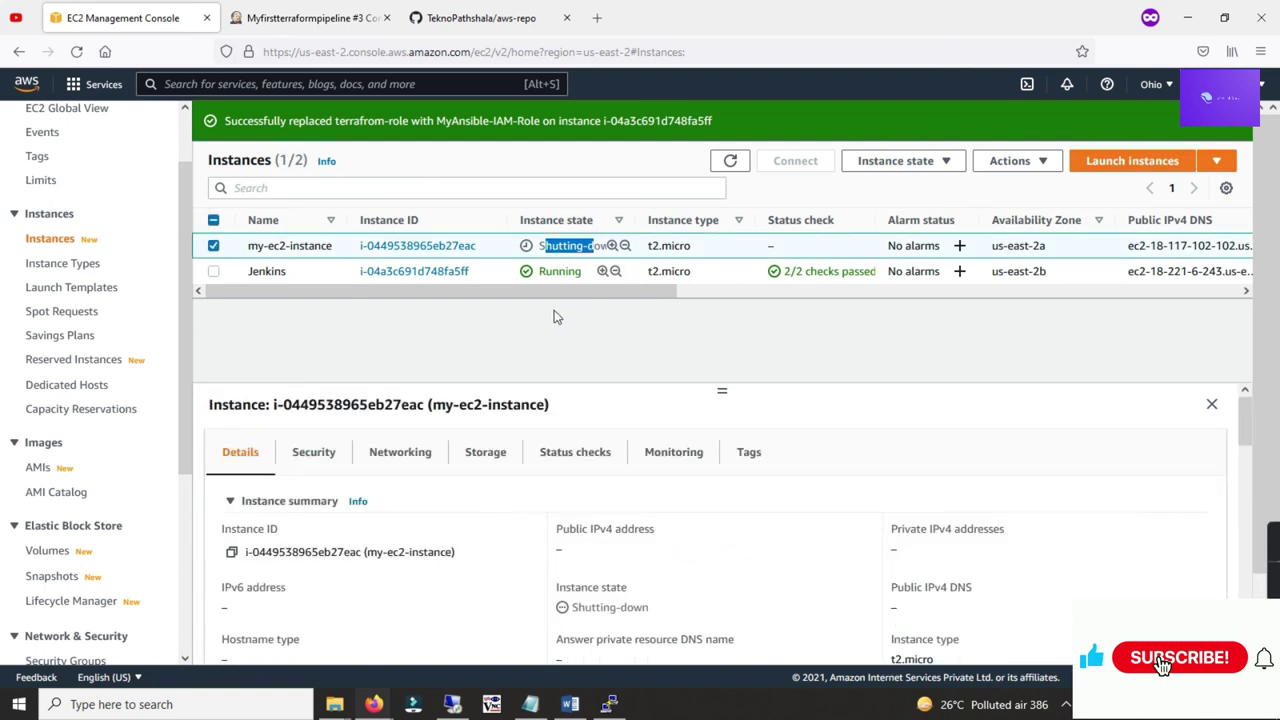
left_click(608, 704)
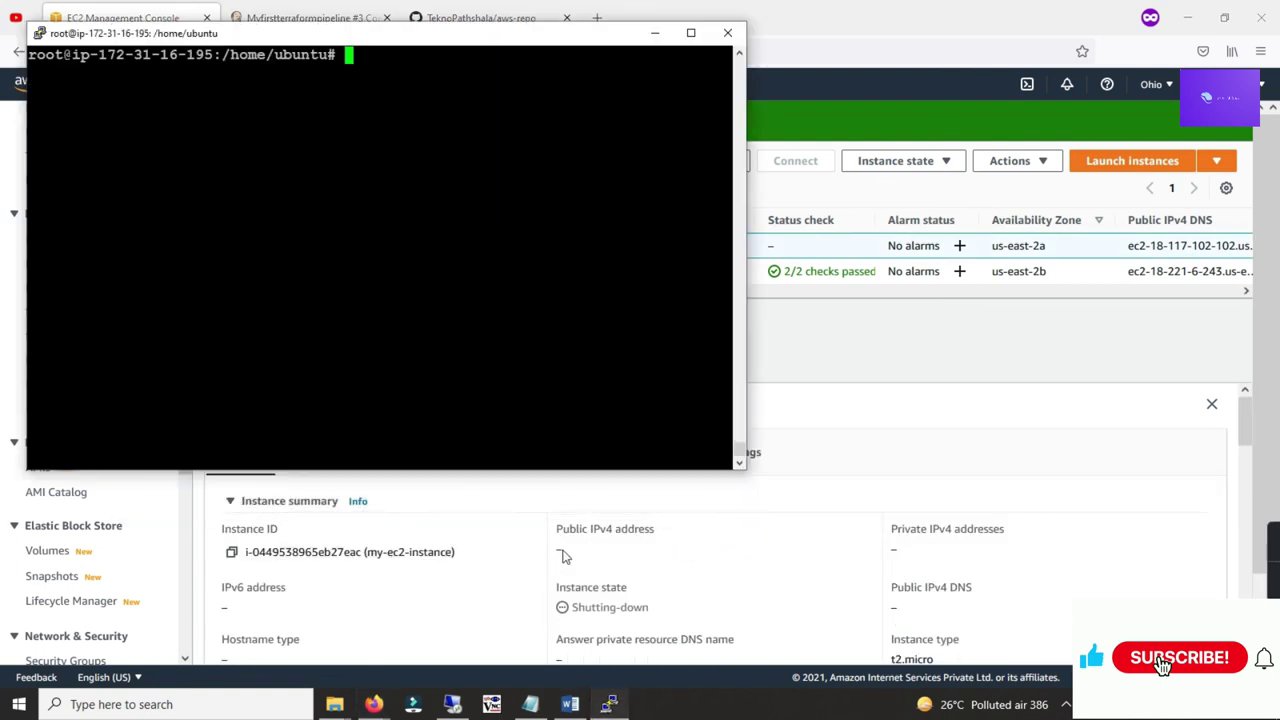
left_click(655, 33)
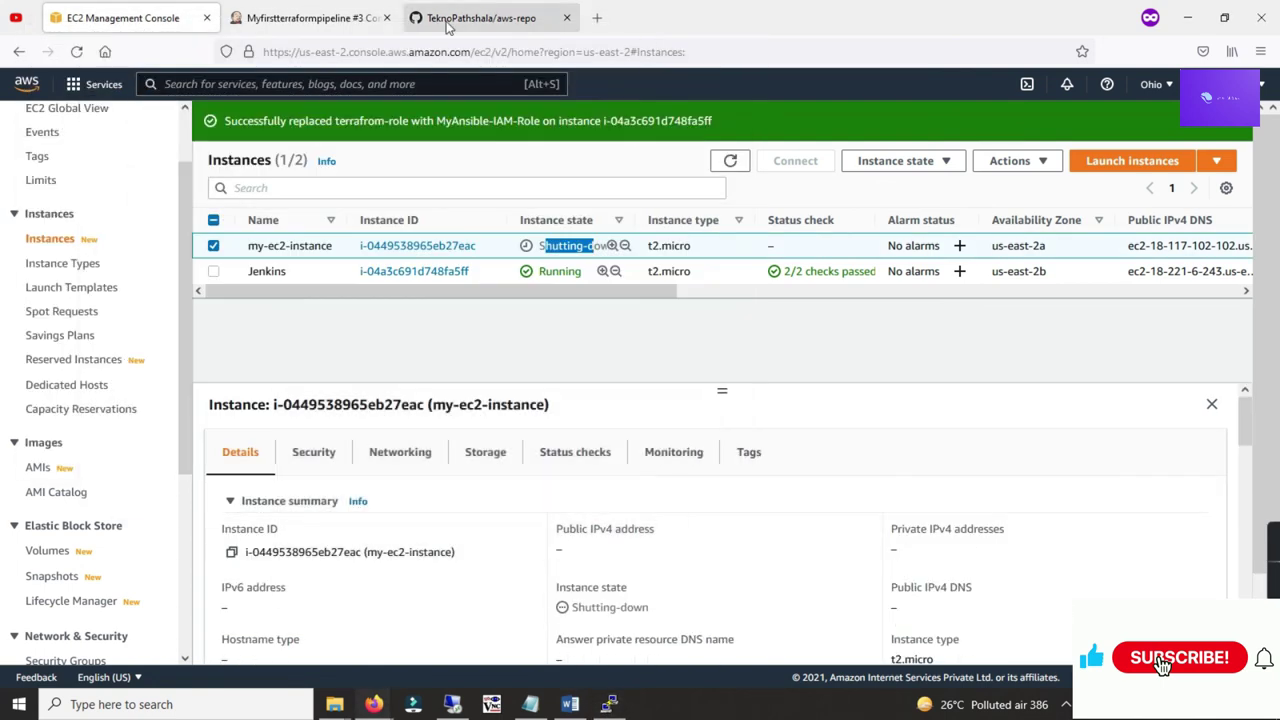
Step: Confirm build #3's log shows 3 resources destroyed and Finished: SUCCESS
left_click(312, 18)
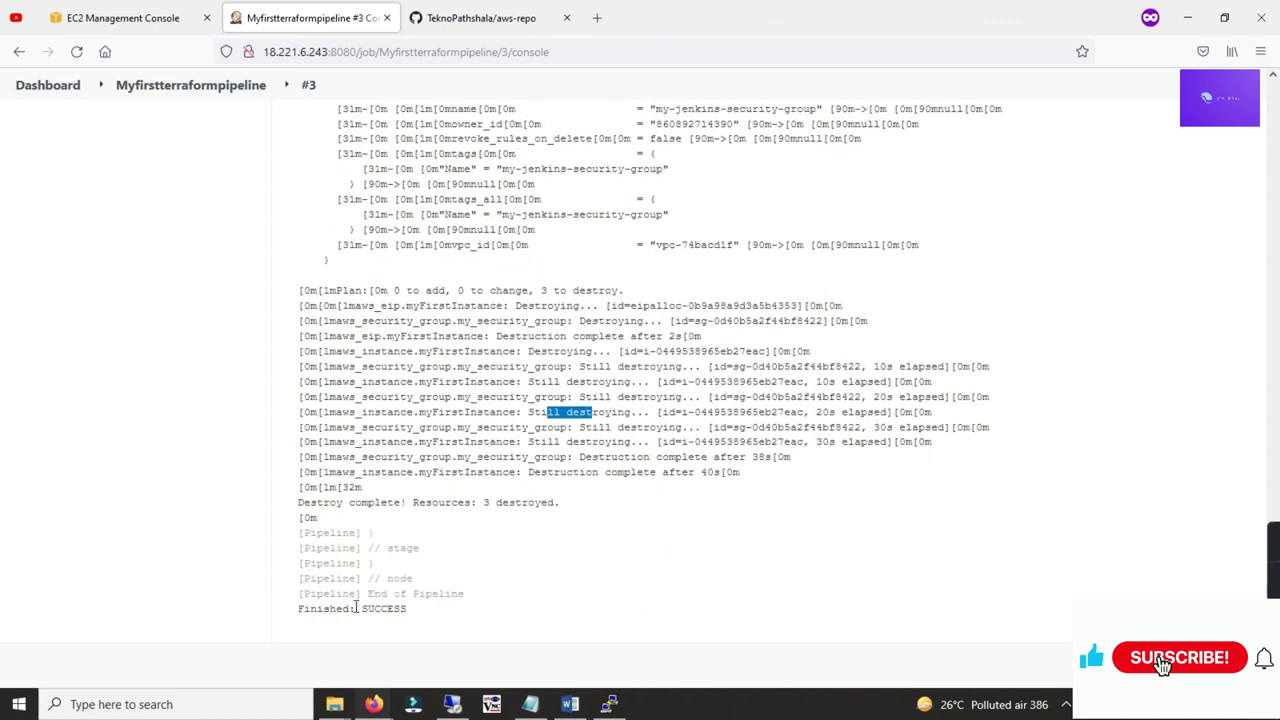
left_click_drag(356, 607, 428, 617)
left_click_drag(414, 502, 572, 510)
left_click(338, 105)
Step: Refresh EC2 to confirm my-ec2-instance is Terminated, then return to the Myfirstterraformpipeline job page
left_click(122, 18)
left_click(730, 161)
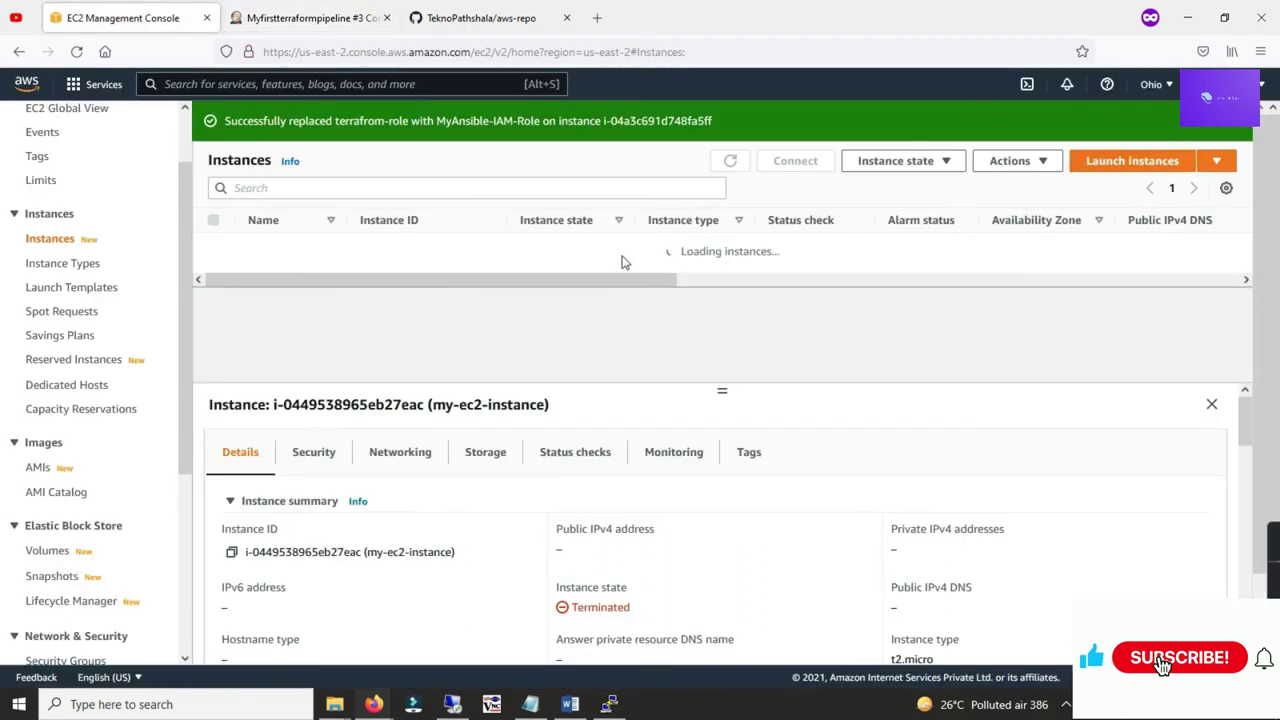
left_click_drag(546, 245, 594, 246)
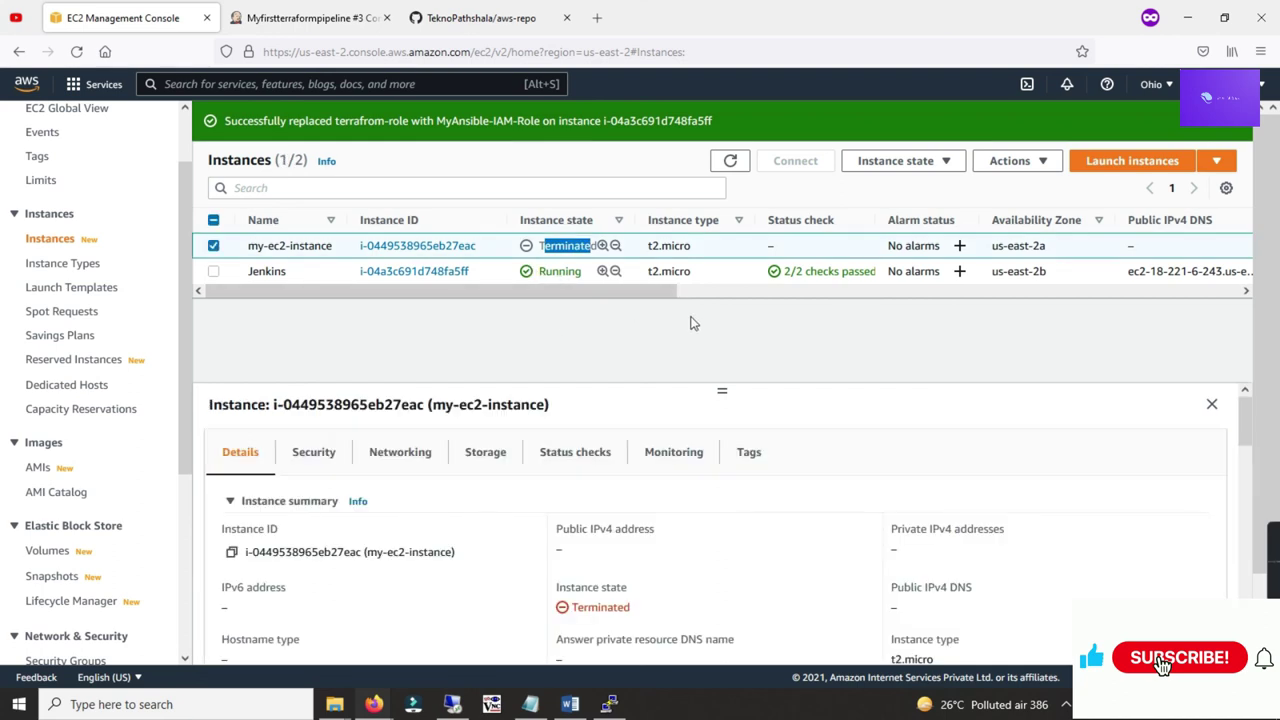
left_click(310, 18)
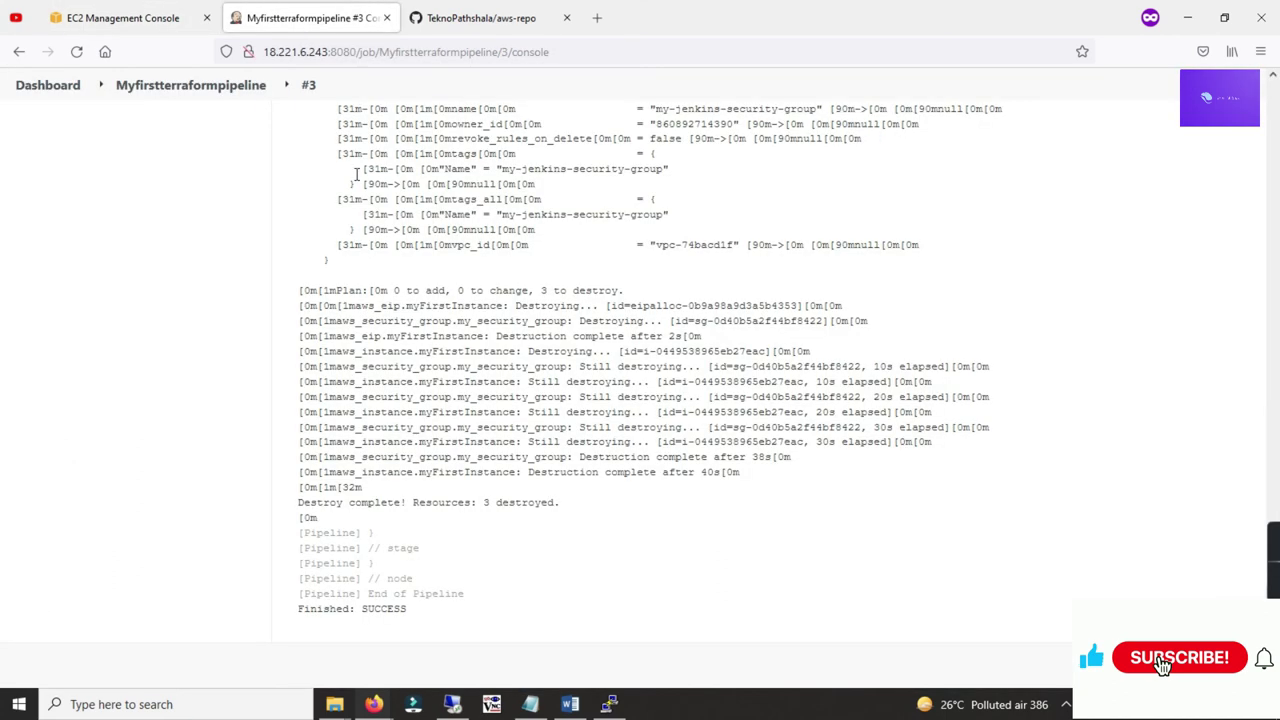
scroll(398, 591, "up", 15)
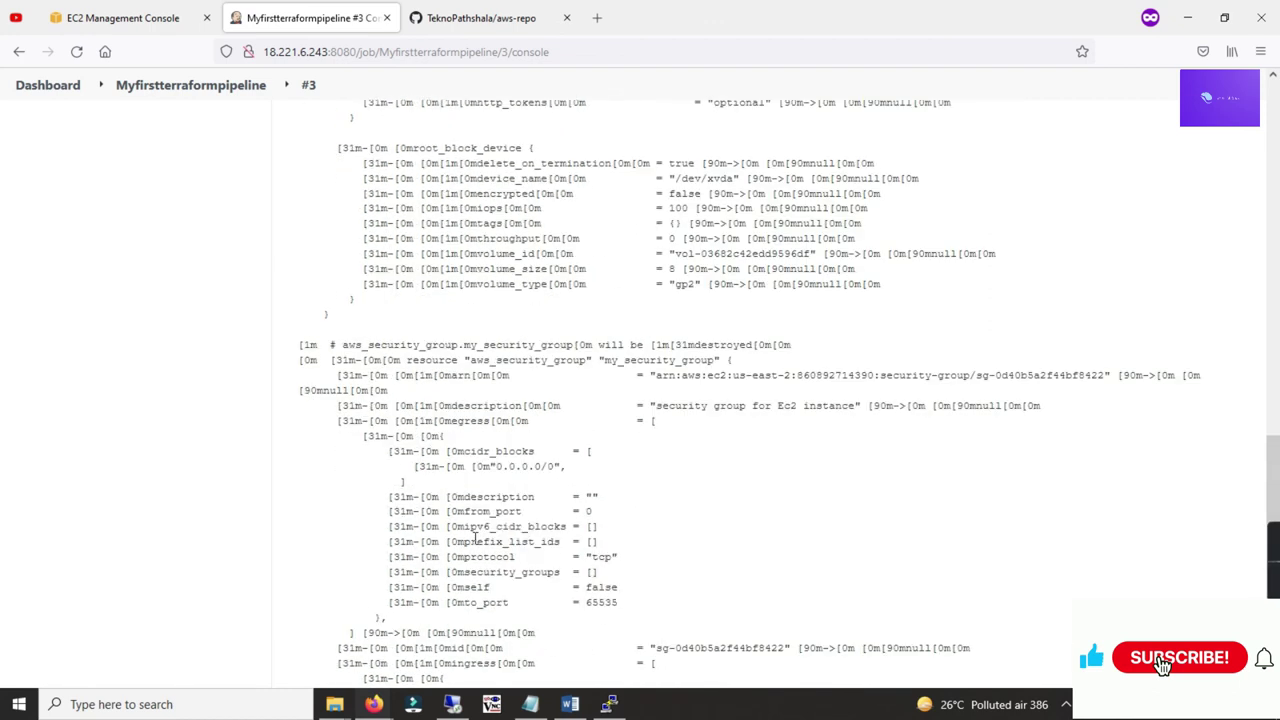
left_click(189, 87)
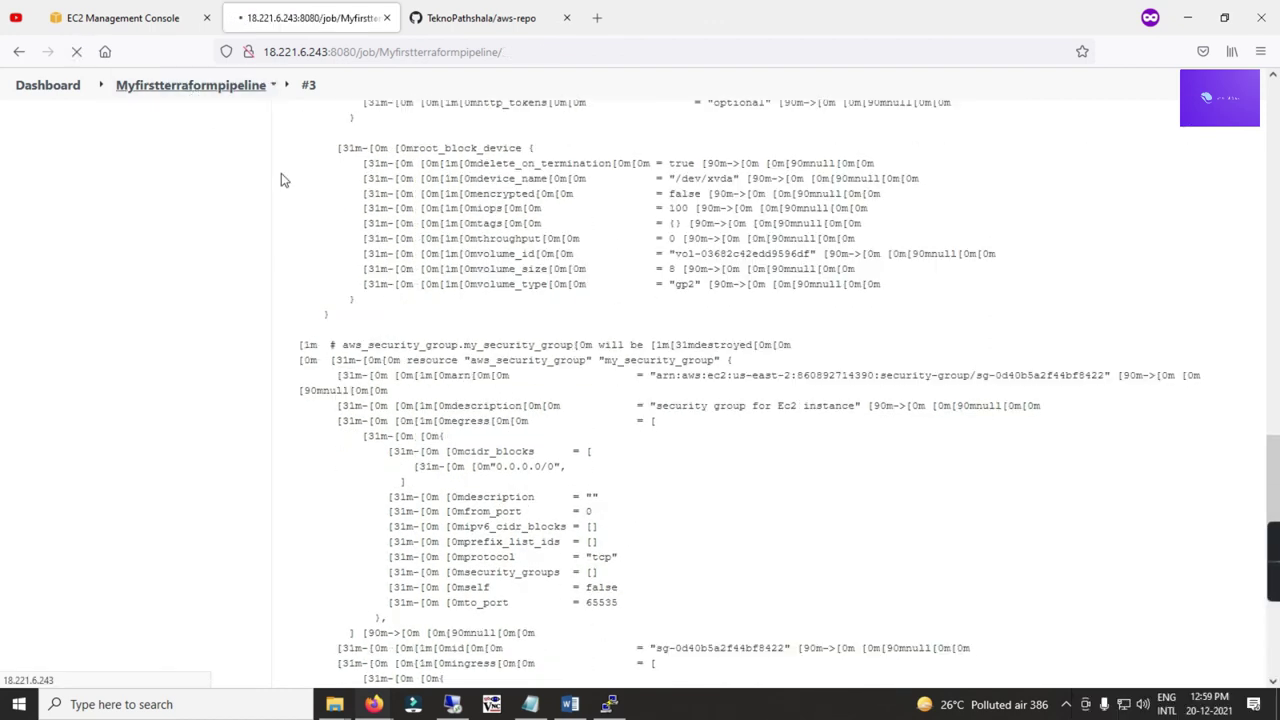